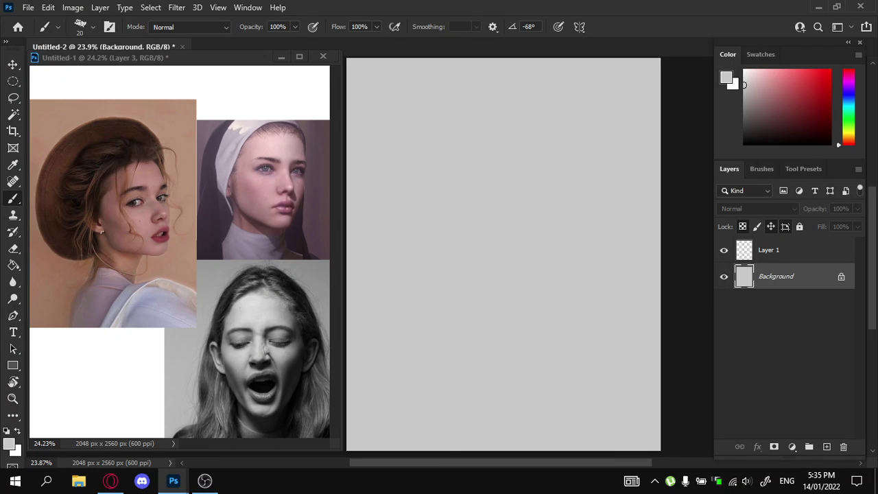
# Select the empty Layer 1 of the blank canvas and set the brush colour to black
pyautogui.click(775, 250)
pyautogui.moveTo(744, 120); pyautogui.dragTo(743, 145)
pyautogui.moveTo(486, 125)
pyautogui.mouseDown()
pyautogui.moveTo(473, 205)
pyautogui.moveTo(498, 118)
pyautogui.moveTo(548, 193)
pyautogui.moveTo(515, 258)
pyautogui.moveTo(585, 210)
pyautogui.mouseUp()
pyautogui.hotkey('ctrl', 'z')
pyautogui.moveTo(504, 240); pyautogui.dragTo(558, 271)
# Enlarge the portrait of the woman in the brown hat to about 45% in the Untitled-1 reference document
pyautogui.click(150, 57)
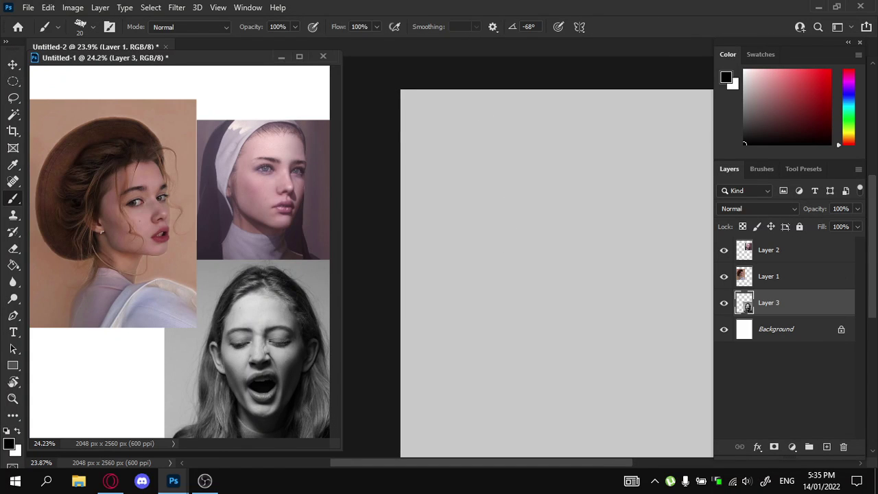
pyautogui.press('z')
pyautogui.moveTo(136, 191); pyautogui.dragTo(205, 192)
pyautogui.moveTo(165, 223); pyautogui.dragTo(214, 224)
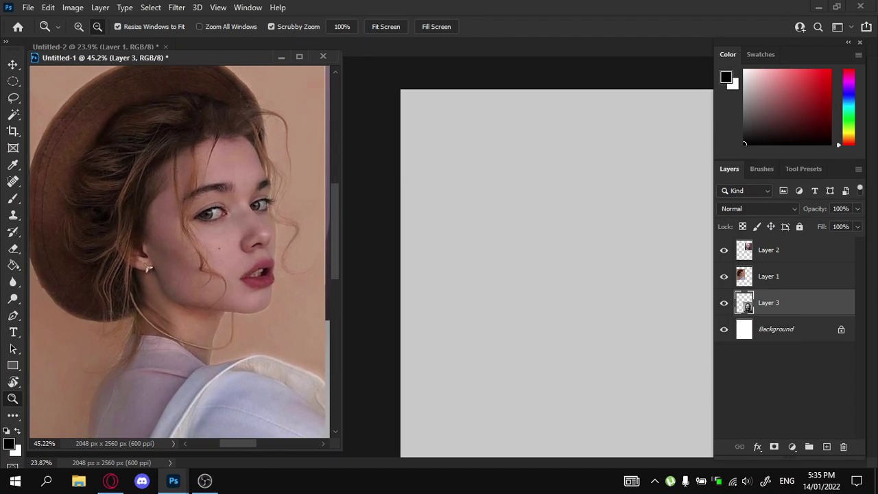
# Narrow the floating reference window and place the whole blank canvas directly beside it
pyautogui.click(430, 196)
pyautogui.click(385, 27)
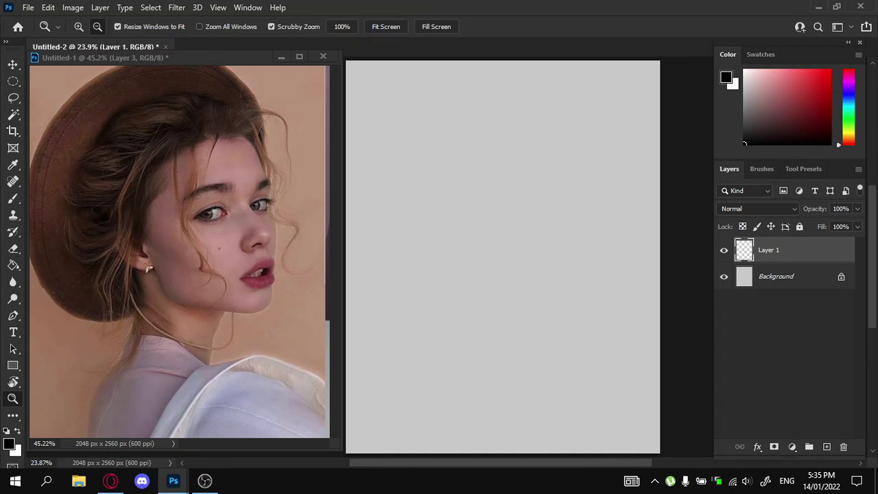
pyautogui.hotkey('ctrl', 'Tab')
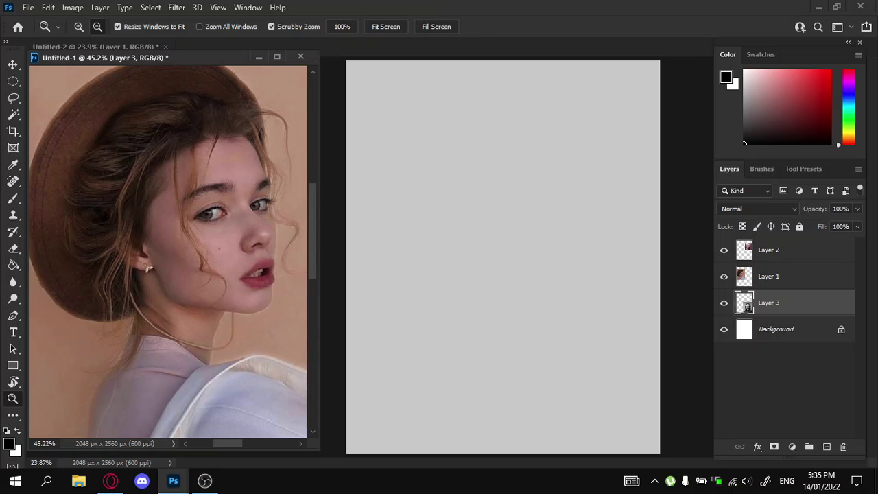
pyautogui.click(658, 238)
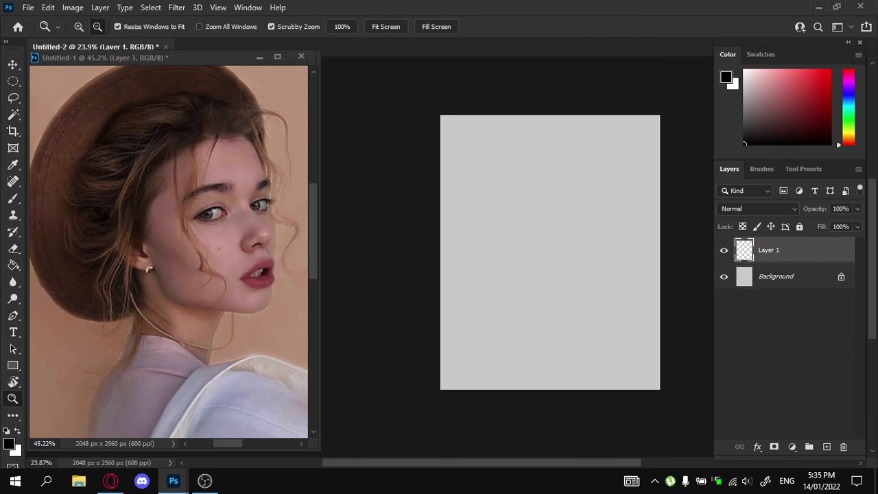
pyautogui.moveTo(658, 238); pyautogui.dragTo(603, 235)
pyautogui.hotkey('ctrl', '0')
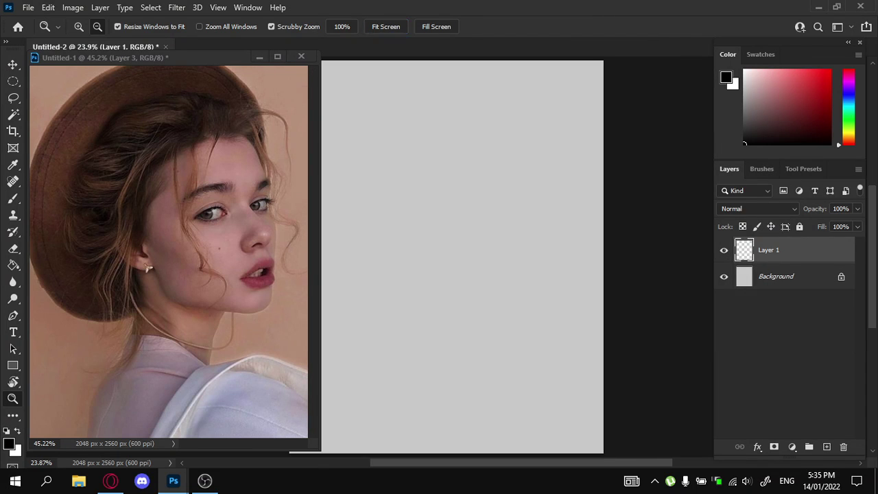
pyautogui.moveTo(548, 247); pyautogui.dragTo(582, 244)
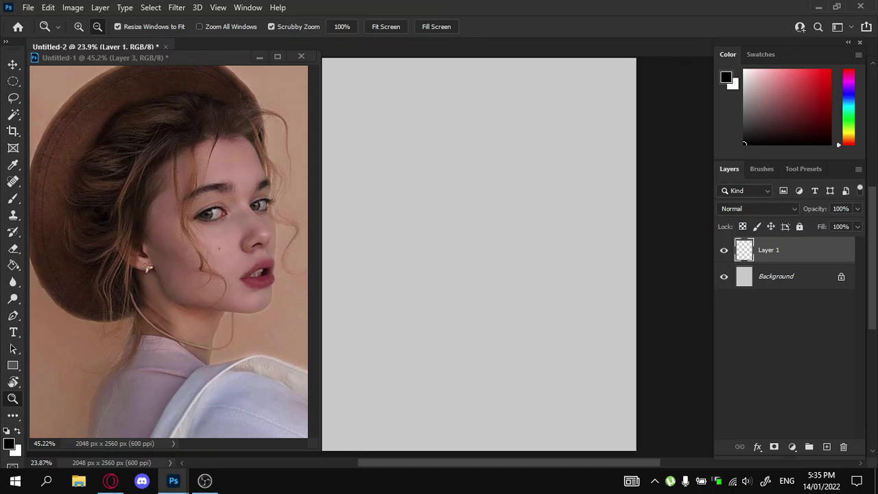
pyautogui.press('b')
pyautogui.moveTo(452, 107)
pyautogui.mouseDown()
pyautogui.moveTo(416, 137)
pyautogui.moveTo(509, 121)
pyautogui.moveTo(461, 107)
pyautogui.moveTo(478, 104)
pyautogui.mouseUp()
pyautogui.hotkey('ctrl', 'z')
pyautogui.moveTo(420, 110)
pyautogui.mouseDown()
pyautogui.moveTo(498, 211)
pyautogui.moveTo(496, 106)
pyautogui.moveTo(417, 155)
pyautogui.moveTo(492, 240)
pyautogui.moveTo(550, 170)
pyautogui.moveTo(514, 110)
pyautogui.moveTo(482, 108)
pyautogui.moveTo(431, 181)
pyautogui.moveTo(548, 250)
pyautogui.moveTo(568, 168)
pyautogui.moveTo(525, 124)
pyautogui.moveTo(480, 110)
pyautogui.moveTo(426, 183)
pyautogui.moveTo(511, 228)
pyautogui.moveTo(551, 163)
pyautogui.moveTo(504, 107)
pyautogui.moveTo(446, 127)
pyautogui.moveTo(446, 232)
pyautogui.moveTo(564, 229)
pyautogui.moveTo(553, 132)
pyautogui.moveTo(524, 106)
pyautogui.moveTo(491, 118)
pyautogui.moveTo(444, 161)
pyautogui.moveTo(455, 231)
pyautogui.moveTo(553, 227)
pyautogui.moveTo(562, 162)
pyautogui.moveTo(509, 113)
pyautogui.moveTo(486, 122)
pyautogui.moveTo(442, 181)
pyautogui.moveTo(501, 256)
pyautogui.moveTo(555, 239)
pyautogui.moveTo(568, 178)
pyautogui.moveTo(510, 124)
pyautogui.moveTo(500, 128)
pyautogui.moveTo(520, 128)
pyautogui.moveTo(465, 142)
pyautogui.moveTo(456, 217)
pyautogui.moveTo(548, 232)
pyautogui.moveTo(517, 120)
pyautogui.mouseUp()
pyautogui.hotkey('ctrl', 'z')
pyautogui.hotkey('ctrl', 'z')
pyautogui.hotkey('ctrl', 'z')
pyautogui.hotkey('ctrl', 'z')
pyautogui.hotkey('ctrl', 'z')
pyautogui.hotkey('ctrl', 'z')
pyautogui.hotkey('ctrl', 'z')
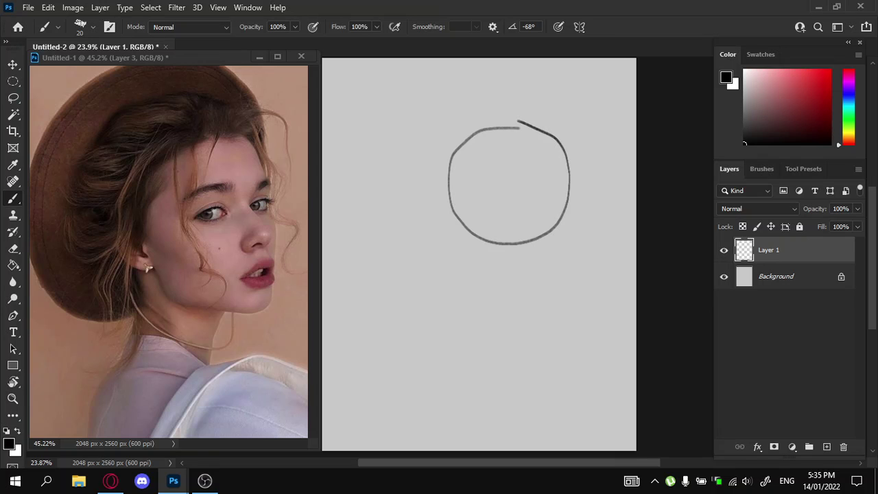
pyautogui.moveTo(424, 230)
pyautogui.mouseDown()
pyautogui.moveTo(465, 229)
pyautogui.moveTo(395, 187)
pyautogui.moveTo(390, 275)
pyautogui.moveTo(506, 236)
pyautogui.moveTo(393, 146)
pyautogui.moveTo(378, 286)
pyautogui.mouseUp()
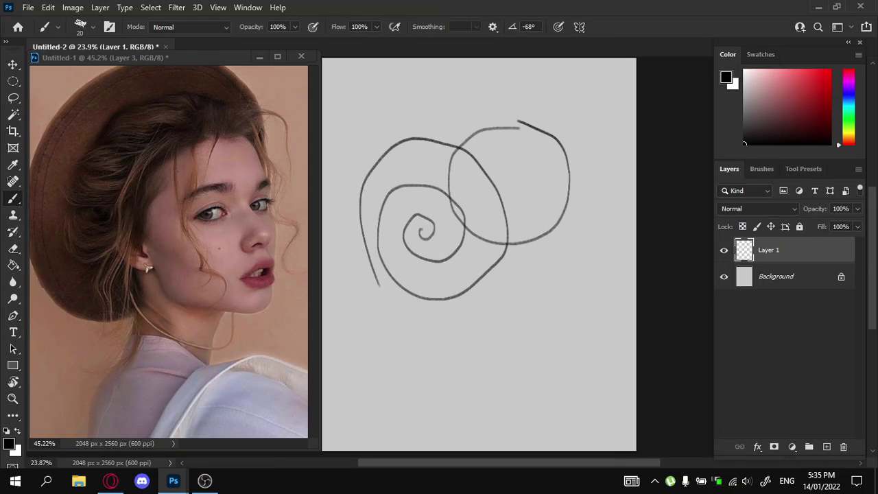
pyautogui.hotkey('ctrl', 'z')
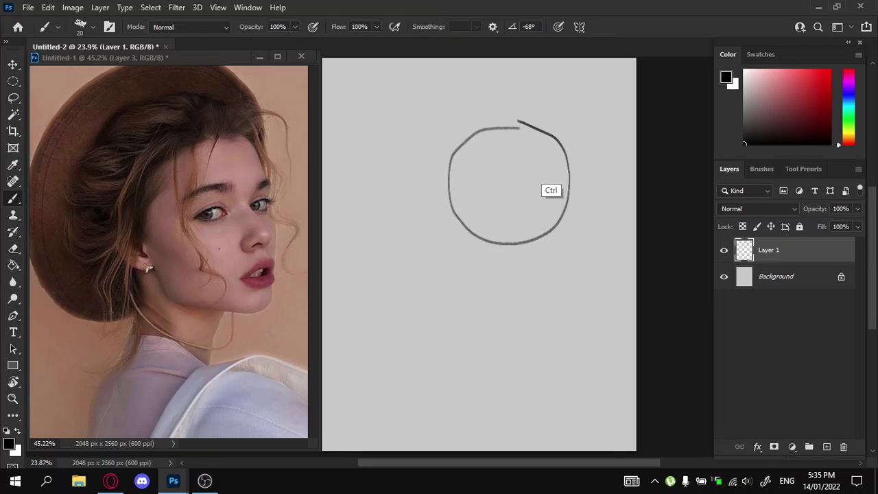
pyautogui.hotkey('ctrl', 'z')
# Sketch the head circle with a curved forehead centre line and both brow lines
pyautogui.moveTo(525, 127)
pyautogui.mouseDown()
pyautogui.moveTo(471, 129)
pyautogui.moveTo(449, 231)
pyautogui.moveTo(548, 231)
pyautogui.moveTo(574, 164)
pyautogui.moveTo(508, 115)
pyautogui.moveTo(456, 187)
pyautogui.moveTo(540, 241)
pyautogui.moveTo(582, 203)
pyautogui.moveTo(567, 131)
pyautogui.moveTo(533, 114)
pyautogui.moveTo(561, 178)
pyautogui.moveTo(597, 177)
pyautogui.mouseUp()
pyautogui.hotkey('ctrl', 'z')
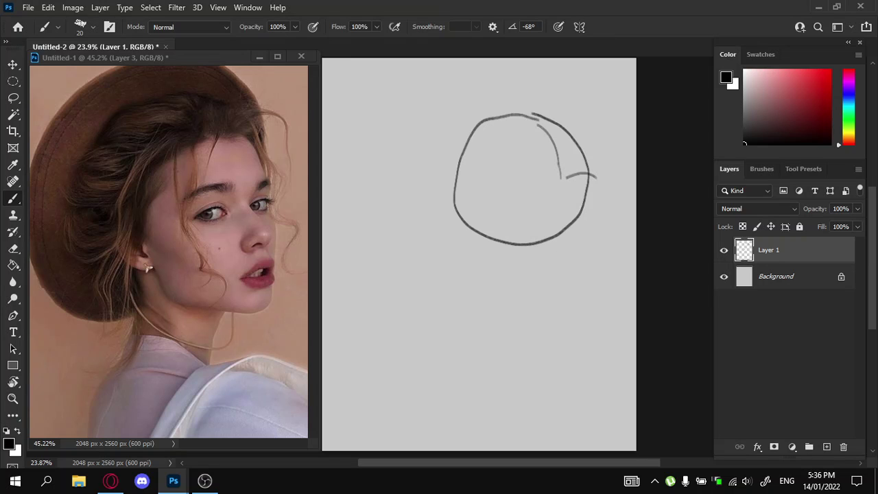
pyautogui.moveTo(538, 173)
pyautogui.mouseDown()
pyautogui.moveTo(517, 171)
pyautogui.moveTo(519, 180)
pyautogui.moveTo(497, 191)
pyautogui.mouseUp()
pyautogui.hotkey('ctrl', 'z')
# Sketch the slanted side of the nose and the far-side face contour beside the brow
pyautogui.moveTo(568, 179)
pyautogui.mouseDown()
pyautogui.moveTo(562, 191)
pyautogui.moveTo(581, 223)
pyautogui.moveTo(574, 236)
pyautogui.mouseUp()
pyautogui.hotkey('ctrl', 'z')
pyautogui.hotkey('ctrl', 'z')
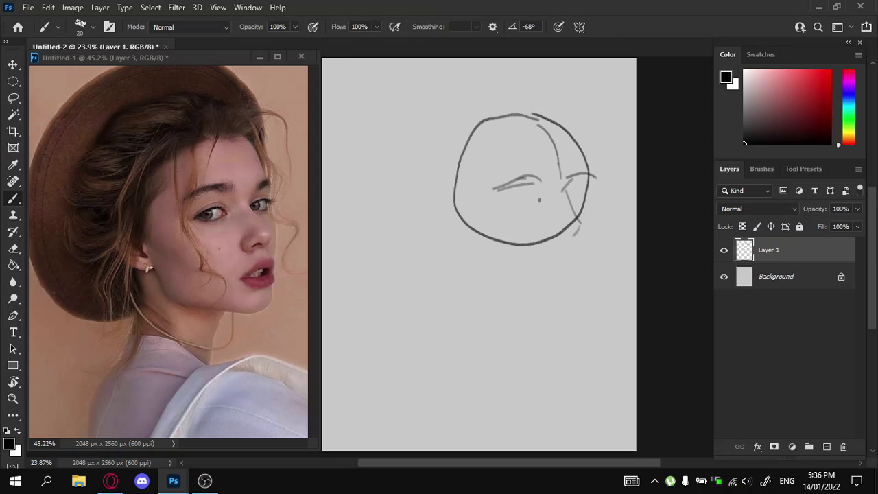
pyautogui.moveTo(588, 176); pyautogui.dragTo(584, 203)
# Reduce the eraser size to 70 and lighten the outline of the head circle
pyautogui.press('e')
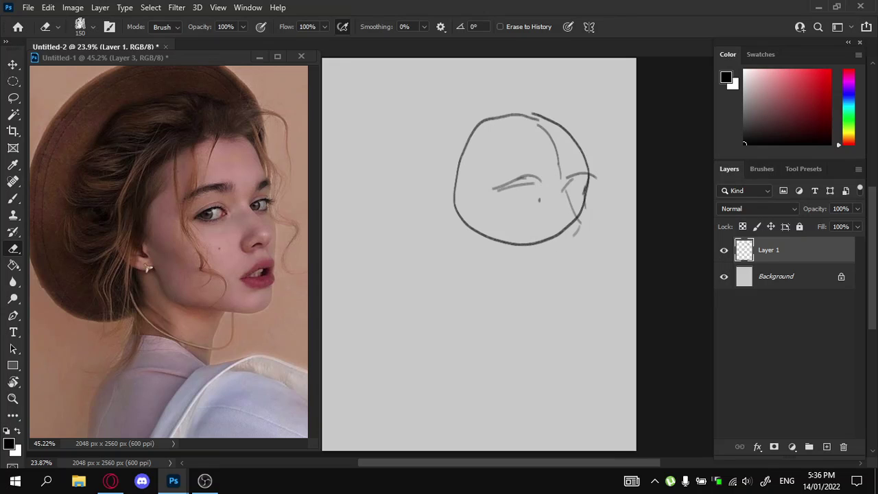
pyautogui.press('[')
pyautogui.press('[')
pyautogui.press('[')
pyautogui.press('[')
pyautogui.moveTo(584, 200)
pyautogui.mouseDown()
pyautogui.moveTo(517, 243)
pyautogui.moveTo(456, 206)
pyautogui.moveTo(464, 148)
pyautogui.moveTo(511, 116)
pyautogui.moveTo(540, 115)
pyautogui.moveTo(581, 147)
pyautogui.moveTo(587, 164)
pyautogui.mouseUp()
# Sketch the nose tip and nostrils at the lower edge of the head circle with the brush
pyautogui.press('b')
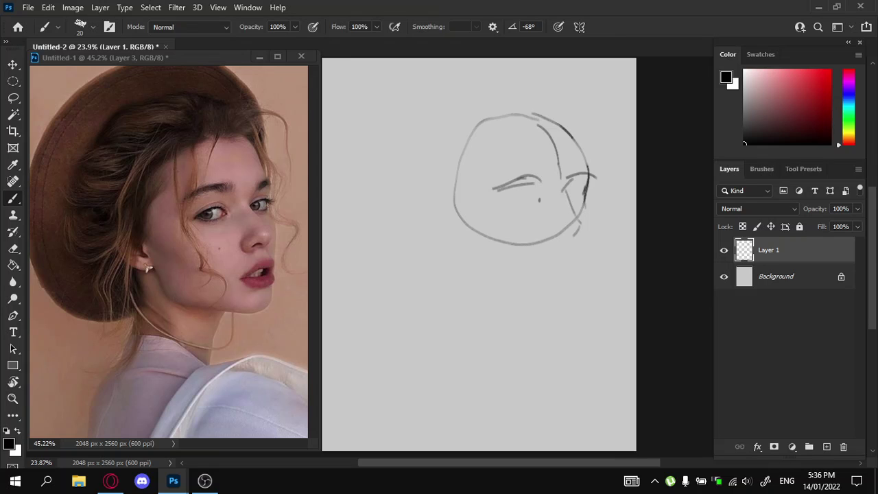
pyautogui.moveTo(554, 227)
pyautogui.mouseDown()
pyautogui.moveTo(554, 237)
pyautogui.moveTo(587, 231)
pyautogui.moveTo(581, 262)
pyautogui.mouseUp()
pyautogui.hotkey('ctrl', 'z')
pyautogui.hotkey('ctrl', 'z')
pyautogui.hotkey('ctrl', 'z')
pyautogui.hotkey('ctrl', 'z')
pyautogui.hotkey('ctrl', 'z')
pyautogui.hotkey('ctrl', 'z')
pyautogui.hotkey('ctrl', 'z')
pyautogui.hotkey('ctrl', 'z')
pyautogui.hotkey('ctrl', 'z')
pyautogui.hotkey('ctrl', 'z')
pyautogui.hotkey('ctrl', 'z')
# Draw the upper lip line below the nose and lighten its near corner with the eraser
pyautogui.moveTo(581, 229)
pyautogui.mouseDown()
pyautogui.moveTo(584, 262)
pyautogui.moveTo(565, 255)
pyautogui.moveTo(542, 267)
pyautogui.mouseUp()
pyautogui.hotkey('ctrl', 'z')
pyautogui.hotkey('ctrl', 'z')
pyautogui.hotkey('ctrl', 'z')
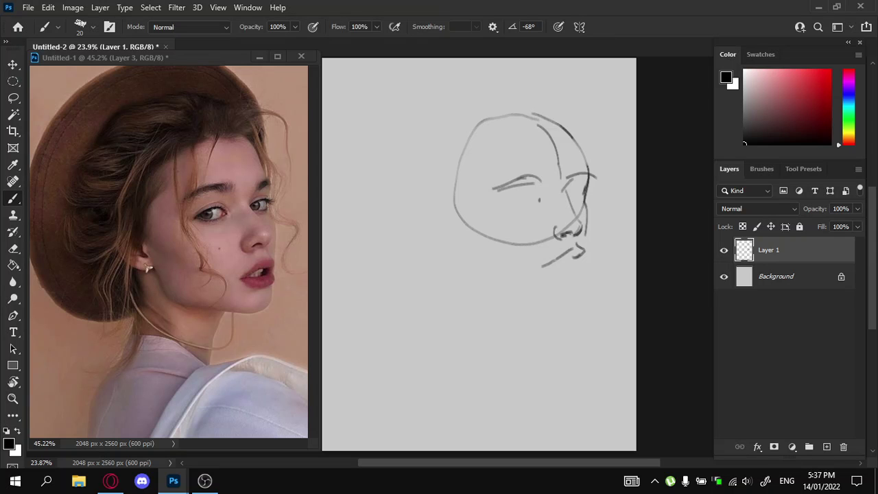
pyautogui.press('e')
pyautogui.moveTo(543, 266); pyautogui.dragTo(553, 261)
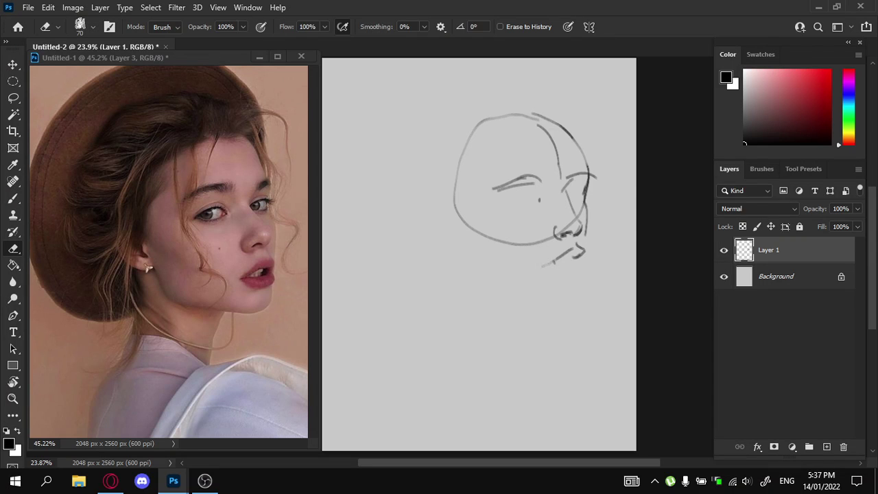
# Sketch the opening of the parted lips and the lower lip beneath the upper lip line
pyautogui.press('b')
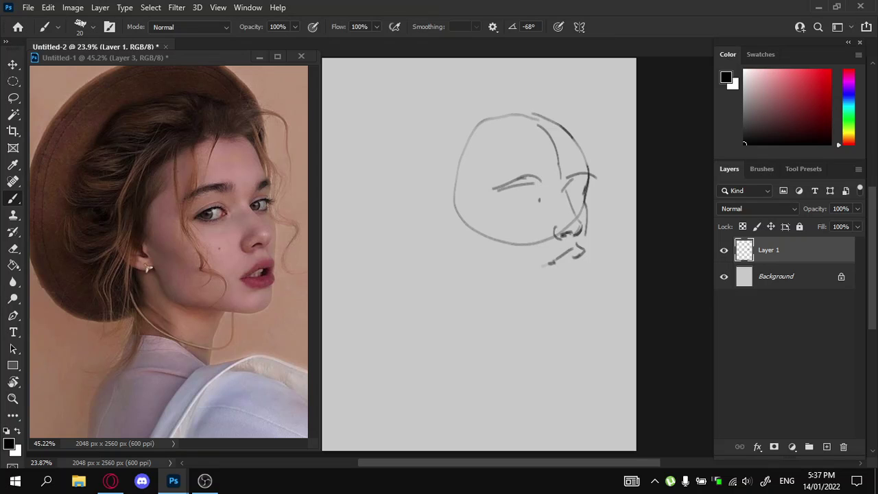
pyautogui.moveTo(555, 265)
pyautogui.mouseDown()
pyautogui.moveTo(578, 256)
pyautogui.moveTo(584, 262)
pyautogui.moveTo(560, 263)
pyautogui.moveTo(562, 271)
pyautogui.moveTo(589, 268)
pyautogui.mouseUp()
pyautogui.hotkey('ctrl', 'z')
pyautogui.hotkey('ctrl', 'z')
pyautogui.hotkey('ctrl', 'z')
pyautogui.hotkey('ctrl', 'z')
pyautogui.hotkey('ctrl', 'z')
pyautogui.hotkey('ctrl', 'z')
# Draw the far cheek contour down past the lips and outline the rounded chin
pyautogui.moveTo(574, 306)
pyautogui.mouseDown()
pyautogui.moveTo(596, 292)
pyautogui.moveTo(586, 254)
pyautogui.mouseUp()
pyautogui.hotkey('ctrl', 'z')
pyautogui.moveTo(590, 217); pyautogui.dragTo(584, 252)
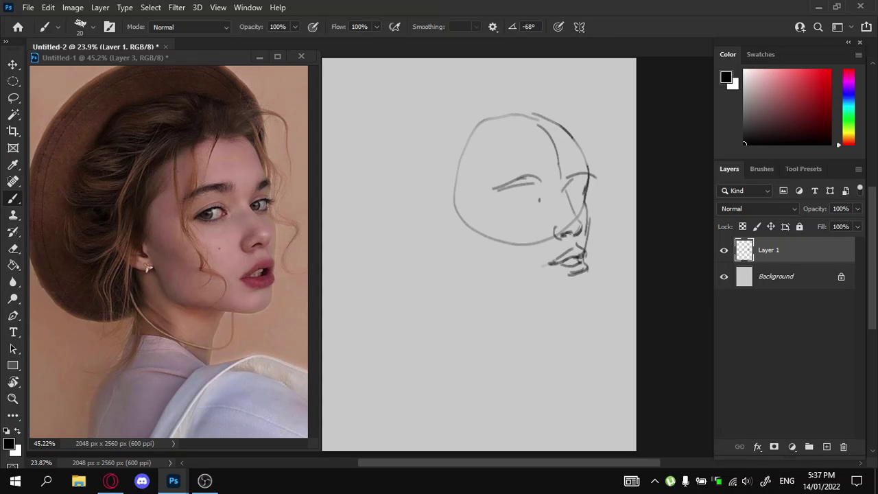
pyautogui.moveTo(588, 205); pyautogui.dragTo(586, 255)
pyautogui.hotkey('ctrl', 'z')
pyautogui.press('e')
pyautogui.press('b')
pyautogui.moveTo(585, 202)
pyautogui.mouseDown()
pyautogui.moveTo(584, 289)
pyautogui.moveTo(580, 295)
pyautogui.moveTo(579, 275)
pyautogui.moveTo(562, 302)
pyautogui.mouseUp()
pyautogui.hotkey('ctrl', 'z')
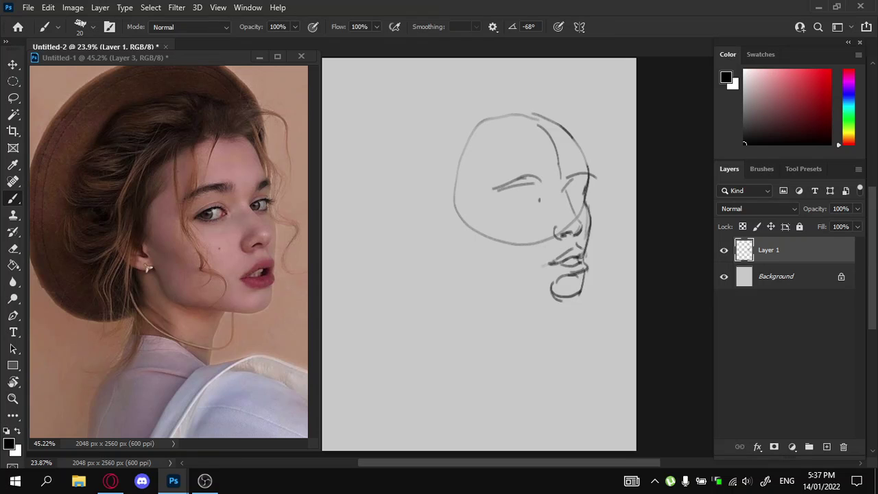
# Lighten the outer end of the near brow and sketch the temple and near side of the face
pyautogui.press('e')
pyautogui.moveTo(494, 190); pyautogui.dragTo(510, 183)
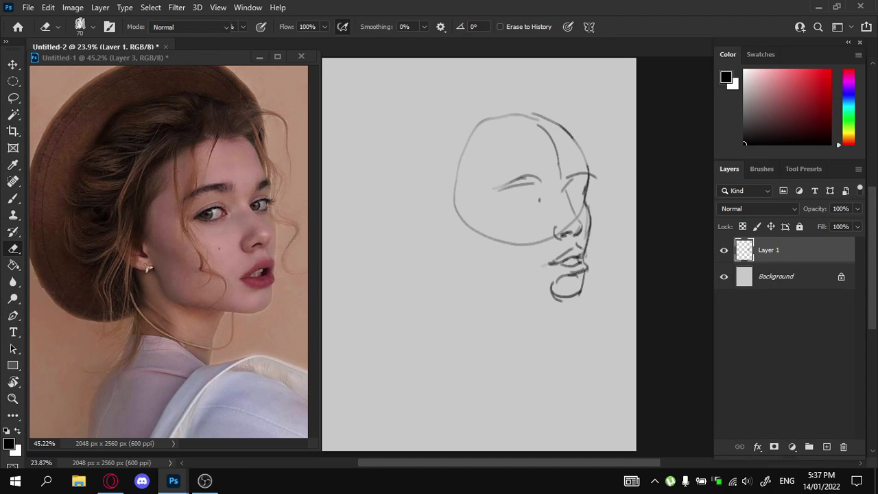
pyautogui.press('b')
pyautogui.moveTo(478, 154); pyautogui.dragTo(461, 214)
pyautogui.moveTo(472, 261); pyautogui.dragTo(471, 274)
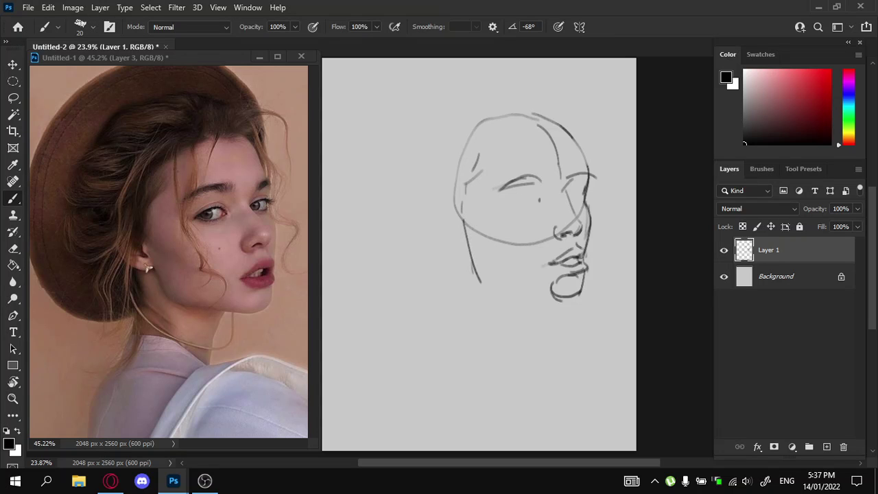
# Sketch the near jawline from below the head circle around the jaw corner toward the chin
pyautogui.moveTo(467, 224); pyautogui.dragTo(484, 274)
pyautogui.hotkey('ctrl', 'z')
pyautogui.moveTo(462, 219)
pyautogui.mouseDown()
pyautogui.moveTo(488, 293)
pyautogui.moveTo(541, 292)
pyautogui.mouseUp()
pyautogui.hotkey('ctrl', 'z')
pyautogui.hotkey('ctrl', 'z')
pyautogui.moveTo(474, 262)
pyautogui.mouseDown()
pyautogui.moveTo(493, 292)
pyautogui.moveTo(532, 299)
pyautogui.moveTo(561, 285)
pyautogui.mouseUp()
pyautogui.hotkey('ctrl', 'z')
pyautogui.hotkey('ctrl', 'z')
pyautogui.hotkey('ctrl', 'z')
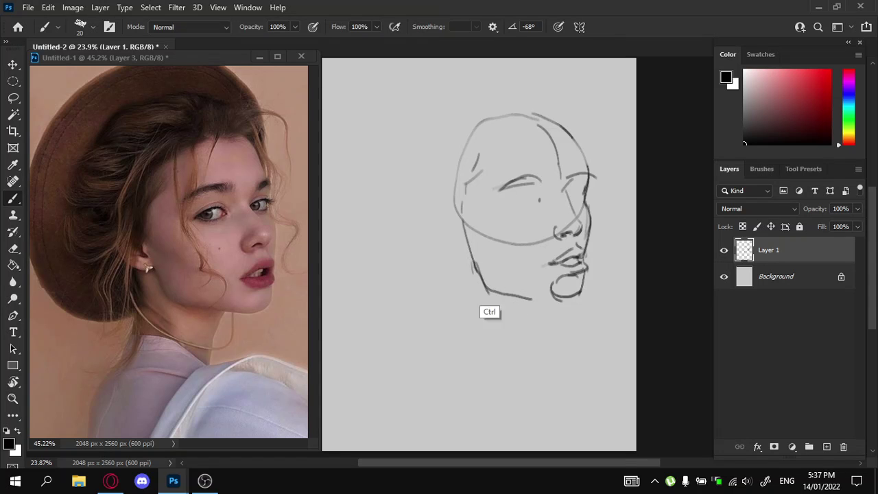
# Join the jawline to the chin with a front neck line below, and lighten the stray jaw corner strokes
pyautogui.moveTo(482, 280)
pyautogui.mouseDown()
pyautogui.moveTo(542, 294)
pyautogui.moveTo(567, 286)
pyautogui.moveTo(575, 298)
pyautogui.moveTo(525, 325)
pyautogui.moveTo(535, 295)
pyautogui.moveTo(523, 335)
pyautogui.mouseUp()
pyautogui.hotkey('ctrl', 'z')
pyautogui.hotkey('ctrl', 'z')
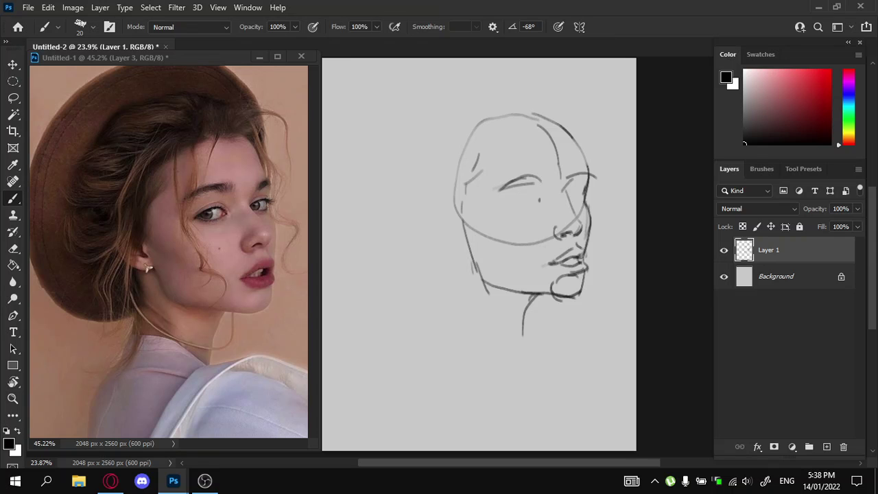
pyautogui.press('e')
pyautogui.moveTo(475, 260)
pyautogui.mouseDown()
pyautogui.moveTo(484, 288)
pyautogui.moveTo(495, 286)
pyautogui.mouseUp()
# Draw the lower outline of the ear behind the near side of the face
pyautogui.press('b')
pyautogui.moveTo(453, 239); pyautogui.dragTo(467, 249)
pyautogui.moveTo(441, 218); pyautogui.dragTo(455, 246)
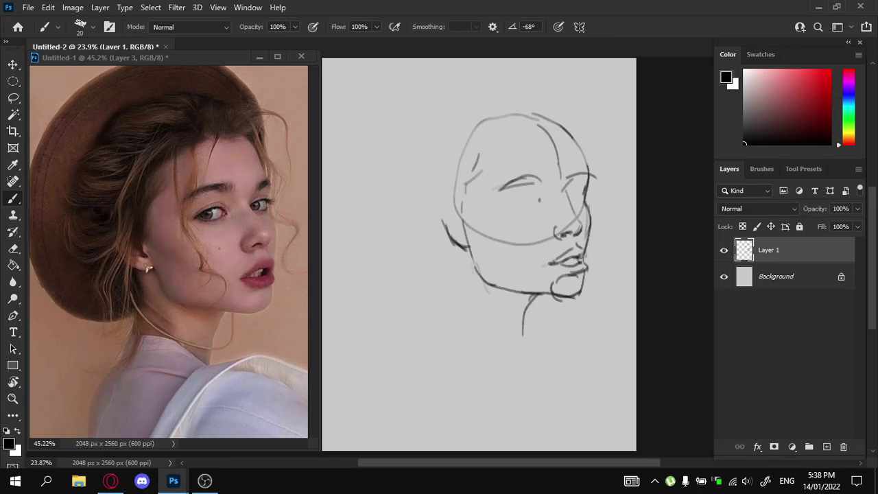
# Sketch the forehead hairline and the raised outline of the hair above the head
pyautogui.moveTo(498, 143)
pyautogui.mouseDown()
pyautogui.moveTo(518, 124)
pyautogui.moveTo(563, 129)
pyautogui.moveTo(573, 119)
pyautogui.mouseUp()
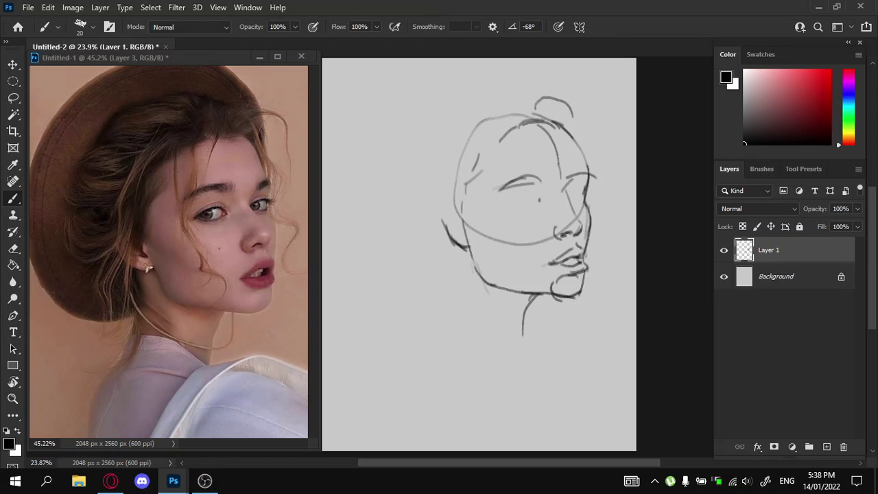
pyautogui.hotkey('ctrl', 'z')
pyautogui.moveTo(546, 86)
pyautogui.mouseDown()
pyautogui.moveTo(577, 124)
pyautogui.moveTo(566, 131)
pyautogui.moveTo(553, 88)
pyautogui.moveTo(530, 83)
pyautogui.moveTo(434, 130)
pyautogui.mouseUp()
pyautogui.moveTo(518, 131); pyautogui.dragTo(494, 142)
# Draw the side hair falling from the near side of the head down past the ear
pyautogui.moveTo(485, 115)
pyautogui.mouseDown()
pyautogui.moveTo(468, 128)
pyautogui.moveTo(464, 231)
pyautogui.mouseUp()
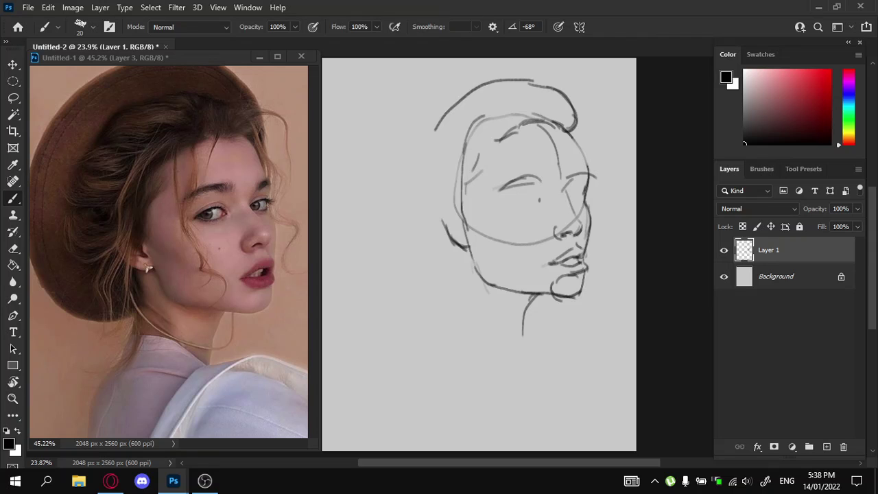
pyautogui.hotkey('ctrl', 'z')
pyautogui.moveTo(466, 133); pyautogui.dragTo(449, 202)
pyautogui.moveTo(458, 216); pyautogui.dragTo(460, 272)
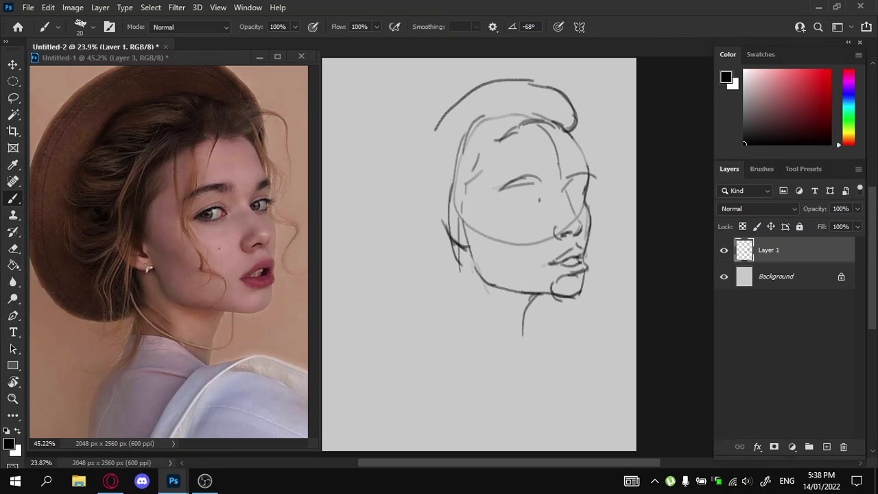
# Extend the hairline with short strokes from in front of the ear up the temple to the forehead
pyautogui.moveTo(464, 205)
pyautogui.mouseDown()
pyautogui.moveTo(470, 182)
pyautogui.moveTo(469, 218)
pyautogui.mouseUp()
pyautogui.moveTo(480, 171); pyautogui.dragTo(493, 152)
pyautogui.moveTo(487, 152); pyautogui.dragTo(509, 134)
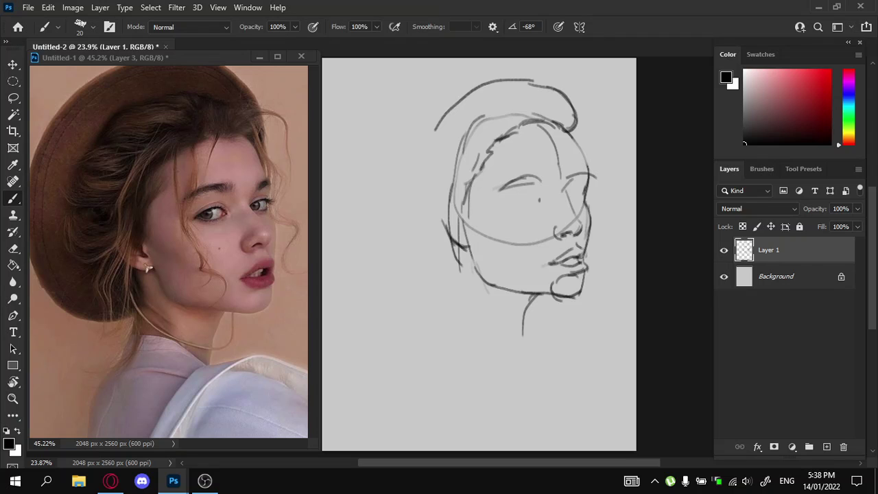
# Darken the far forehead contour and draw loose curved hair strands hanging beside the far side of the face
pyautogui.moveTo(576, 123); pyautogui.dragTo(587, 176)
pyautogui.hotkey('ctrl', 'z')
pyautogui.moveTo(573, 136); pyautogui.dragTo(586, 174)
pyautogui.moveTo(573, 116); pyautogui.dragTo(608, 176)
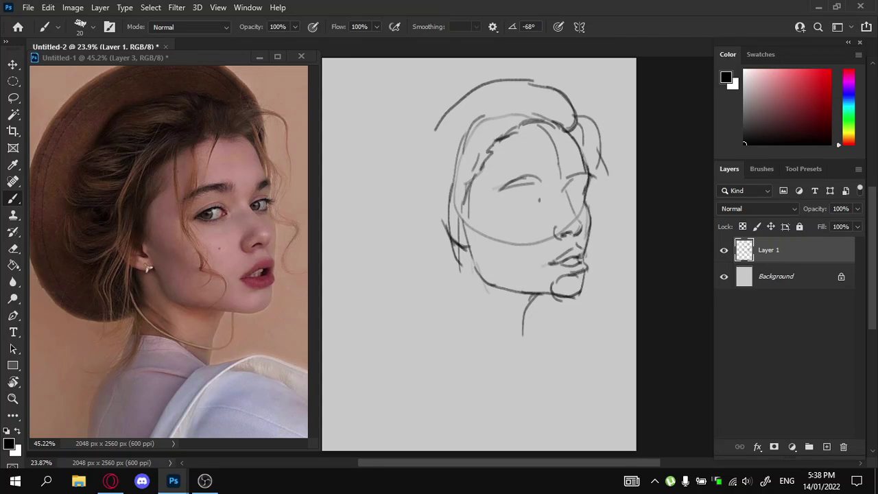
pyautogui.hotkey('ctrl', 'z')
pyautogui.hotkey('ctrl', 'z')
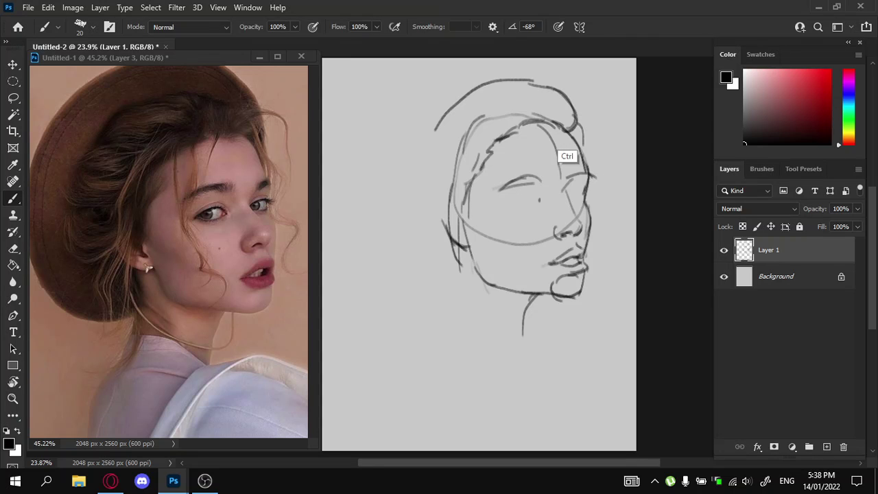
pyautogui.moveTo(566, 119)
pyautogui.mouseDown()
pyautogui.moveTo(596, 142)
pyautogui.moveTo(606, 180)
pyautogui.mouseUp()
pyautogui.moveTo(583, 152)
pyautogui.mouseDown()
pyautogui.moveTo(601, 175)
pyautogui.moveTo(595, 201)
pyautogui.moveTo(607, 243)
pyautogui.mouseUp()
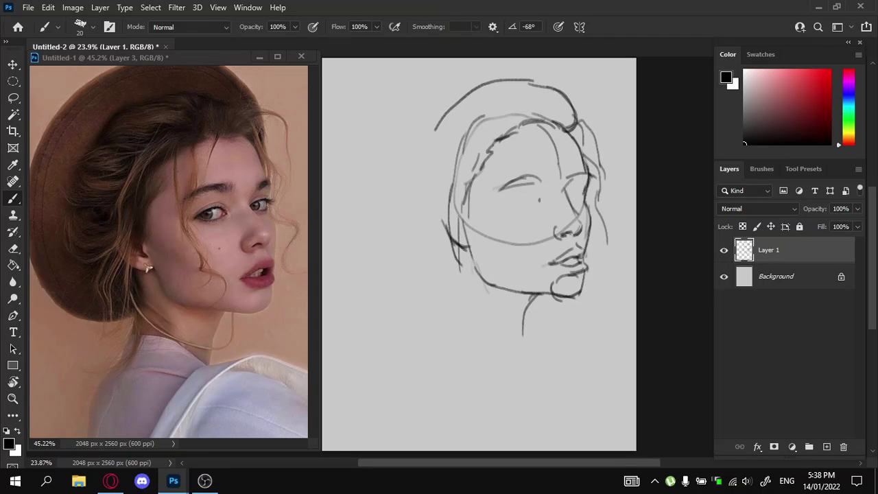
# Darken the nose bridge and nostril, and mark the inner corner of the near eye
pyautogui.moveTo(566, 194); pyautogui.dragTo(581, 218)
pyautogui.moveTo(556, 225); pyautogui.dragTo(558, 238)
pyautogui.moveTo(533, 192); pyautogui.dragTo(539, 199)
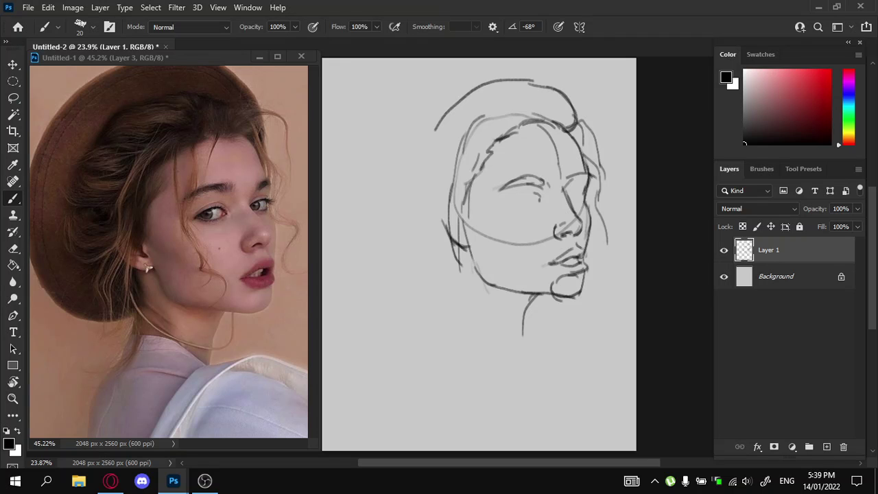
# Lighten the marks around the near eye and draw the far eye beneath its brow
pyautogui.press('e')
pyautogui.moveTo(534, 194); pyautogui.dragTo(574, 187)
pyautogui.press('b')
pyautogui.moveTo(586, 175); pyautogui.dragTo(583, 186)
pyautogui.moveTo(574, 173)
pyautogui.mouseDown()
pyautogui.moveTo(585, 168)
pyautogui.moveTo(578, 175)
pyautogui.moveTo(578, 198)
pyautogui.moveTo(584, 193)
pyautogui.mouseUp()
pyautogui.hotkey('ctrl', 'z')
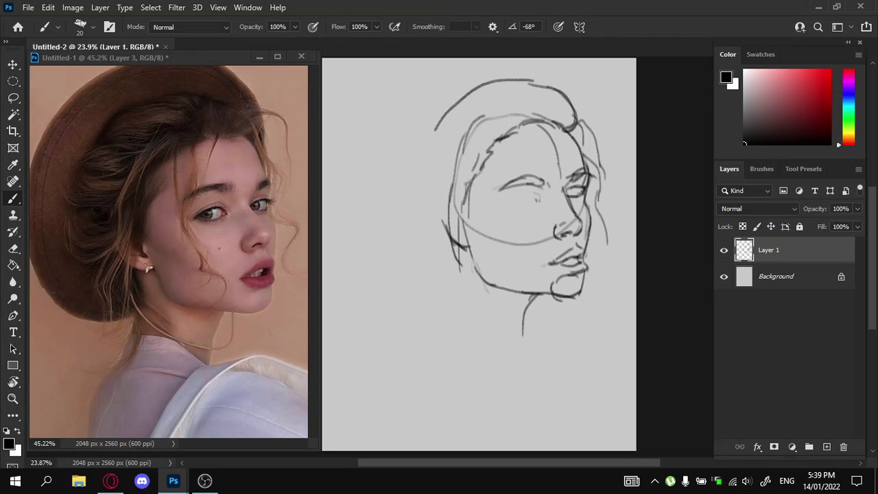
# Draw the near eye with its lids and iris, reducing the brush to 15, and lighten the brow above it
pyautogui.moveTo(528, 194)
pyautogui.mouseDown()
pyautogui.moveTo(536, 200)
pyautogui.moveTo(517, 196)
pyautogui.moveTo(543, 200)
pyautogui.moveTo(525, 204)
pyautogui.mouseUp()
pyautogui.hotkey('ctrl', 'z')
pyautogui.hotkey('ctrl', 'z')
pyautogui.hotkey('ctrl', 'z')
pyautogui.press('[')
pyautogui.moveTo(507, 199)
pyautogui.mouseDown()
pyautogui.moveTo(538, 190)
pyautogui.moveTo(511, 182)
pyautogui.moveTo(499, 189)
pyautogui.mouseUp()
pyautogui.hotkey('ctrl', 'z')
pyautogui.press('e')
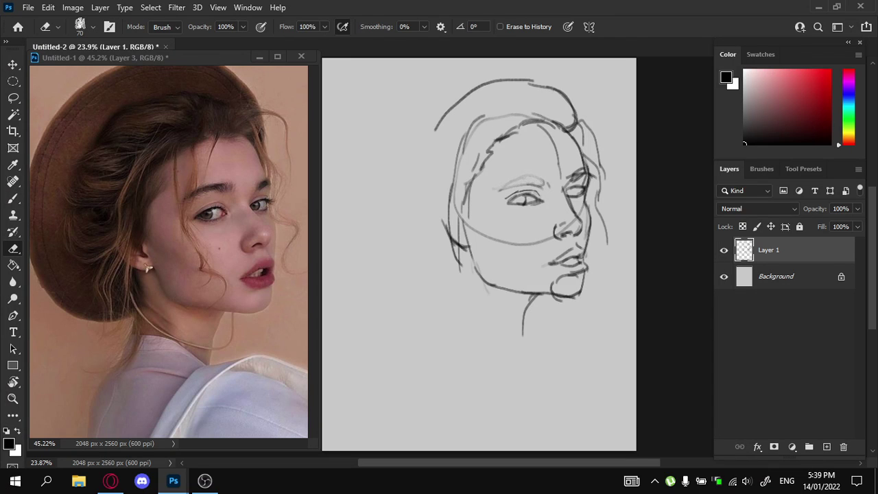
pyautogui.press('b')
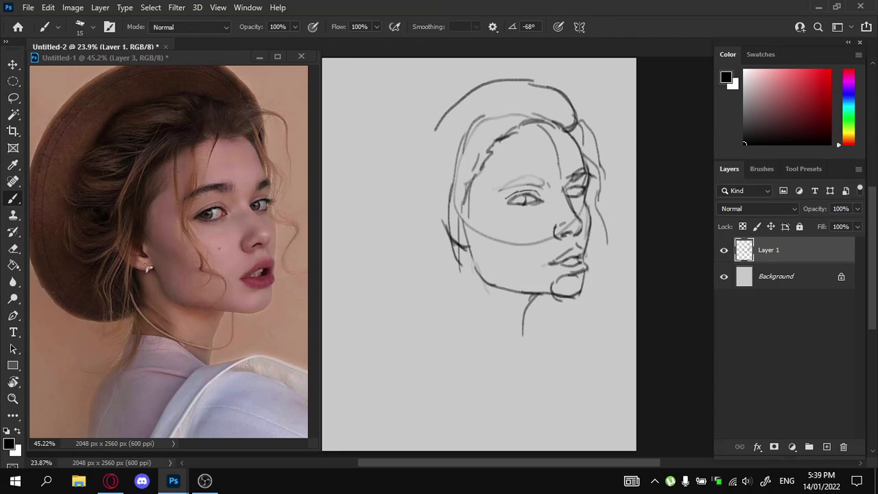
# Redraw the near eyebrow as a darker arch and darken the irises and lids of both eyes
pyautogui.moveTo(497, 185)
pyautogui.mouseDown()
pyautogui.moveTo(543, 181)
pyautogui.moveTo(541, 171)
pyautogui.moveTo(495, 185)
pyautogui.mouseUp()
pyautogui.hotkey('ctrl', 'z')
pyautogui.hotkey('ctrl', 'z')
pyautogui.moveTo(495, 185); pyautogui.dragTo(548, 171)
pyautogui.press('e')
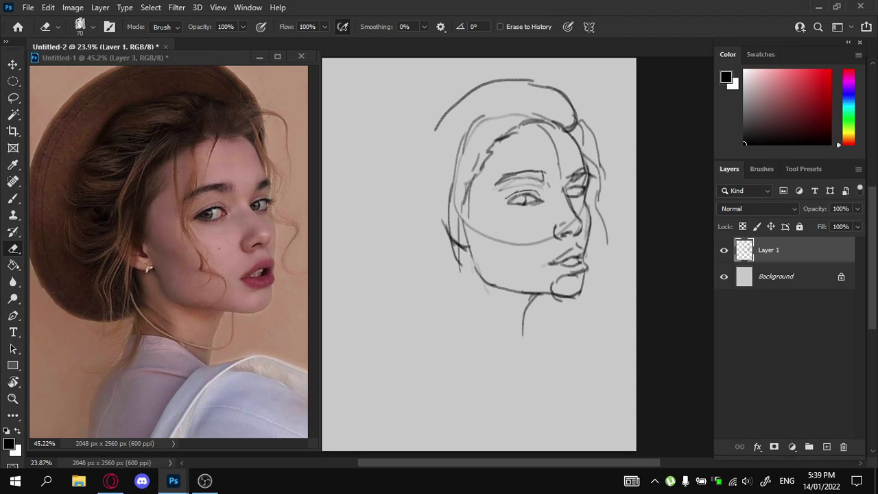
pyautogui.press('b')
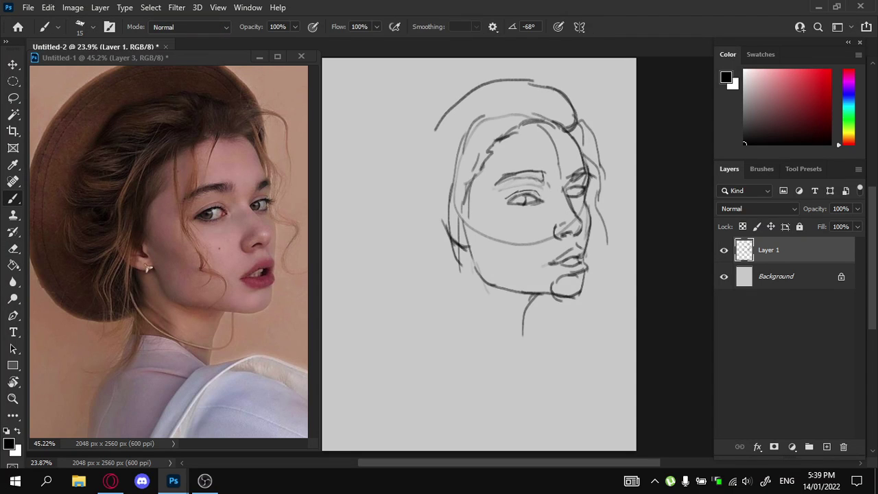
pyautogui.moveTo(523, 194)
pyautogui.mouseDown()
pyautogui.moveTo(529, 206)
pyautogui.moveTo(543, 200)
pyautogui.mouseUp()
pyautogui.moveTo(563, 192); pyautogui.dragTo(588, 179)
# Lighten the curved cheek guideline and draw the ear, the back of the neck and the collar's upper edge
pyautogui.press('e')
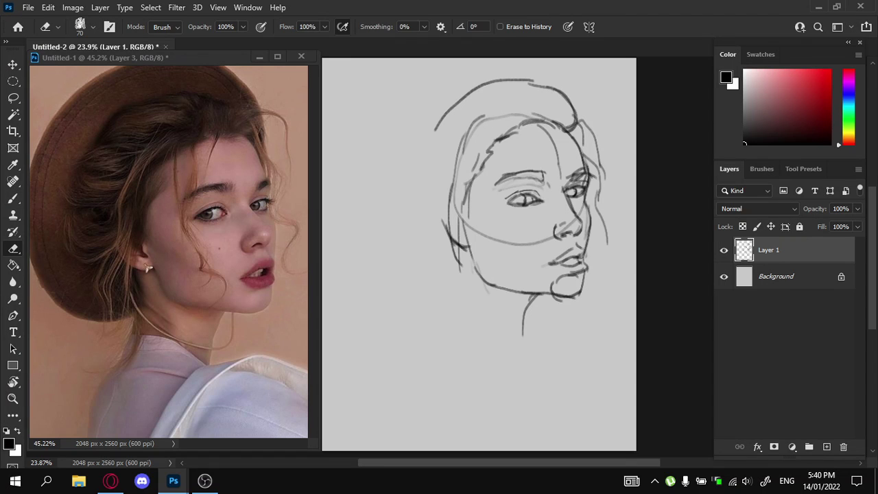
pyautogui.moveTo(551, 240)
pyautogui.mouseDown()
pyautogui.moveTo(483, 242)
pyautogui.moveTo(457, 230)
pyautogui.moveTo(469, 294)
pyautogui.mouseUp()
pyautogui.press('b')
pyautogui.hotkey('ctrl', 'z')
pyautogui.moveTo(448, 249)
pyautogui.mouseDown()
pyautogui.moveTo(458, 288)
pyautogui.moveTo(446, 347)
pyautogui.moveTo(489, 321)
pyautogui.moveTo(537, 342)
pyautogui.mouseUp()
pyautogui.press('e')
pyautogui.press('b')
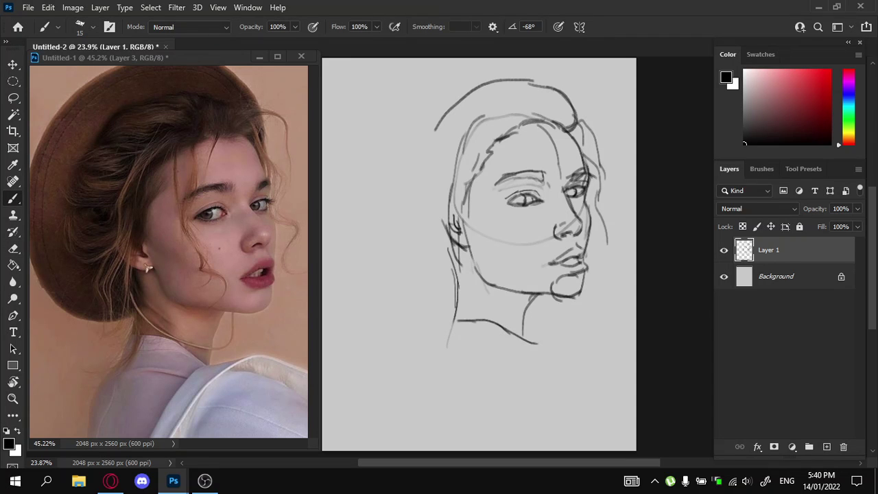
# Draw the collar's lower edge and the rounded shoulder line extending from beneath it
pyautogui.moveTo(458, 321)
pyautogui.mouseDown()
pyautogui.moveTo(443, 356)
pyautogui.moveTo(523, 353)
pyautogui.moveTo(544, 341)
pyautogui.moveTo(519, 353)
pyautogui.moveTo(504, 385)
pyautogui.mouseUp()
pyautogui.moveTo(518, 347); pyautogui.dragTo(630, 329)
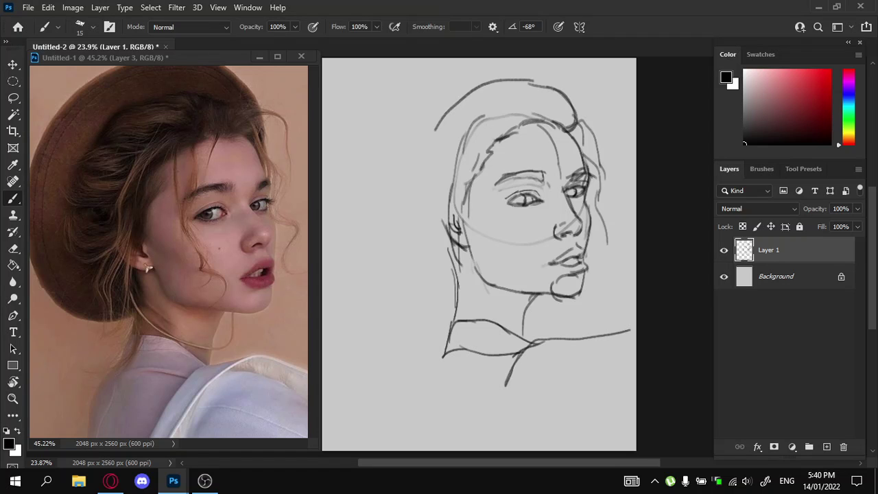
pyautogui.hotkey('ctrl', 'z')
pyautogui.hotkey('ctrl', 'z')
pyautogui.moveTo(529, 348)
pyautogui.mouseDown()
pyautogui.moveTo(600, 338)
pyautogui.moveTo(536, 344)
pyautogui.moveTo(488, 385)
pyautogui.moveTo(563, 352)
pyautogui.moveTo(594, 364)
pyautogui.moveTo(572, 339)
pyautogui.moveTo(612, 356)
pyautogui.mouseUp()
pyautogui.hotkey('ctrl', 'z')
pyautogui.press('e')
pyautogui.press('b')
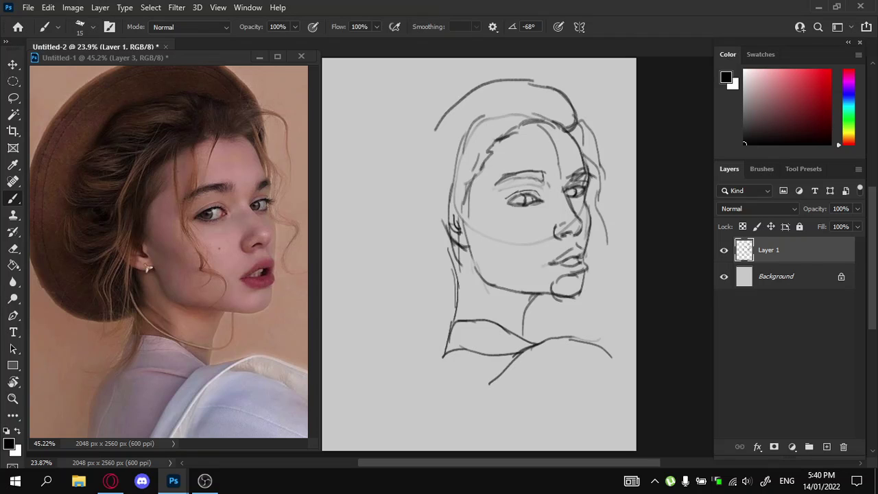
# Draw the swept-back hair mass beneath the hat, with loose strands hanging behind the ear
pyautogui.moveTo(451, 112); pyautogui.dragTo(500, 102)
pyautogui.hotkey('ctrl', 'z')
pyautogui.moveTo(441, 119)
pyautogui.mouseDown()
pyautogui.moveTo(488, 112)
pyautogui.moveTo(435, 133)
pyautogui.moveTo(433, 152)
pyautogui.moveTo(417, 159)
pyautogui.moveTo(410, 175)
pyautogui.moveTo(428, 228)
pyautogui.moveTo(443, 236)
pyautogui.moveTo(423, 254)
pyautogui.mouseUp()
pyautogui.moveTo(425, 245)
pyautogui.mouseDown()
pyautogui.moveTo(432, 301)
pyautogui.moveTo(429, 293)
pyautogui.mouseUp()
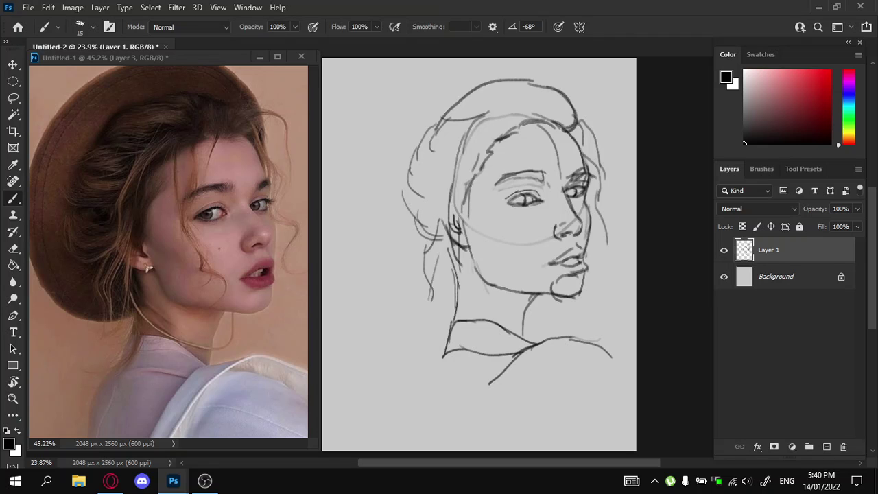
# Lighten the near brow and forehead guideline, and draw a wavy loose strand from the hairline down the near cheek
pyautogui.press('e')
pyautogui.moveTo(558, 178)
pyautogui.mouseDown()
pyautogui.moveTo(558, 151)
pyautogui.moveTo(539, 124)
pyautogui.moveTo(553, 145)
pyautogui.moveTo(504, 181)
pyautogui.mouseUp()
pyautogui.press('b')
pyautogui.hotkey('ctrl', 'z')
pyautogui.moveTo(493, 145)
pyautogui.mouseDown()
pyautogui.moveTo(504, 189)
pyautogui.moveTo(499, 221)
pyautogui.moveTo(523, 258)
pyautogui.moveTo(500, 199)
pyautogui.moveTo(500, 134)
pyautogui.moveTo(539, 120)
pyautogui.moveTo(564, 130)
pyautogui.mouseUp()
pyautogui.press('e')
pyautogui.press('b')
pyautogui.moveTo(495, 146)
pyautogui.mouseDown()
pyautogui.moveTo(466, 225)
pyautogui.moveTo(495, 246)
pyautogui.mouseUp()
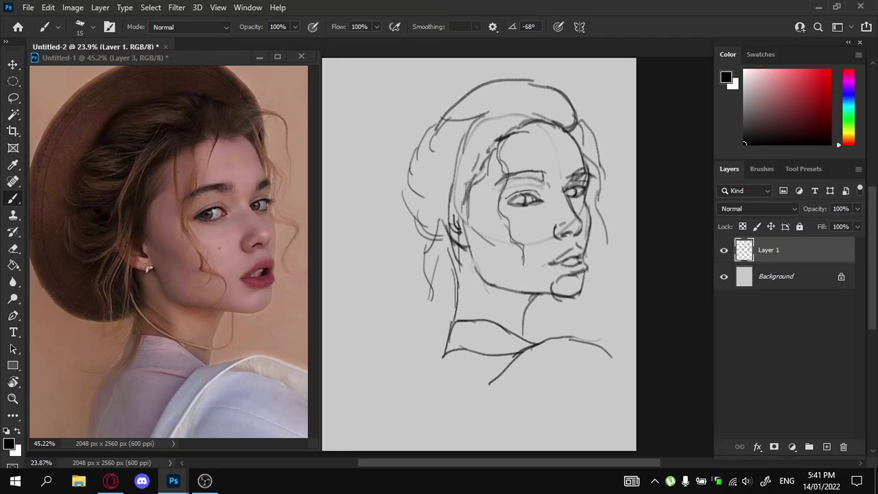
# Soften the far side of the nose bridge and draw the hat's upper edge curving across the canvas top
pyautogui.press('e')
pyautogui.moveTo(569, 197); pyautogui.dragTo(583, 222)
pyautogui.press('b')
pyautogui.moveTo(573, 139)
pyautogui.mouseDown()
pyautogui.moveTo(578, 110)
pyautogui.moveTo(579, 135)
pyautogui.mouseUp()
pyautogui.moveTo(558, 61)
pyautogui.mouseDown()
pyautogui.moveTo(580, 136)
pyautogui.moveTo(569, 76)
pyautogui.moveTo(544, 58)
pyautogui.mouseUp()
pyautogui.hotkey('ctrl', 'z')
pyautogui.hotkey('ctrl', 'z')
pyautogui.moveTo(401, 95)
pyautogui.mouseDown()
pyautogui.moveTo(422, 74)
pyautogui.moveTo(480, 58)
pyautogui.mouseUp()
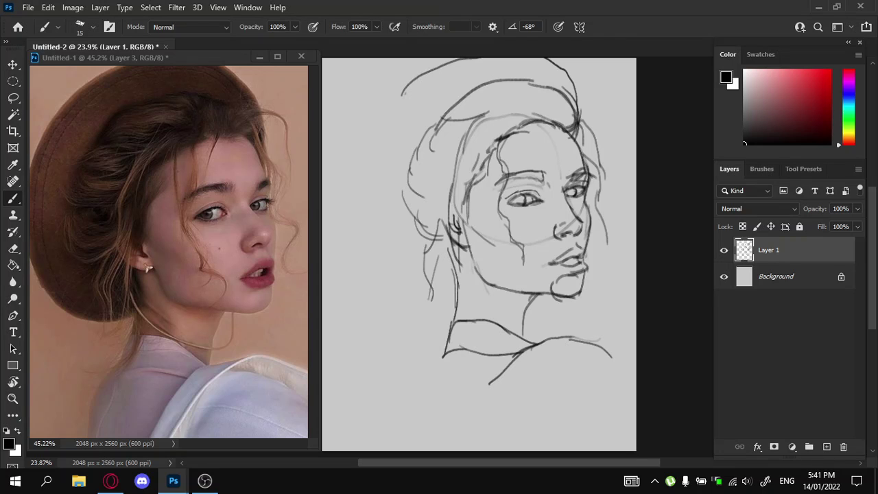
# Draw the hat's rounded back edge down to the nape and add a second contour line along it
pyautogui.moveTo(404, 94); pyautogui.dragTo(374, 177)
pyautogui.hotkey('ctrl', 'z')
pyautogui.moveTo(403, 95)
pyautogui.mouseDown()
pyautogui.moveTo(378, 158)
pyautogui.moveTo(381, 214)
pyautogui.moveTo(398, 247)
pyautogui.mouseUp()
pyautogui.hotkey('ctrl', 'z')
pyautogui.moveTo(381, 146)
pyautogui.mouseDown()
pyautogui.moveTo(377, 209)
pyautogui.moveTo(401, 264)
pyautogui.mouseUp()
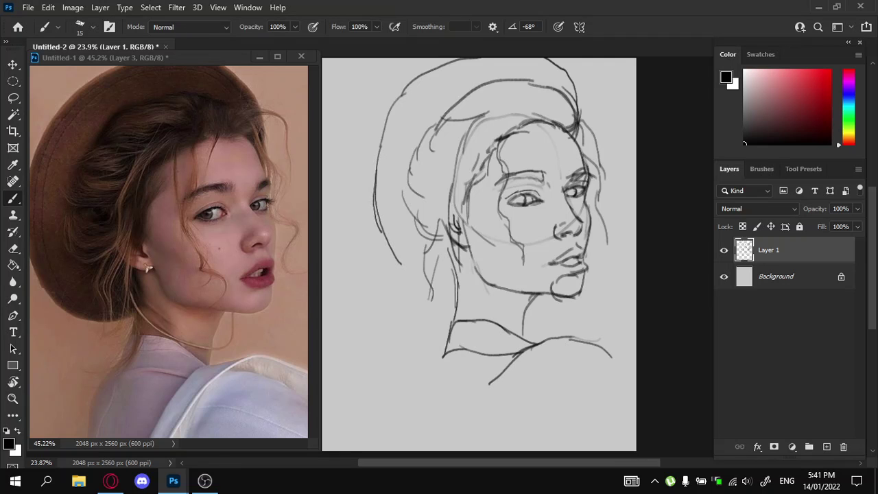
pyautogui.moveTo(379, 225)
pyautogui.mouseDown()
pyautogui.moveTo(424, 286)
pyautogui.moveTo(454, 278)
pyautogui.mouseUp()
pyautogui.moveTo(378, 194)
pyautogui.mouseDown()
pyautogui.moveTo(387, 135)
pyautogui.moveTo(422, 70)
pyautogui.mouseUp()
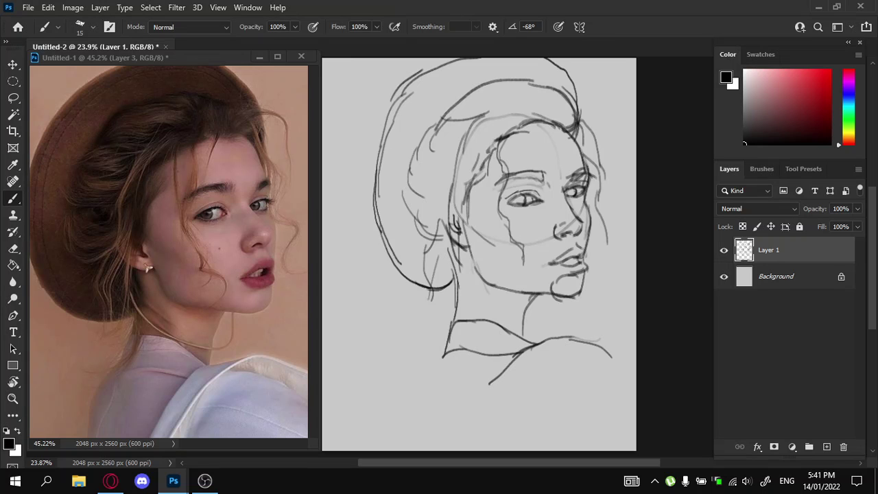
# Lighten the chin circle and old neck line, and redraw the front of the neck from jaw to collar
pyautogui.press('e')
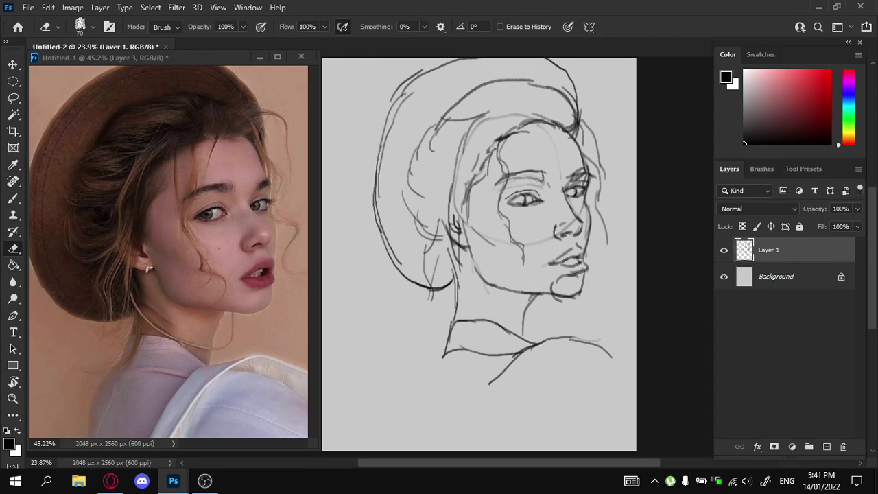
pyautogui.moveTo(576, 274)
pyautogui.mouseDown()
pyautogui.moveTo(556, 283)
pyautogui.moveTo(552, 291)
pyautogui.moveTo(563, 302)
pyautogui.moveTo(525, 334)
pyautogui.mouseUp()
pyautogui.press('b')
pyautogui.moveTo(535, 300); pyautogui.dragTo(528, 345)
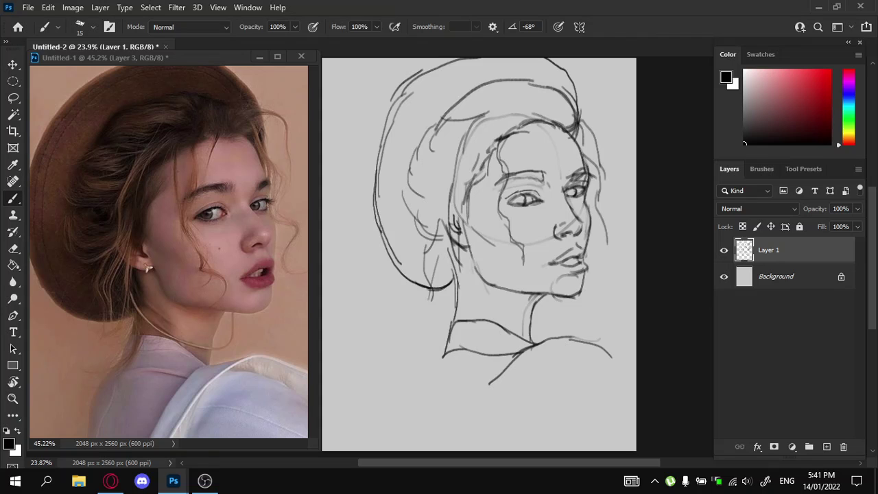
pyautogui.press('e')
pyautogui.moveTo(553, 299); pyautogui.dragTo(571, 298)
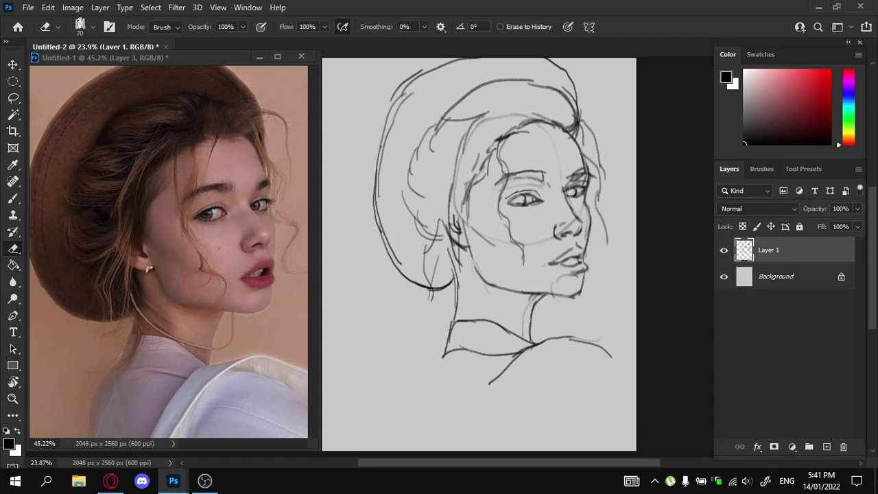
# Darken the lower lip with its shadow and strengthen the nostril
pyautogui.press('b')
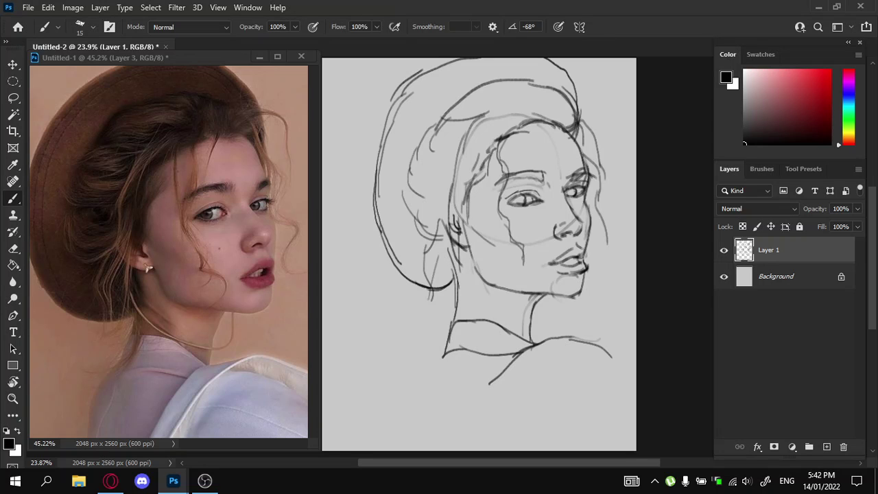
pyautogui.moveTo(584, 253); pyautogui.dragTo(585, 266)
pyautogui.moveTo(564, 236)
pyautogui.mouseDown()
pyautogui.moveTo(571, 233)
pyautogui.moveTo(561, 240)
pyautogui.mouseUp()
pyautogui.hotkey('ctrl', 'z')
pyautogui.press('e')
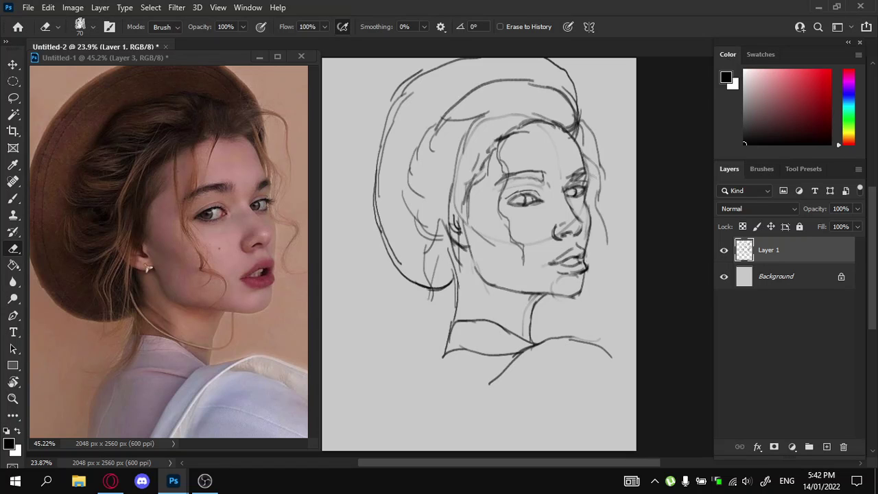
# Strengthen the face contour on the far side and define the far eye's iris
pyautogui.press('b')
pyautogui.moveTo(584, 165); pyautogui.dragTo(586, 180)
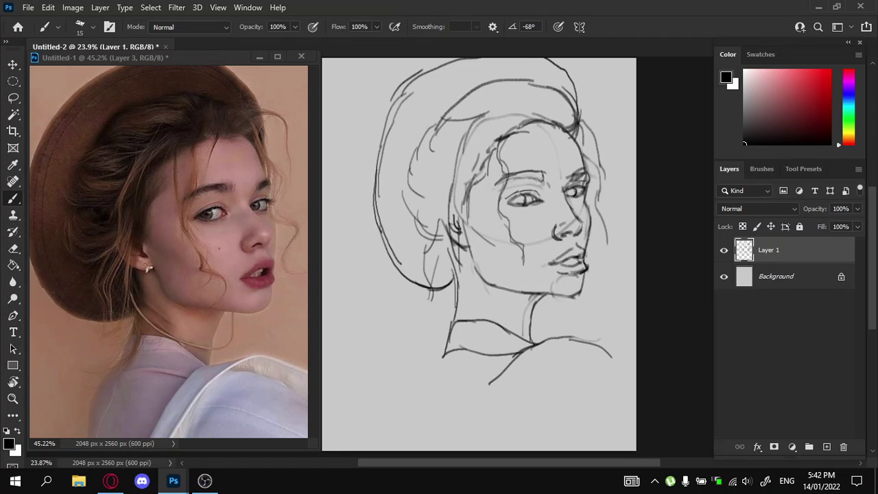
pyautogui.moveTo(578, 149)
pyautogui.mouseDown()
pyautogui.moveTo(589, 192)
pyautogui.moveTo(586, 245)
pyautogui.mouseUp()
pyautogui.press('e')
pyautogui.press('b')
pyautogui.hotkey('ctrl', 'z')
pyautogui.moveTo(568, 196); pyautogui.dragTo(575, 189)
pyautogui.hotkey('ctrl', 'shift', 'h')
pyautogui.hotkey('ctrl', 'shift', 'h')
# Draw loose hair strands falling from behind the ear along the back of the neck
pyautogui.moveTo(451, 239)
pyautogui.mouseDown()
pyautogui.moveTo(471, 255)
pyautogui.moveTo(450, 280)
pyautogui.moveTo(464, 323)
pyautogui.mouseUp()
pyautogui.moveTo(454, 270); pyautogui.dragTo(455, 293)
pyautogui.moveTo(454, 226); pyautogui.dragTo(460, 295)
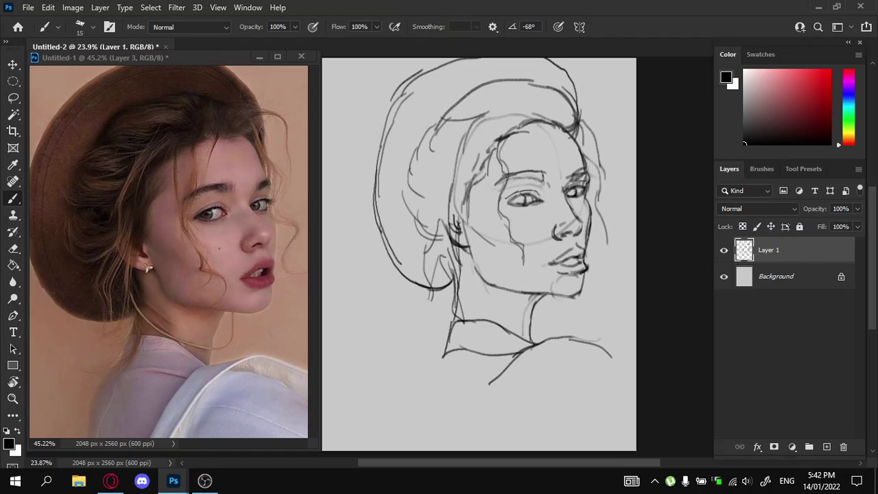
pyautogui.moveTo(458, 257); pyautogui.dragTo(454, 304)
pyautogui.press('e')
pyautogui.press('b')
# Redraw the near eye with a darker upper lid, iris and lower lid
pyautogui.moveTo(513, 192); pyautogui.dragTo(529, 189)
pyautogui.press('e')
pyautogui.moveTo(525, 198); pyautogui.dragTo(541, 197)
pyautogui.press('b')
pyautogui.hotkey('ctrl', 'z')
pyautogui.moveTo(526, 193)
pyautogui.mouseDown()
pyautogui.moveTo(538, 199)
pyautogui.moveTo(526, 203)
pyautogui.mouseUp()
pyautogui.moveTo(511, 205); pyautogui.dragTo(519, 202)
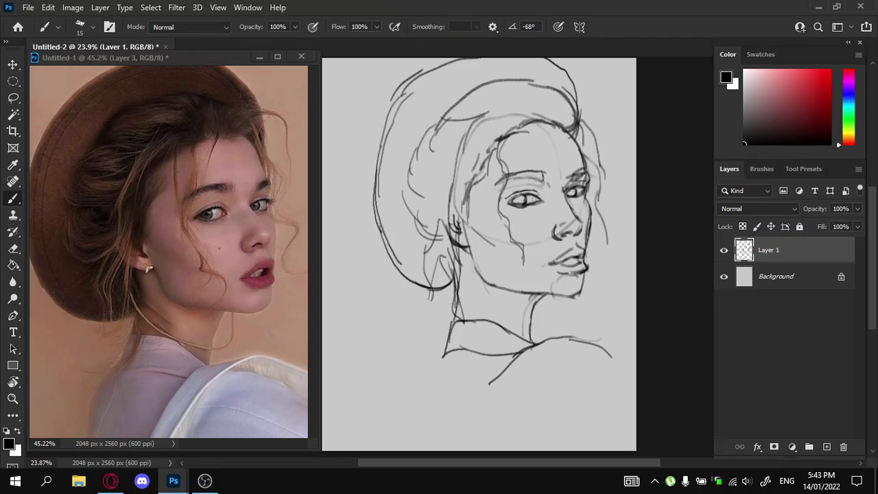
pyautogui.moveTo(513, 207); pyautogui.dragTo(538, 201)
# Darken the far eyebrow just above the far eye
pyautogui.moveTo(564, 188)
pyautogui.mouseDown()
pyautogui.moveTo(586, 185)
pyautogui.moveTo(584, 170)
pyautogui.moveTo(587, 178)
pyautogui.mouseUp()
pyautogui.hotkey('ctrl', 'z')
pyautogui.press('e')
pyautogui.press('b')
pyautogui.hotkey('ctrl', 'z')
pyautogui.hotkey('ctrl', 'z')
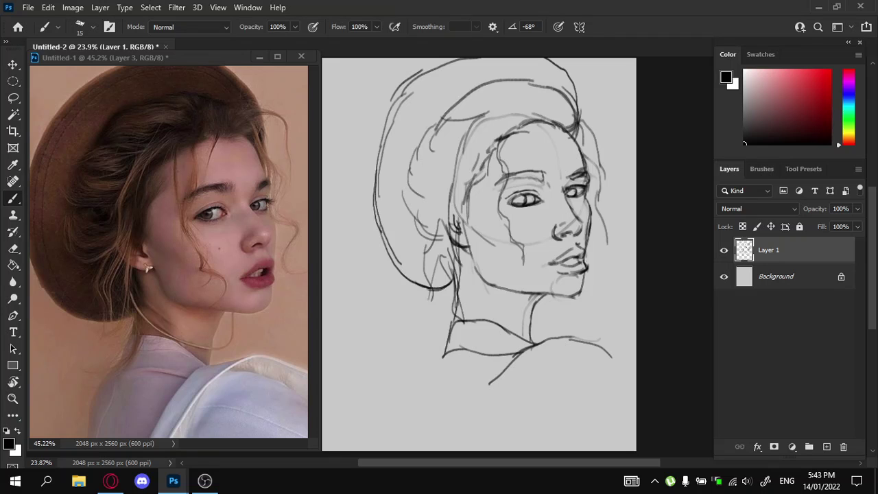
# Reinforce the upper lip, the far cheek contour and the near eye's upper lid
pyautogui.moveTo(572, 246); pyautogui.dragTo(579, 242)
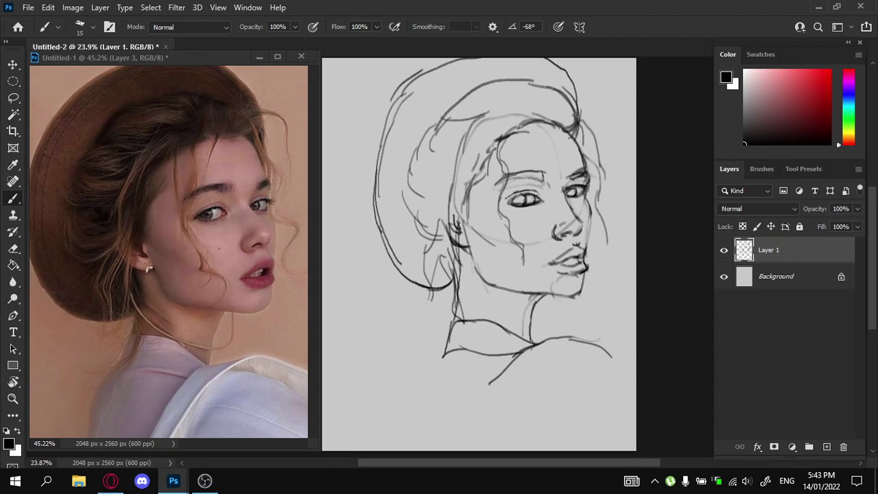
pyautogui.moveTo(589, 213); pyautogui.dragTo(588, 242)
pyautogui.moveTo(588, 239); pyautogui.dragTo(586, 251)
pyautogui.moveTo(506, 201); pyautogui.dragTo(537, 193)
# Bring the portrait of the woman in the white veil into view in the reference document
pyautogui.click(224, 194)
pyautogui.press('z')
pyautogui.moveTo(223, 195); pyautogui.dragTo(154, 194)
pyautogui.moveTo(255, 184); pyautogui.dragTo(244, 206)
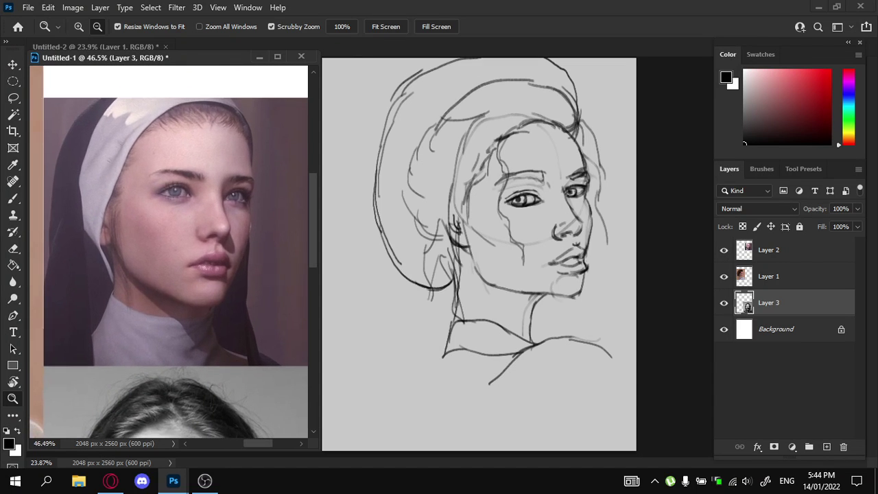
# Scale the finished sketch in the drawing document to 64.49% and place it in the canvas's upper-left corner
pyautogui.click(595, 292)
pyautogui.moveTo(506, 241)
pyautogui.mouseDown()
pyautogui.moveTo(586, 261)
pyautogui.moveTo(514, 236)
pyautogui.mouseUp()
pyautogui.hotkey('ctrl', 't')
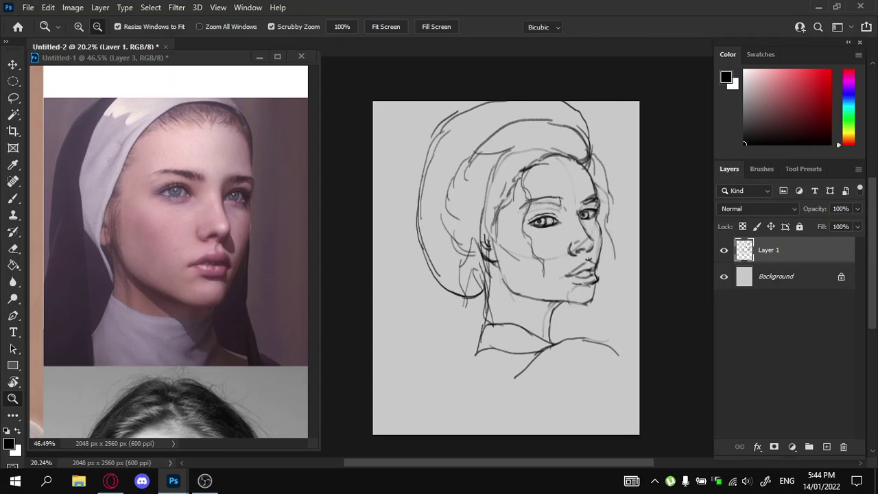
pyautogui.moveTo(617, 367); pyautogui.dragTo(529, 256)
pyautogui.moveTo(508, 162); pyautogui.dragTo(461, 206)
pyautogui.moveTo(449, 239); pyautogui.dragTo(447, 208)
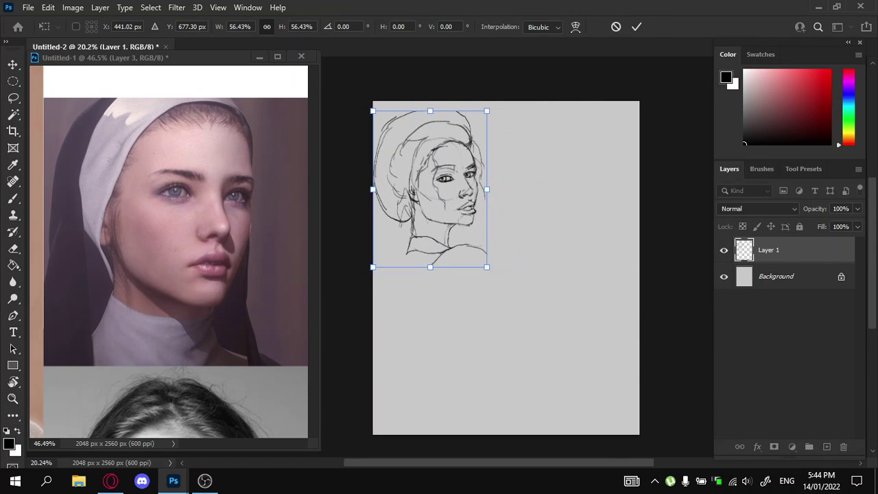
pyautogui.moveTo(487, 267); pyautogui.dragTo(502, 287)
pyautogui.moveTo(502, 199); pyautogui.dragTo(504, 200)
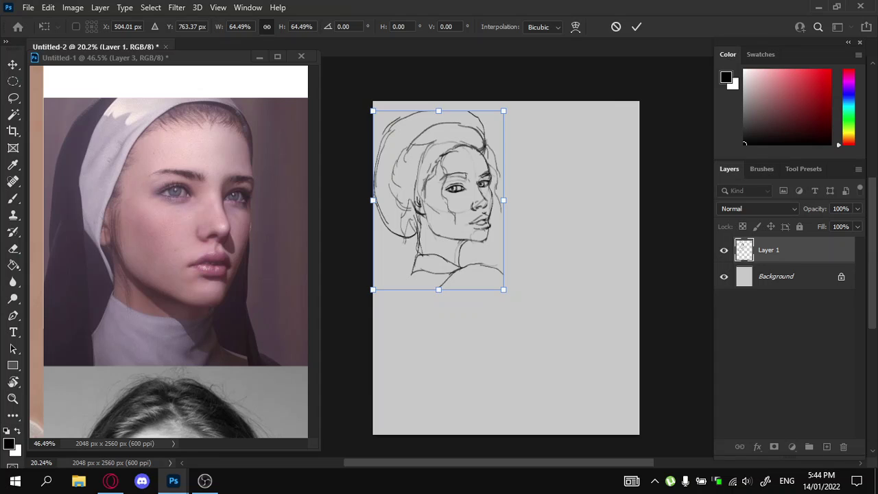
pyautogui.press('Return')
# Add a new layer above Layer 1 and hide Layer 1
pyautogui.press('z')
pyautogui.click(826, 447)
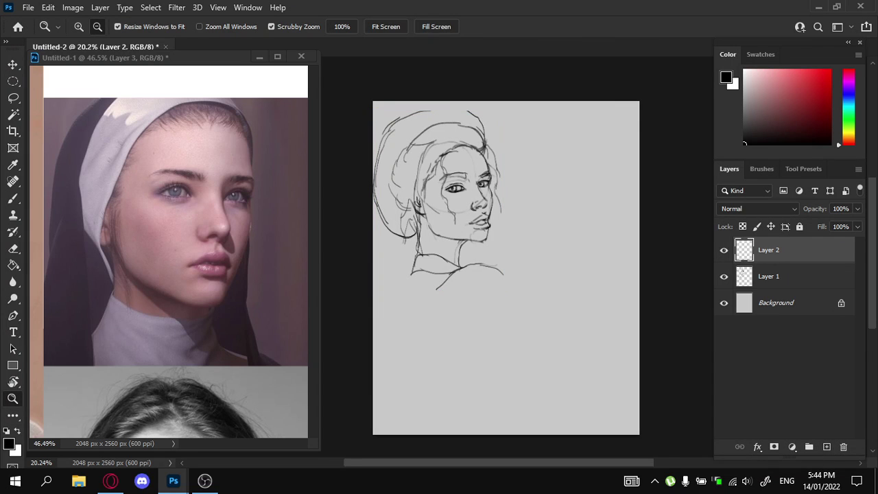
pyautogui.moveTo(506, 254); pyautogui.dragTo(462, 262)
pyautogui.click(723, 277)
pyautogui.moveTo(574, 200); pyautogui.dragTo(635, 182)
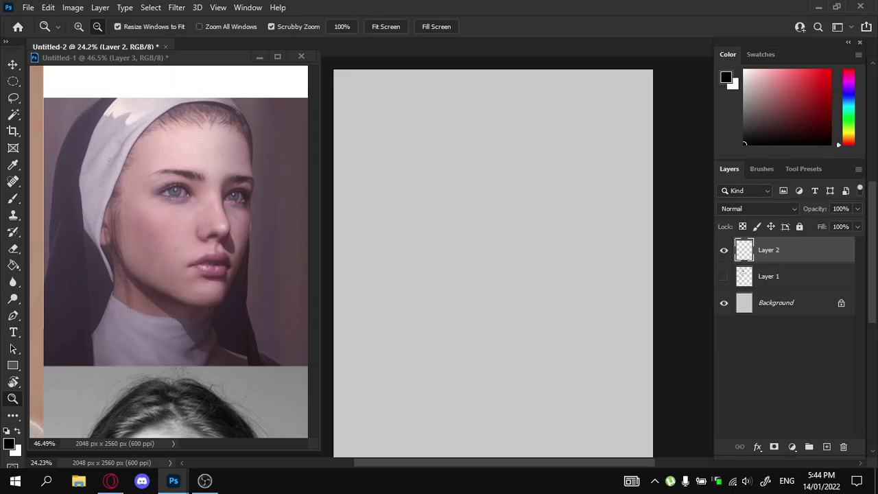
pyautogui.hotkey('ctrl', '-')
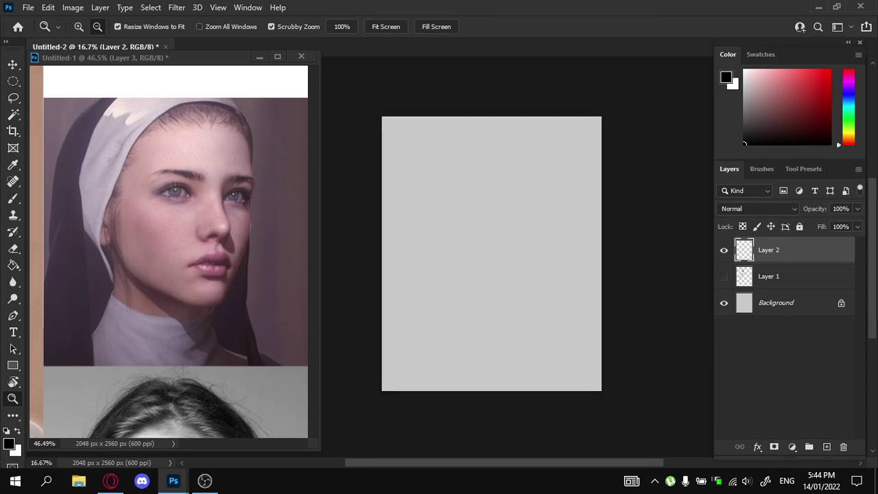
# Draw a large circle for the head in the upper half of the empty canvas
pyautogui.scroll(2, 521, 247)
pyautogui.press('b')
pyautogui.moveTo(480, 253); pyautogui.dragTo(516, 252)
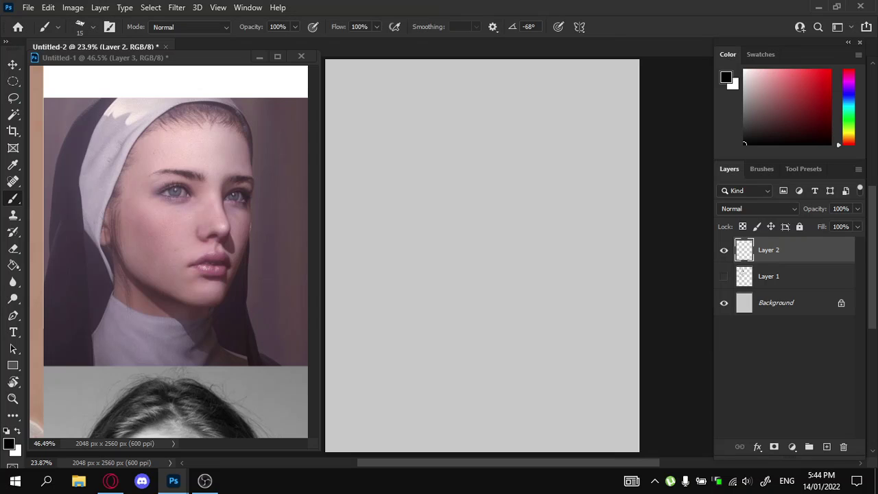
pyautogui.moveTo(487, 127)
pyautogui.mouseDown()
pyautogui.moveTo(485, 229)
pyautogui.moveTo(484, 129)
pyautogui.moveTo(495, 109)
pyautogui.moveTo(512, 218)
pyautogui.moveTo(507, 114)
pyautogui.moveTo(456, 114)
pyautogui.moveTo(482, 244)
pyautogui.moveTo(506, 111)
pyautogui.moveTo(405, 212)
pyautogui.moveTo(541, 235)
pyautogui.moveTo(513, 117)
pyautogui.moveTo(515, 158)
pyautogui.mouseUp()
pyautogui.hotkey('ctrl', 'z')
pyautogui.hotkey('ctrl', 'z')
pyautogui.hotkey('ctrl', 'z')
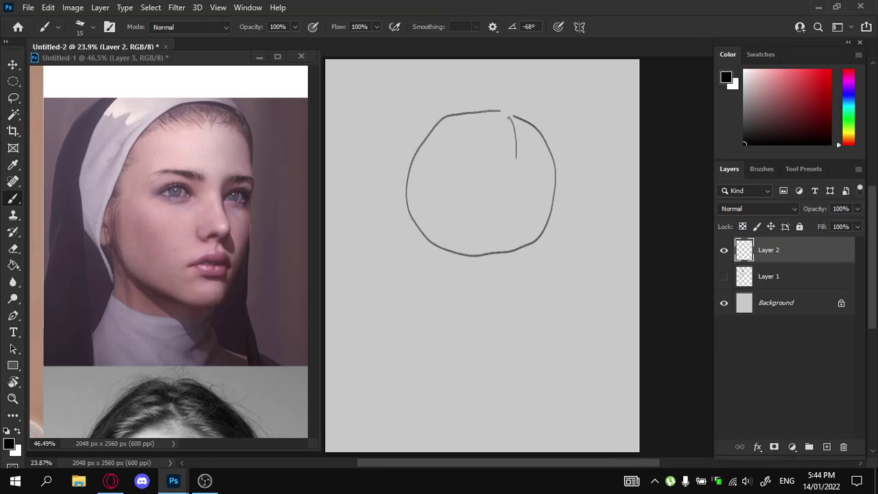
# Redraw the vertical centre line inside the head circle and add the two brow lines
pyautogui.hotkey('ctrl', 'z')
pyautogui.moveTo(507, 114); pyautogui.dragTo(515, 188)
pyautogui.moveTo(473, 168); pyautogui.dragTo(514, 171)
pyautogui.hotkey('ctrl', 'z')
pyautogui.moveTo(457, 167); pyautogui.dragTo(554, 171)
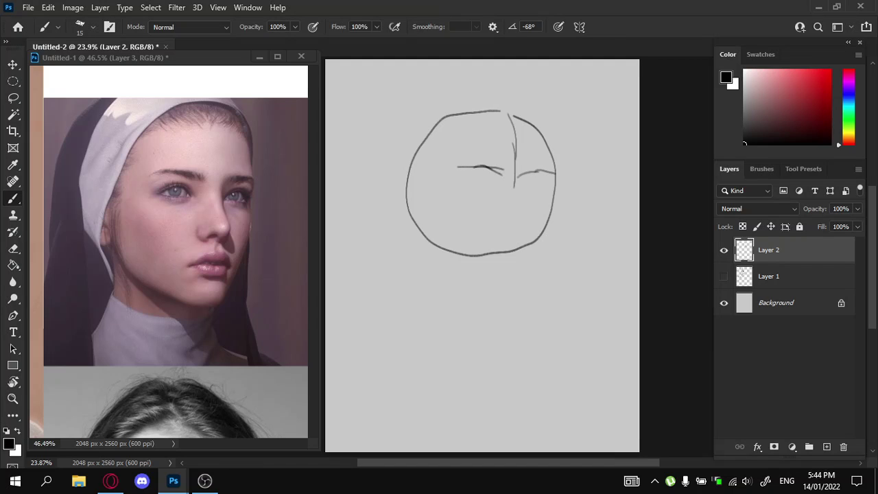
# Outline the far side of the forehead and cheek, and lighten the head circle and centre line
pyautogui.moveTo(540, 131); pyautogui.dragTo(550, 174)
pyautogui.moveTo(549, 133); pyautogui.dragTo(551, 217)
pyautogui.press('e')
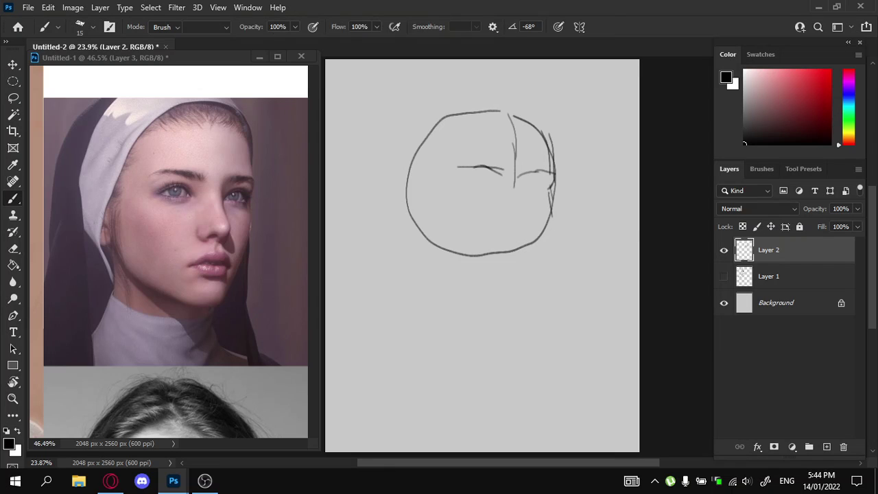
pyautogui.moveTo(515, 186); pyautogui.dragTo(512, 121)
pyautogui.moveTo(550, 214)
pyautogui.mouseDown()
pyautogui.moveTo(532, 243)
pyautogui.moveTo(447, 252)
pyautogui.mouseUp()
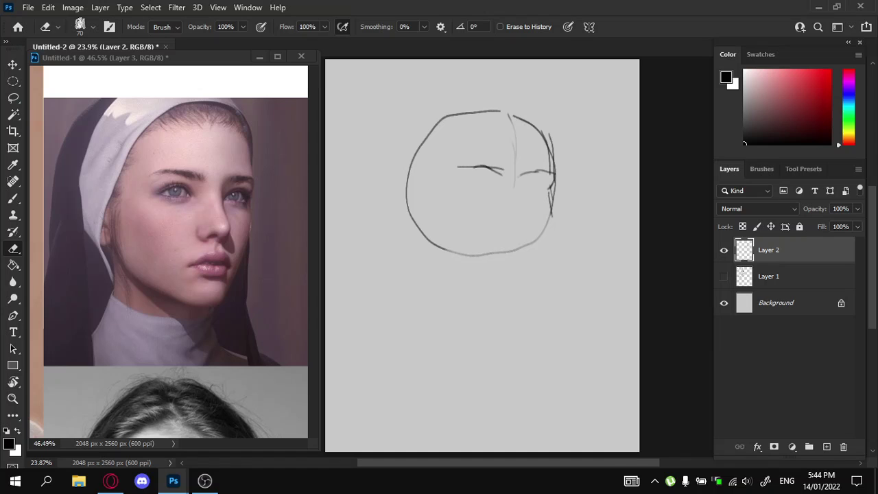
pyautogui.moveTo(411, 164)
pyautogui.mouseDown()
pyautogui.moveTo(407, 200)
pyautogui.moveTo(417, 227)
pyautogui.moveTo(443, 249)
pyautogui.mouseUp()
pyautogui.moveTo(411, 162)
pyautogui.mouseDown()
pyautogui.moveTo(471, 112)
pyautogui.moveTo(487, 110)
pyautogui.mouseUp()
# Draw the nose bridge down from the far brow, with the nose tip and nostrils
pyautogui.press('b')
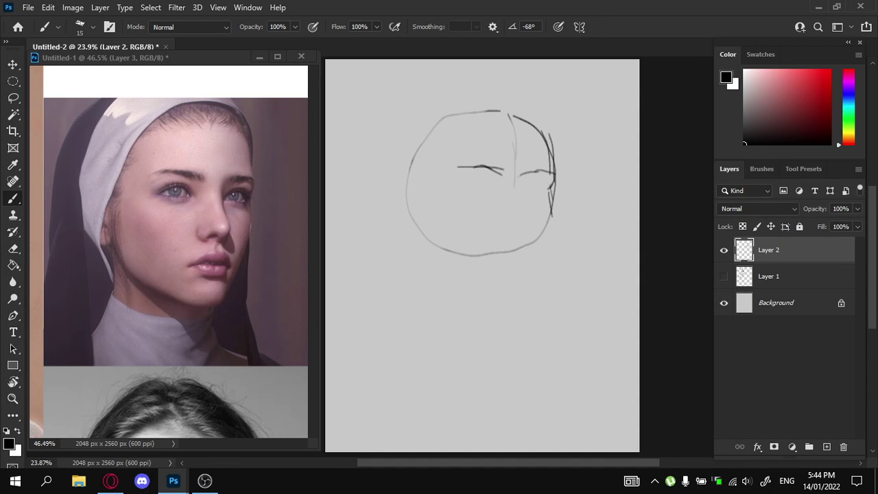
pyautogui.moveTo(521, 174); pyautogui.dragTo(521, 223)
pyautogui.hotkey('ctrl', 'z')
pyautogui.hotkey('ctrl', 'z')
pyautogui.moveTo(527, 218)
pyautogui.mouseDown()
pyautogui.moveTo(521, 231)
pyautogui.moveTo(508, 223)
pyautogui.moveTo(495, 229)
pyautogui.moveTo(522, 228)
pyautogui.mouseUp()
pyautogui.hotkey('ctrl', 'z')
pyautogui.hotkey('ctrl', 'z')
pyautogui.hotkey('ctrl', 'z')
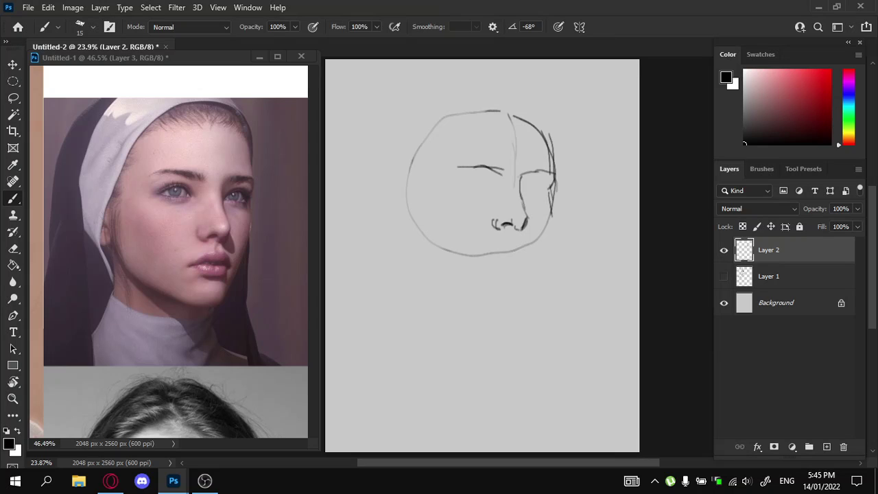
# Extend the far cheek contour down toward the chin and draw the near side of the face below the head circle
pyautogui.moveTo(552, 194); pyautogui.dragTo(543, 239)
pyautogui.moveTo(551, 208); pyautogui.dragTo(529, 268)
pyautogui.hotkey('ctrl', 'z')
pyautogui.moveTo(553, 208); pyautogui.dragTo(536, 261)
pyautogui.moveTo(552, 213); pyautogui.dragTo(528, 276)
pyautogui.moveTo(412, 189); pyautogui.dragTo(419, 253)
pyautogui.hotkey('ctrl', 'z')
pyautogui.moveTo(414, 224)
pyautogui.mouseDown()
pyautogui.moveTo(422, 258)
pyautogui.moveTo(469, 282)
pyautogui.mouseUp()
pyautogui.hotkey('ctrl', 'z')
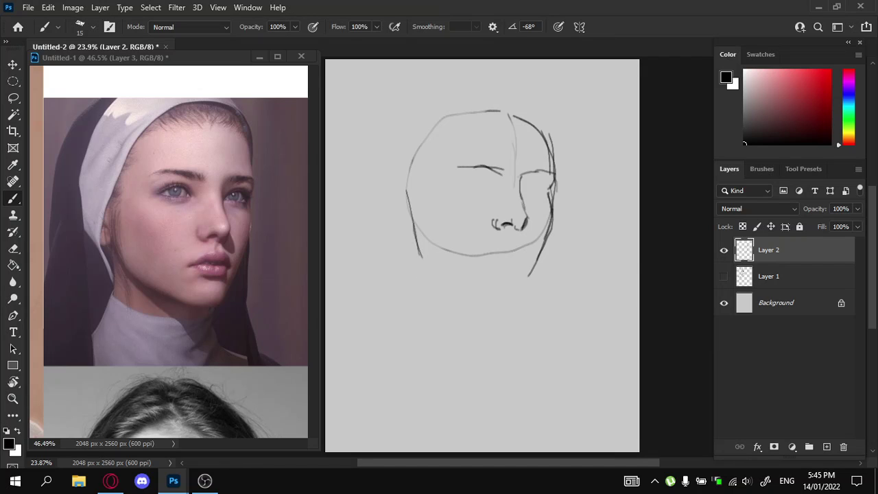
# Draw the near jawline and the chin, joining them to the far cheek contour
pyautogui.moveTo(420, 258)
pyautogui.mouseDown()
pyautogui.moveTo(471, 293)
pyautogui.moveTo(519, 306)
pyautogui.mouseUp()
pyautogui.hotkey('ctrl', 'z')
pyautogui.moveTo(528, 275)
pyautogui.mouseDown()
pyautogui.moveTo(525, 290)
pyautogui.moveTo(501, 302)
pyautogui.moveTo(526, 289)
pyautogui.moveTo(519, 299)
pyautogui.moveTo(492, 299)
pyautogui.moveTo(524, 288)
pyautogui.moveTo(509, 301)
pyautogui.mouseUp()
pyautogui.hotkey('ctrl', 'z')
pyautogui.press('e')
pyautogui.press('b')
pyautogui.press('e')
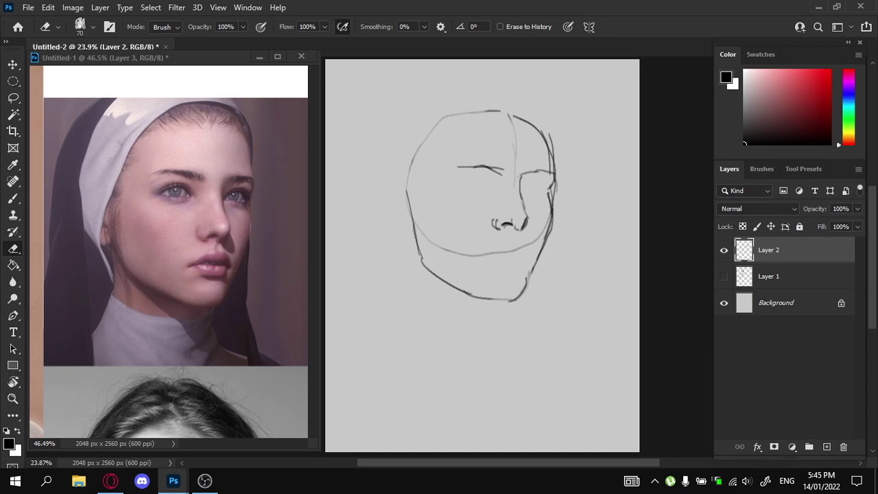
# Draw the near ear, the back neck line and the inner edge of the white headband around the face
pyautogui.press('b')
pyautogui.moveTo(406, 235); pyautogui.dragTo(401, 305)
pyautogui.moveTo(401, 207)
pyautogui.mouseDown()
pyautogui.moveTo(412, 226)
pyautogui.moveTo(405, 223)
pyautogui.mouseUp()
pyautogui.moveTo(395, 187)
pyautogui.mouseDown()
pyautogui.moveTo(406, 225)
pyautogui.moveTo(406, 166)
pyautogui.moveTo(431, 125)
pyautogui.mouseUp()
pyautogui.moveTo(401, 157)
pyautogui.mouseDown()
pyautogui.moveTo(436, 122)
pyautogui.moveTo(508, 92)
pyautogui.mouseUp()
pyautogui.hotkey('ctrl', 'z')
pyautogui.hotkey('ctrl', 'z')
pyautogui.hotkey('ctrl', 'z')
pyautogui.moveTo(420, 131)
pyautogui.mouseDown()
pyautogui.moveTo(510, 103)
pyautogui.moveTo(549, 137)
pyautogui.mouseUp()
pyautogui.moveTo(531, 104); pyautogui.dragTo(554, 157)
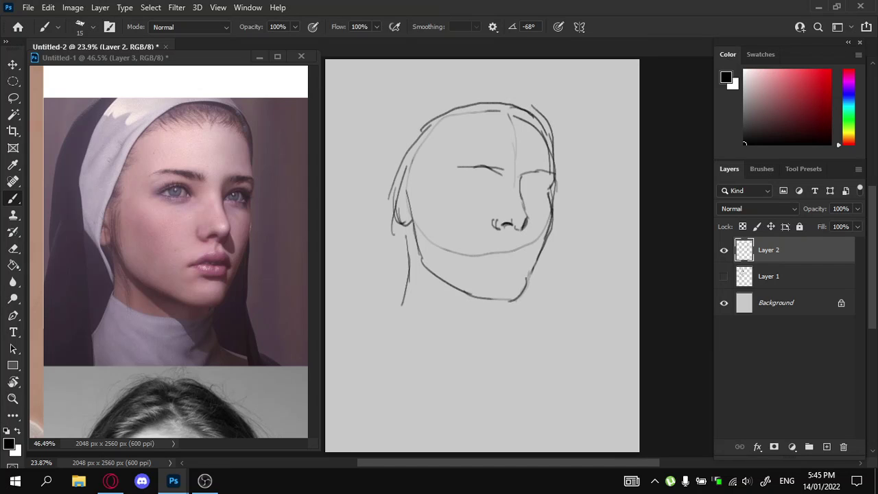
# Draw the hairline along the top of the forehead and undo the hatching between it and the headband
pyautogui.moveTo(496, 116)
pyautogui.mouseDown()
pyautogui.moveTo(542, 142)
pyautogui.moveTo(483, 115)
pyautogui.moveTo(451, 123)
pyautogui.mouseUp()
pyautogui.moveTo(468, 107)
pyautogui.mouseDown()
pyautogui.moveTo(461, 124)
pyautogui.moveTo(470, 121)
pyautogui.mouseUp()
pyautogui.moveTo(491, 103); pyautogui.dragTo(483, 114)
pyautogui.moveTo(503, 104); pyautogui.dragTo(495, 114)
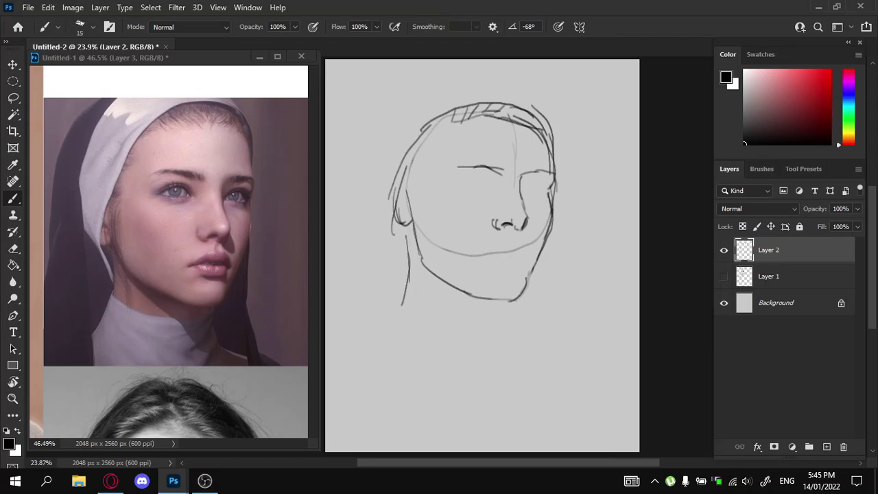
pyautogui.hotkey('ctrl', 'z')
pyautogui.hotkey('ctrl', 'z')
pyautogui.hotkey('ctrl', 'z')
pyautogui.hotkey('ctrl', 'z')
pyautogui.hotkey('ctrl', 'z')
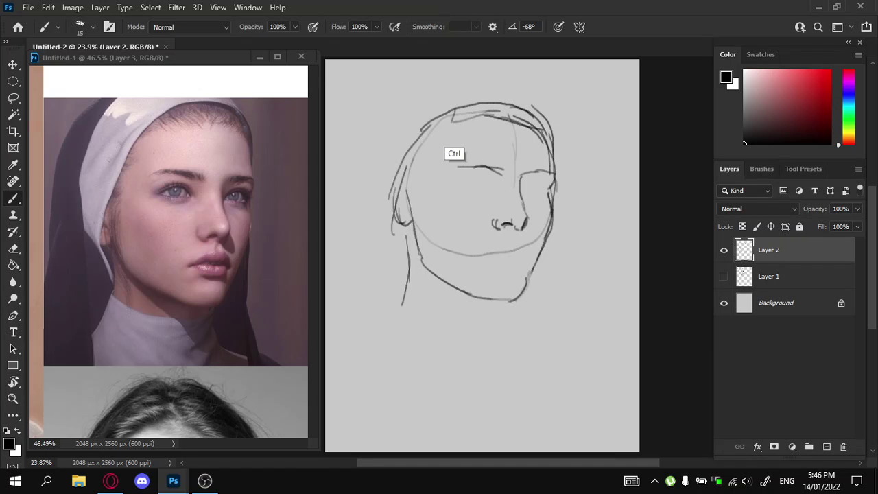
# Darken the headband's near inner edge and draw its outer edge arching over the head to the far temple
pyautogui.moveTo(449, 110)
pyautogui.mouseDown()
pyautogui.moveTo(415, 139)
pyautogui.moveTo(399, 178)
pyautogui.mouseUp()
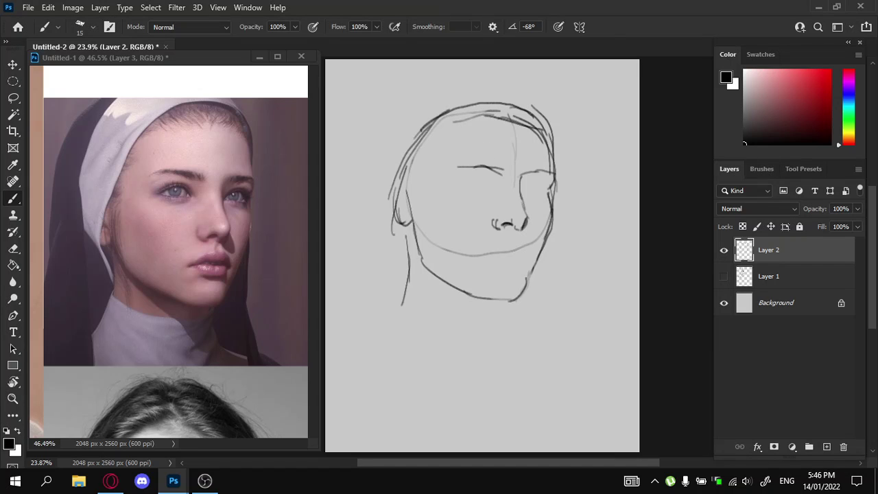
pyautogui.moveTo(413, 102)
pyautogui.mouseDown()
pyautogui.moveTo(372, 163)
pyautogui.moveTo(412, 96)
pyautogui.moveTo(468, 79)
pyautogui.mouseUp()
pyautogui.hotkey('ctrl', 'z')
pyautogui.hotkey('ctrl', 'z')
pyautogui.moveTo(409, 102)
pyautogui.mouseDown()
pyautogui.moveTo(483, 72)
pyautogui.moveTo(540, 95)
pyautogui.moveTo(545, 138)
pyautogui.mouseUp()
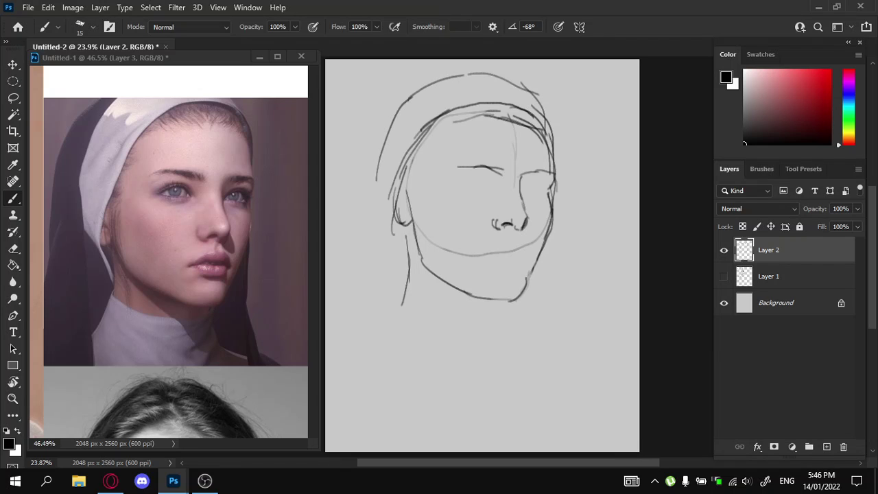
pyautogui.hotkey('ctrl', 'z')
pyautogui.hotkey('ctrl', 'z')
pyautogui.hotkey('ctrl', 'z')
pyautogui.moveTo(409, 99)
pyautogui.mouseDown()
pyautogui.moveTo(474, 84)
pyautogui.moveTo(533, 116)
pyautogui.mouseUp()
pyautogui.hotkey('ctrl', 'z')
pyautogui.moveTo(411, 98)
pyautogui.mouseDown()
pyautogui.moveTo(441, 81)
pyautogui.moveTo(492, 80)
pyautogui.moveTo(537, 103)
pyautogui.moveTo(560, 153)
pyautogui.mouseUp()
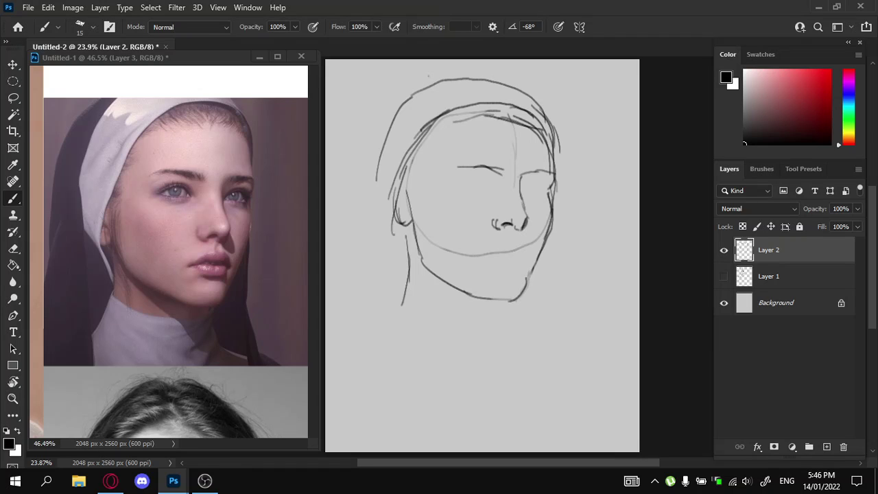
# Draw the outer edge of the dark veil behind the white headband, from the crown down the near side
pyautogui.moveTo(442, 77)
pyautogui.mouseDown()
pyautogui.moveTo(376, 118)
pyautogui.moveTo(358, 192)
pyautogui.mouseUp()
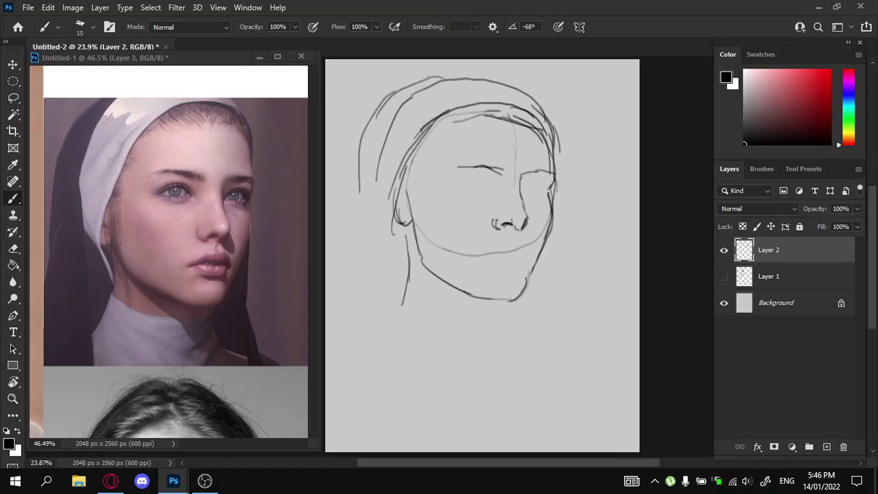
pyautogui.hotkey('ctrl', 'z')
pyautogui.moveTo(377, 111)
pyautogui.mouseDown()
pyautogui.moveTo(353, 207)
pyautogui.moveTo(375, 122)
pyautogui.moveTo(430, 71)
pyautogui.moveTo(513, 87)
pyautogui.mouseUp()
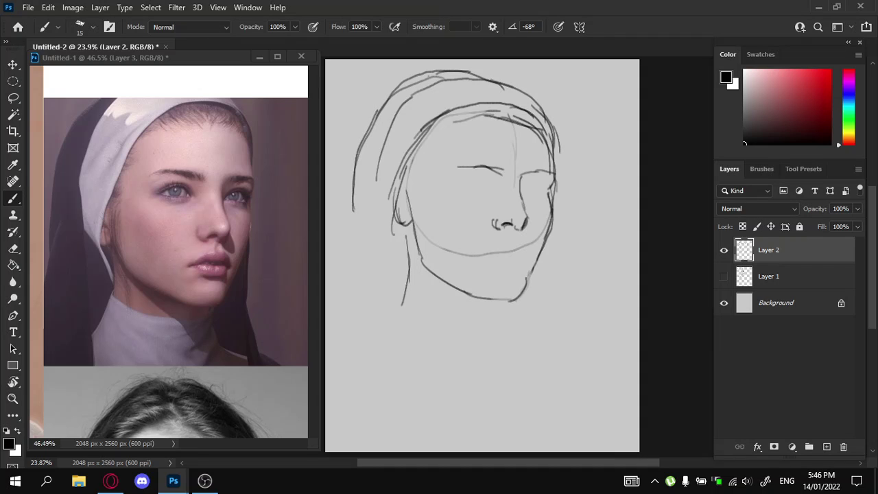
# Lighten the far jaw contour and the nose lines with the Eraser
pyautogui.press('e')
pyautogui.moveTo(542, 249)
pyautogui.mouseDown()
pyautogui.moveTo(527, 288)
pyautogui.moveTo(538, 255)
pyautogui.mouseUp()
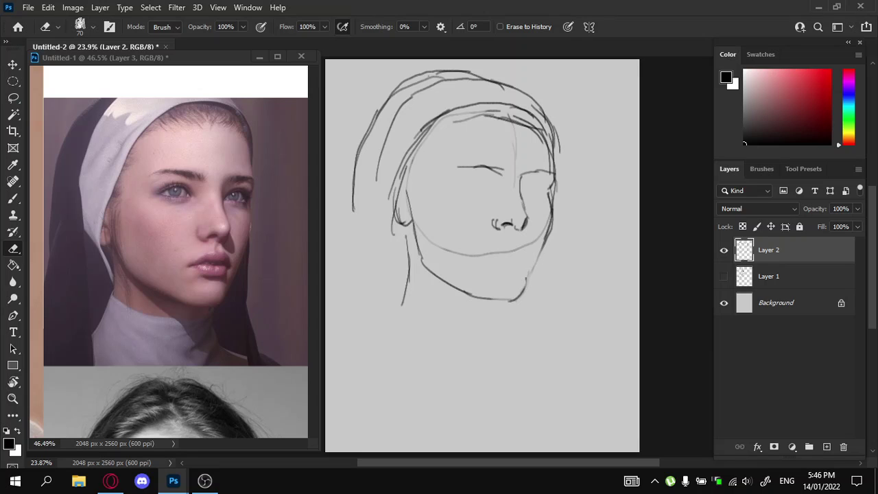
pyautogui.moveTo(521, 192)
pyautogui.mouseDown()
pyautogui.moveTo(524, 229)
pyautogui.moveTo(494, 221)
pyautogui.mouseUp()
pyautogui.press('b')
# Lighten the inner end of the near brow and redraw both brows with darker strokes
pyautogui.press('e')
pyautogui.moveTo(503, 170)
pyautogui.mouseDown()
pyautogui.moveTo(458, 166)
pyautogui.moveTo(499, 176)
pyautogui.mouseUp()
pyautogui.press('b')
pyautogui.moveTo(473, 166)
pyautogui.mouseDown()
pyautogui.moveTo(551, 176)
pyautogui.moveTo(526, 124)
pyautogui.mouseUp()
# Lighten the crowded lines at the far side of the forehead and redraw the far temple as one clean contour
pyautogui.press('e')
pyautogui.moveTo(552, 147)
pyautogui.mouseDown()
pyautogui.moveTo(549, 134)
pyautogui.moveTo(559, 151)
pyautogui.moveTo(515, 118)
pyautogui.mouseUp()
pyautogui.moveTo(533, 105)
pyautogui.mouseDown()
pyautogui.moveTo(545, 116)
pyautogui.moveTo(553, 173)
pyautogui.mouseUp()
pyautogui.press('b')
pyautogui.hotkey('ctrl', 'z')
pyautogui.moveTo(542, 128); pyautogui.dragTo(552, 175)
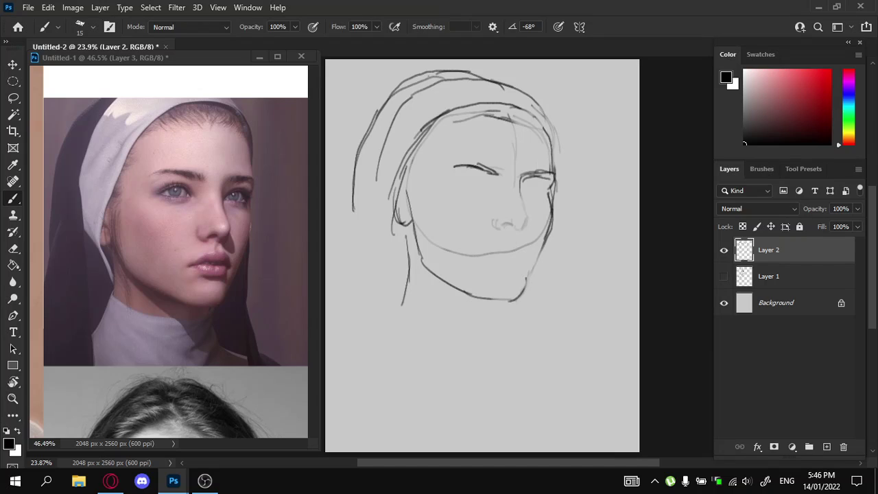
pyautogui.moveTo(547, 129)
pyautogui.mouseDown()
pyautogui.moveTo(522, 110)
pyautogui.moveTo(533, 115)
pyautogui.mouseUp()
# Fade the lower part of the head circle, the jawline and the chin into light guides
pyautogui.press('e')
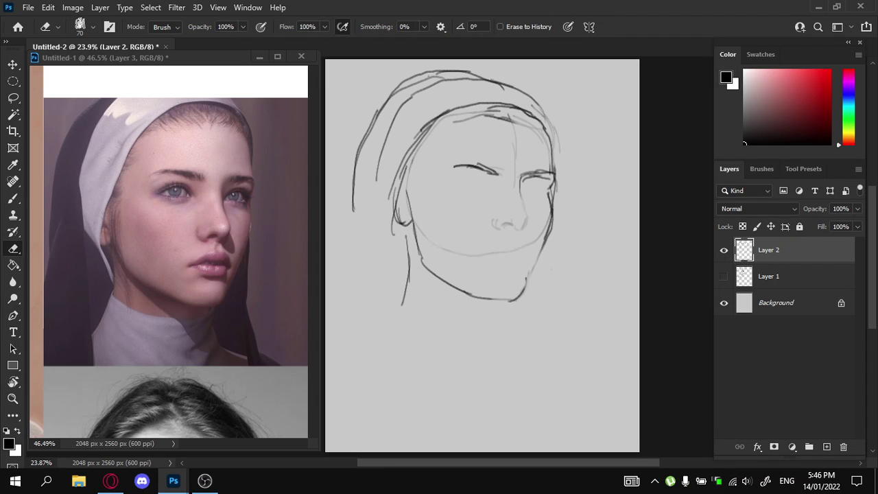
pyautogui.moveTo(410, 221)
pyautogui.mouseDown()
pyautogui.moveTo(432, 272)
pyautogui.moveTo(523, 299)
pyautogui.mouseUp()
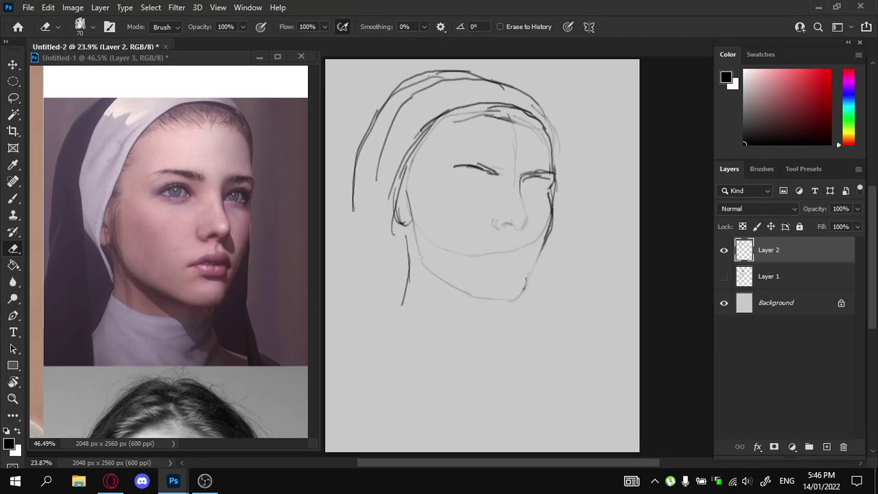
pyautogui.press('b')
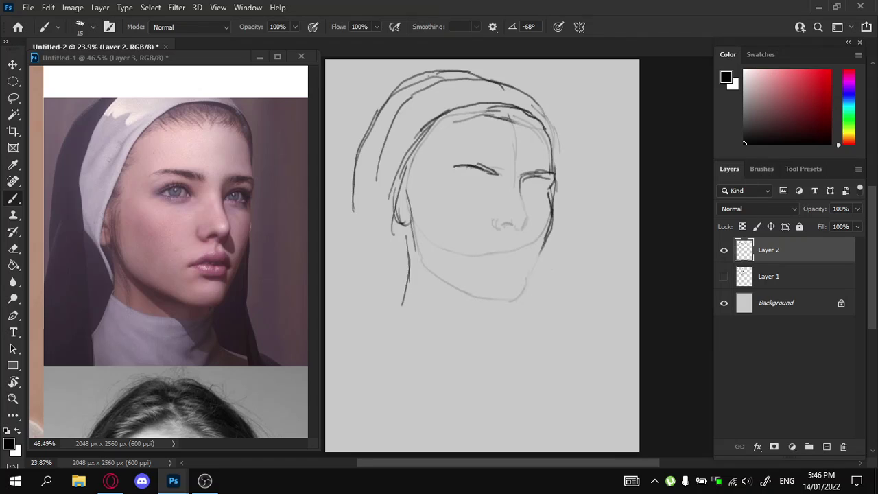
# Redraw the near jawline and the chin slightly higher, inside the faded outline
pyautogui.moveTo(417, 240); pyautogui.dragTo(420, 257)
pyautogui.moveTo(412, 208)
pyautogui.mouseDown()
pyautogui.moveTo(418, 249)
pyautogui.moveTo(475, 283)
pyautogui.mouseUp()
pyautogui.hotkey('ctrl', 'z')
pyautogui.moveTo(420, 251)
pyautogui.mouseDown()
pyautogui.moveTo(521, 295)
pyautogui.moveTo(546, 230)
pyautogui.moveTo(548, 195)
pyautogui.moveTo(534, 257)
pyautogui.mouseUp()
pyautogui.hotkey('ctrl', 'z')
pyautogui.hotkey('ctrl', 'z')
pyautogui.press('e')
pyautogui.press('b')
pyautogui.hotkey('ctrl', 'z')
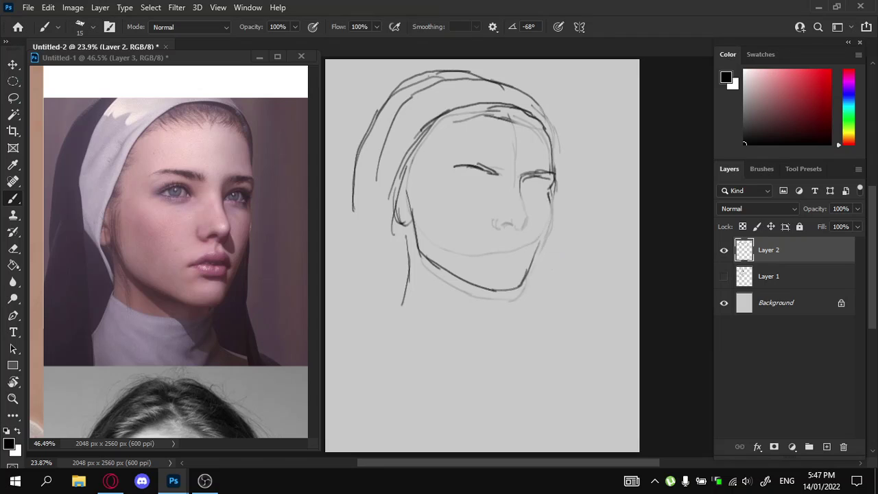
# Redraw the far cheek contour from the cheekbone down to the new chin
pyautogui.moveTo(550, 199); pyautogui.dragTo(529, 271)
pyautogui.press('e')
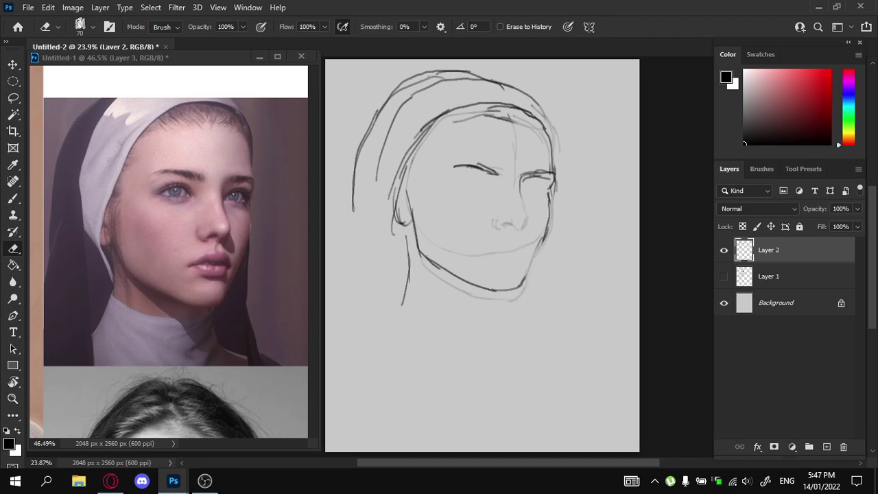
pyautogui.press('b')
pyautogui.moveTo(543, 242); pyautogui.dragTo(522, 285)
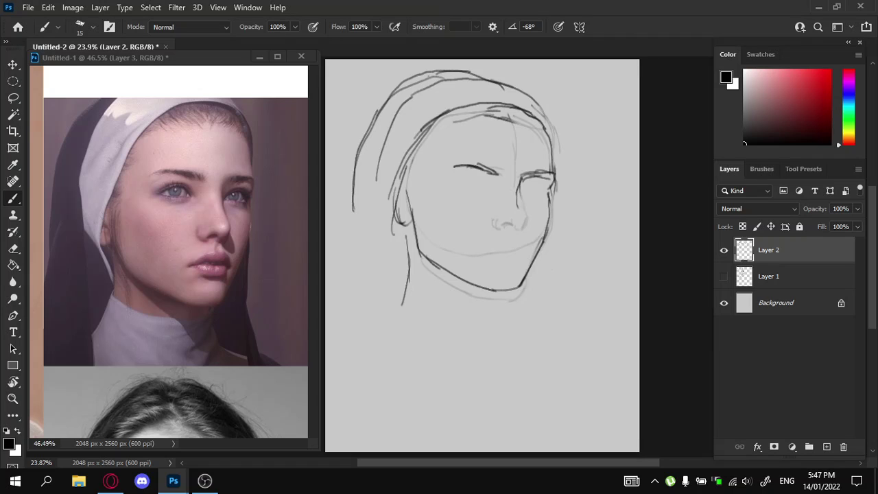
# Redraw the side of the nose bridge and the nostrils, and extend the inner end of the near brow
pyautogui.moveTo(517, 183); pyautogui.dragTo(517, 231)
pyautogui.hotkey('ctrl', 'z')
pyautogui.moveTo(499, 227)
pyautogui.mouseDown()
pyautogui.moveTo(508, 228)
pyautogui.moveTo(491, 224)
pyautogui.moveTo(519, 229)
pyautogui.mouseUp()
pyautogui.moveTo(488, 170); pyautogui.dragTo(501, 177)
# Draw a light plane line from the near temple down across the cheek toward the jaw
pyautogui.press('e')
pyautogui.press('b')
pyautogui.moveTo(447, 141)
pyautogui.mouseDown()
pyautogui.moveTo(449, 187)
pyautogui.moveTo(470, 215)
pyautogui.moveTo(479, 273)
pyautogui.moveTo(475, 228)
pyautogui.moveTo(447, 175)
pyautogui.mouseUp()
pyautogui.press('e')
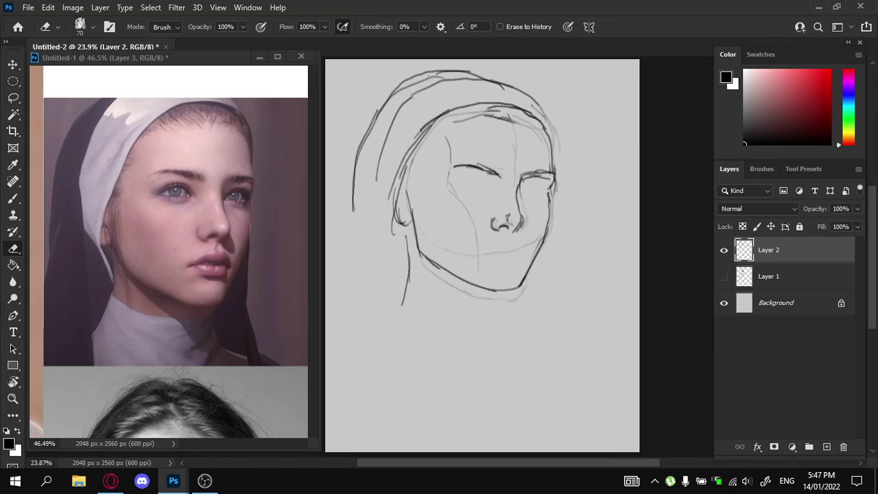
pyautogui.press('b')
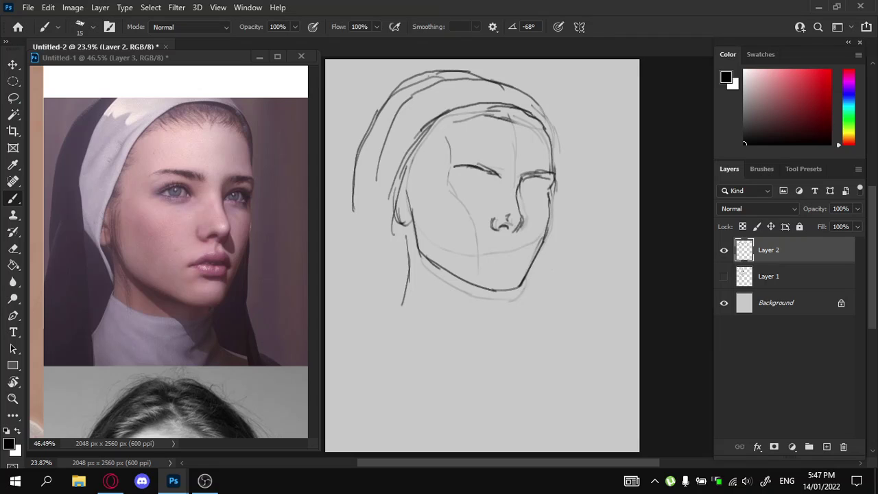
# Reshape the near eyebrow with a raised inner end and draw the upper lid arc beneath it
pyautogui.press('e')
pyautogui.moveTo(501, 171)
pyautogui.mouseDown()
pyautogui.moveTo(456, 165)
pyautogui.moveTo(495, 169)
pyautogui.moveTo(491, 162)
pyautogui.moveTo(470, 166)
pyautogui.moveTo(474, 177)
pyautogui.moveTo(491, 178)
pyautogui.mouseUp()
pyautogui.press('b')
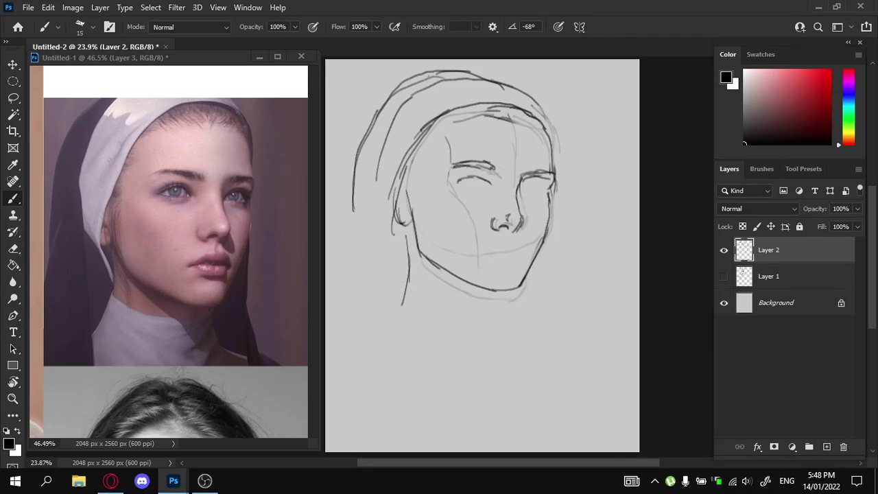
# Stretch the whole portrait sketch slightly downward with Free Transform
pyautogui.hotkey('ctrl', 't')
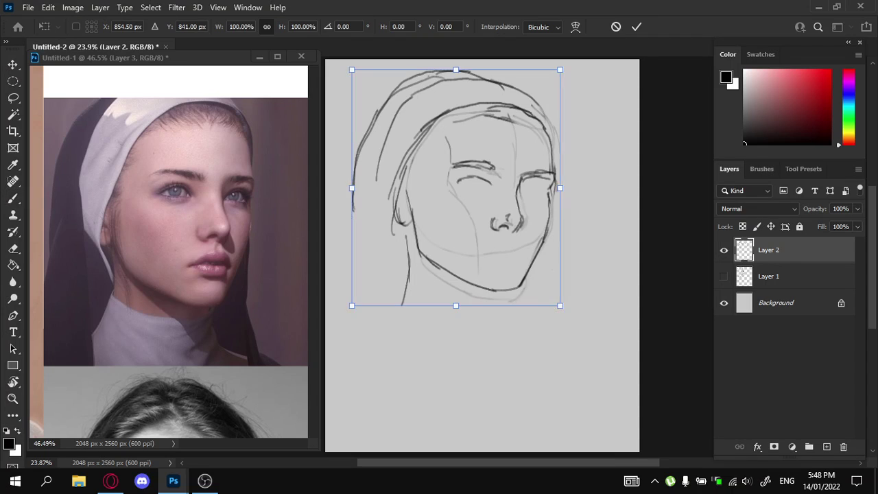
pyautogui.moveTo(455, 305); pyautogui.dragTo(455, 313)
pyautogui.press('b')
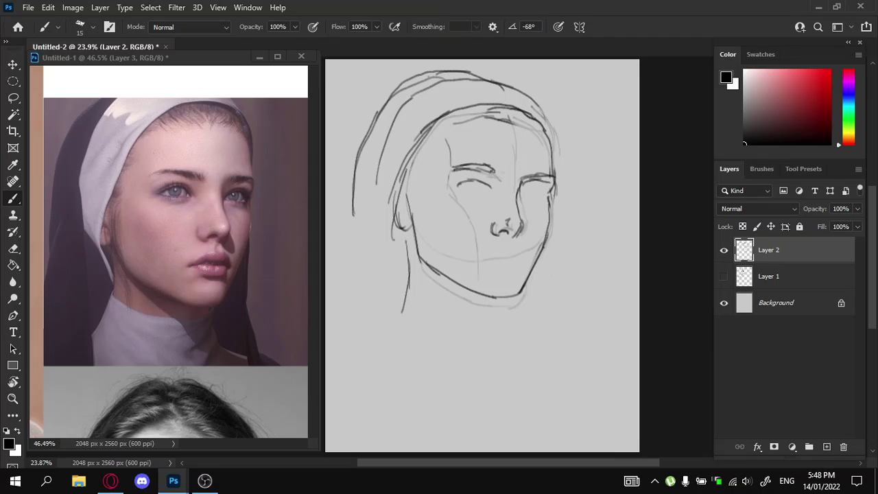
# Redraw the far jaw contour and round the far corner of the chin
pyautogui.press('e')
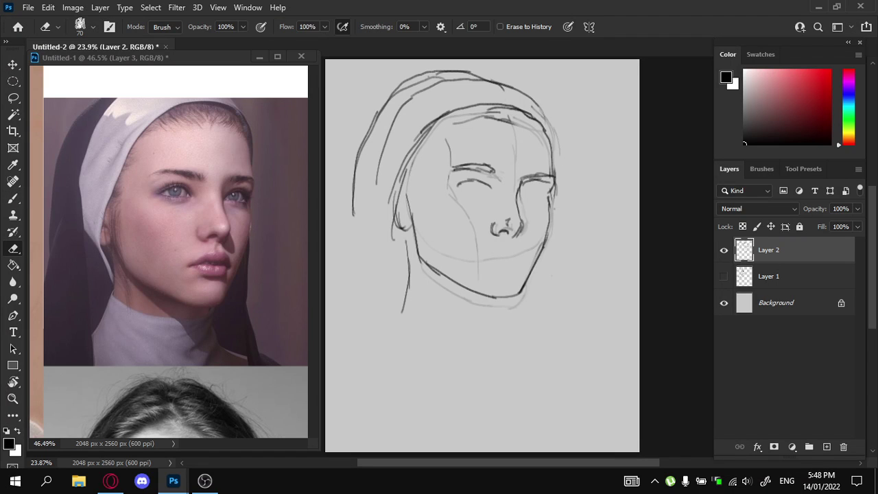
pyautogui.press('b')
pyautogui.moveTo(549, 230); pyautogui.dragTo(522, 293)
pyautogui.press('e')
pyautogui.press('b')
pyautogui.moveTo(536, 261); pyautogui.dragTo(522, 291)
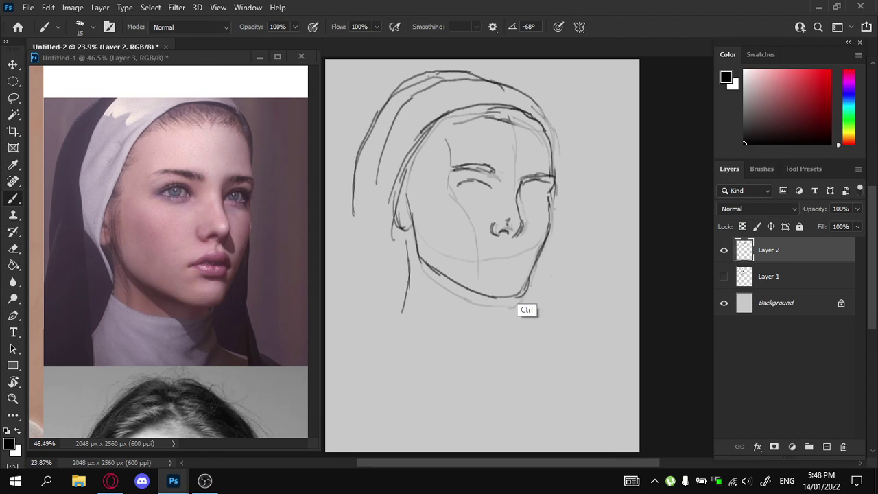
pyautogui.hotkey('ctrl', 'z')
pyautogui.moveTo(528, 277)
pyautogui.mouseDown()
pyautogui.moveTo(517, 298)
pyautogui.moveTo(503, 297)
pyautogui.mouseUp()
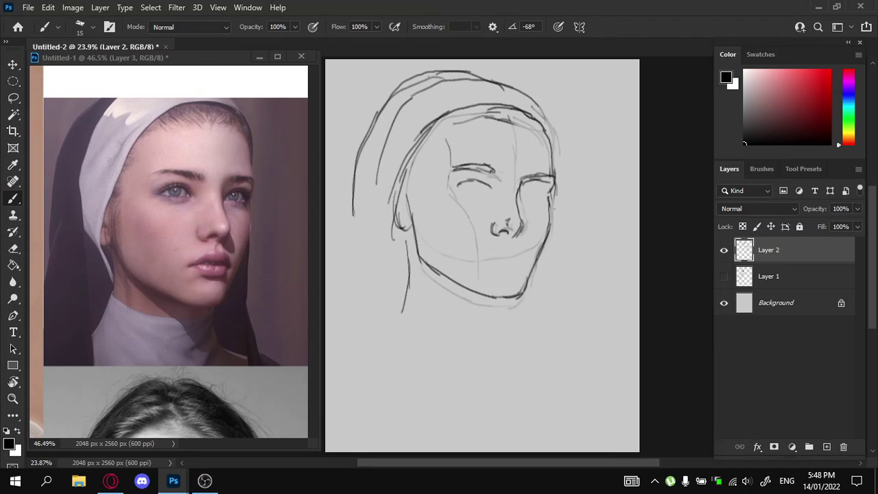
# Sketch the philtrum between the nose and the mouth area
pyautogui.moveTo(505, 240)
pyautogui.mouseDown()
pyautogui.moveTo(523, 261)
pyautogui.moveTo(506, 262)
pyautogui.moveTo(515, 259)
pyautogui.mouseUp()
pyautogui.hotkey('ctrl', 'z')
pyautogui.hotkey('ctrl', 'z')
pyautogui.hotkey('ctrl', 'z')
pyautogui.hotkey('ctrl', 'z')
# Draw the mouth with the upper lip, the parting line and the shadow under the lower lip, fading the guide behind it
pyautogui.moveTo(491, 258); pyautogui.dragTo(498, 260)
pyautogui.hotkey('ctrl', 'z')
pyautogui.hotkey('ctrl', 'z')
pyautogui.hotkey('ctrl', 'z')
pyautogui.press('e')
pyautogui.moveTo(485, 261)
pyautogui.mouseDown()
pyautogui.moveTo(521, 259)
pyautogui.moveTo(518, 272)
pyautogui.mouseUp()
pyautogui.press('b')
pyautogui.hotkey('ctrl', 'z')
pyautogui.hotkey('ctrl', 'z')
pyautogui.hotkey('ctrl', 'z')
pyautogui.hotkey('ctrl', 'z')
pyautogui.hotkey('ctrl', 'z')
pyautogui.hotkey('ctrl', 'z')
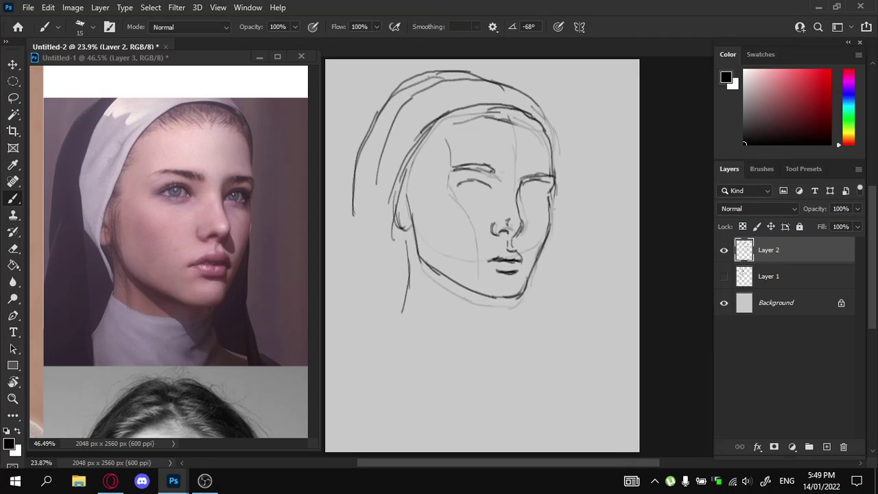
# Darken the nose bridge and rework the far brow, eye socket and cheekbone contour
pyautogui.moveTo(520, 183); pyautogui.dragTo(518, 221)
pyautogui.press('e')
pyautogui.moveTo(549, 174)
pyautogui.mouseDown()
pyautogui.moveTo(527, 181)
pyautogui.moveTo(543, 179)
pyautogui.moveTo(528, 168)
pyautogui.moveTo(553, 166)
pyautogui.moveTo(555, 198)
pyautogui.mouseUp()
pyautogui.press('b')
pyautogui.hotkey('ctrl', 'z')
pyautogui.hotkey('ctrl', 'z')
pyautogui.press('e')
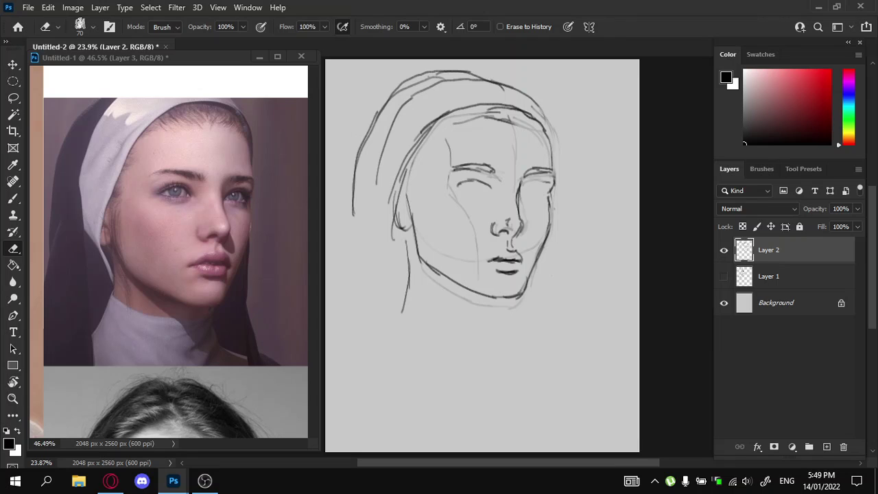
pyautogui.press('b')
pyautogui.moveTo(549, 193); pyautogui.dragTo(550, 229)
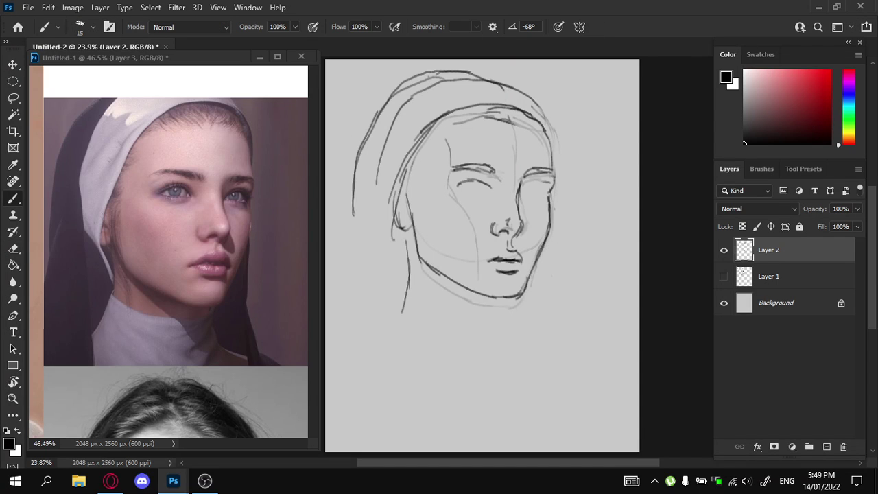
pyautogui.hotkey('ctrl', 'z')
# Draw the far eye's upper lid between the nose bridge and the temple, and fade the near eye's lid arc
pyautogui.moveTo(520, 192); pyautogui.dragTo(545, 181)
pyautogui.press('e')
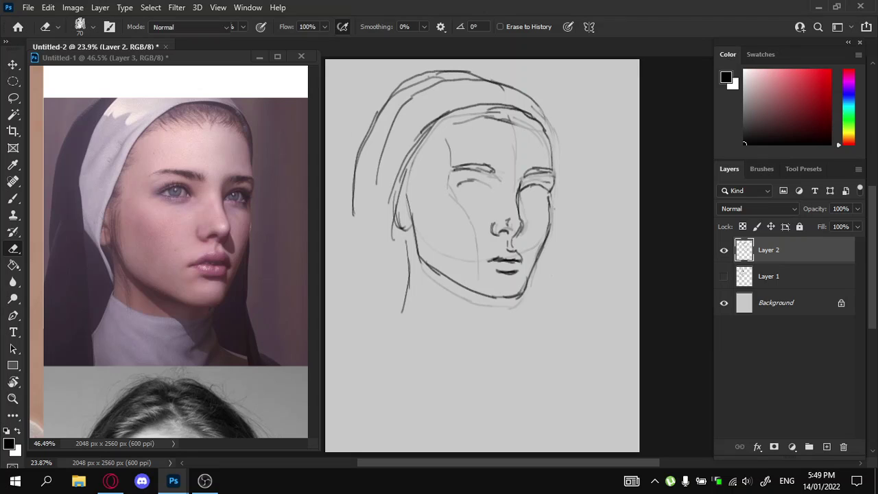
pyautogui.press('b')
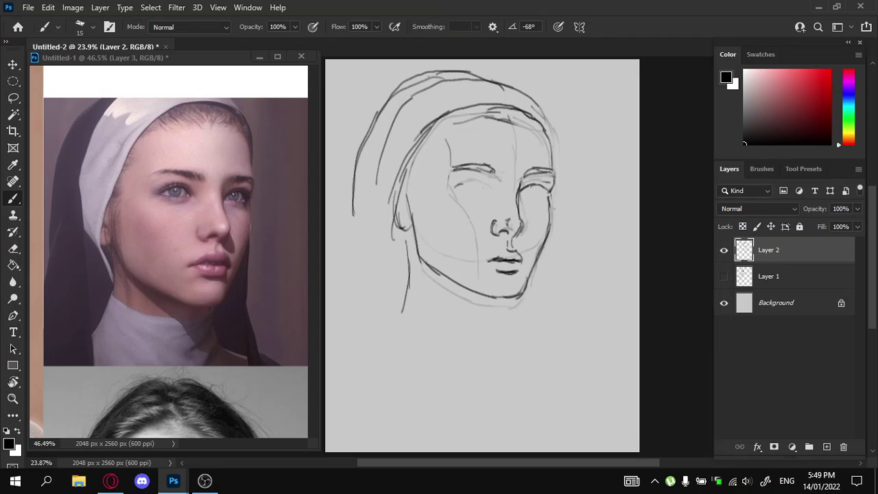
# Redraw the near nostril wing and refine the nose bridge line
pyautogui.moveTo(493, 223)
pyautogui.mouseDown()
pyautogui.moveTo(488, 233)
pyautogui.moveTo(507, 234)
pyautogui.mouseUp()
pyautogui.press('e')
pyautogui.press('b')
pyautogui.press('e')
pyautogui.moveTo(518, 189); pyautogui.dragTo(518, 216)
pyautogui.press('b')
pyautogui.moveTo(519, 179); pyautogui.dragTo(519, 230)
pyautogui.hotkey('ctrl', 'z')
# Outline the near eye with its upper and lower lids over the faded arc
pyautogui.moveTo(475, 186)
pyautogui.mouseDown()
pyautogui.moveTo(487, 182)
pyautogui.moveTo(456, 186)
pyautogui.moveTo(472, 181)
pyautogui.moveTo(465, 192)
pyautogui.moveTo(480, 193)
pyautogui.mouseUp()
pyautogui.hotkey('ctrl', 'z')
pyautogui.hotkey('ctrl', 'z')
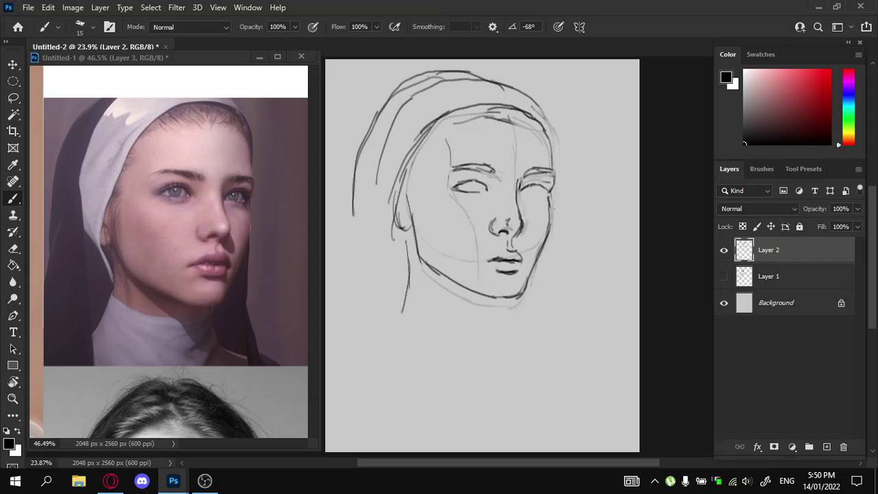
pyautogui.moveTo(615, 216); pyautogui.dragTo(630, 259)
pyautogui.hotkey('ctrl', 'z')
# Clean up the near eye's outline and add a firmer upper lid line
pyautogui.press('e')
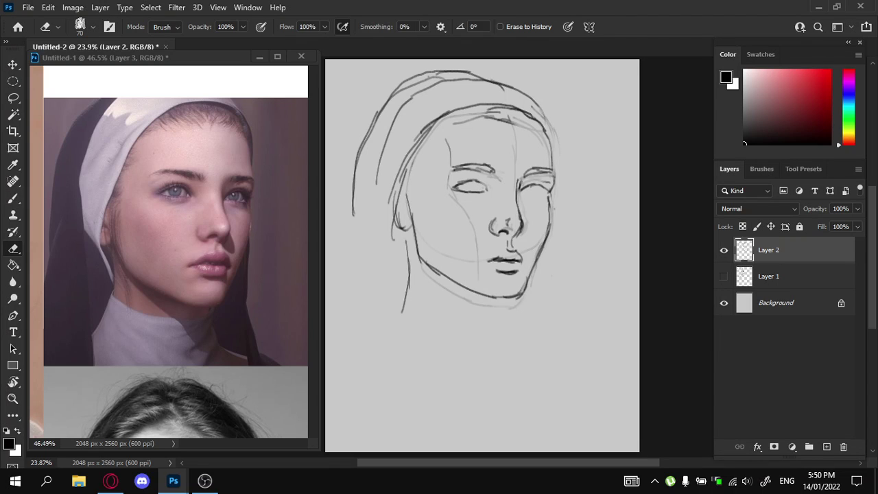
pyautogui.press('b')
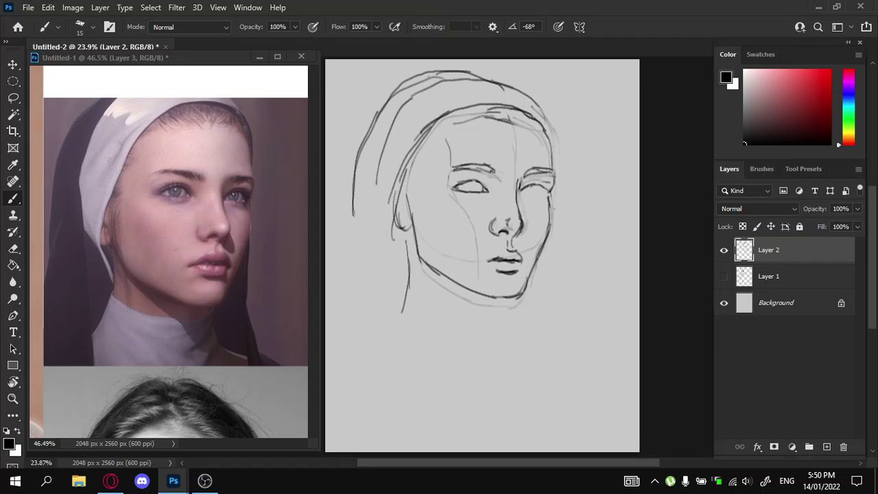
pyautogui.moveTo(453, 184)
pyautogui.mouseDown()
pyautogui.moveTo(483, 185)
pyautogui.moveTo(472, 176)
pyautogui.moveTo(484, 184)
pyautogui.mouseUp()
pyautogui.hotkey('ctrl', 'z')
pyautogui.hotkey('ctrl', 'z')
pyautogui.press('e')
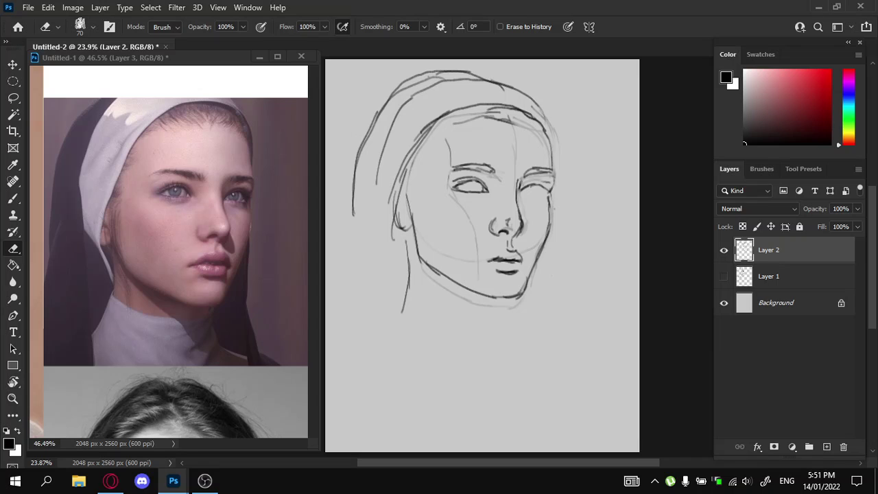
# Draw the far eye's upper and lower lid outline between the nose bridge and the face edge
pyautogui.press('b')
pyautogui.moveTo(551, 177)
pyautogui.mouseDown()
pyautogui.moveTo(550, 194)
pyautogui.moveTo(550, 176)
pyautogui.moveTo(530, 191)
pyautogui.moveTo(547, 184)
pyautogui.moveTo(548, 193)
pyautogui.mouseUp()
pyautogui.hotkey('ctrl', 'z')
pyautogui.hotkey('ctrl', 'z')
pyautogui.hotkey('ctrl', 'z')
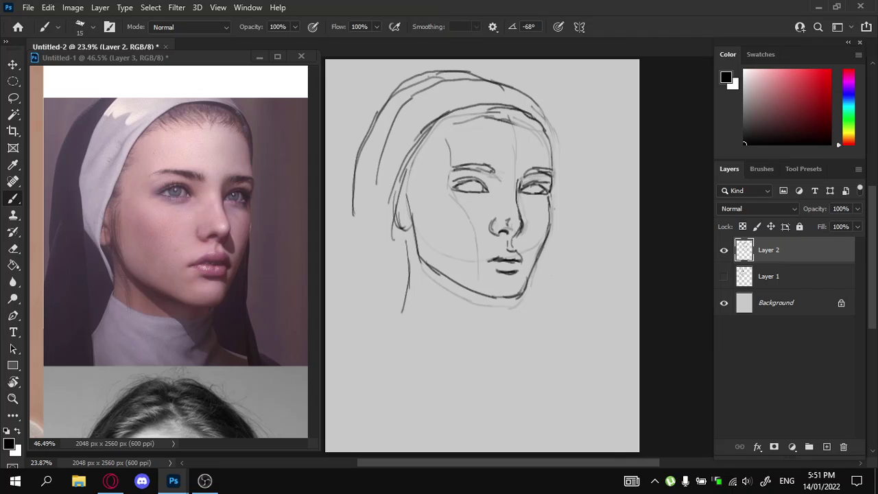
# Narrow the face sketch to 97.80% of its width, keeping its height
pyautogui.hotkey('ctrl', 't')
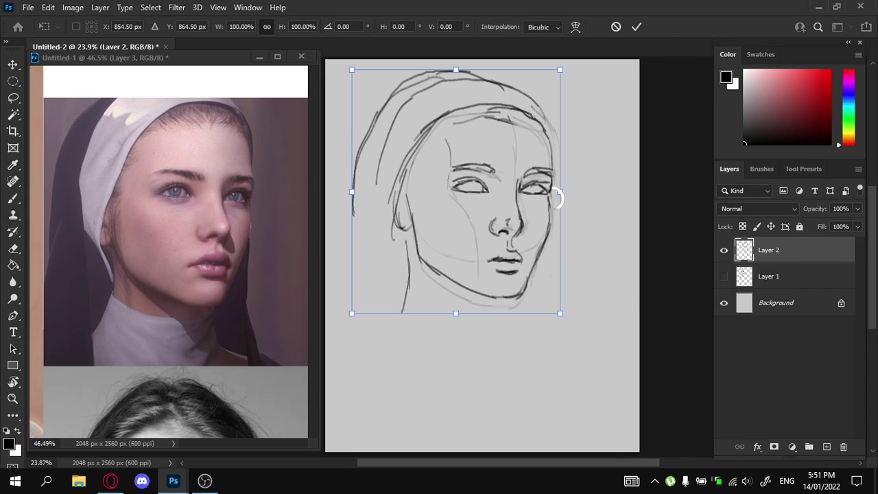
pyautogui.rightClick(562, 196)
pyautogui.press('Escape')
pyautogui.moveTo(559, 192); pyautogui.dragTo(555, 193)
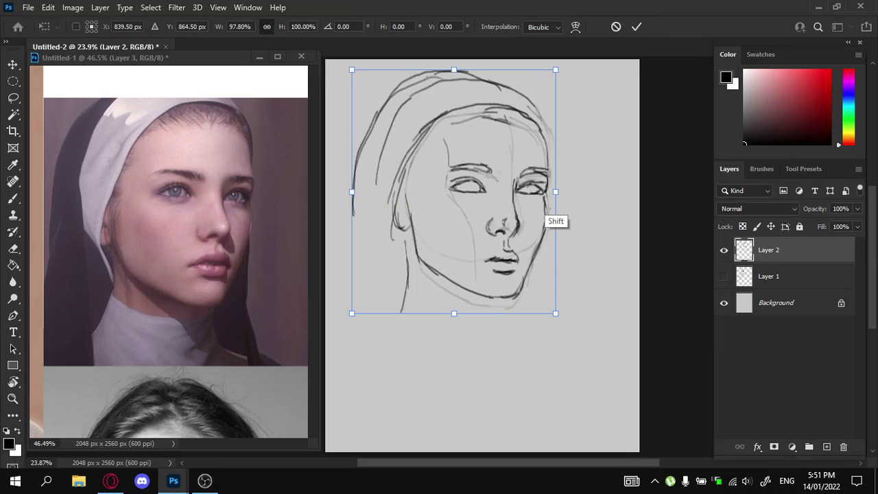
pyautogui.hotkey('ctrl', 'z')
pyautogui.hotkey('ctrl', 'shift', 'z')
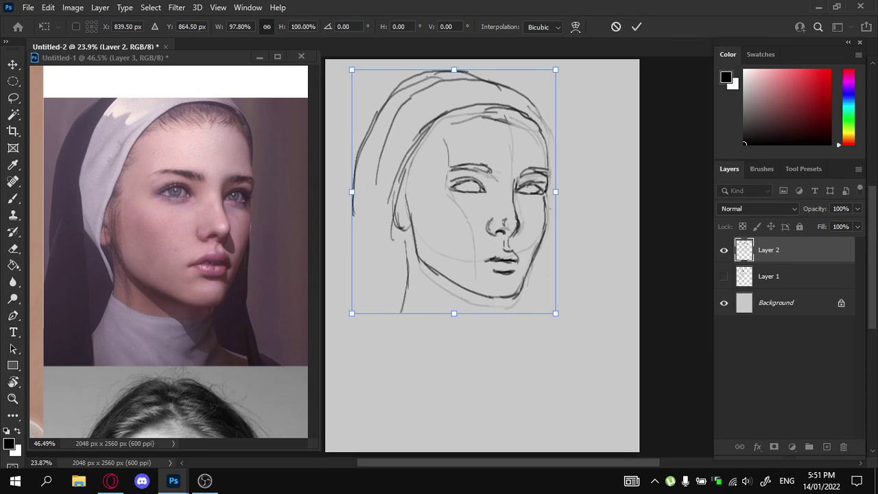
pyautogui.press('Return')
# Erase the heavy nose contour below the bridge and redraw it down to the nose tip
pyautogui.press('b')
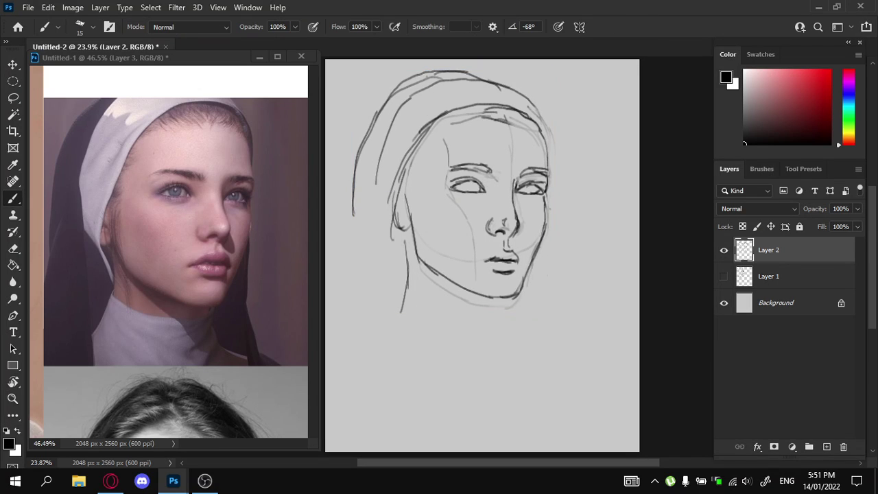
pyautogui.press('e')
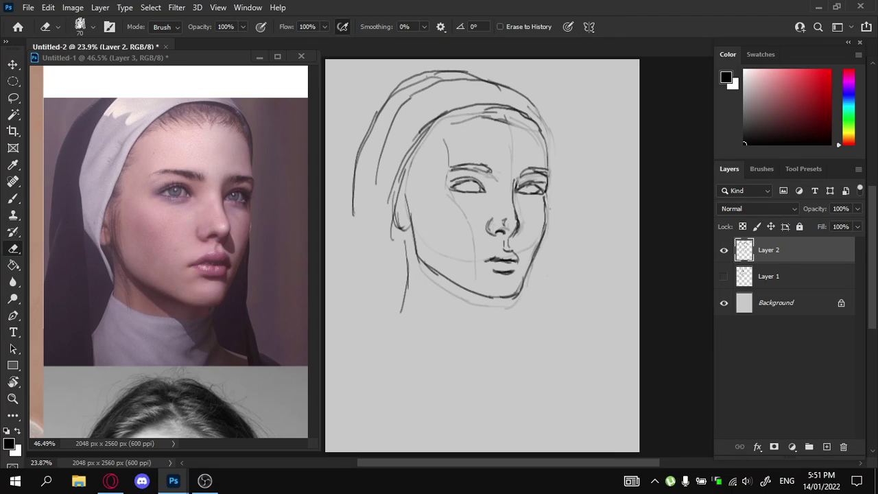
pyautogui.moveTo(516, 213); pyautogui.dragTo(513, 235)
pyautogui.press('b')
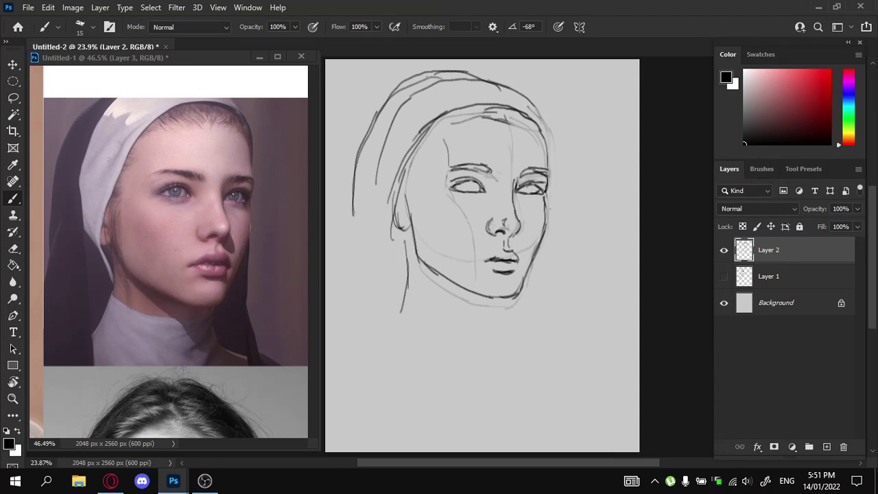
pyautogui.hotkey('ctrl', 'z')
pyautogui.moveTo(519, 219); pyautogui.dragTo(513, 233)
# Draw the near eye's iris between the lids
pyautogui.moveTo(465, 181)
pyautogui.mouseDown()
pyautogui.moveTo(461, 192)
pyautogui.moveTo(474, 192)
pyautogui.moveTo(462, 192)
pyautogui.mouseUp()
pyautogui.hotkey('ctrl', 'z')
pyautogui.hotkey('ctrl', 'z')
pyautogui.hotkey('ctrl', 'z')
pyautogui.moveTo(464, 183)
pyautogui.mouseDown()
pyautogui.moveTo(461, 192)
pyautogui.moveTo(471, 192)
pyautogui.mouseUp()
pyautogui.hotkey('ctrl', 'z')
# Draw the far eye's iris and add lower-lid creases beneath both eyes
pyautogui.moveTo(525, 183); pyautogui.dragTo(524, 190)
pyautogui.moveTo(523, 186); pyautogui.dragTo(532, 192)
pyautogui.hotkey('ctrl', 'z')
pyautogui.hotkey('ctrl', 'z')
pyautogui.moveTo(530, 195)
pyautogui.mouseDown()
pyautogui.moveTo(541, 193)
pyautogui.moveTo(530, 200)
pyautogui.moveTo(542, 204)
pyautogui.mouseUp()
pyautogui.hotkey('ctrl', 'z')
pyautogui.moveTo(458, 197); pyautogui.dragTo(471, 198)
pyautogui.hotkey('ctrl', 'z')
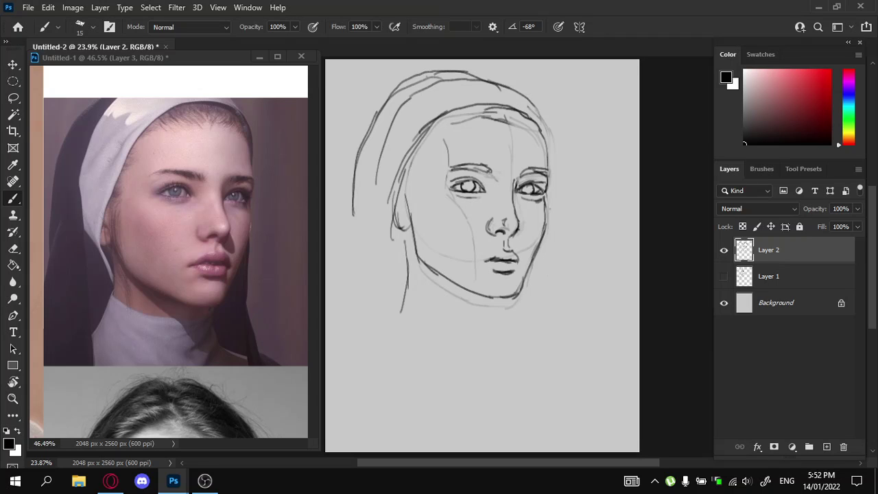
# Redraw the near eyebrow as a flatter, firmer line reaching further towards the temple
pyautogui.press('e')
pyautogui.moveTo(491, 168)
pyautogui.mouseDown()
pyautogui.moveTo(449, 165)
pyautogui.moveTo(492, 172)
pyautogui.mouseUp()
pyautogui.press('b')
pyautogui.hotkey('ctrl', 'z')
pyautogui.hotkey('ctrl', 'z')
pyautogui.hotkey('ctrl', 'z')
pyautogui.hotkey('ctrl', 'z')
# Fade the vertical guideline on the forehead and firm up the hairline down to the far temple
pyautogui.press('e')
pyautogui.moveTo(512, 130); pyautogui.dragTo(512, 164)
pyautogui.press('b')
pyautogui.moveTo(494, 118)
pyautogui.mouseDown()
pyautogui.moveTo(538, 131)
pyautogui.moveTo(546, 167)
pyautogui.mouseUp()
pyautogui.press('e')
pyautogui.press('b')
pyautogui.moveTo(540, 135); pyautogui.dragTo(549, 178)
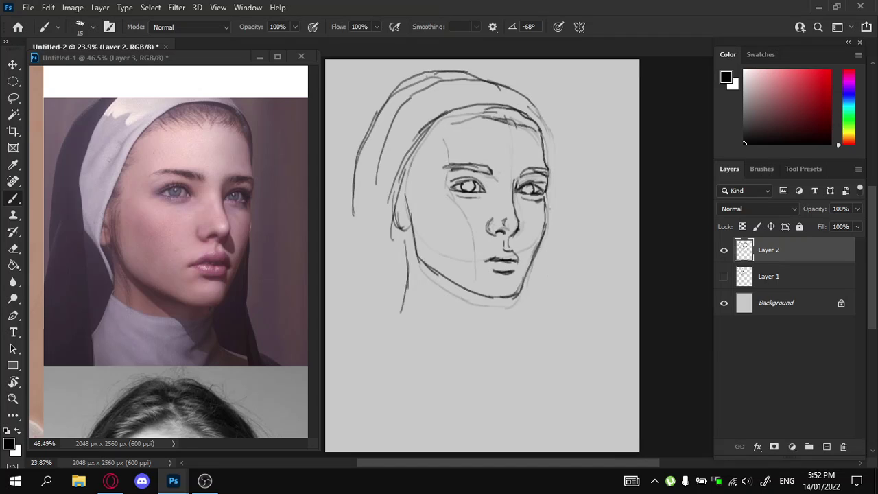
# Lighten the contour around the nose tip and compare redrawn versions of it
pyautogui.press('e')
pyautogui.moveTo(517, 218); pyautogui.dragTo(512, 234)
pyautogui.press('b')
pyautogui.hotkey('ctrl', 'z')
pyautogui.hotkey('ctrl', 'z')
pyautogui.hotkey('ctrl', 'shift', 'z')
pyautogui.hotkey('ctrl', 'z')
pyautogui.hotkey('ctrl', 'shift', 'z')
pyautogui.hotkey('ctrl', 'z')
pyautogui.hotkey('ctrl', 'shift', 'z')
pyautogui.hotkey('ctrl', 'z')
pyautogui.hotkey('ctrl', 'shift', 'z')
# Soften the nose contour and nostril lines, and redraw the near nostril wing
pyautogui.press('e')
pyautogui.moveTo(517, 210)
pyautogui.mouseDown()
pyautogui.moveTo(518, 228)
pyautogui.moveTo(519, 220)
pyautogui.mouseUp()
pyautogui.press('b')
pyautogui.press('e')
pyautogui.moveTo(499, 229); pyautogui.dragTo(506, 234)
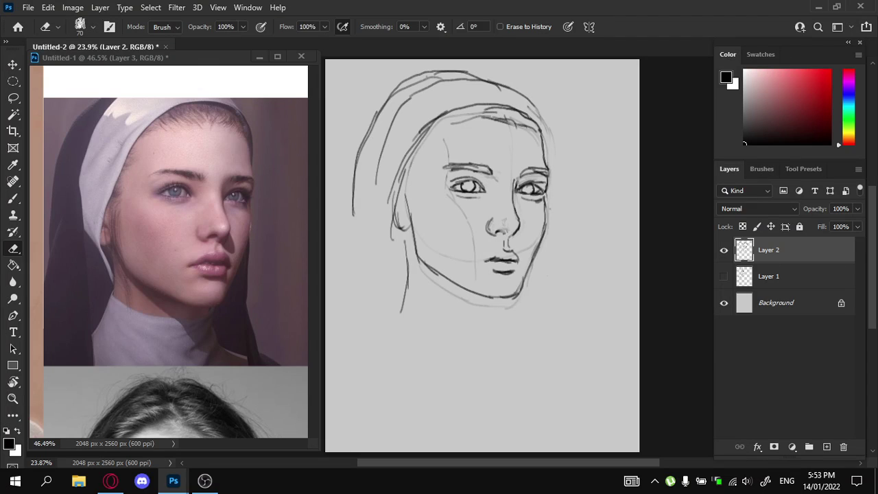
pyautogui.press('b')
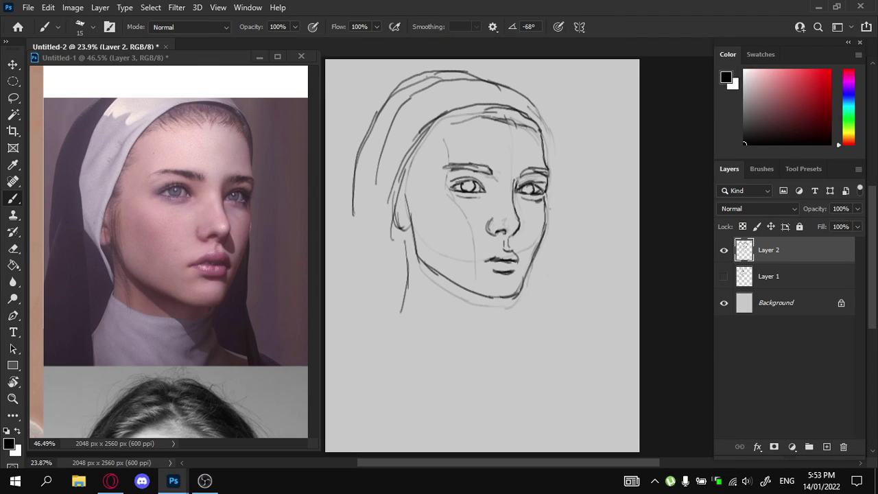
pyautogui.moveTo(494, 228)
pyautogui.mouseDown()
pyautogui.moveTo(505, 231)
pyautogui.moveTo(492, 234)
pyautogui.mouseUp()
# Strengthen the near eye's upper lid crease under the eyebrow
pyautogui.press('e')
pyautogui.press('b')
pyautogui.moveTo(450, 183); pyautogui.dragTo(480, 168)
# Clean up both eyebrows with a 45 px eraser and extend the far eyebrow into the nose bridge
pyautogui.press('e')
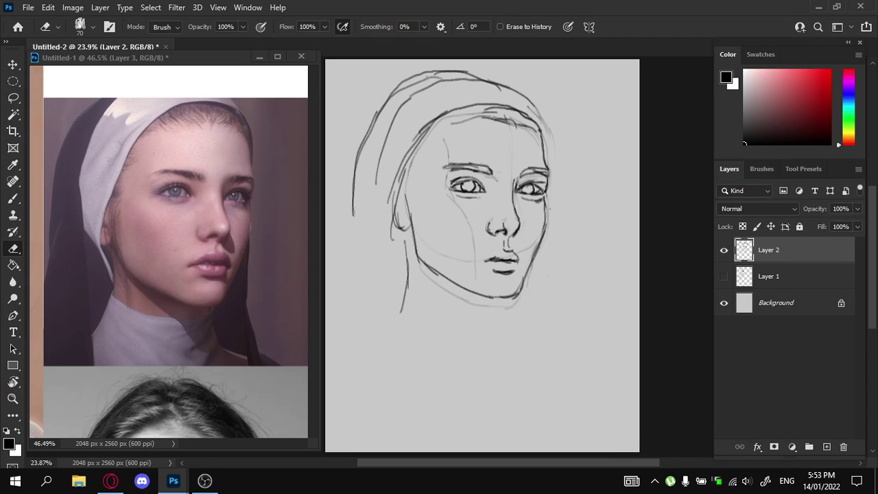
pyautogui.press('[')
pyautogui.press('[')
pyautogui.press('[')
pyautogui.moveTo(470, 170)
pyautogui.mouseDown()
pyautogui.moveTo(449, 170)
pyautogui.moveTo(523, 168)
pyautogui.mouseUp()
pyautogui.press('b')
pyautogui.hotkey('ctrl', 'z')
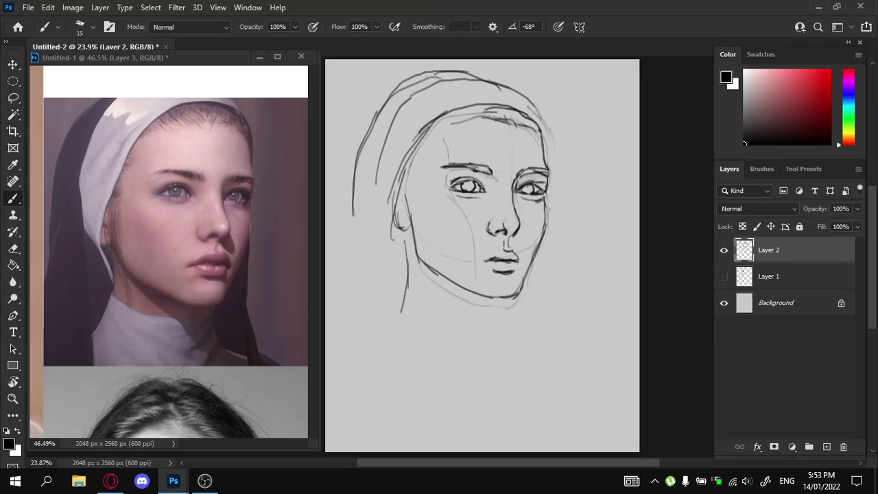
# Extend the mouth line to the near corner and close the lower lip's outline on the far side
pyautogui.press('e')
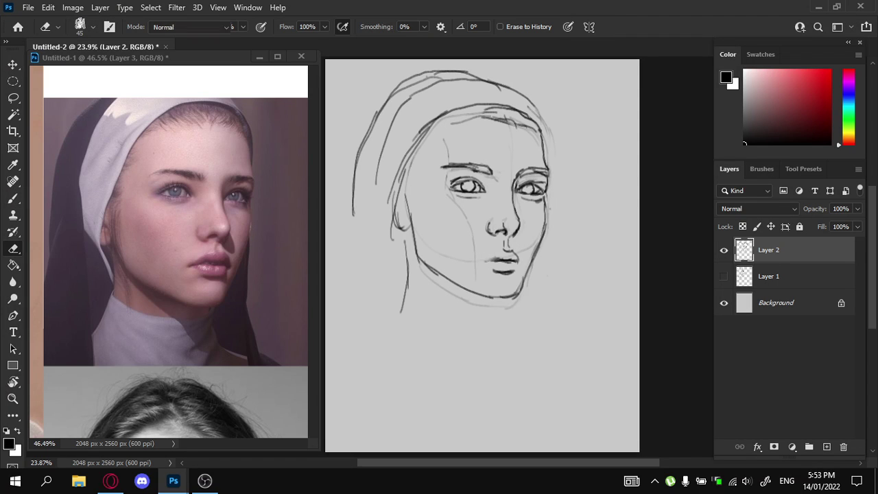
pyautogui.press('b')
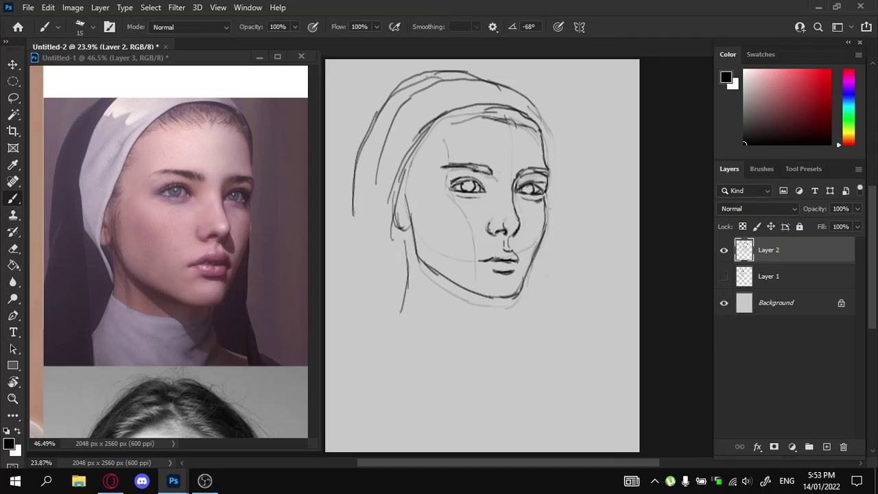
pyautogui.moveTo(478, 258); pyautogui.dragTo(500, 260)
pyautogui.moveTo(518, 262); pyautogui.dragTo(513, 270)
pyautogui.press('e')
pyautogui.press('b')
# Erase the far jaw line and redraw it in a smoother stroke from cheek to chin
pyautogui.press('e')
pyautogui.moveTo(536, 251); pyautogui.dragTo(525, 282)
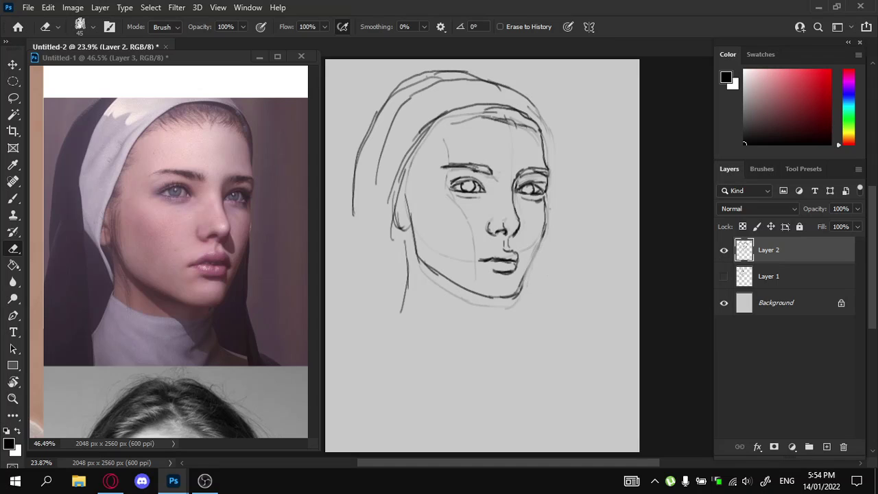
pyautogui.press('b')
pyautogui.moveTo(542, 232); pyautogui.dragTo(532, 263)
pyautogui.moveTo(543, 233); pyautogui.dragTo(519, 291)
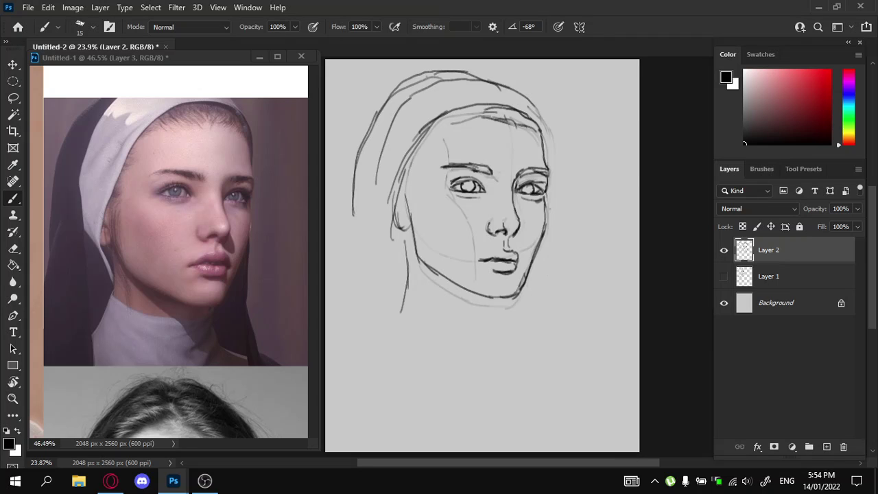
pyautogui.hotkey('ctrl', 't')
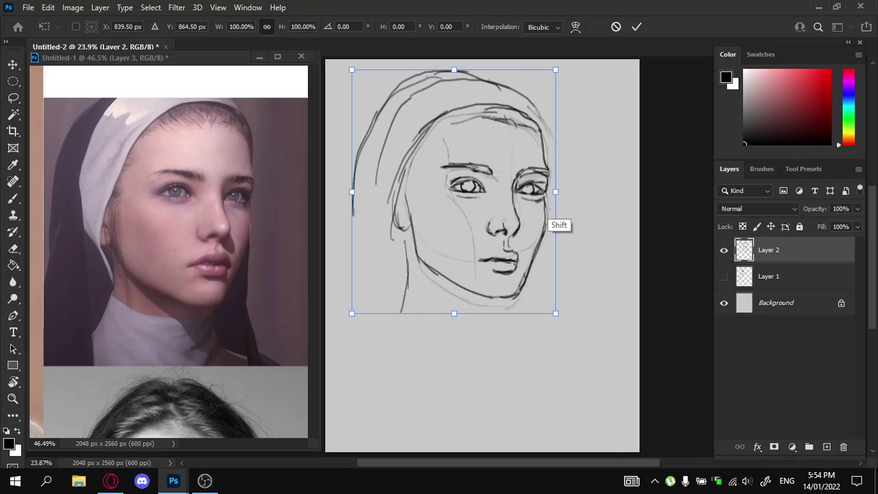
pyautogui.moveTo(554, 191)
pyautogui.mouseDown()
pyautogui.moveTo(531, 191)
pyautogui.moveTo(555, 192)
pyautogui.moveTo(546, 191)
pyautogui.mouseUp()
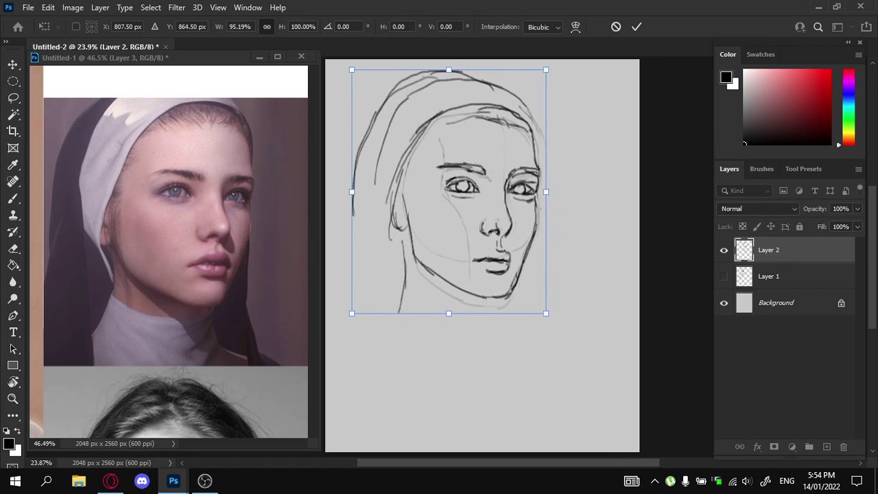
pyautogui.hotkey('ctrl', 'z')
pyautogui.press('b')
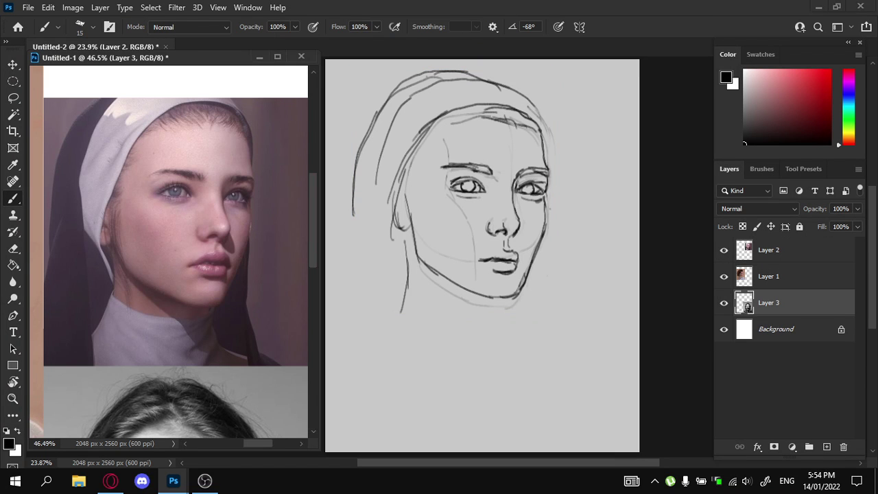
# Flip both the reference photo view and the sketch canvas view horizontally to compare them mirrored
pyautogui.hotkey('shift', 'h')
pyautogui.moveTo(274, 240)
pyautogui.mouseDown()
pyautogui.moveTo(60, 231)
pyautogui.moveTo(459, 198)
pyautogui.moveTo(602, 249)
pyautogui.moveTo(588, 245)
pyautogui.mouseUp()
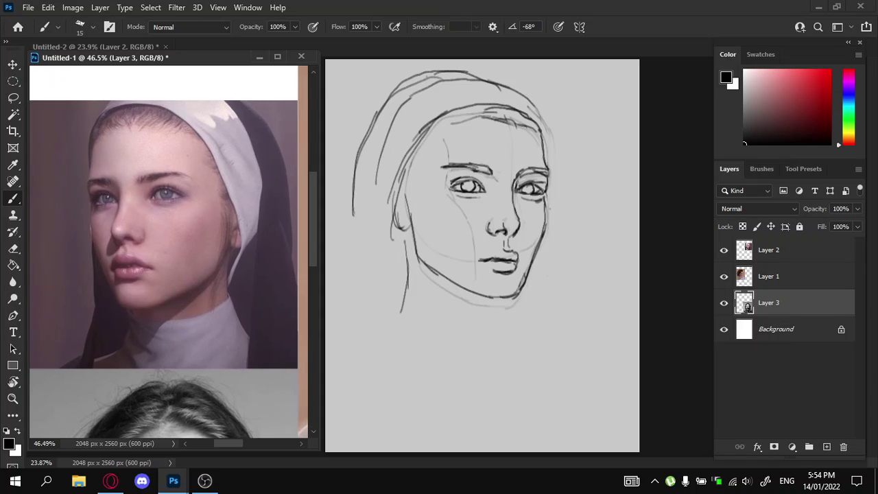
pyautogui.click(473, 322)
pyautogui.hotkey('shift', 'h')
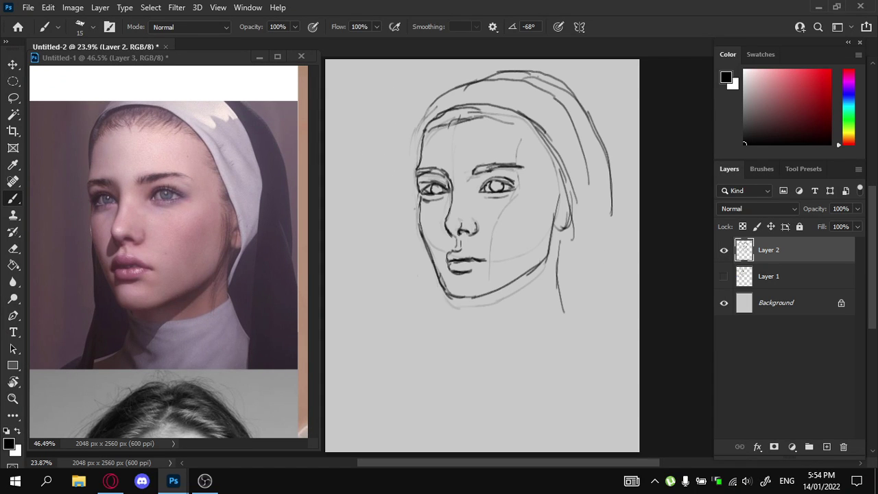
pyautogui.moveTo(579, 248); pyautogui.dragTo(552, 253)
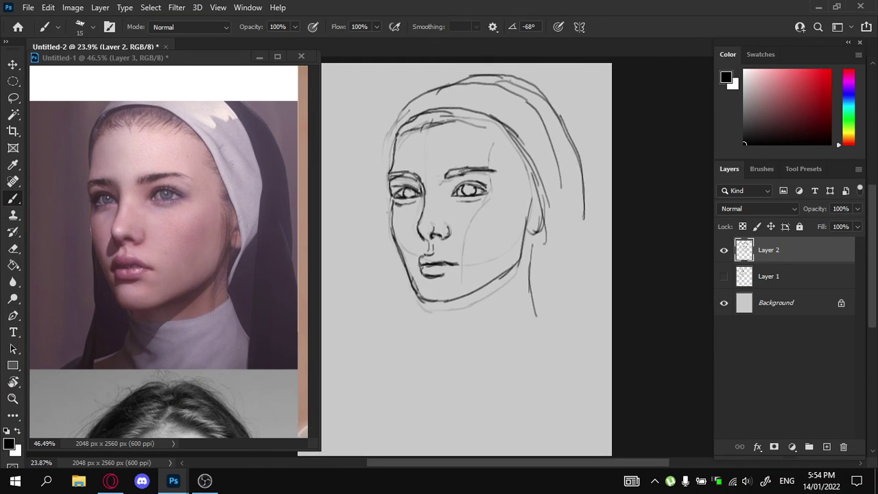
# Skew the face sketch vertically by -1.08°
pyautogui.hotkey('ctrl', 't')
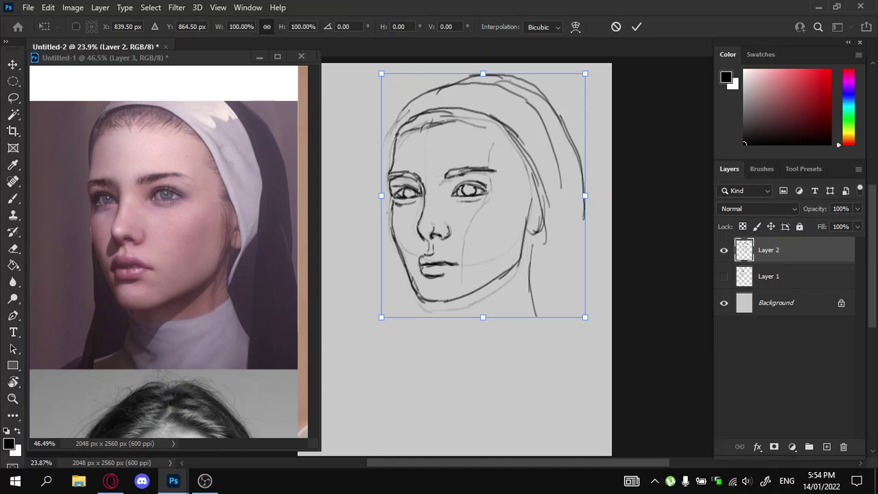
pyautogui.rightClick(562, 187)
pyautogui.click(594, 233)
pyautogui.moveTo(584, 195); pyautogui.dragTo(584, 204)
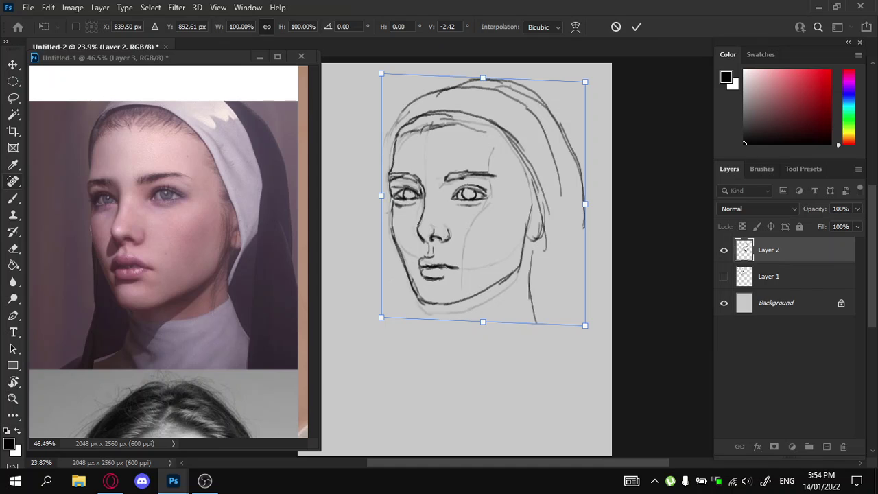
pyautogui.hotkey('ctrl', 'z')
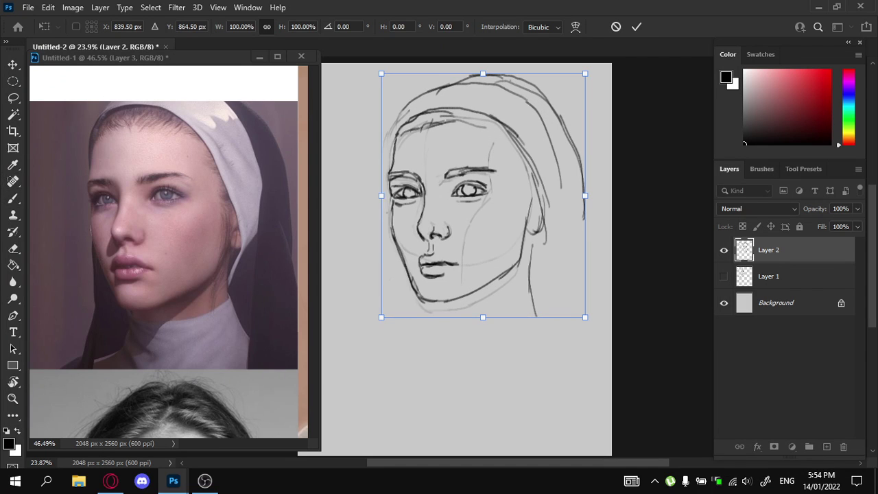
pyautogui.moveTo(584, 195); pyautogui.dragTo(584, 200)
pyautogui.press('Return')
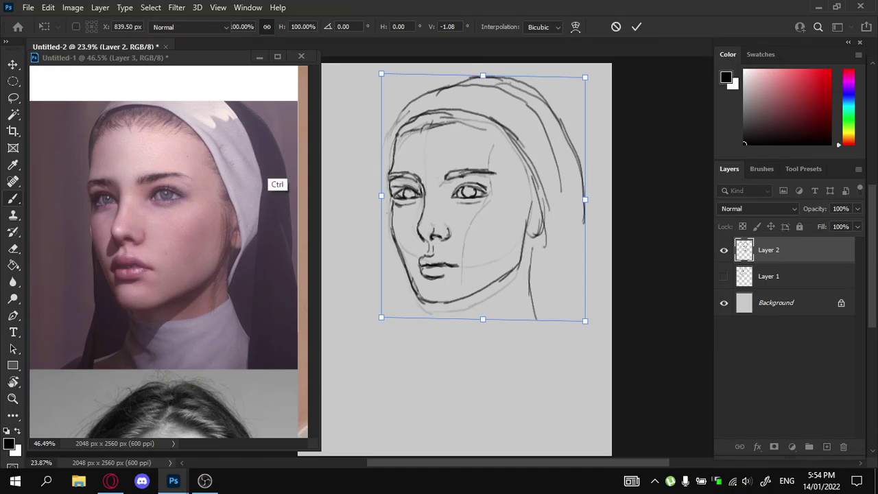
# Fade the guide line under the chin and draw the collar's upper edge with its front folds
pyautogui.press('e')
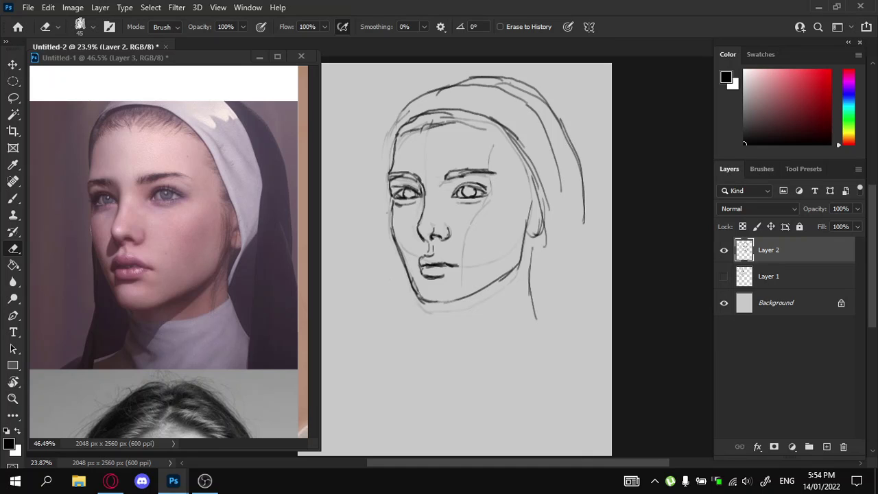
pyautogui.press('b')
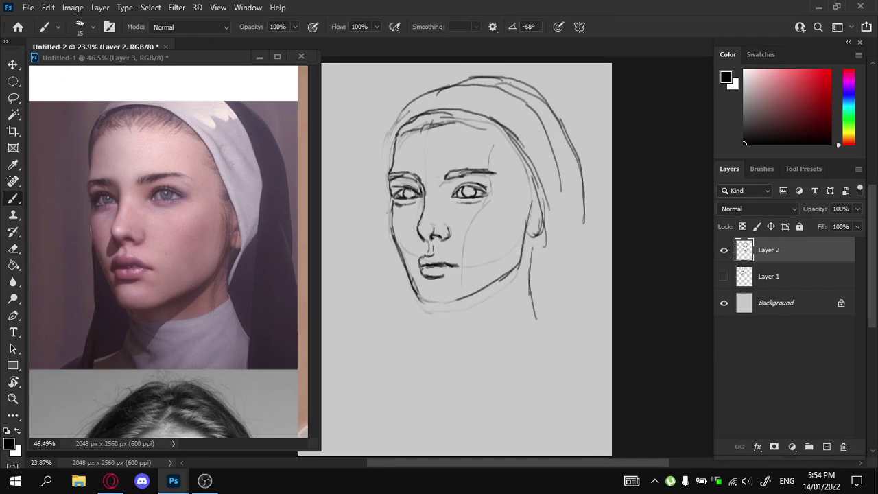
pyautogui.hotkey('ctrl', 'z')
pyautogui.moveTo(416, 295)
pyautogui.mouseDown()
pyautogui.moveTo(451, 302)
pyautogui.moveTo(476, 293)
pyautogui.moveTo(435, 320)
pyautogui.moveTo(433, 313)
pyautogui.mouseUp()
pyautogui.hotkey('ctrl', 'z')
pyautogui.hotkey('ctrl', 'z')
pyautogui.moveTo(430, 305)
pyautogui.mouseDown()
pyautogui.moveTo(453, 315)
pyautogui.moveTo(529, 299)
pyautogui.moveTo(520, 303)
pyautogui.mouseUp()
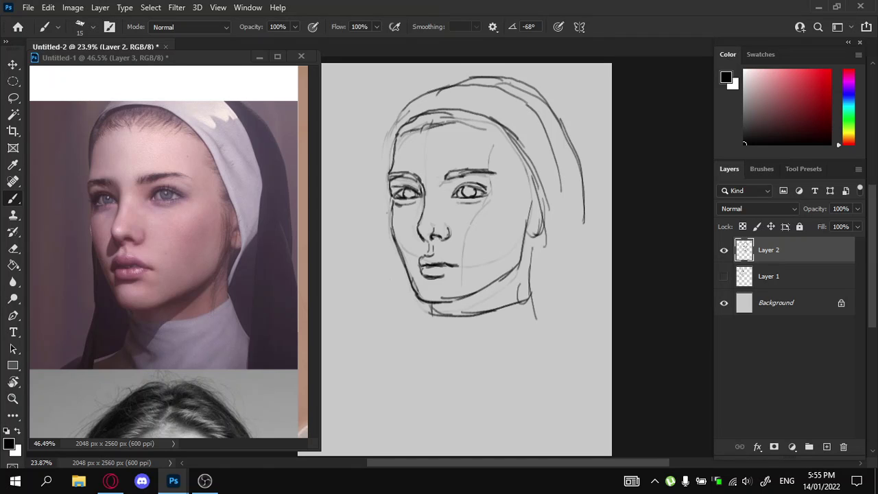
pyautogui.moveTo(430, 307)
pyautogui.mouseDown()
pyautogui.moveTo(452, 343)
pyautogui.moveTo(424, 346)
pyautogui.moveTo(422, 356)
pyautogui.mouseUp()
# Fade the headband's crown line and the forehead hairline with an 80 px eraser
pyautogui.press('e')
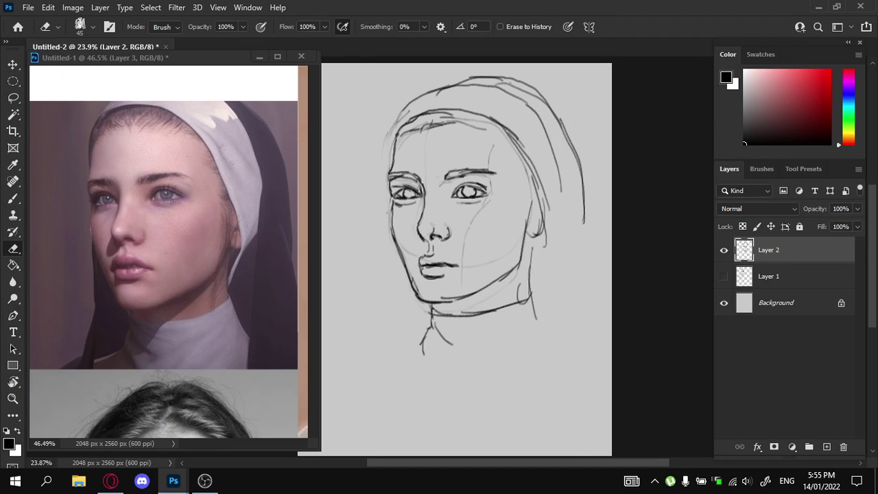
pyautogui.press(']')
pyautogui.press(']')
pyautogui.press(']')
pyautogui.press(']')
pyautogui.moveTo(517, 98)
pyautogui.mouseDown()
pyautogui.moveTo(491, 87)
pyautogui.moveTo(440, 89)
pyautogui.mouseUp()
pyautogui.moveTo(495, 78); pyautogui.dragTo(430, 92)
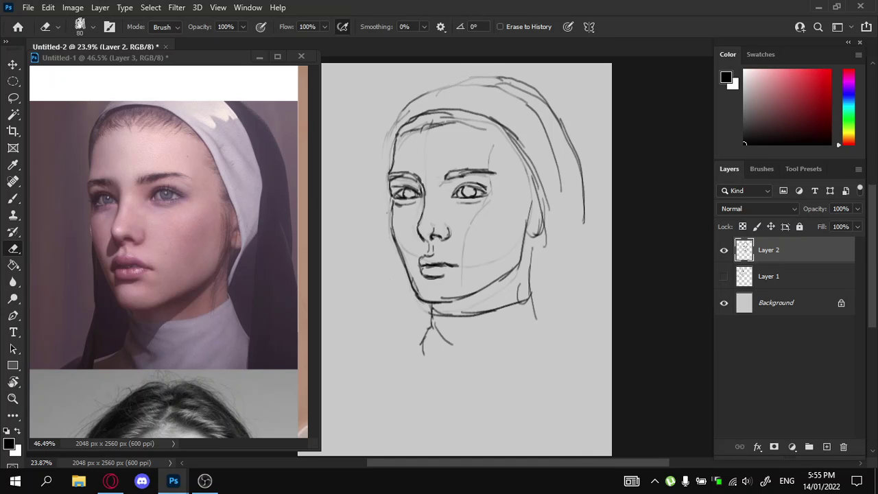
pyautogui.moveTo(450, 130)
pyautogui.mouseDown()
pyautogui.moveTo(407, 133)
pyautogui.moveTo(473, 117)
pyautogui.moveTo(450, 111)
pyautogui.moveTo(403, 126)
pyautogui.moveTo(461, 110)
pyautogui.moveTo(514, 136)
pyautogui.mouseUp()
# Redraw the headband's lower edge higher across the forehead and sketch the hairline beneath it
pyautogui.press('b')
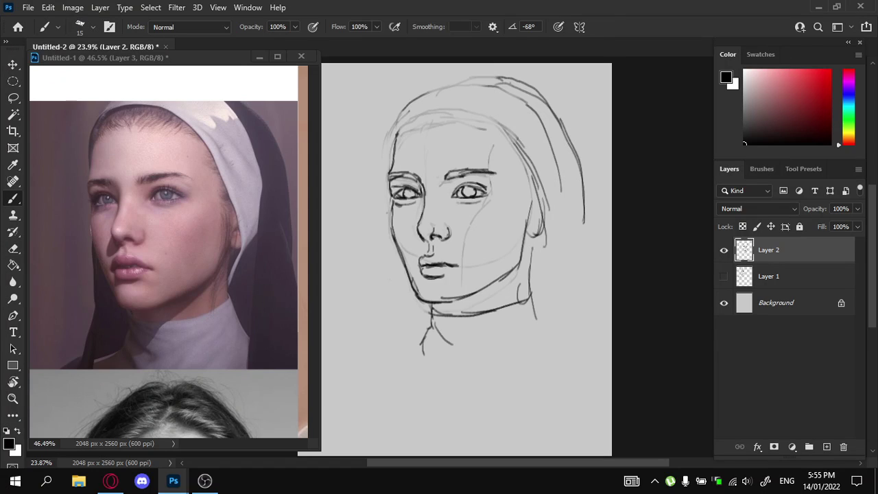
pyautogui.moveTo(398, 139)
pyautogui.mouseDown()
pyautogui.moveTo(401, 119)
pyautogui.moveTo(468, 105)
pyautogui.moveTo(508, 130)
pyautogui.moveTo(523, 167)
pyautogui.mouseUp()
pyautogui.hotkey('ctrl', 'z')
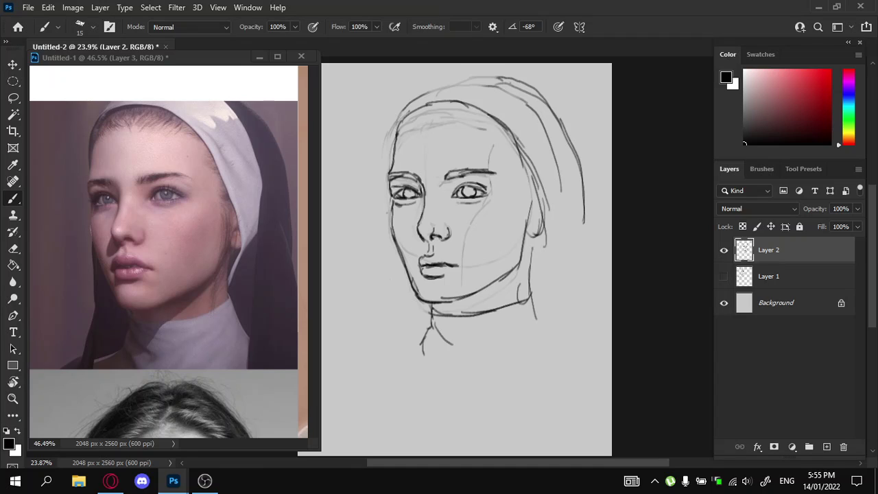
pyautogui.moveTo(430, 114)
pyautogui.mouseDown()
pyautogui.moveTo(476, 102)
pyautogui.moveTo(477, 114)
pyautogui.moveTo(502, 128)
pyautogui.moveTo(416, 113)
pyautogui.moveTo(397, 133)
pyautogui.moveTo(401, 114)
pyautogui.moveTo(392, 155)
pyautogui.mouseUp()
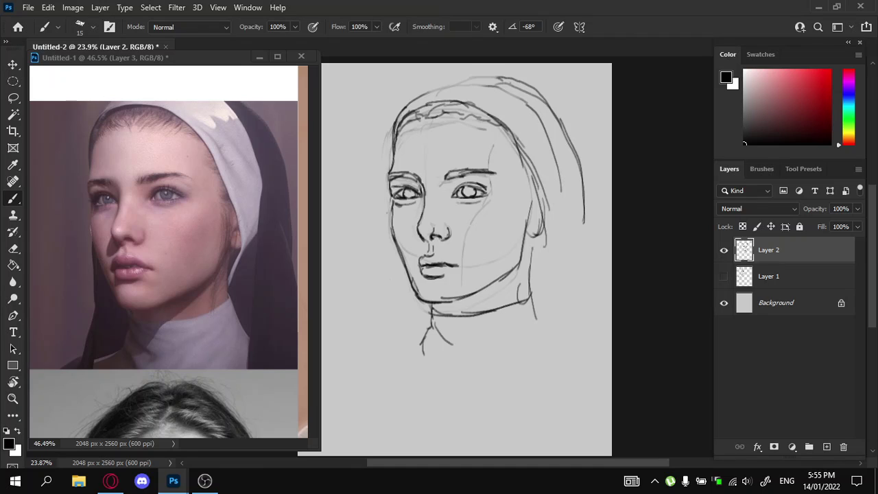
# Draw the headband's outer edge from the crown down behind the ear, plus the veil's back outline and inner fold
pyautogui.moveTo(421, 97)
pyautogui.mouseDown()
pyautogui.moveTo(470, 81)
pyautogui.moveTo(516, 101)
pyautogui.moveTo(555, 140)
pyautogui.moveTo(562, 180)
pyautogui.mouseUp()
pyautogui.hotkey('ctrl', 'z')
pyautogui.moveTo(555, 145)
pyautogui.mouseDown()
pyautogui.moveTo(557, 234)
pyautogui.moveTo(534, 271)
pyautogui.mouseUp()
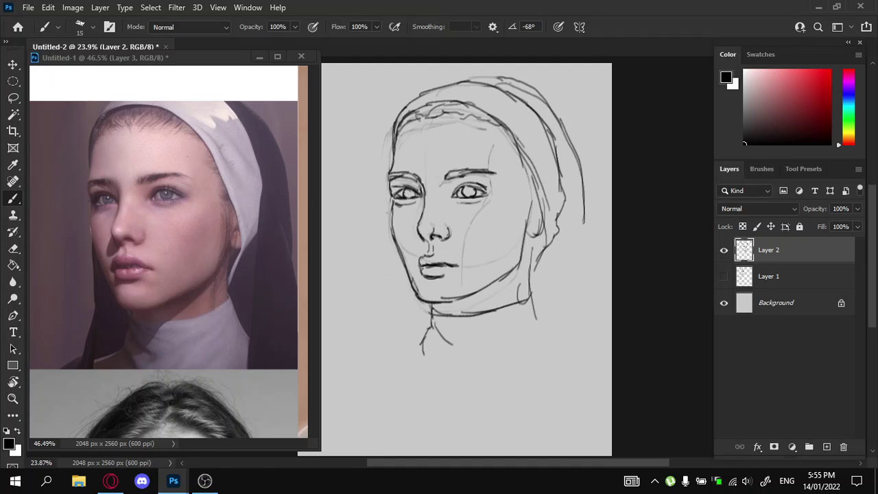
pyautogui.moveTo(543, 223); pyautogui.dragTo(533, 278)
pyautogui.moveTo(580, 157)
pyautogui.mouseDown()
pyautogui.moveTo(588, 233)
pyautogui.moveTo(602, 246)
pyautogui.moveTo(591, 308)
pyautogui.mouseUp()
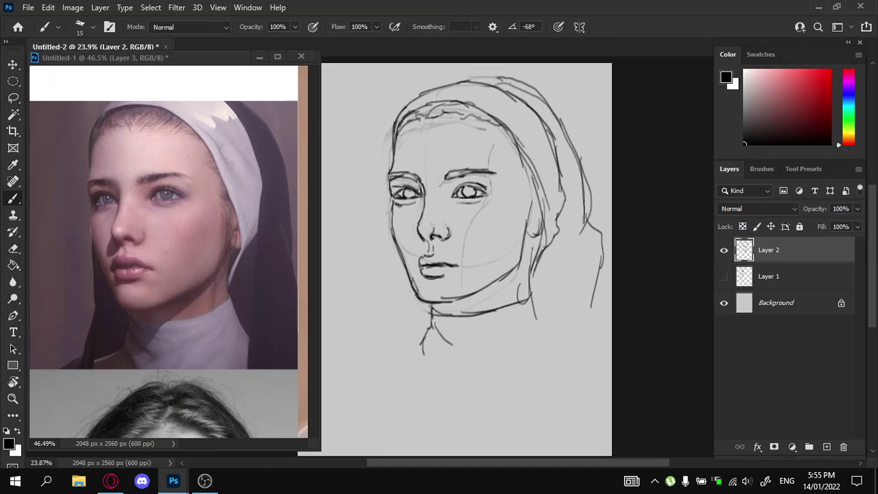
pyautogui.moveTo(558, 244)
pyautogui.mouseDown()
pyautogui.moveTo(552, 278)
pyautogui.moveTo(565, 337)
pyautogui.mouseUp()
# Draw the veil's front edge beside the far cheek down to the shoulder and hatch the shadow next to the neck
pyautogui.moveTo(396, 246); pyautogui.dragTo(395, 291)
pyautogui.moveTo(396, 249); pyautogui.dragTo(400, 307)
pyautogui.hotkey('ctrl', 'z')
pyautogui.hotkey('ctrl', 'z')
pyautogui.moveTo(396, 246)
pyautogui.mouseDown()
pyautogui.moveTo(401, 306)
pyautogui.moveTo(388, 372)
pyautogui.mouseUp()
pyautogui.moveTo(423, 344); pyautogui.dragTo(390, 358)
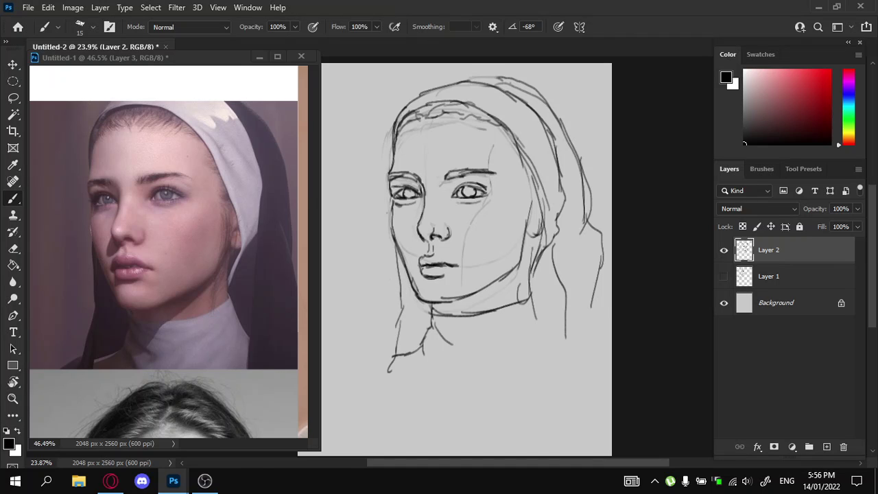
pyautogui.moveTo(403, 262); pyautogui.dragTo(404, 337)
pyautogui.moveTo(424, 306)
pyautogui.mouseDown()
pyautogui.moveTo(412, 344)
pyautogui.moveTo(420, 343)
pyautogui.mouseUp()
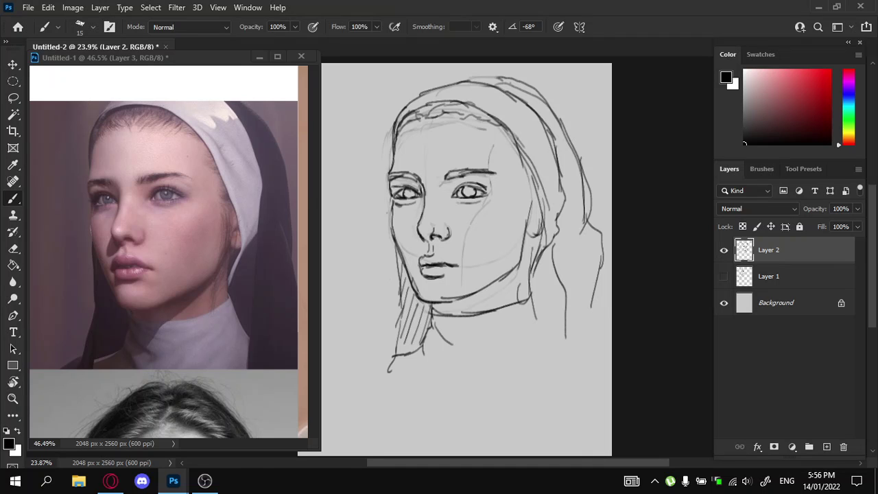
# Fade the headband's inner edge beside the near temple with an 80 px eraser and redraw it down to the ear
pyautogui.press('e')
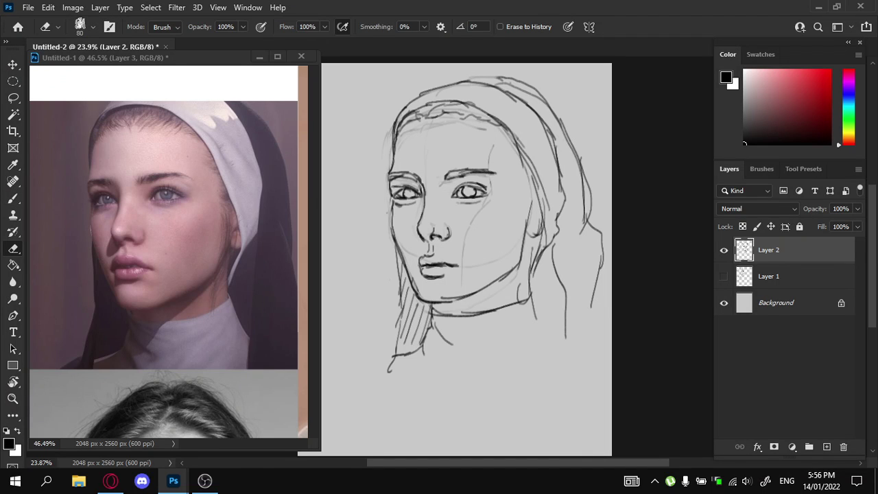
pyautogui.moveTo(526, 157)
pyautogui.mouseDown()
pyautogui.moveTo(543, 221)
pyautogui.moveTo(544, 204)
pyautogui.mouseUp()
pyautogui.press('b')
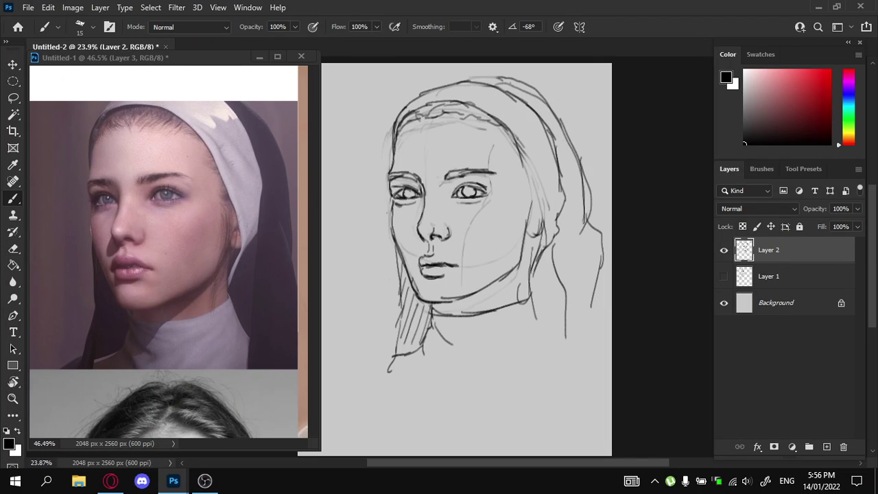
pyautogui.moveTo(521, 161); pyautogui.dragTo(547, 241)
pyautogui.moveTo(526, 188); pyautogui.dragTo(521, 235)
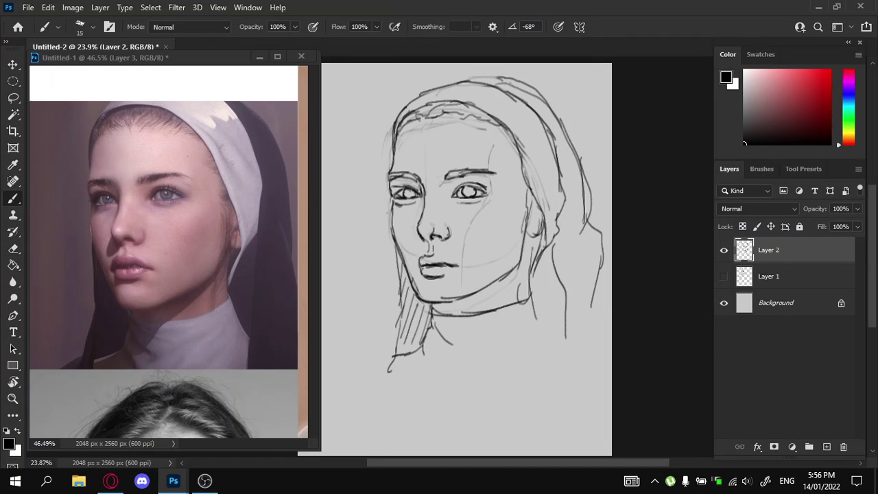
# Lighten the old ear and jaw lines and redraw the ear tucked under the headband's edge
pyautogui.press('e')
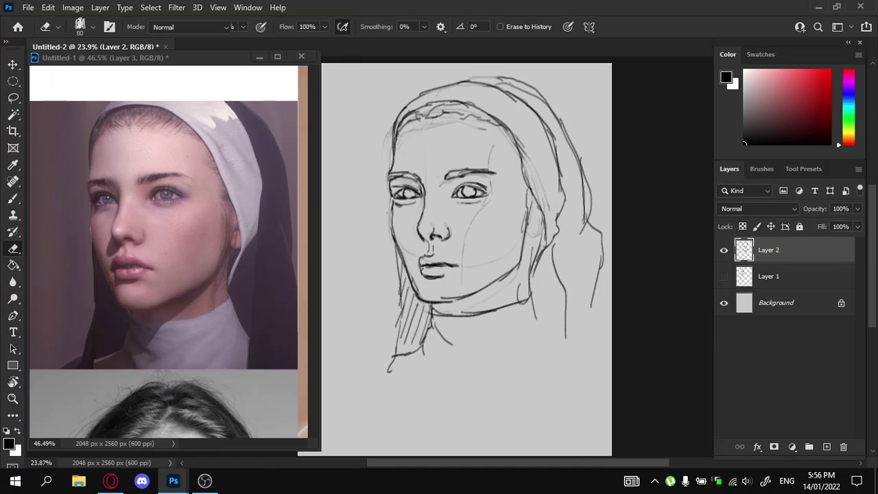
pyautogui.press('b')
pyautogui.press('e')
pyautogui.press('b')
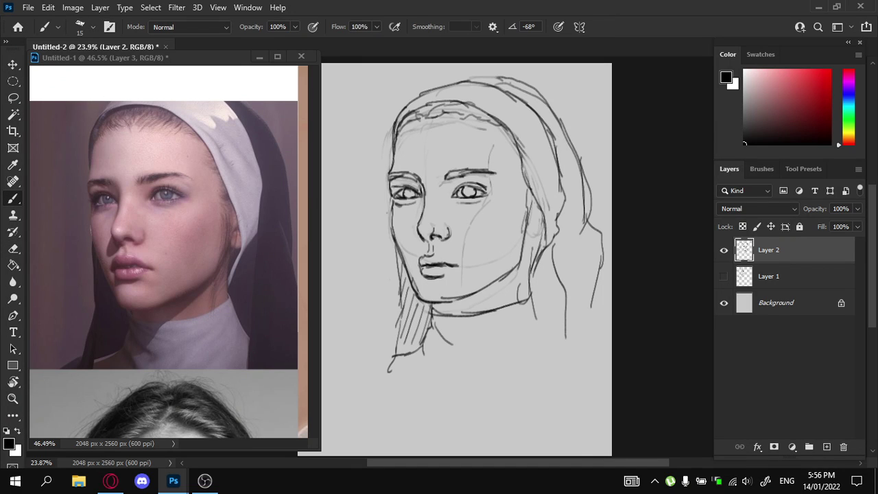
pyautogui.press('e')
pyautogui.moveTo(527, 221); pyautogui.dragTo(519, 261)
pyautogui.press('b')
pyautogui.moveTo(534, 220); pyautogui.dragTo(539, 231)
pyautogui.moveTo(543, 216); pyautogui.dragTo(533, 236)
pyautogui.moveTo(543, 221); pyautogui.dragTo(525, 242)
pyautogui.moveTo(528, 206); pyautogui.dragTo(525, 256)
# Fade the construction lines on the near cheek and touch up the far eye's outer corner
pyautogui.press('e')
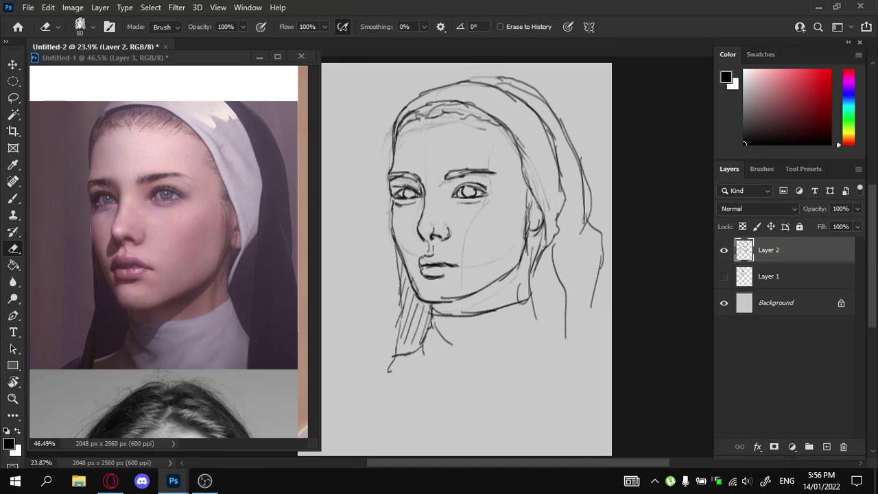
pyautogui.press('b')
pyautogui.press('e')
pyautogui.press('b')
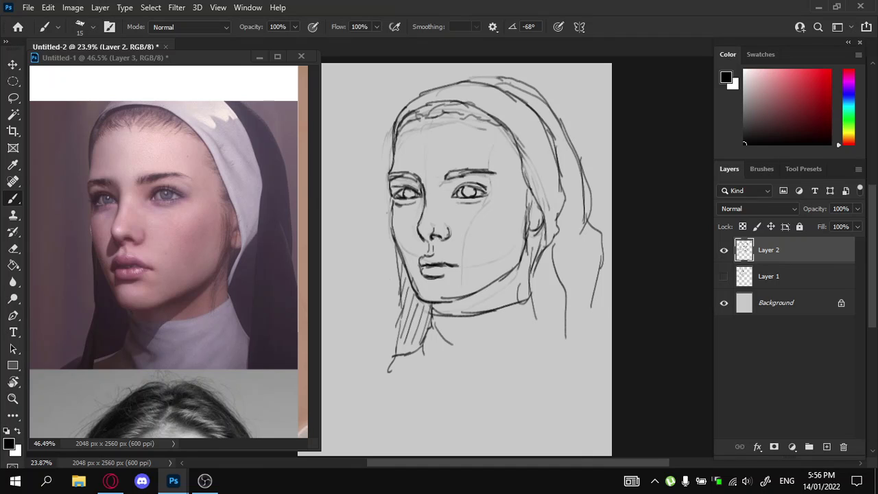
pyautogui.moveTo(390, 181); pyautogui.dragTo(397, 194)
pyautogui.press('e')
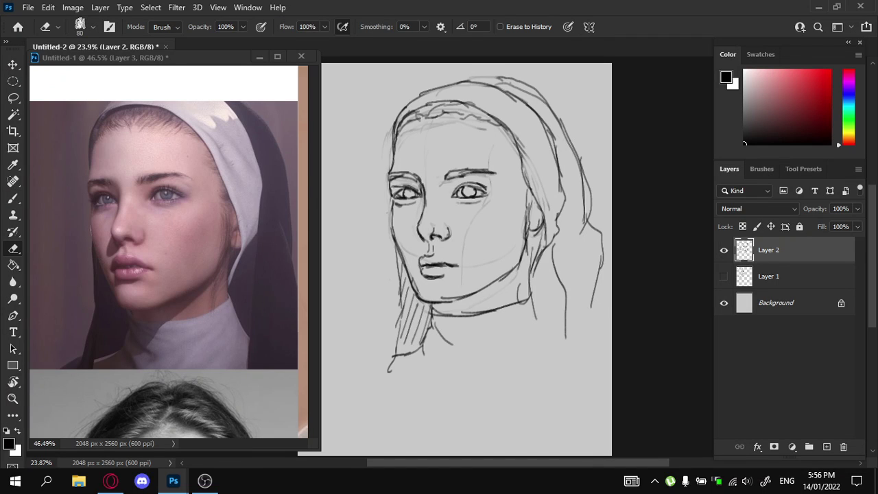
# Stretch the portrait sketch vertically to 103.20% with Free Transform, keeping its width at 100%
pyautogui.hotkey('ctrl', 't')
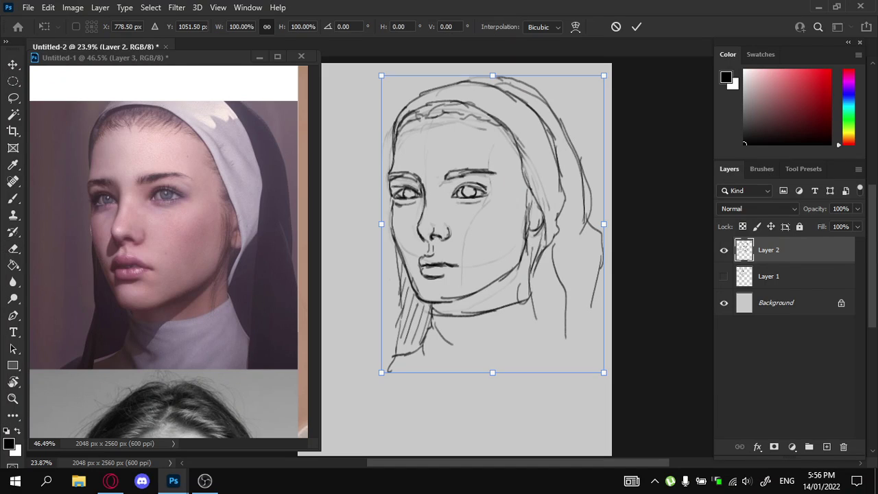
pyautogui.moveTo(492, 372); pyautogui.dragTo(492, 382)
pyautogui.hotkey('ctrl', 'z')
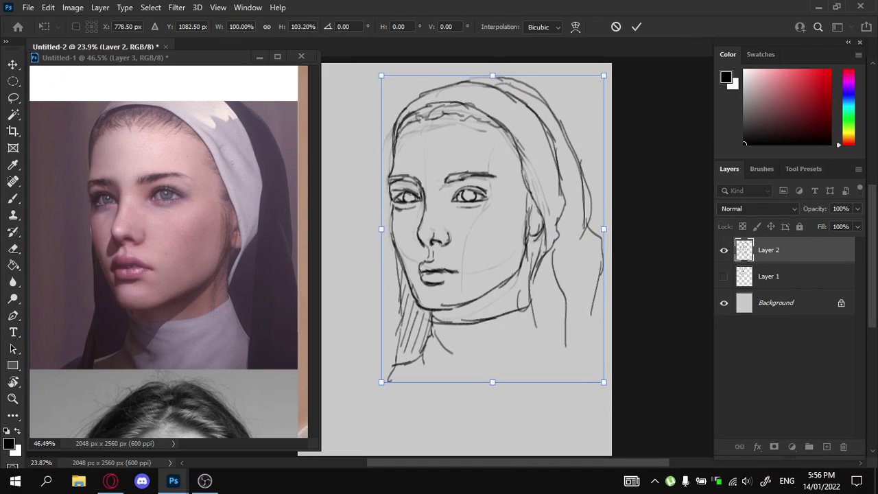
pyautogui.press('b')
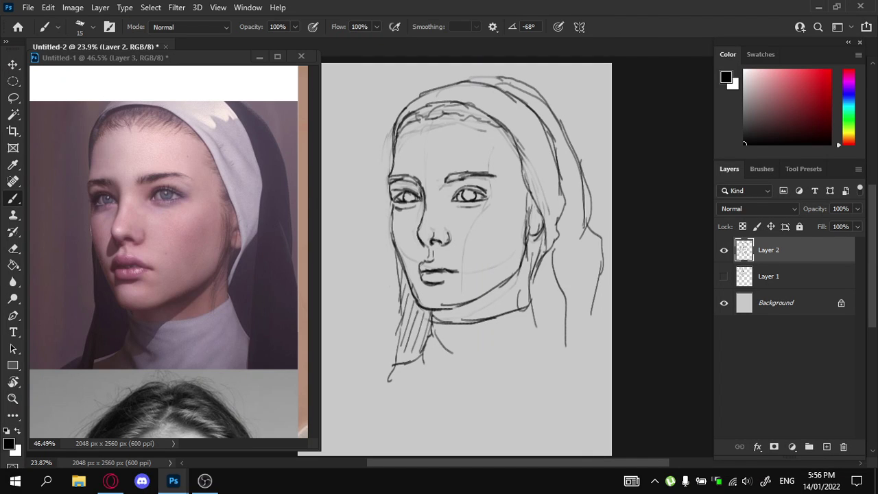
# Refine the near eye's lower lid and the nostril wing, lightening the stray lines with the 80 px eraser
pyautogui.press('e')
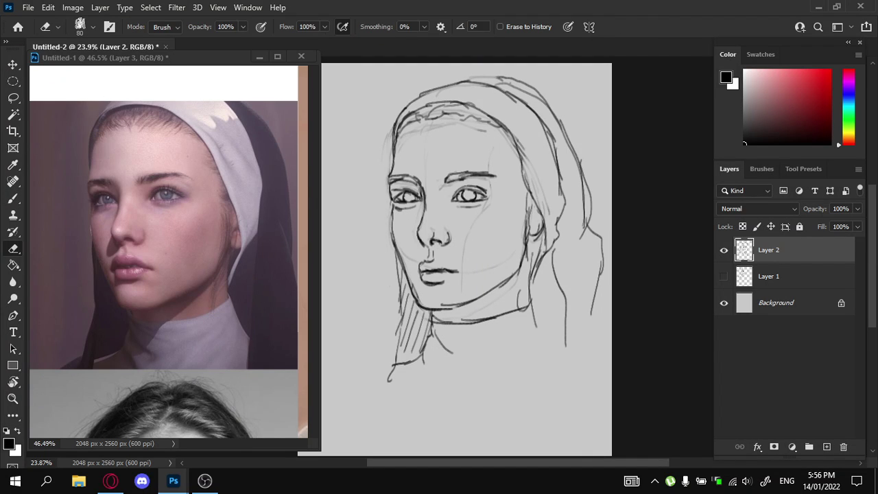
pyautogui.press('b')
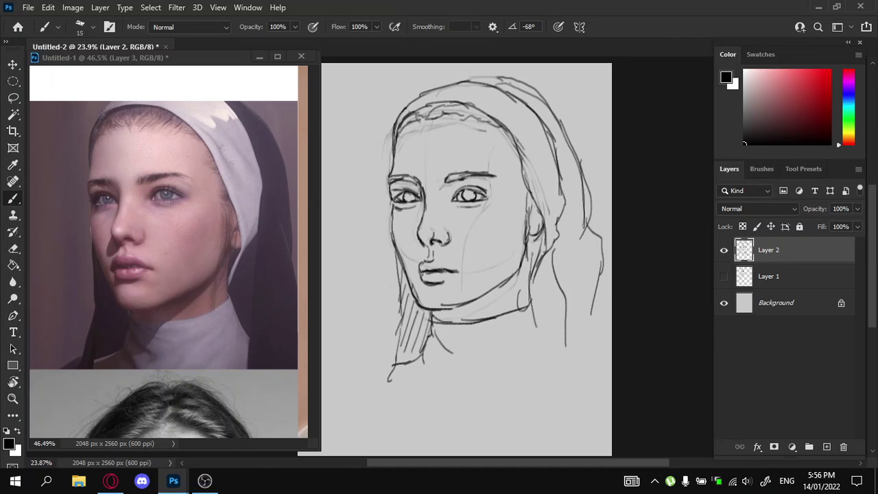
pyautogui.moveTo(458, 205); pyautogui.dragTo(467, 204)
pyautogui.press('e')
pyautogui.press('b')
pyautogui.moveTo(450, 236)
pyautogui.mouseDown()
pyautogui.moveTo(445, 244)
pyautogui.moveTo(433, 233)
pyautogui.moveTo(446, 224)
pyautogui.mouseUp()
pyautogui.press('e')
# Draw the collar's back edge from below the ear down to the veil's lower end
pyautogui.press('b')
pyautogui.moveTo(532, 304); pyautogui.dragTo(568, 352)
pyautogui.press('e')
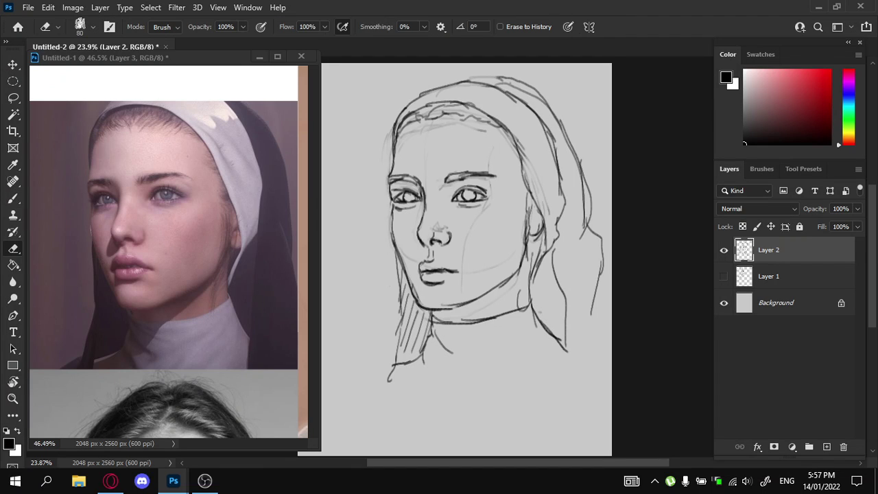
pyautogui.press('b')
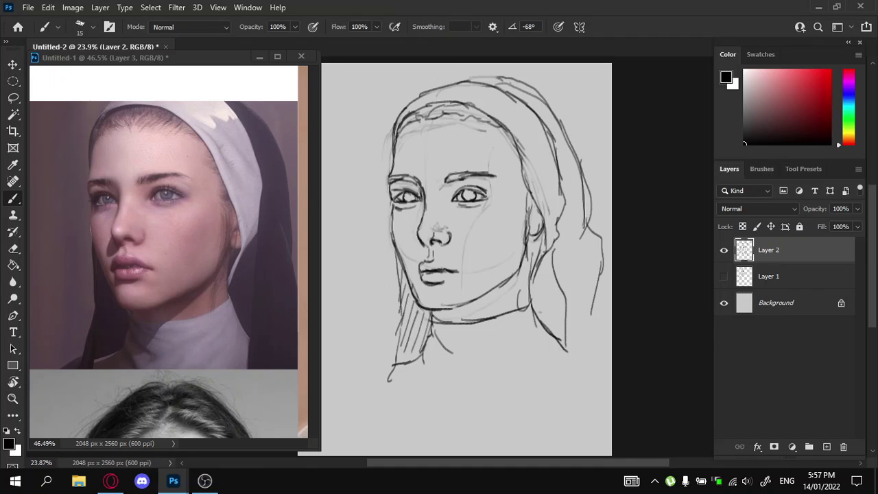
# Fade the far cheek contour with the eraser and redraw it slightly further in toward the chin
pyautogui.press('e')
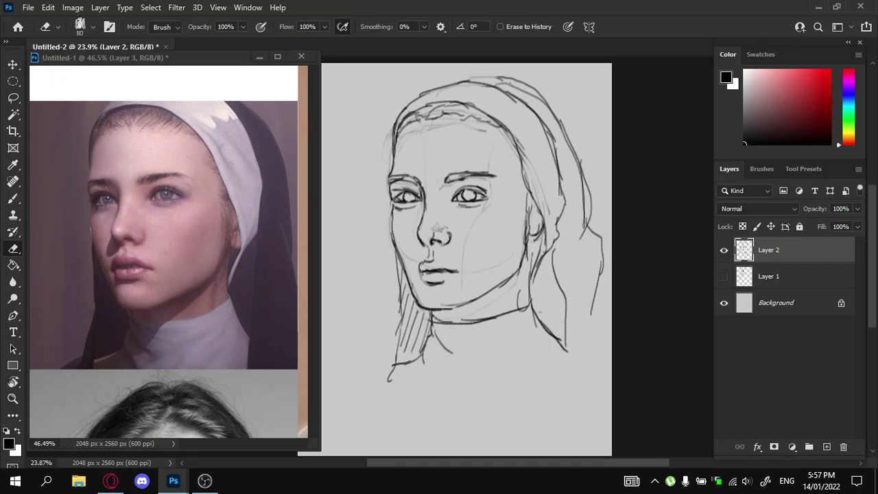
pyautogui.press('b')
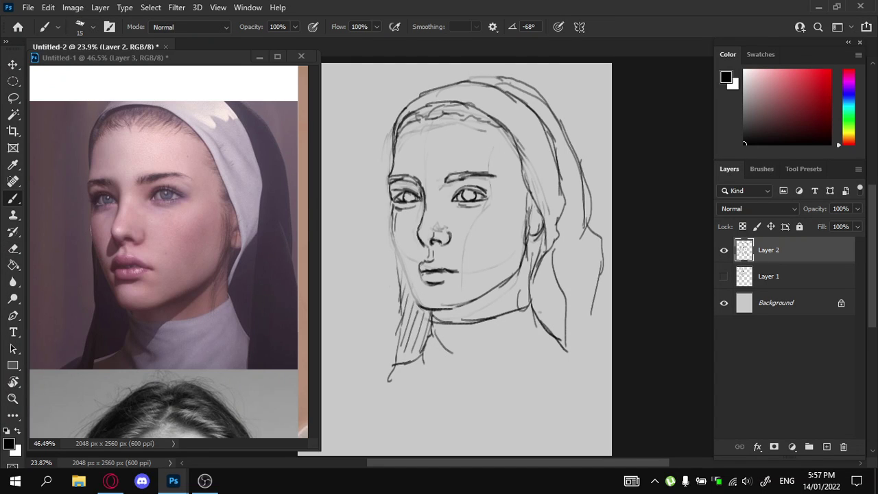
pyautogui.moveTo(394, 230); pyautogui.dragTo(418, 289)
pyautogui.hotkey('ctrl', 'z')
pyautogui.moveTo(397, 237); pyautogui.dragTo(420, 295)
pyautogui.press('e')
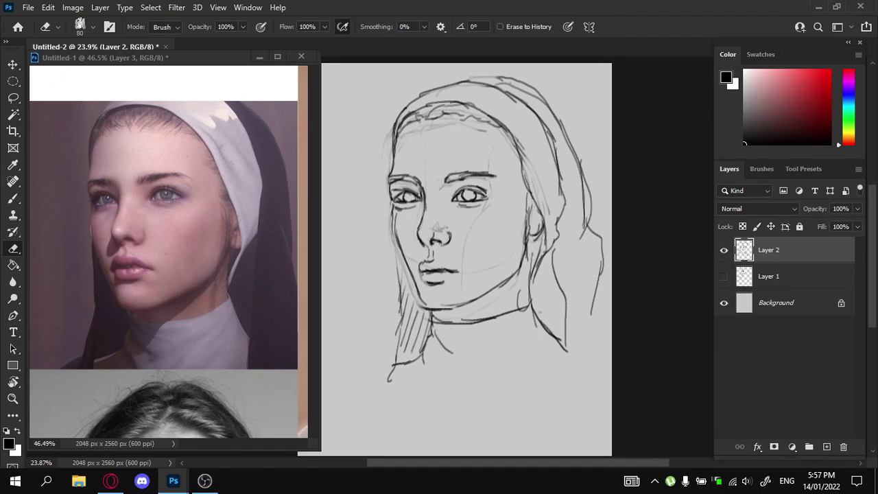
pyautogui.press('b')
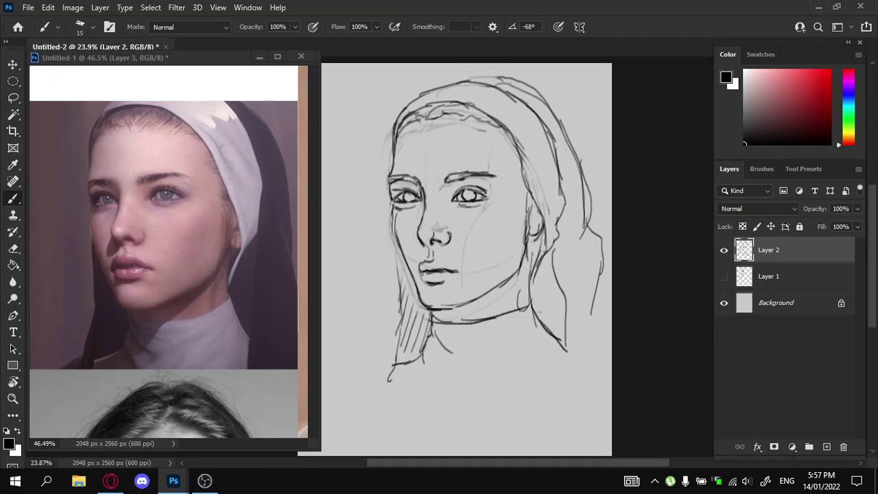
# Redraw the veil's front edge below the far cheek and reinforce the upper cheek contour
pyautogui.moveTo(397, 241); pyautogui.dragTo(403, 288)
pyautogui.hotkey('ctrl', 'z')
pyautogui.moveTo(395, 236); pyautogui.dragTo(398, 287)
pyautogui.hotkey('ctrl', 'z')
pyautogui.moveTo(397, 237); pyautogui.dragTo(401, 289)
pyautogui.moveTo(399, 258); pyautogui.dragTo(400, 281)
pyautogui.moveTo(393, 212); pyautogui.dragTo(392, 225)
# Darken and refine the far eye's upper lid
pyautogui.moveTo(401, 192); pyautogui.dragTo(410, 193)
pyautogui.press('e')
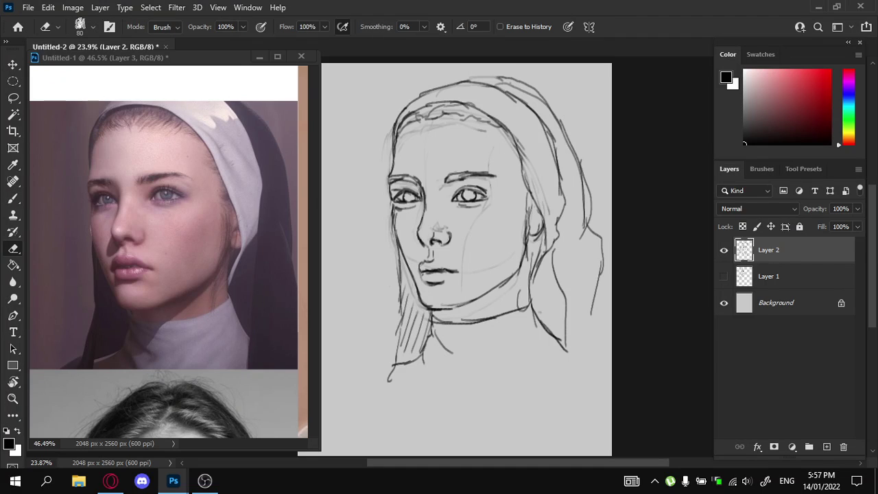
pyautogui.press('b')
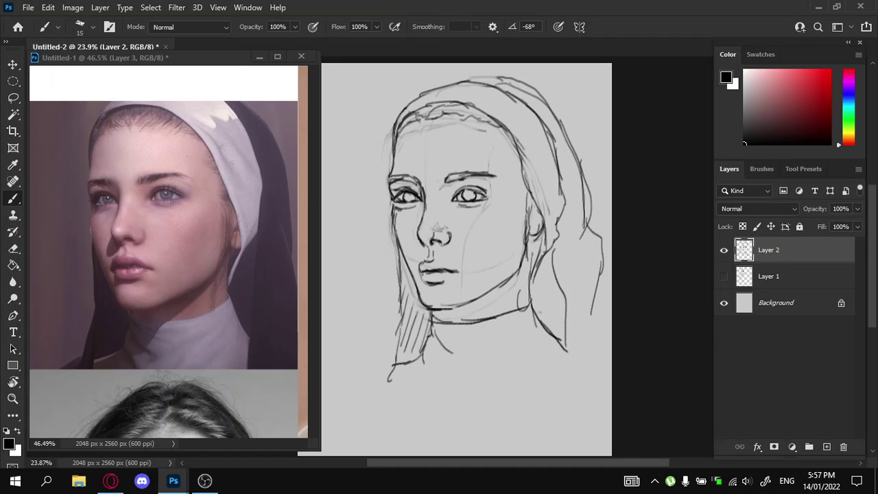
pyautogui.press('e')
pyautogui.press('b')
# Thicken the near eyebrow and hatch hair strands along the hairline beneath the headband
pyautogui.moveTo(448, 180); pyautogui.dragTo(462, 172)
pyautogui.moveTo(455, 178); pyautogui.dragTo(478, 173)
pyautogui.moveTo(477, 174); pyautogui.dragTo(486, 175)
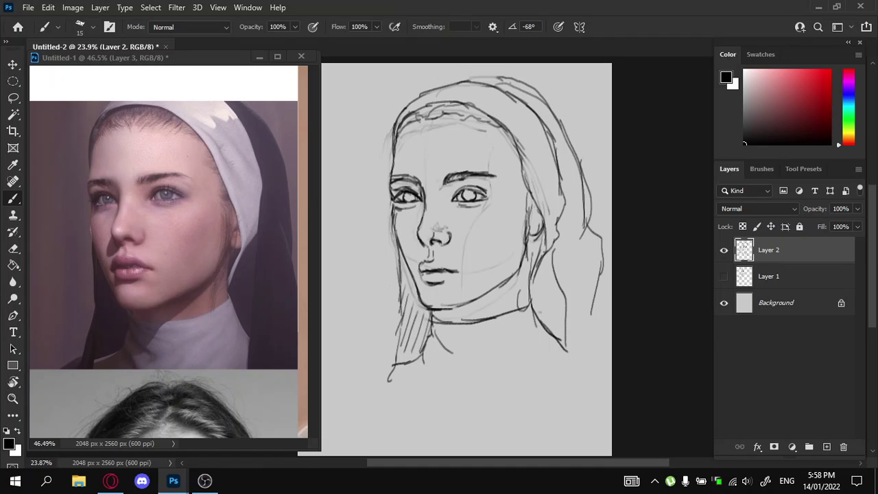
pyautogui.moveTo(458, 120); pyautogui.dragTo(481, 110)
pyautogui.moveTo(469, 118)
pyautogui.mouseDown()
pyautogui.moveTo(493, 115)
pyautogui.moveTo(447, 107)
pyautogui.moveTo(441, 118)
pyautogui.moveTo(435, 107)
pyautogui.moveTo(431, 121)
pyautogui.moveTo(421, 111)
pyautogui.moveTo(402, 130)
pyautogui.mouseUp()
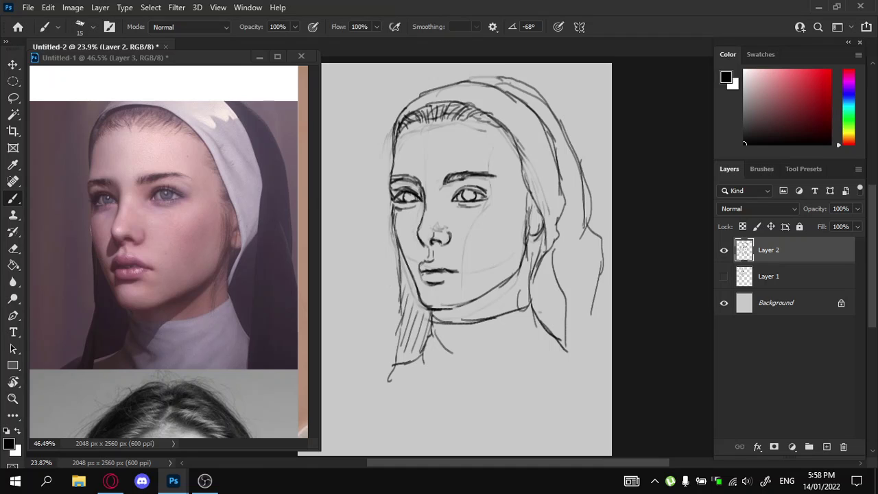
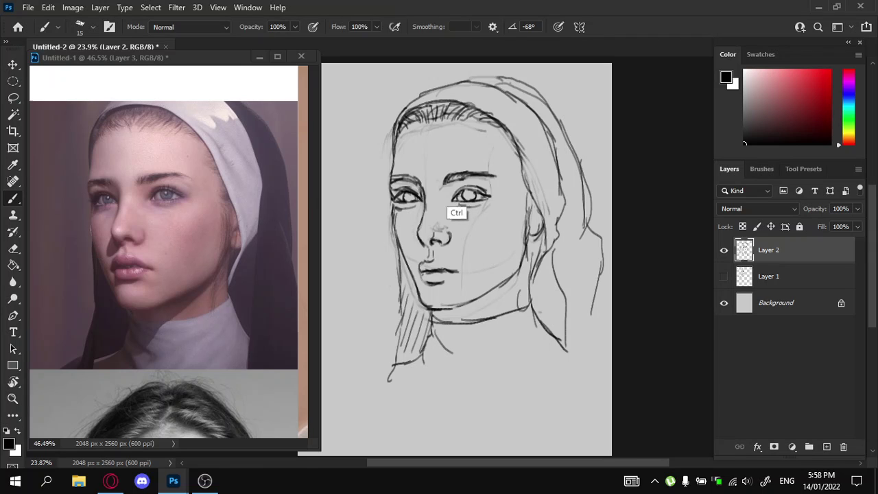
pyautogui.hotkey('ctrl', 't')
pyautogui.moveTo(381, 229)
pyautogui.mouseDown()
pyautogui.moveTo(374, 229)
pyautogui.moveTo(375, 256)
pyautogui.mouseUp()
pyautogui.hotkey('ctrl', 'z')
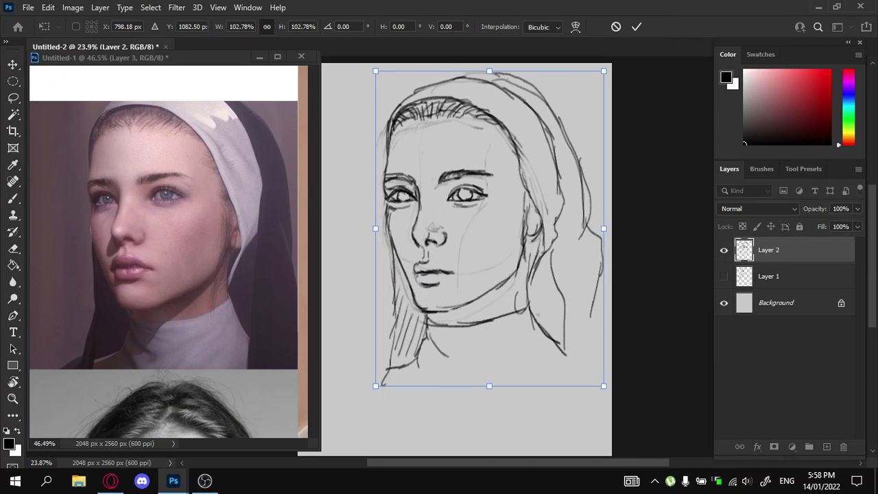
pyautogui.hotkey('ctrl', 'z')
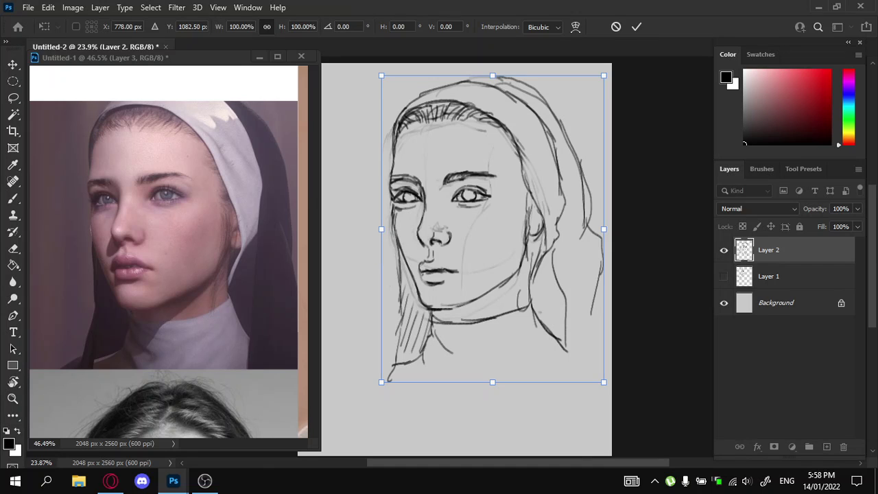
pyautogui.press('b')
pyautogui.press('Return')
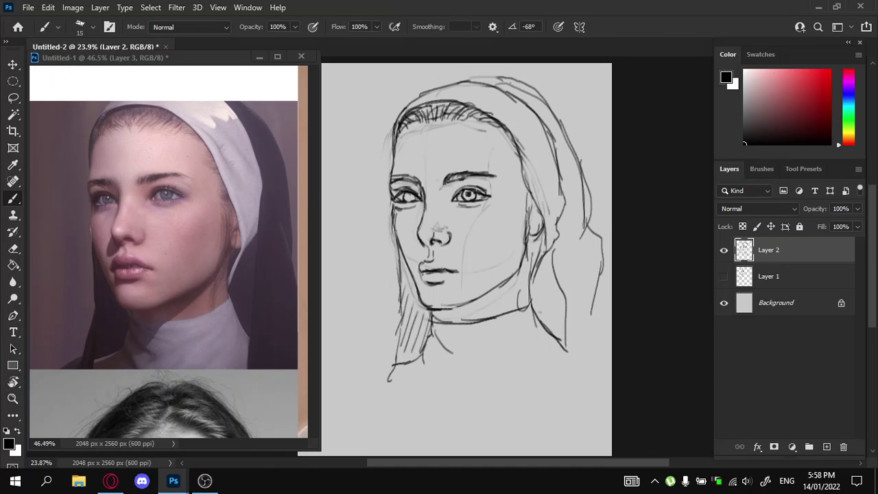
# Draw the pupils, shade both irises with a 35 px brush, and switch the brush to white at 25 px
pyautogui.press('ctrl')
pyautogui.hotkey('ctrl', 'z')
pyautogui.moveTo(409, 195); pyautogui.dragTo(412, 199)
pyautogui.press(']')
pyautogui.press(']')
pyautogui.moveTo(407, 197); pyautogui.dragTo(471, 197)
pyautogui.press('x')
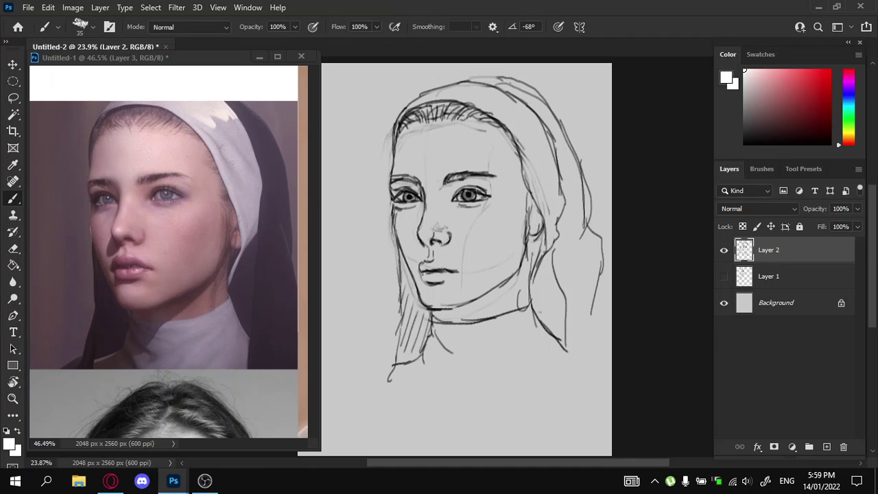
pyautogui.press('[')
# Fade the nose bridge line and redraw its contour toward the tip in black with a 20 px brush
pyautogui.press('e')
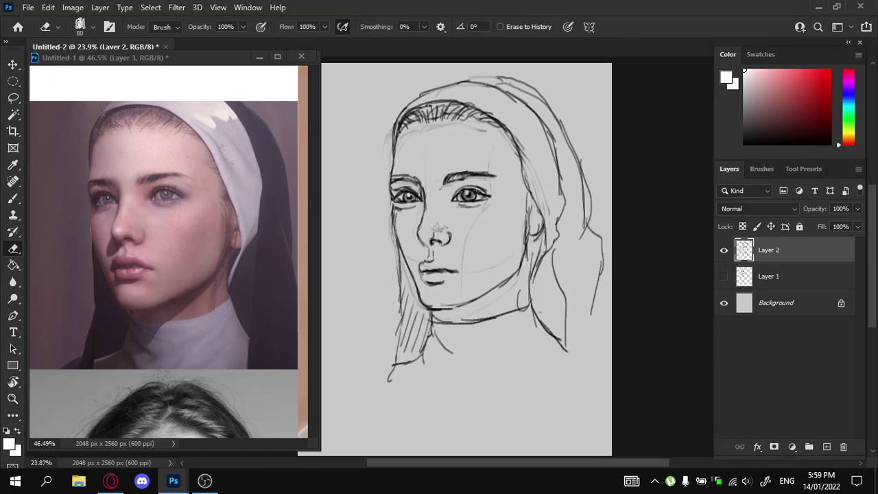
pyautogui.press('b')
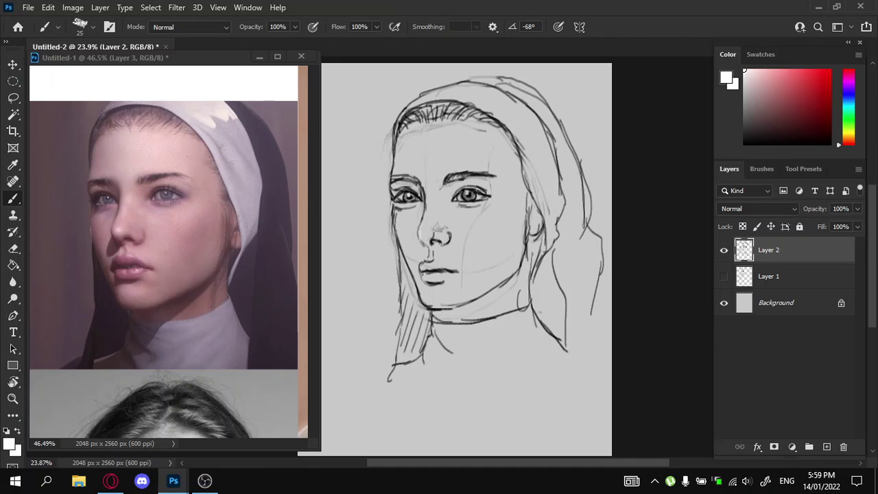
pyautogui.press('d')
pyautogui.press('[')
pyautogui.press('[')
pyautogui.press(']')
pyautogui.moveTo(421, 220); pyautogui.dragTo(425, 244)
pyautogui.moveTo(418, 270); pyautogui.dragTo(438, 261)
pyautogui.hotkey('ctrl', 'z')
pyautogui.hotkey('ctrl', 'z')
pyautogui.moveTo(422, 221); pyautogui.dragTo(419, 232)
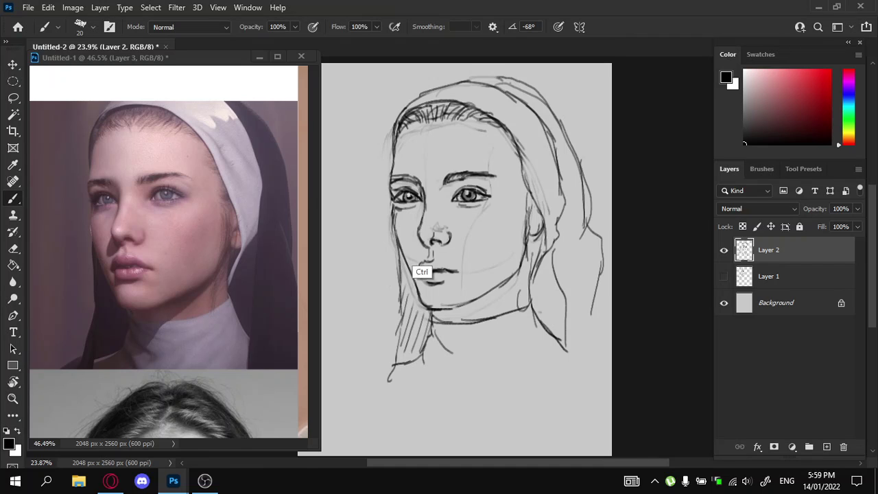
# Shade the underside of the nose and darken the lips and far jaw line, enlarging the brush to 45 px
pyautogui.moveTo(431, 240)
pyautogui.mouseDown()
pyautogui.moveTo(414, 256)
pyautogui.moveTo(426, 257)
pyautogui.moveTo(417, 252)
pyautogui.mouseUp()
pyautogui.press(']')
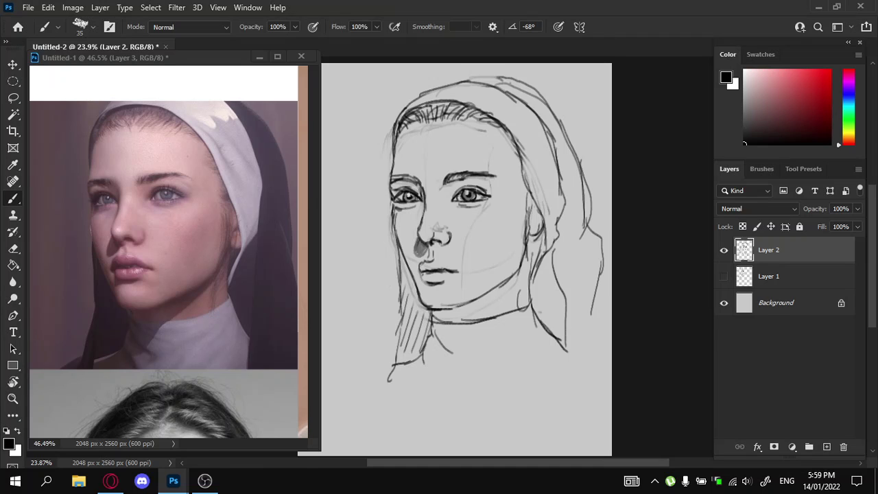
pyautogui.press(']')
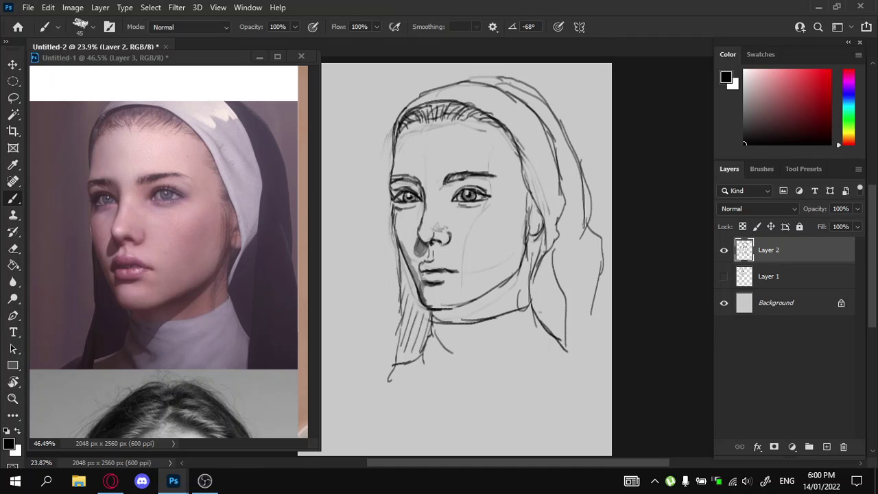
pyautogui.moveTo(423, 269)
pyautogui.mouseDown()
pyautogui.moveTo(449, 269)
pyautogui.moveTo(423, 272)
pyautogui.mouseUp()
pyautogui.press('e')
pyautogui.press('[')
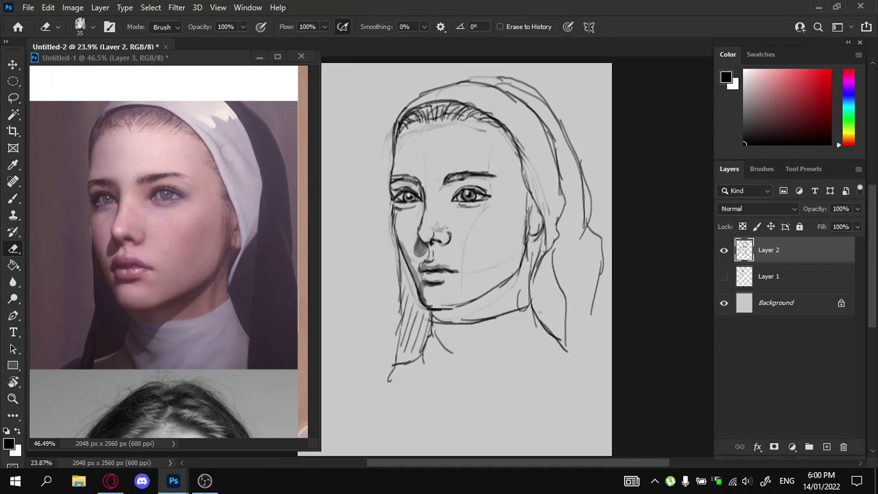
pyautogui.press('b')
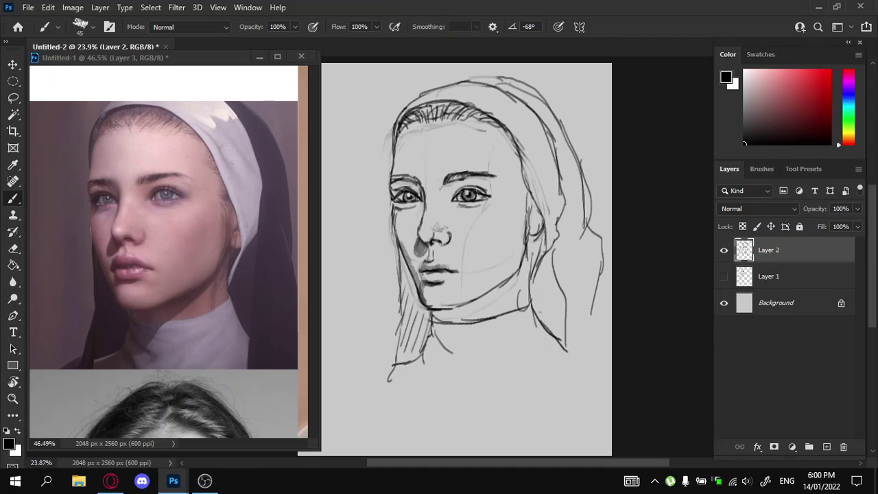
pyautogui.moveTo(424, 299); pyautogui.dragTo(465, 301)
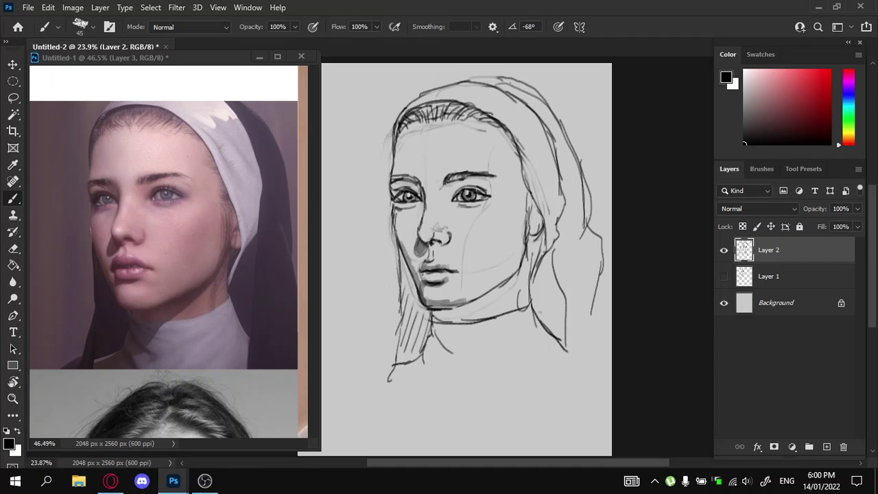
pyautogui.hotkey('ctrl', 'z')
pyautogui.hotkey('ctrl', 'z')
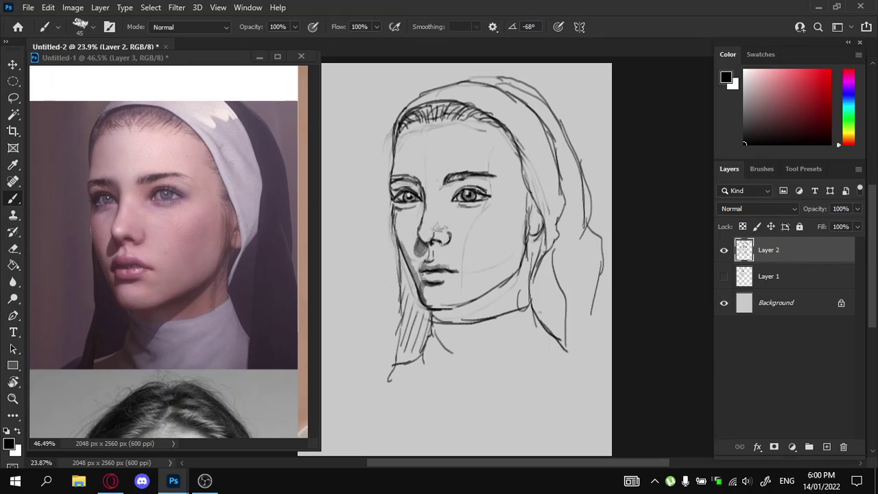
pyautogui.hotkey('ctrl', 'z')
# Shade the cast shadow beneath the jaw and down the neck with a 45 px brush
pyautogui.moveTo(434, 312)
pyautogui.mouseDown()
pyautogui.moveTo(455, 312)
pyautogui.moveTo(507, 285)
pyautogui.moveTo(530, 244)
pyautogui.moveTo(514, 281)
pyautogui.moveTo(458, 318)
pyautogui.moveTo(446, 343)
pyautogui.moveTo(442, 322)
pyautogui.moveTo(418, 372)
pyautogui.mouseUp()
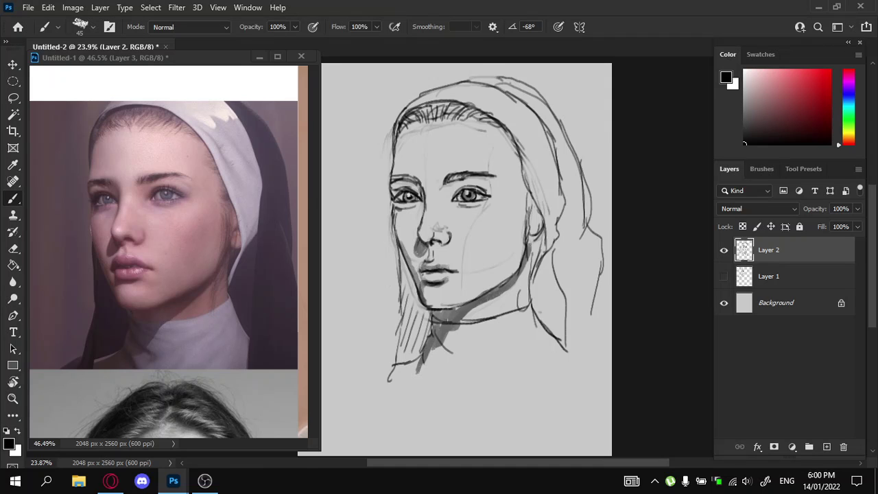
pyautogui.moveTo(431, 306); pyautogui.dragTo(452, 306)
pyautogui.hotkey('ctrl', 'z')
# Lasso the near eye with its eyebrow and nudge them up two increments with Free Transform
pyautogui.press('l')
pyautogui.moveTo(455, 220)
pyautogui.mouseDown()
pyautogui.moveTo(510, 195)
pyautogui.moveTo(439, 164)
pyautogui.moveTo(442, 219)
pyautogui.mouseUp()
pyautogui.hotkey('ctrl', 't')
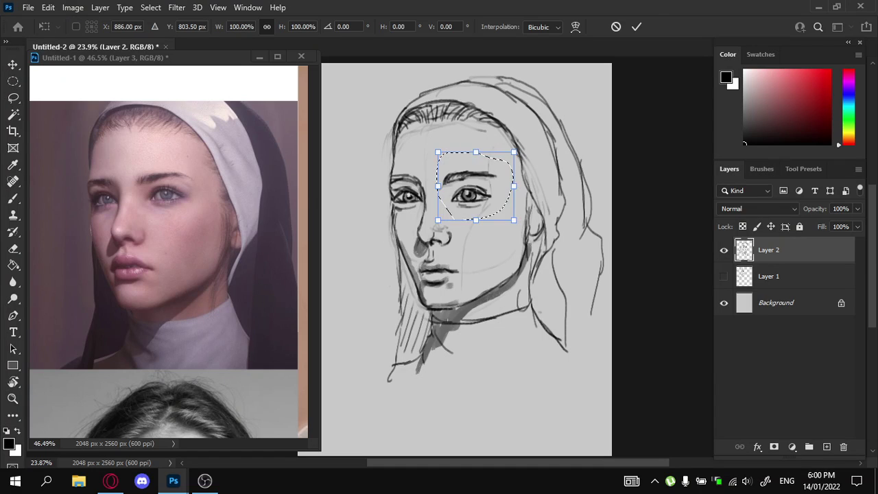
pyautogui.press('Up')
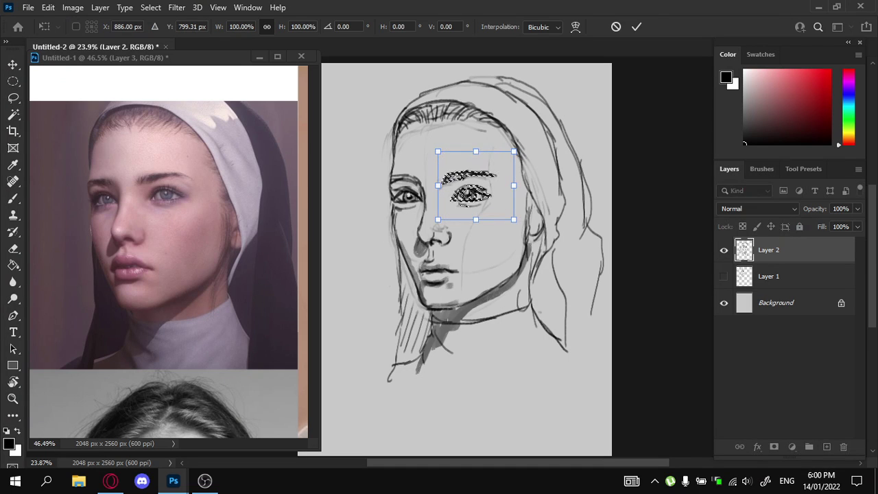
pyautogui.press('Up')
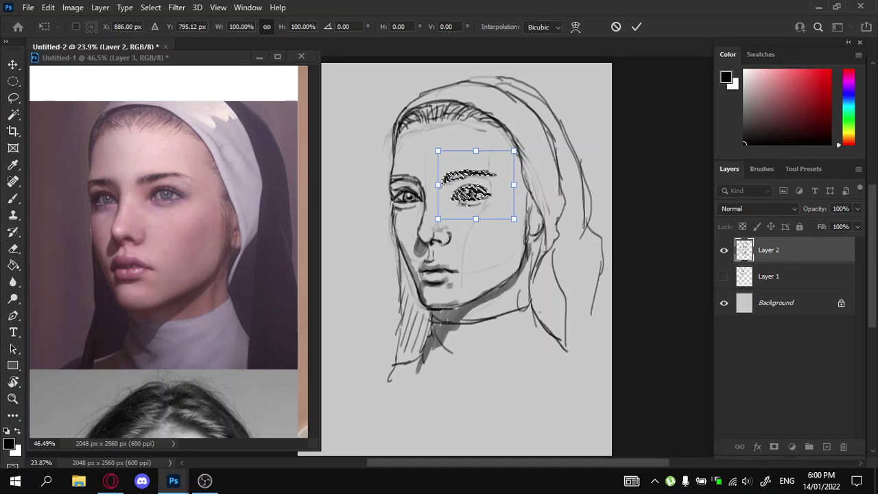
pyautogui.press('Return')
# Erase part of the outer line and stray marks around the near nostril
pyautogui.press('b')
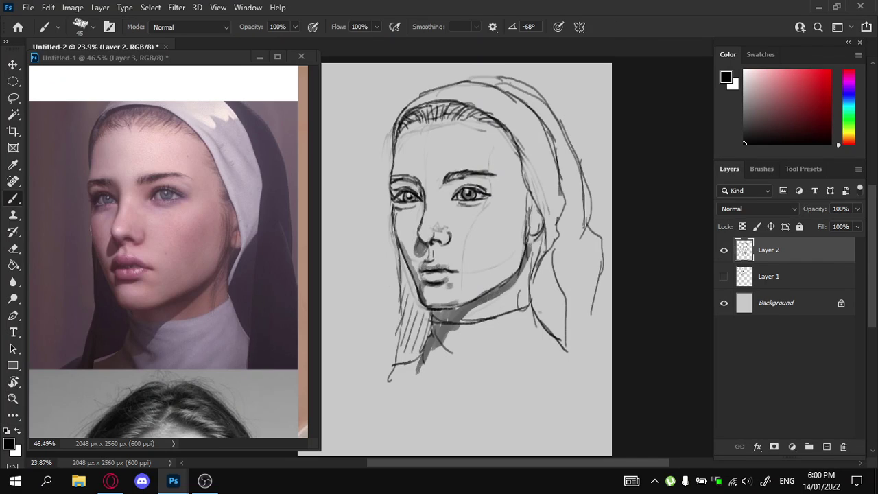
pyautogui.press('e')
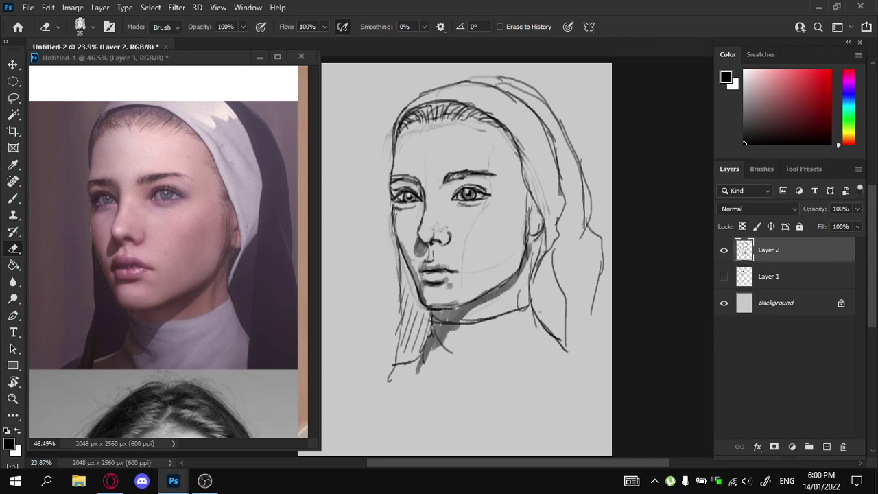
pyautogui.moveTo(451, 231); pyautogui.dragTo(451, 241)
pyautogui.press('b')
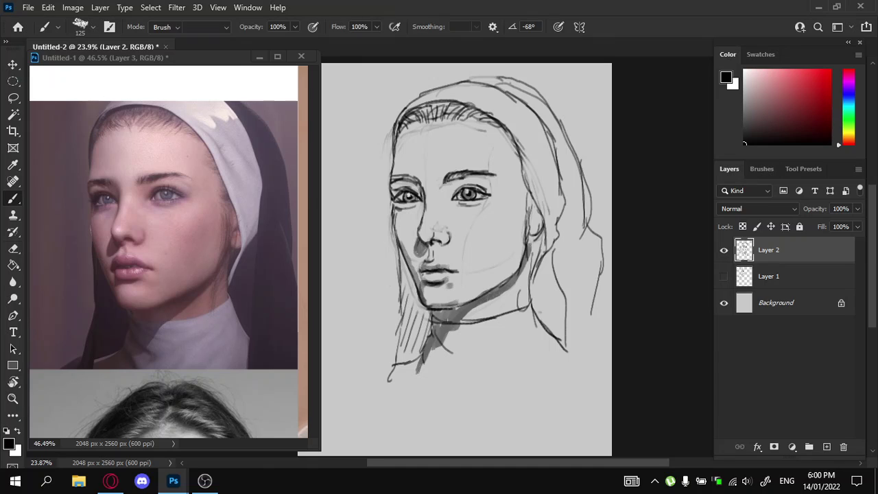
pyautogui.press('e')
pyautogui.press('b')
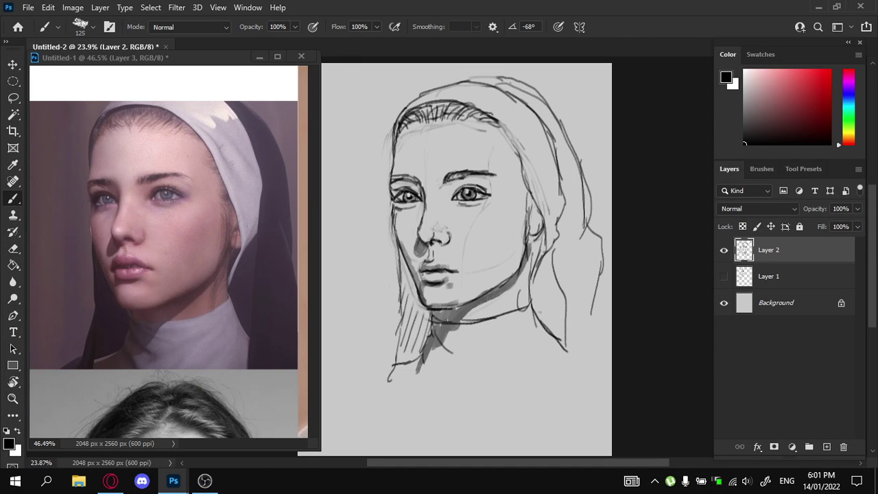
# Reduce the brush size and redraw the headband's inner edge beside the near temple
pyautogui.press('[')
pyautogui.press('[')
pyautogui.press('[')
pyautogui.moveTo(497, 125); pyautogui.dragTo(523, 173)
pyautogui.hotkey('ctrl', 't')
pyautogui.moveTo(382, 229); pyautogui.dragTo(361, 229)
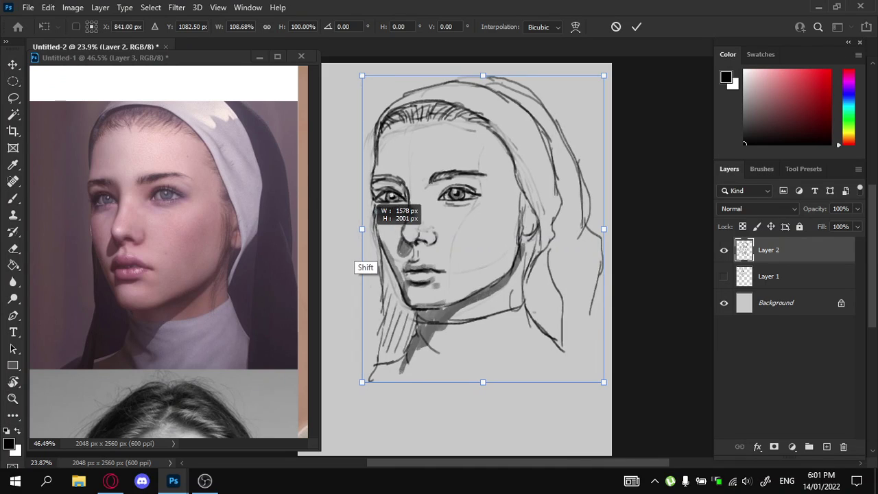
pyautogui.moveTo(482, 70)
pyautogui.mouseDown()
pyautogui.moveTo(531, 125)
pyautogui.moveTo(492, 70)
pyautogui.mouseUp()
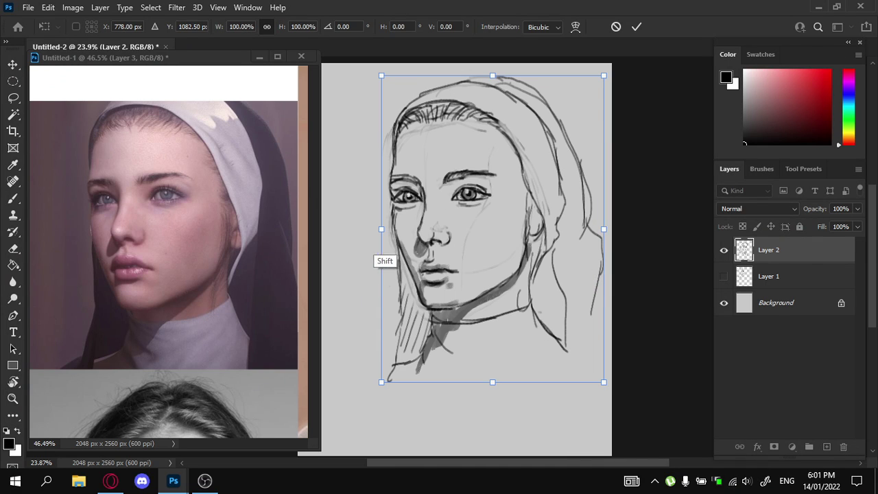
pyautogui.moveTo(381, 229); pyautogui.dragTo(374, 229)
pyautogui.hotkey('ctrl', 'z')
pyautogui.press('b')
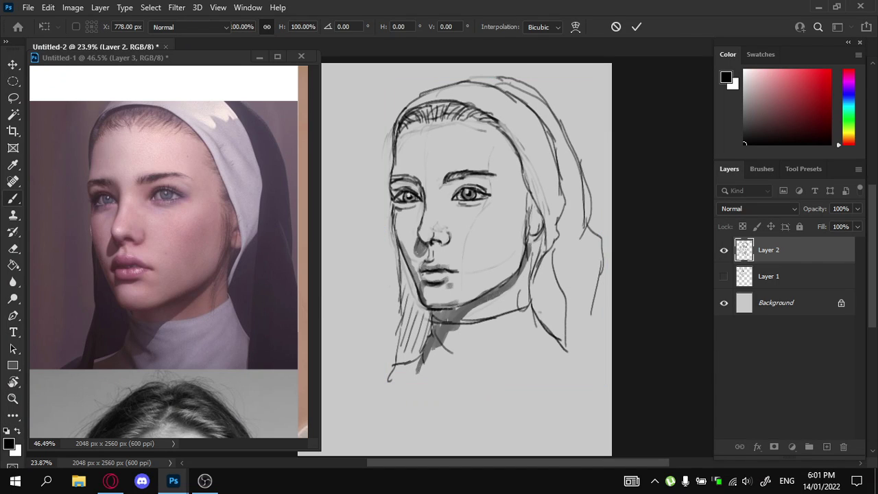
# Fade the far cheek and jaw outline with the eraser, enlarging it to 70 px
pyautogui.press('e')
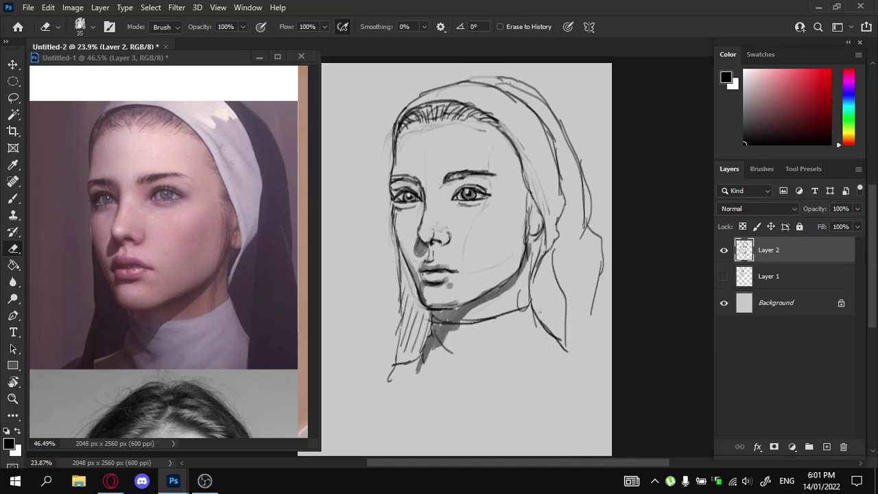
pyautogui.moveTo(401, 242); pyautogui.dragTo(405, 256)
pyautogui.moveTo(390, 208); pyautogui.dragTo(393, 232)
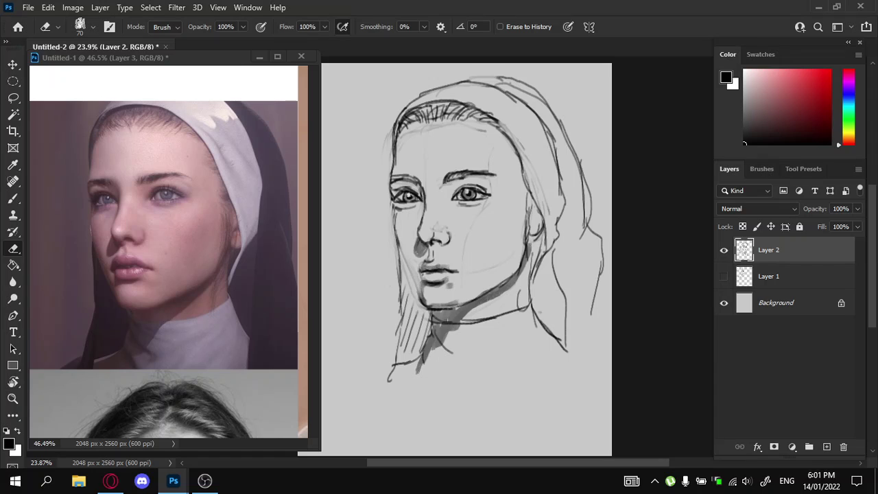
pyautogui.press('v')
# Redraw the far cheek contour below the eye with a 20 px brush, and enlarge the brush to 45 px
pyautogui.press('b')
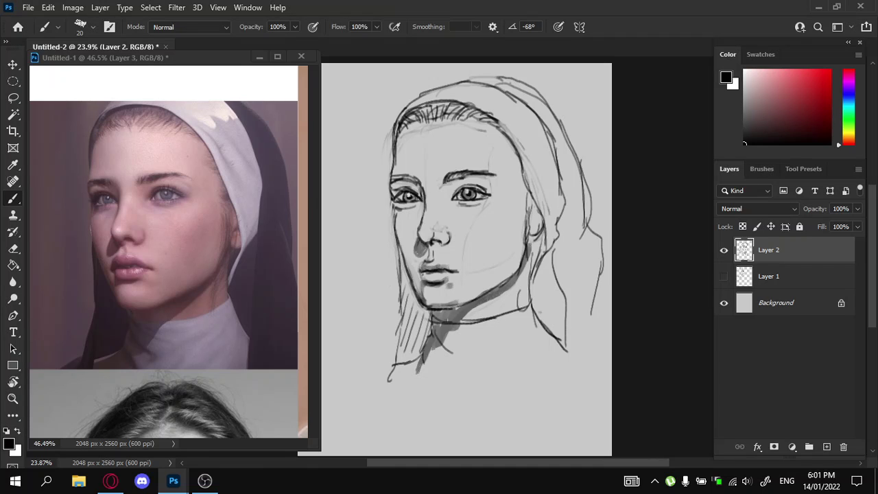
pyautogui.press('e')
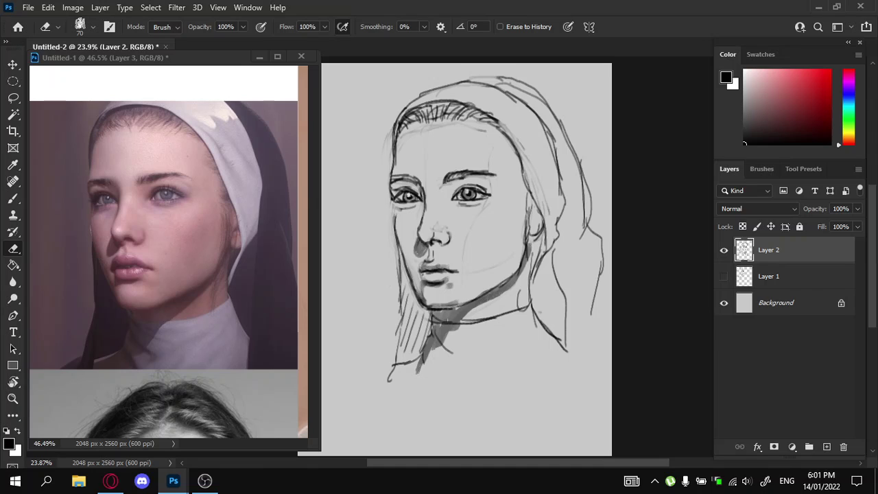
pyautogui.press('b')
pyautogui.moveTo(393, 208); pyautogui.dragTo(395, 221)
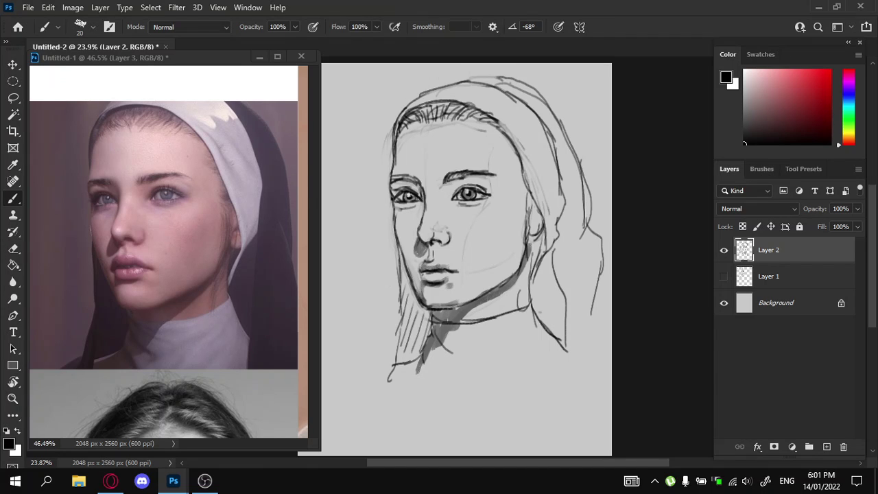
pyautogui.press(']')
pyautogui.press(']')
pyautogui.moveTo(403, 245); pyautogui.dragTo(419, 295)
pyautogui.hotkey('ctrl', 'z')
pyautogui.hotkey('ctrl', 'z')
# Restate the far jaw line and hatch the veil area behind it down to the shoulder with a 45 px brush
pyautogui.moveTo(400, 240); pyautogui.dragTo(421, 296)
pyautogui.moveTo(397, 250); pyautogui.dragTo(407, 350)
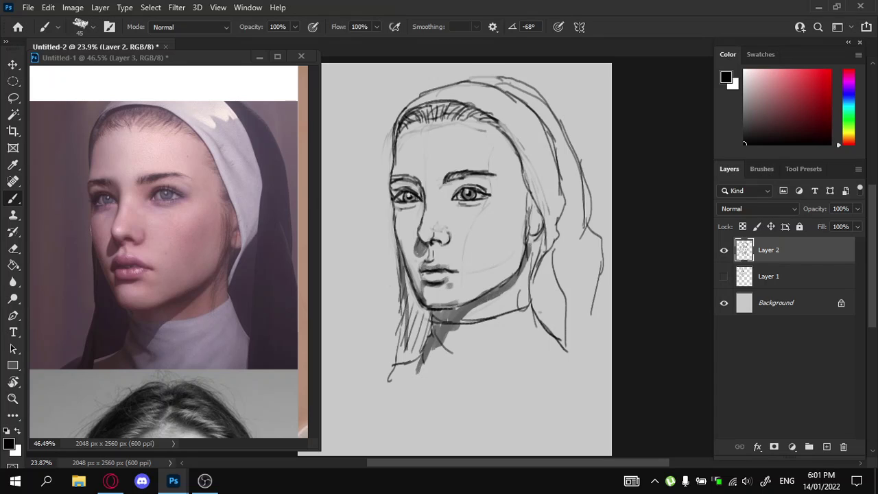
pyautogui.moveTo(409, 273)
pyautogui.mouseDown()
pyautogui.moveTo(406, 339)
pyautogui.moveTo(425, 318)
pyautogui.moveTo(423, 339)
pyautogui.mouseUp()
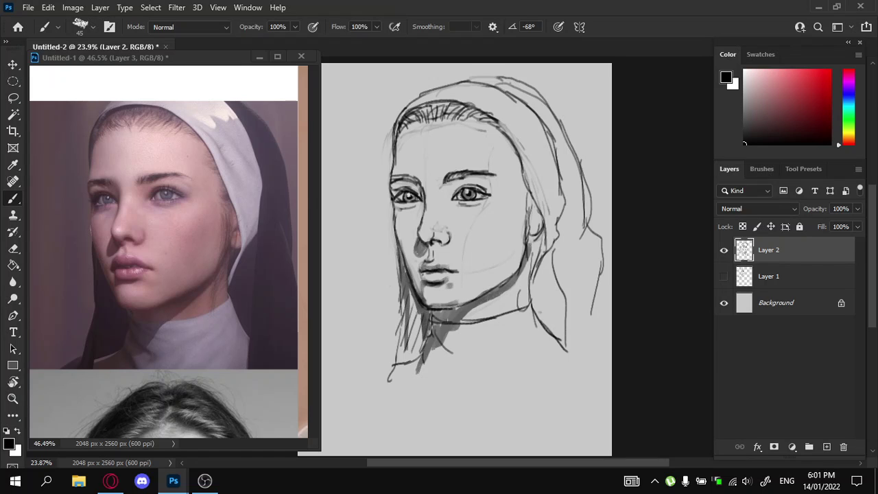
pyautogui.moveTo(421, 307); pyautogui.dragTo(415, 341)
pyautogui.moveTo(413, 288); pyautogui.dragTo(410, 338)
pyautogui.moveTo(407, 297); pyautogui.dragTo(402, 331)
pyautogui.moveTo(405, 296); pyautogui.dragTo(402, 341)
pyautogui.moveTo(408, 323); pyautogui.dragTo(400, 362)
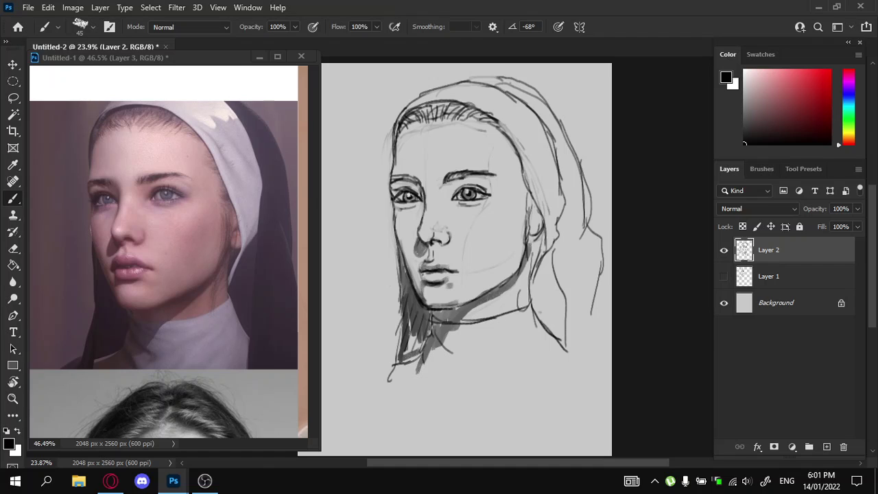
pyautogui.moveTo(410, 316)
pyautogui.mouseDown()
pyautogui.moveTo(406, 354)
pyautogui.moveTo(419, 347)
pyautogui.moveTo(420, 328)
pyautogui.mouseUp()
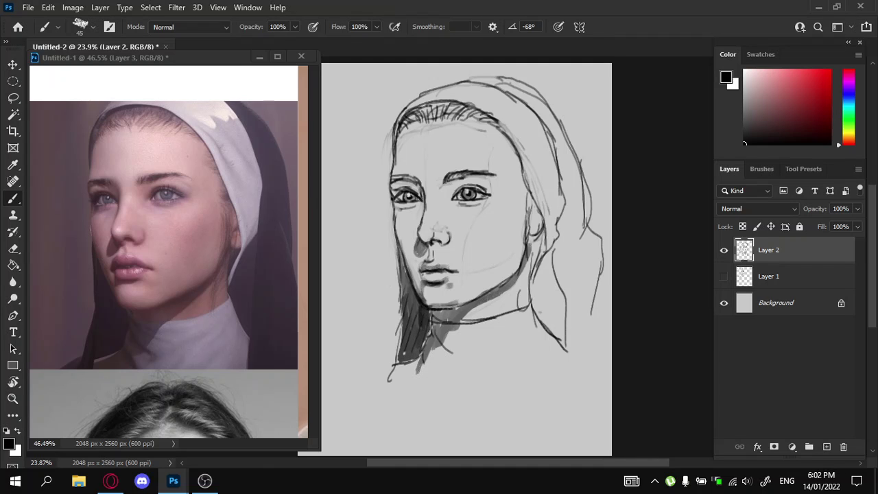
# Deepen the veil's dark tone beside the far jaw and neck, and lighten the smudge below the mouth corner with a 70 px eraser
pyautogui.moveTo(418, 296)
pyautogui.mouseDown()
pyautogui.moveTo(410, 330)
pyautogui.moveTo(406, 296)
pyautogui.mouseUp()
pyautogui.moveTo(409, 264)
pyautogui.mouseDown()
pyautogui.moveTo(401, 285)
pyautogui.moveTo(400, 266)
pyautogui.moveTo(401, 295)
pyautogui.mouseUp()
pyautogui.moveTo(410, 304); pyautogui.dragTo(406, 318)
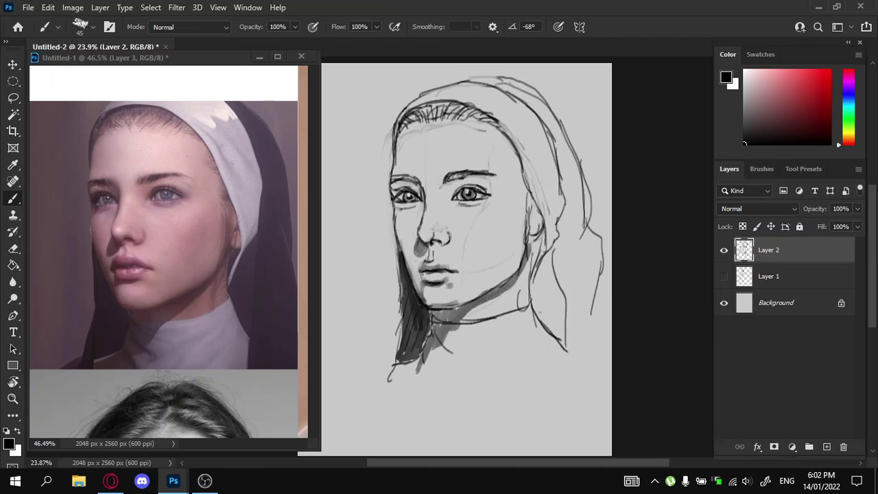
pyautogui.moveTo(418, 347); pyautogui.dragTo(414, 355)
pyautogui.moveTo(429, 328); pyautogui.dragTo(419, 349)
pyautogui.moveTo(415, 298); pyautogui.dragTo(408, 348)
pyautogui.moveTo(410, 287); pyautogui.dragTo(408, 367)
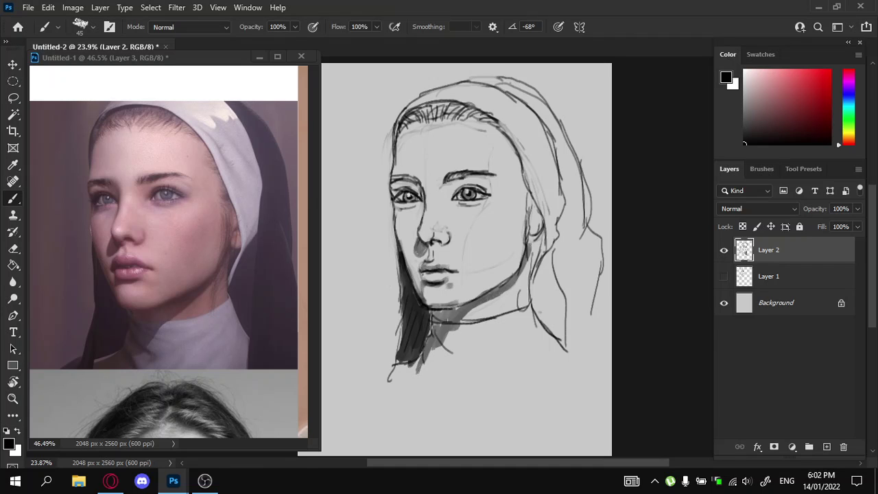
pyautogui.press('e')
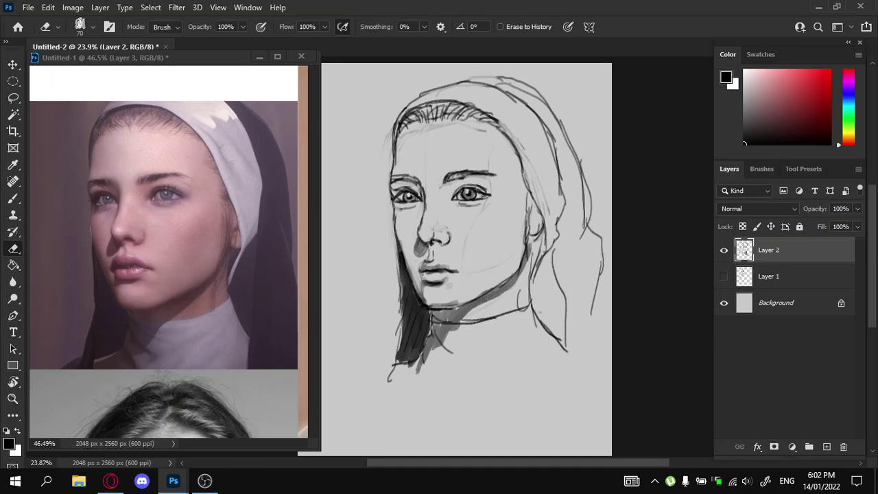
# Draw a lasso selection around the near eye and its eyebrow on Layer 2
pyautogui.press('l')
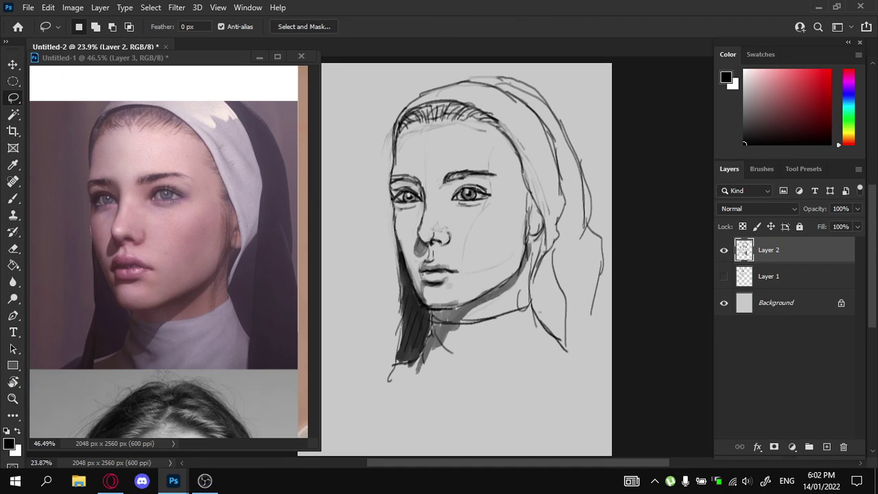
pyautogui.moveTo(438, 168)
pyautogui.mouseDown()
pyautogui.moveTo(510, 218)
pyautogui.moveTo(439, 159)
pyautogui.mouseUp()
# Try to shift the selected eye and eyebrow slightly up and toward the nose with Free Transform
pyautogui.hotkey('ctrl', 't')
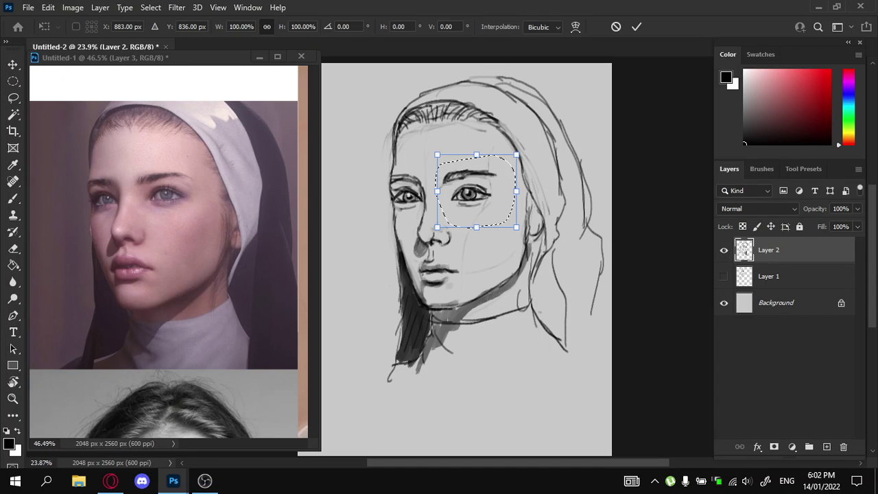
pyautogui.press('Right')
pyautogui.press('Up')
pyautogui.press('Right')
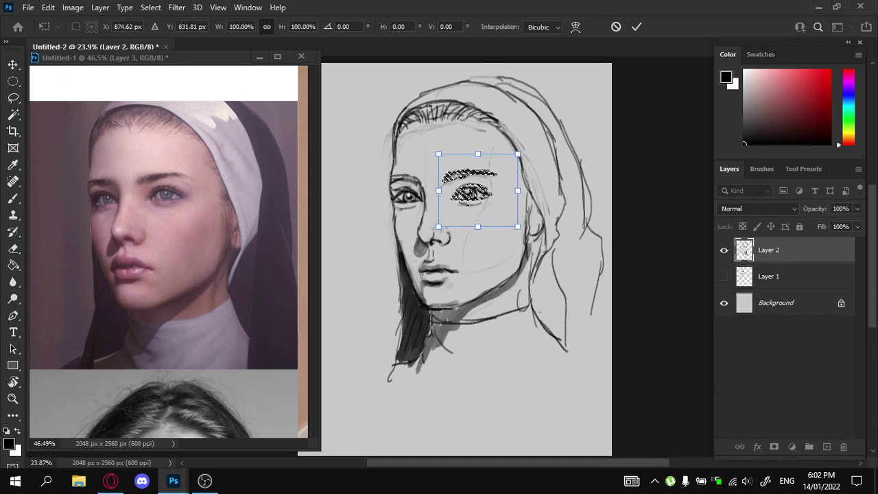
pyautogui.press('Left')
pyautogui.press('Left')
pyautogui.press('Left')
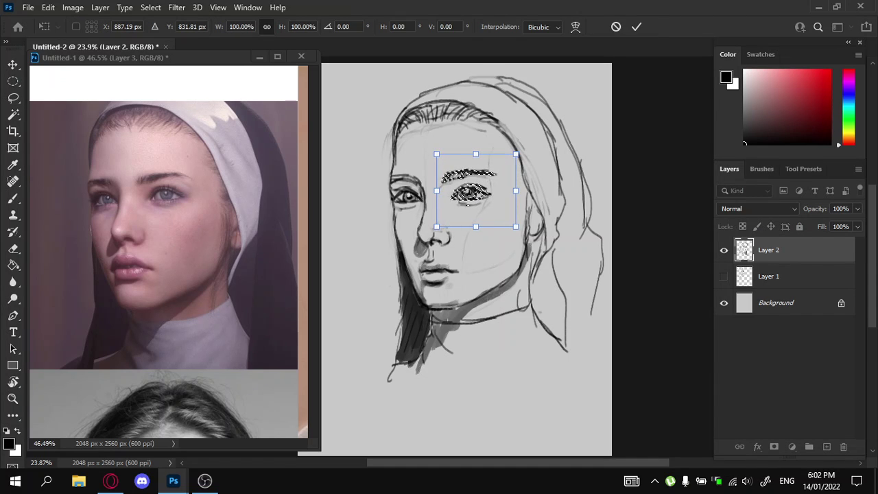
pyautogui.moveTo(436, 185); pyautogui.dragTo(434, 185)
pyautogui.press('Up')
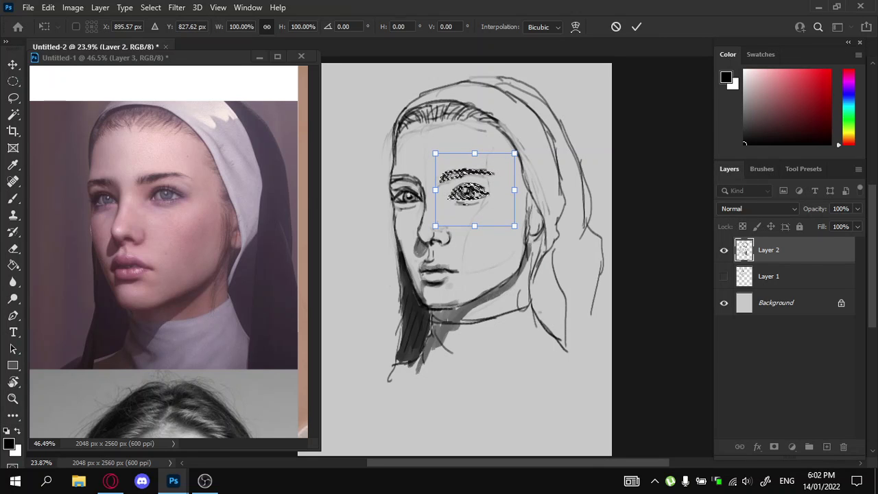
pyautogui.press('Return')
pyautogui.press('b')
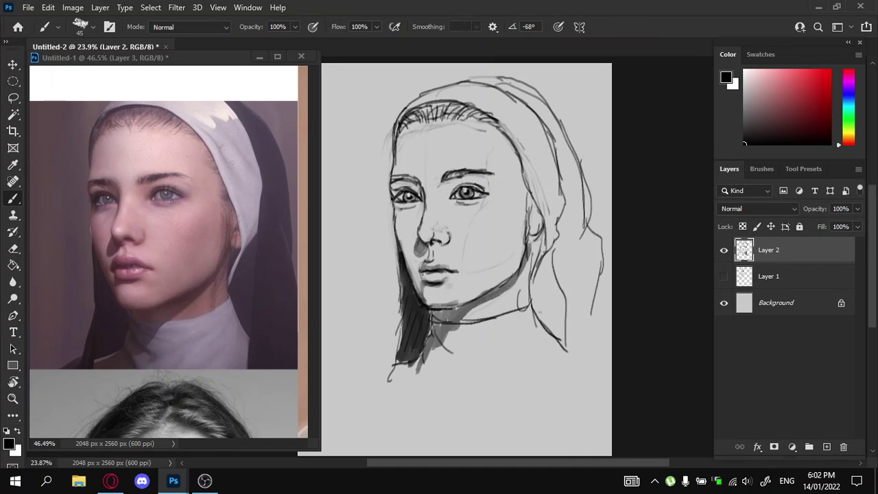
pyautogui.hotkey('ctrl', 'z')
pyautogui.hotkey('ctrl', 'z')
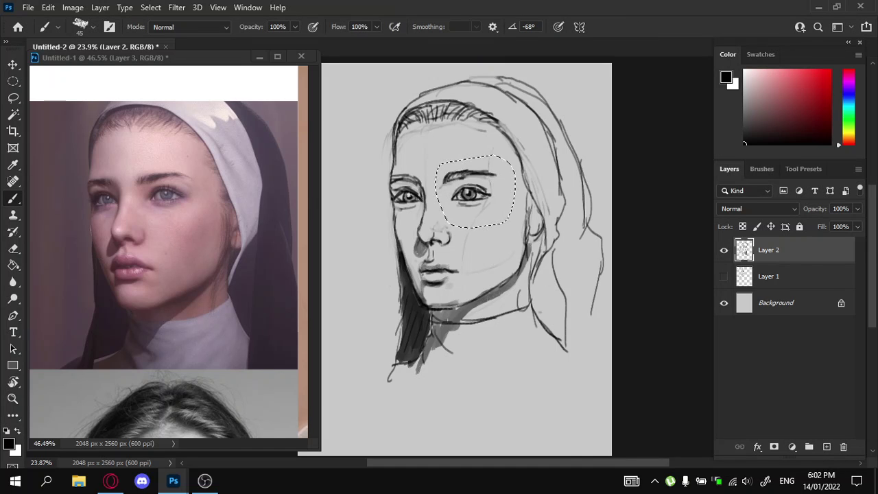
# Move the selected eye and eyebrow straight up by about 8 px with Free Transform
pyautogui.hotkey('ctrl', 't')
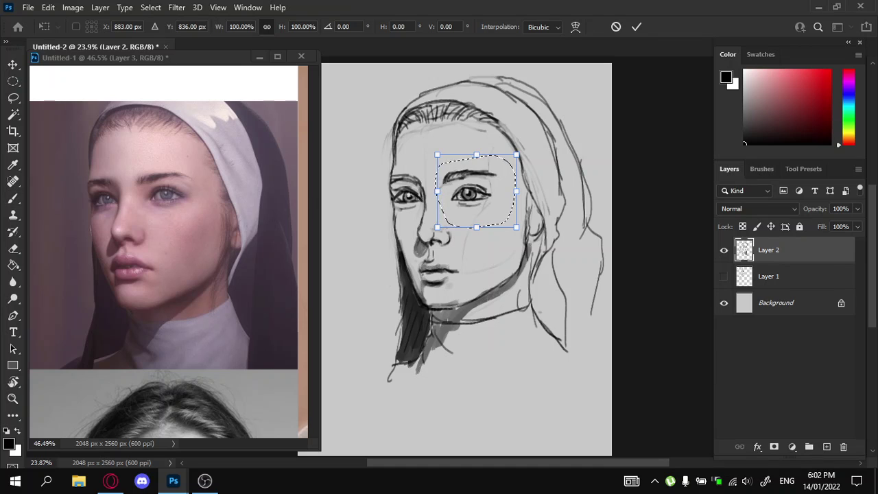
pyautogui.press('Up')
pyautogui.press('Up')
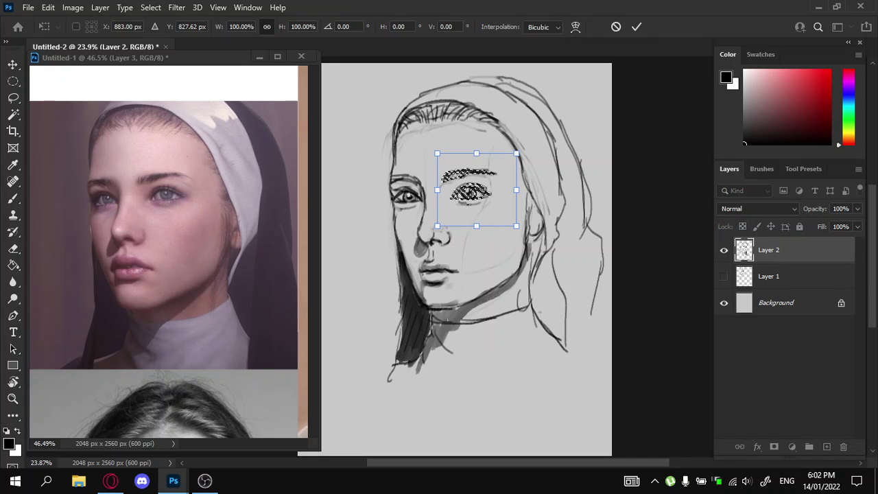
pyautogui.press('Return')
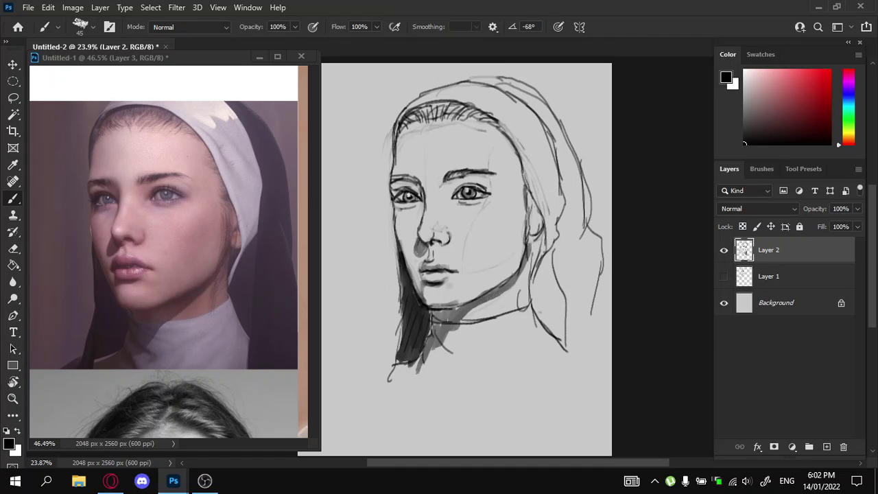
# Shade the jawline shadow, the side of the neck collar and the area below the ear with grey brush strokes
pyautogui.press('e')
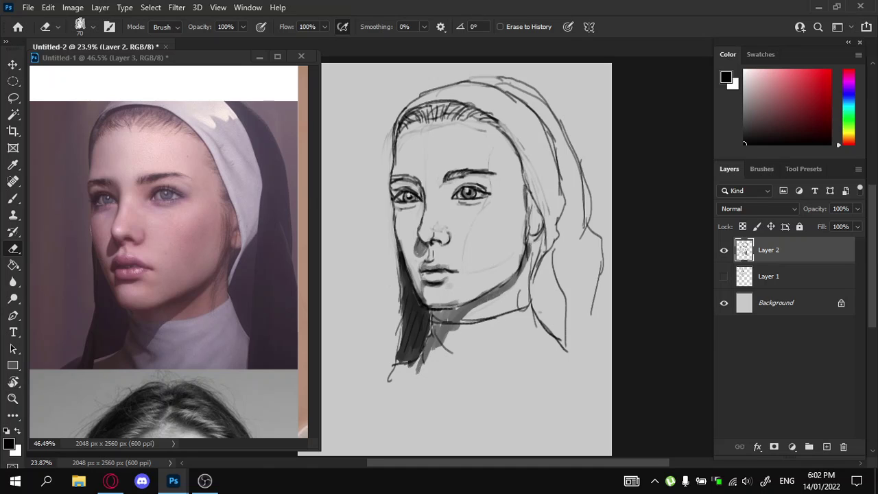
pyautogui.press('b')
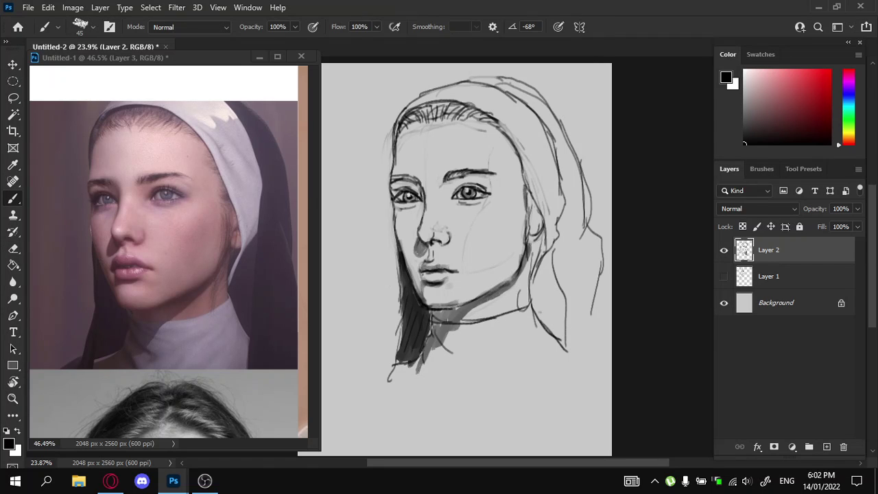
pyautogui.moveTo(523, 289); pyautogui.dragTo(524, 309)
pyautogui.moveTo(531, 236); pyautogui.dragTo(540, 277)
pyautogui.moveTo(548, 246); pyautogui.dragTo(541, 267)
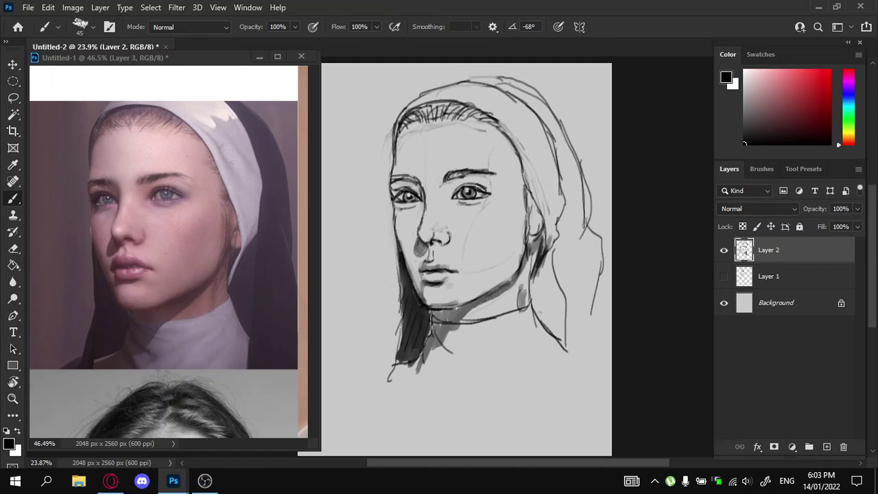
# Try shading the side of the white head covering beside the forehead with broad grey strokes
pyautogui.press(']')
pyautogui.moveTo(507, 132)
pyautogui.mouseDown()
pyautogui.moveTo(517, 116)
pyautogui.moveTo(536, 115)
pyautogui.moveTo(556, 214)
pyautogui.moveTo(561, 190)
pyautogui.moveTo(551, 232)
pyautogui.moveTo(513, 133)
pyautogui.moveTo(521, 132)
pyautogui.moveTo(526, 164)
pyautogui.moveTo(534, 123)
pyautogui.mouseUp()
pyautogui.hotkey('ctrl', 'z')
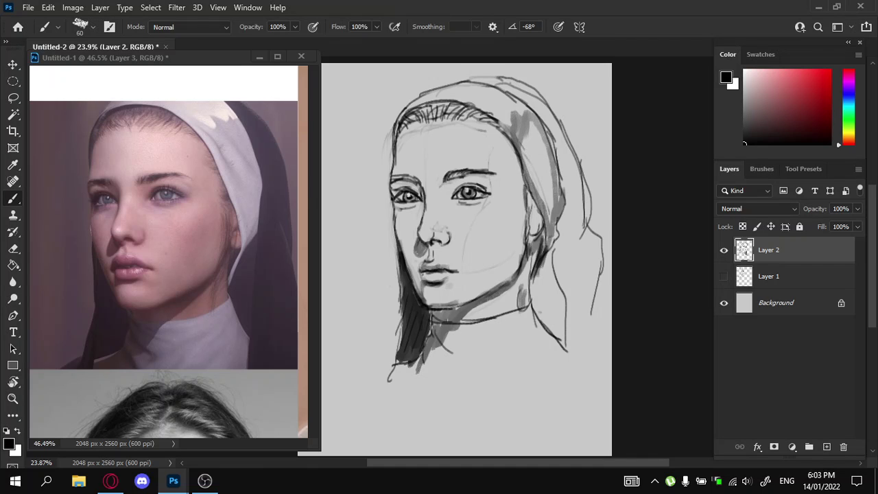
pyautogui.hotkey('ctrl', 'z')
pyautogui.hotkey('ctrl', 'z')
pyautogui.hotkey('ctrl', 'z')
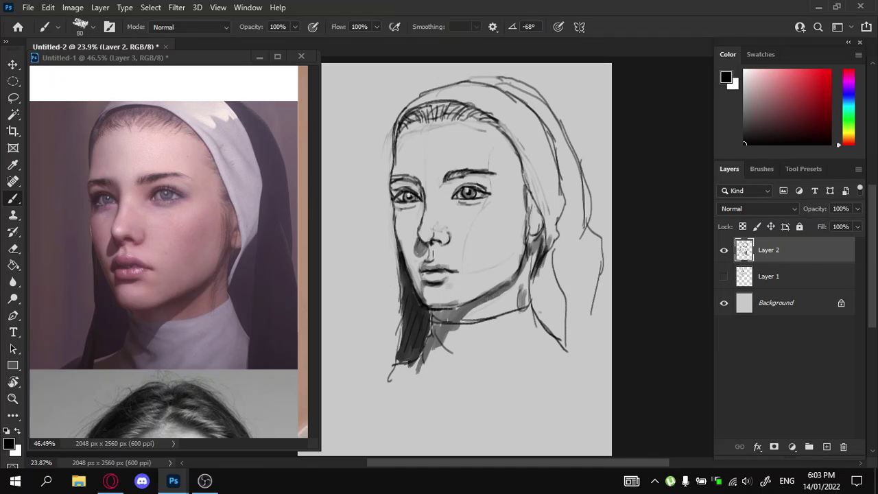
pyautogui.moveTo(505, 126)
pyautogui.mouseDown()
pyautogui.moveTo(529, 121)
pyautogui.moveTo(545, 147)
pyautogui.moveTo(557, 192)
pyautogui.moveTo(551, 240)
pyautogui.moveTo(522, 137)
pyautogui.moveTo(545, 202)
pyautogui.moveTo(536, 134)
pyautogui.moveTo(557, 211)
pyautogui.mouseUp()
pyautogui.hotkey('ctrl', 'z')
# Shade the side of the white head covering grey with a size 100 brush and soften the shadow's upper end with the eraser
pyautogui.moveTo(544, 137); pyautogui.dragTo(550, 166)
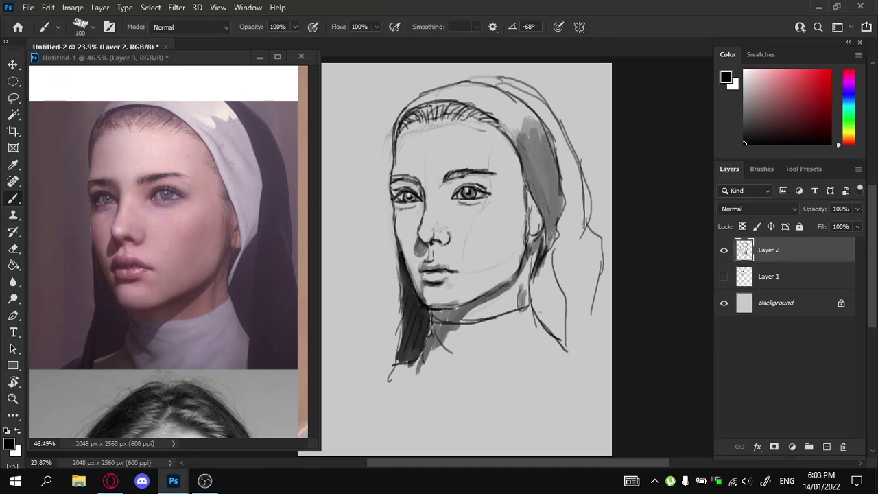
pyautogui.press('e')
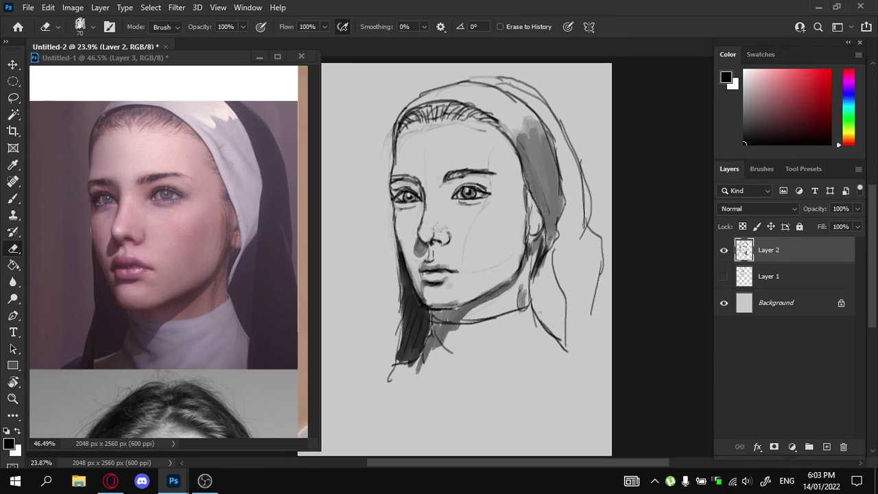
pyautogui.moveTo(522, 135); pyautogui.dragTo(533, 119)
# Fill the outer veil with dark grey using a size 100 brush, from the top of the head down to the shoulder
pyautogui.press('b')
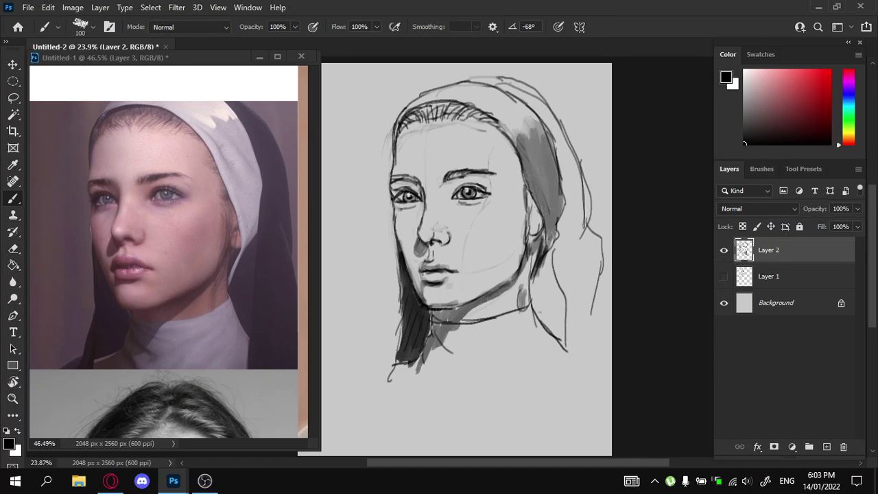
pyautogui.moveTo(517, 85)
pyautogui.mouseDown()
pyautogui.moveTo(497, 80)
pyautogui.moveTo(553, 127)
pyautogui.moveTo(580, 181)
pyautogui.moveTo(565, 233)
pyautogui.moveTo(579, 188)
pyautogui.moveTo(589, 230)
pyautogui.moveTo(583, 244)
pyautogui.moveTo(566, 237)
pyautogui.moveTo(537, 302)
pyautogui.moveTo(561, 343)
pyautogui.moveTo(568, 288)
pyautogui.moveTo(594, 236)
pyautogui.moveTo(600, 271)
pyautogui.moveTo(588, 314)
pyautogui.moveTo(595, 244)
pyautogui.mouseUp()
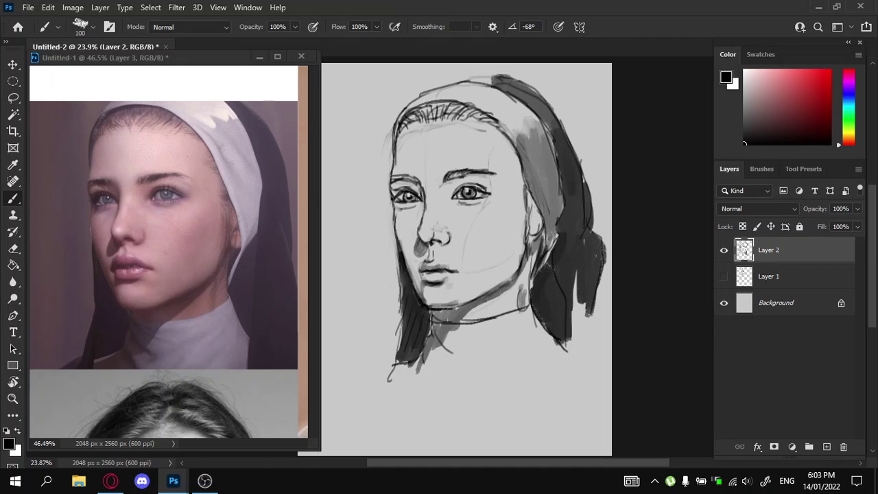
pyautogui.moveTo(575, 278); pyautogui.dragTo(583, 329)
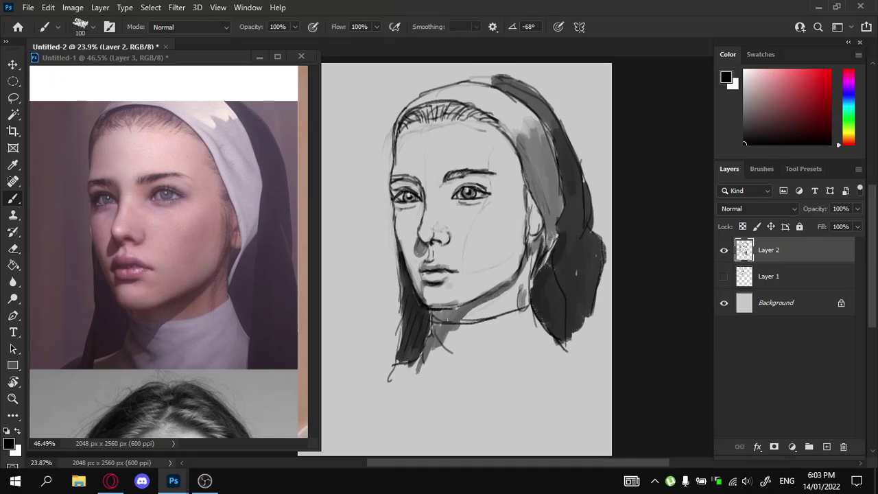
pyautogui.moveTo(554, 152)
pyautogui.mouseDown()
pyautogui.moveTo(534, 99)
pyautogui.moveTo(514, 79)
pyautogui.moveTo(484, 73)
pyautogui.moveTo(507, 73)
pyautogui.mouseUp()
pyautogui.press('e')
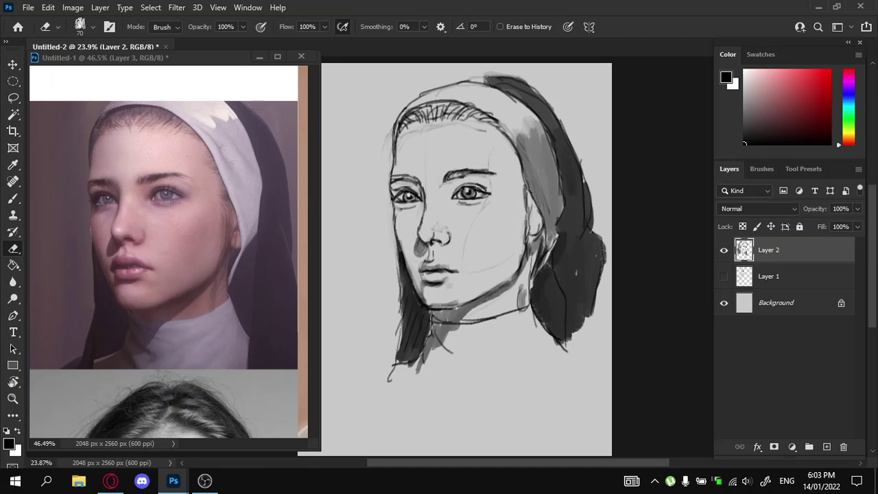
# Reduce the brush size to 40 and darken the shading around both eyes and the far eyebrow
pyautogui.press('b')
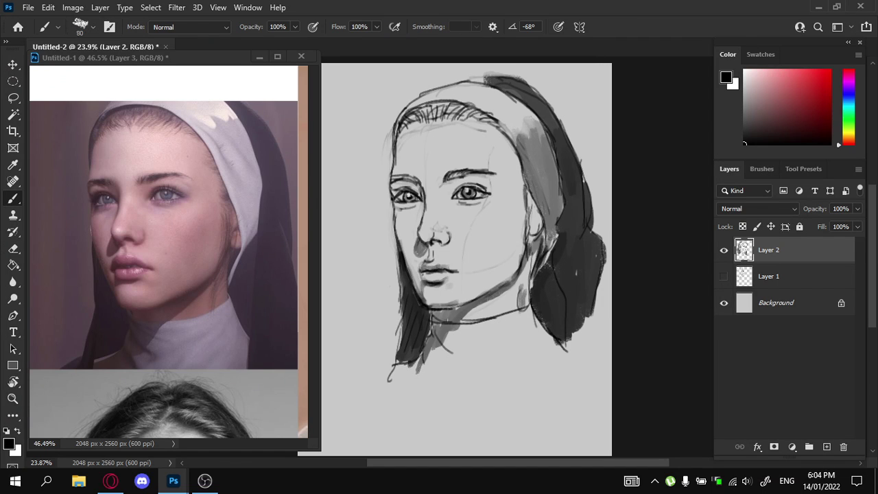
pyautogui.press('[')
pyautogui.press('[')
pyautogui.press('[')
pyautogui.press('[')
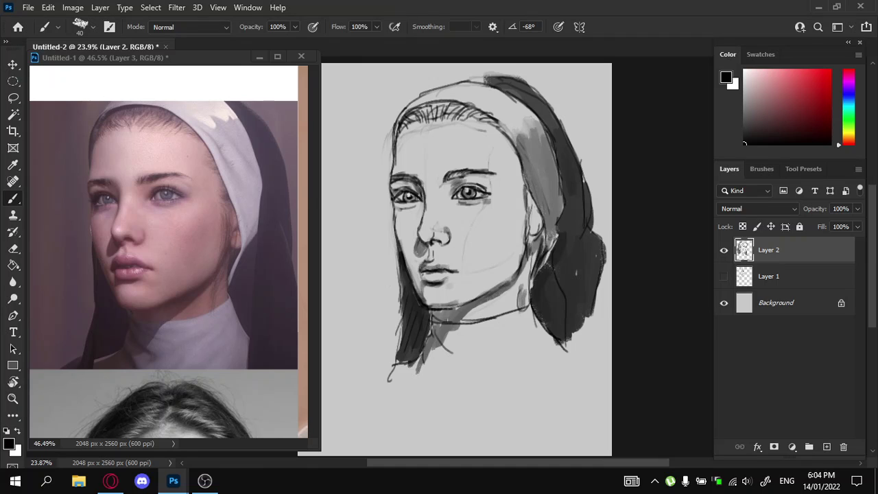
# Lasso the mouth and start a Free Transform on the selection
pyautogui.press('l')
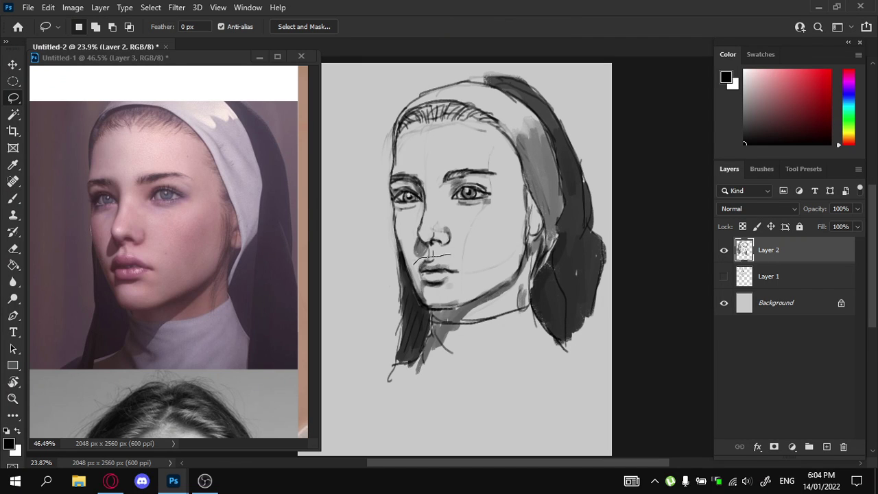
pyautogui.moveTo(414, 262)
pyautogui.mouseDown()
pyautogui.moveTo(447, 291)
pyautogui.moveTo(470, 265)
pyautogui.moveTo(453, 253)
pyautogui.moveTo(417, 260)
pyautogui.moveTo(417, 280)
pyautogui.moveTo(428, 292)
pyautogui.moveTo(470, 265)
pyautogui.mouseUp()
pyautogui.hotkey('ctrl', 't')
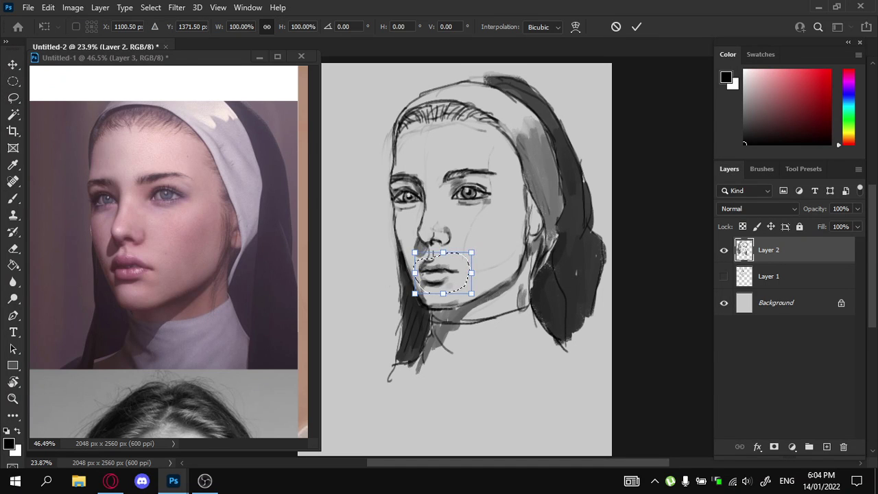
pyautogui.rightClick(473, 268)
pyautogui.press('Escape')
pyautogui.moveTo(472, 272); pyautogui.dragTo(477, 267)
pyautogui.hotkey('ctrl', 'z')
pyautogui.hotkey('ctrl', 'z')
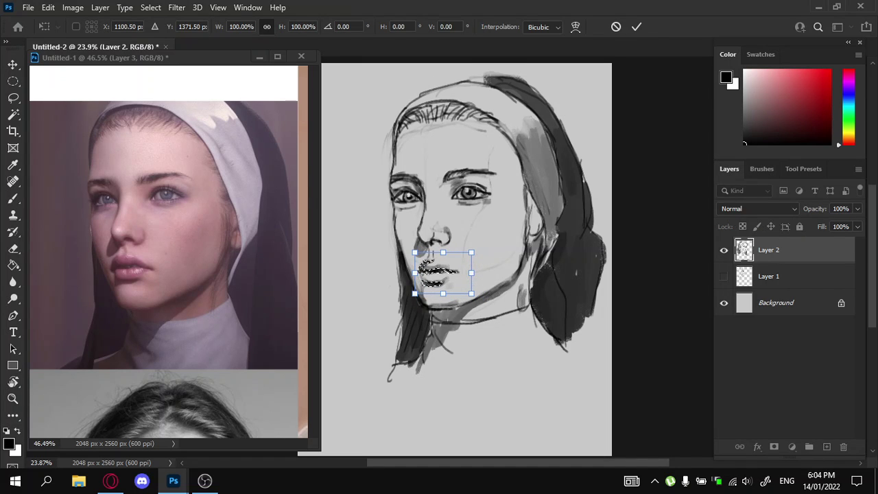
# Scale the mouth up to 113.55%, nudge it slightly left, apply the transform and deselect
pyautogui.moveTo(471, 273); pyautogui.dragTo(479, 268)
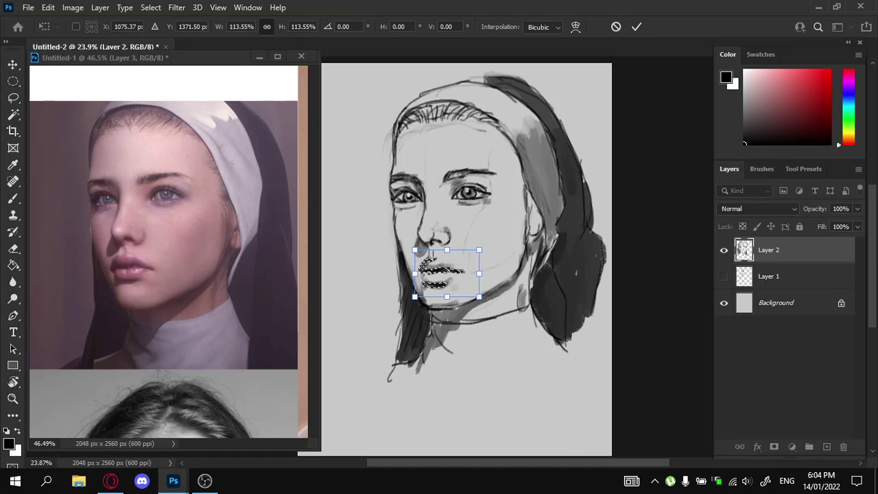
pyautogui.press('Left')
pyautogui.press('Left')
pyautogui.press('Left')
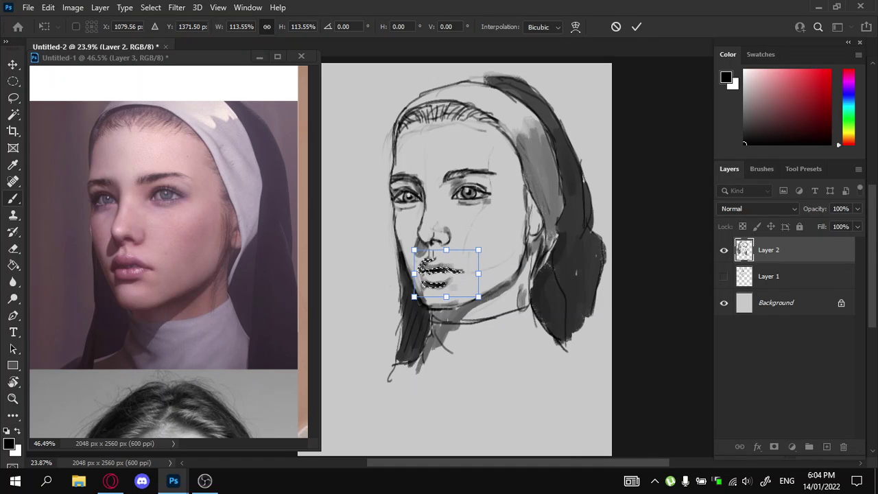
pyautogui.press('Return')
pyautogui.hotkey('ctrl', 'd')
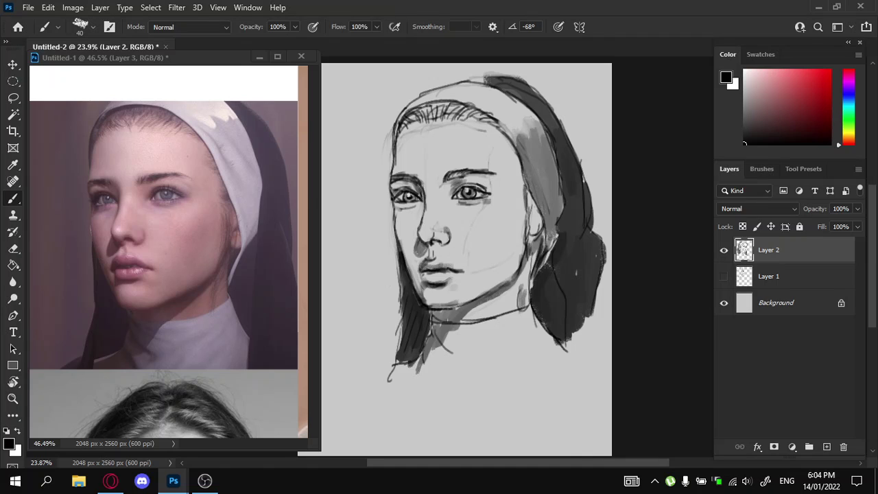
pyautogui.hotkey('ctrl', 'z')
pyautogui.hotkey('ctrl', 'd')
# Paint a grey shading patch on the near cheek with a size 150 brush
pyautogui.press('e')
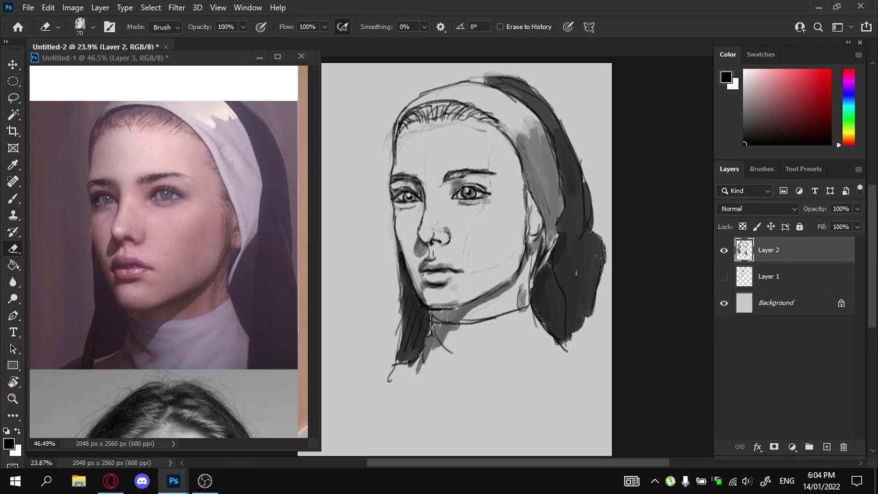
pyautogui.press('b')
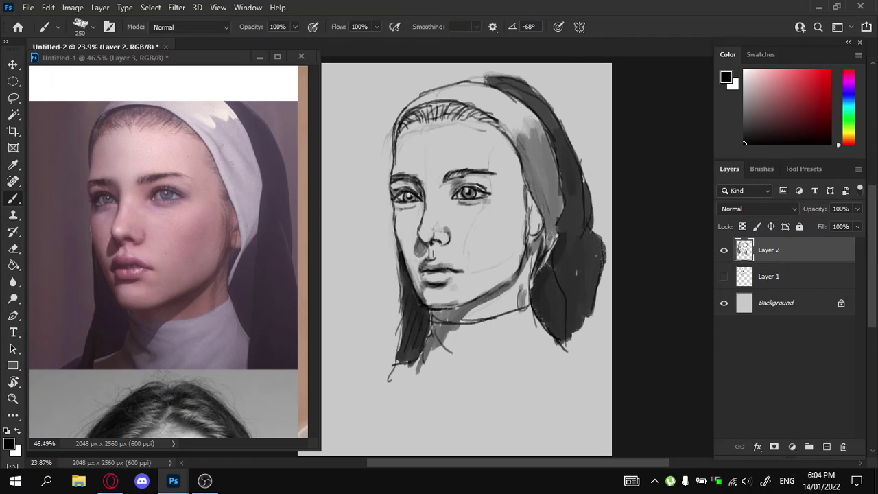
pyautogui.moveTo(500, 225)
pyautogui.mouseDown()
pyautogui.moveTo(501, 235)
pyautogui.moveTo(486, 237)
pyautogui.moveTo(511, 226)
pyautogui.moveTo(491, 273)
pyautogui.moveTo(481, 232)
pyautogui.moveTo(515, 216)
pyautogui.moveTo(495, 274)
pyautogui.moveTo(477, 270)
pyautogui.mouseUp()
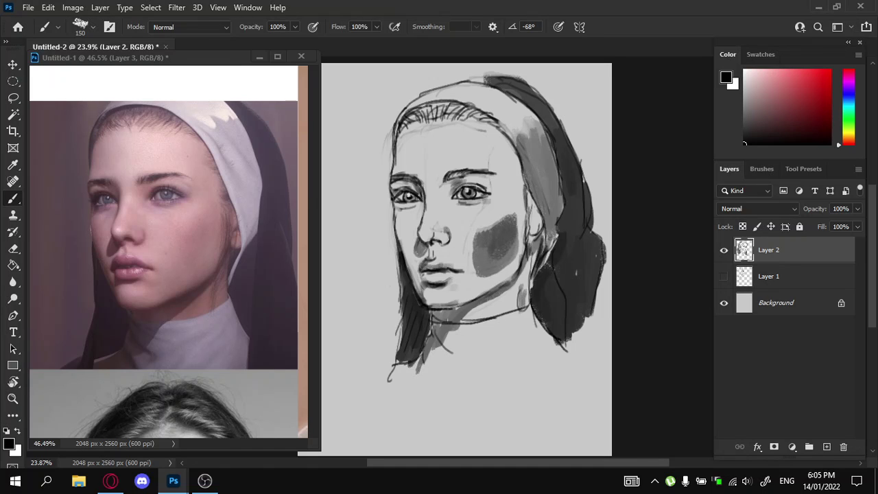
# Lighten the cheek shading to a faint tone and soften its edges with the size 70 eraser
pyautogui.press('e')
pyautogui.moveTo(476, 233)
pyautogui.mouseDown()
pyautogui.moveTo(482, 273)
pyautogui.moveTo(516, 232)
pyautogui.moveTo(511, 266)
pyautogui.moveTo(490, 275)
pyautogui.moveTo(494, 223)
pyautogui.mouseUp()
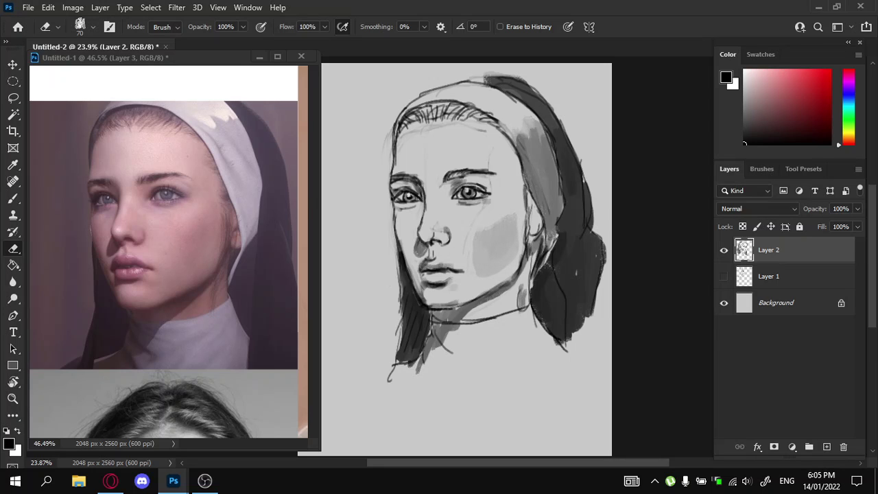
pyautogui.moveTo(480, 274)
pyautogui.mouseDown()
pyautogui.moveTo(484, 253)
pyautogui.moveTo(514, 247)
pyautogui.moveTo(493, 226)
pyautogui.moveTo(482, 249)
pyautogui.mouseUp()
pyautogui.moveTo(505, 218); pyautogui.dragTo(488, 236)
pyautogui.moveTo(486, 233); pyautogui.dragTo(476, 246)
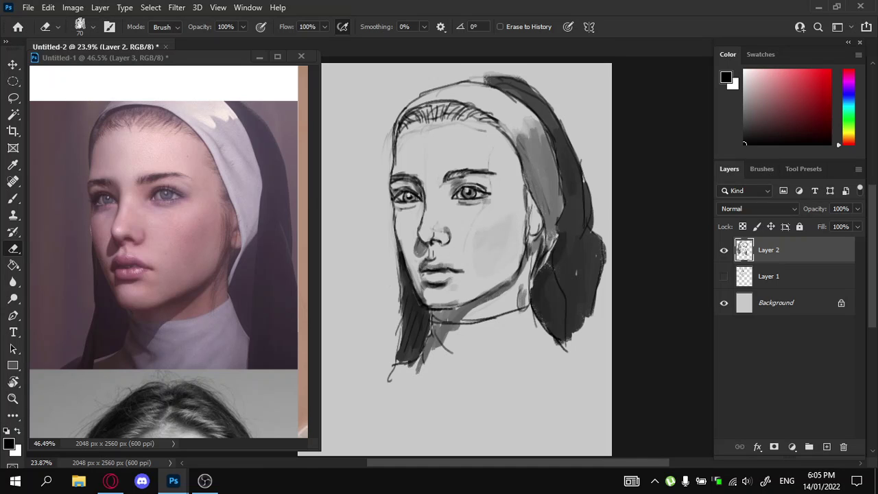
pyautogui.press('b')
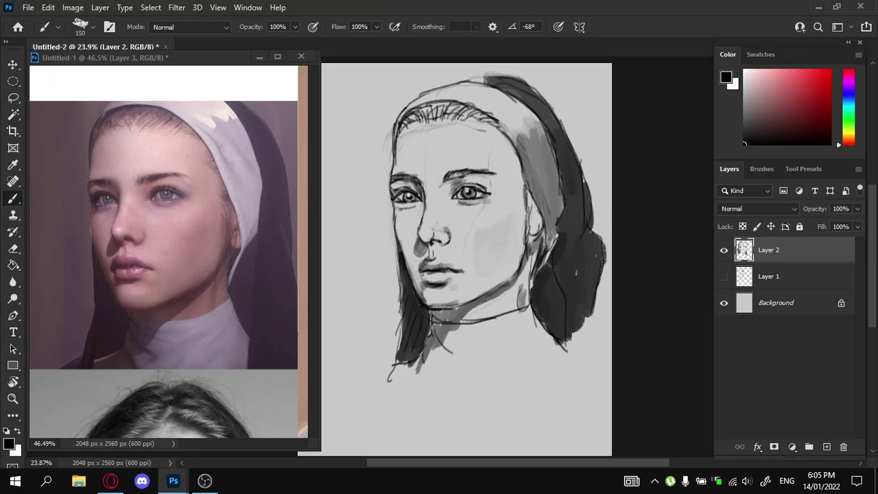
# Shade the temple beside the near eyebrow with a size 80 brush and lighten the patch with the size 70 eraser
pyautogui.press('[')
pyautogui.press('[')
pyautogui.press('[')
pyautogui.press('[')
pyautogui.press('[')
pyautogui.press('[')
pyautogui.press('e')
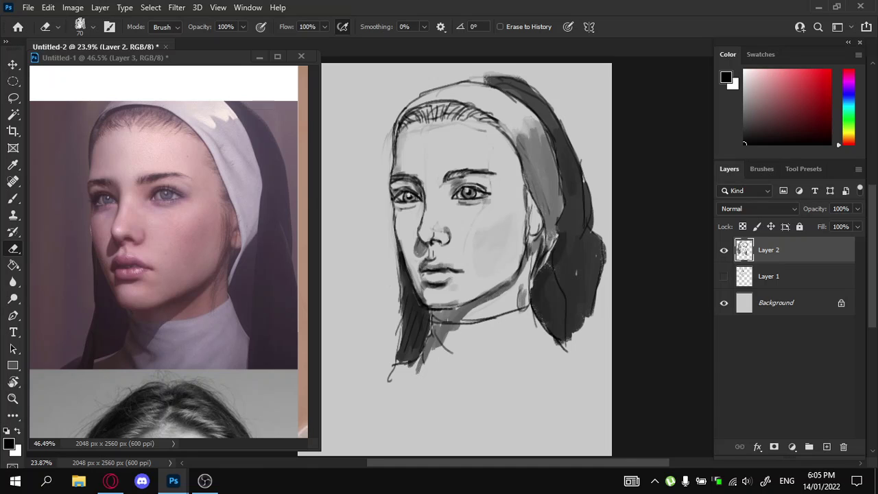
pyautogui.press('b')
pyautogui.moveTo(490, 164); pyautogui.dragTo(504, 169)
pyautogui.hotkey('ctrl', 'z')
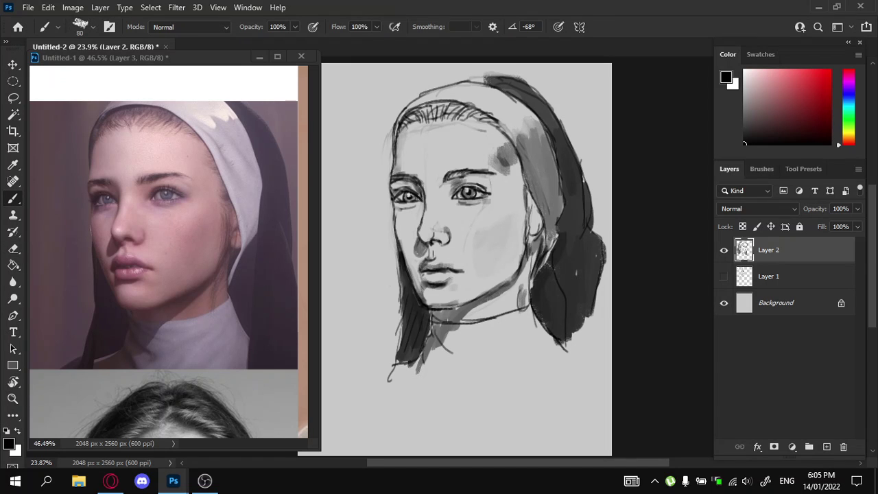
pyautogui.moveTo(493, 160)
pyautogui.mouseDown()
pyautogui.moveTo(490, 168)
pyautogui.moveTo(505, 162)
pyautogui.moveTo(500, 149)
pyautogui.moveTo(510, 147)
pyautogui.moveTo(506, 164)
pyautogui.moveTo(491, 171)
pyautogui.moveTo(510, 148)
pyautogui.mouseUp()
pyautogui.press('e')
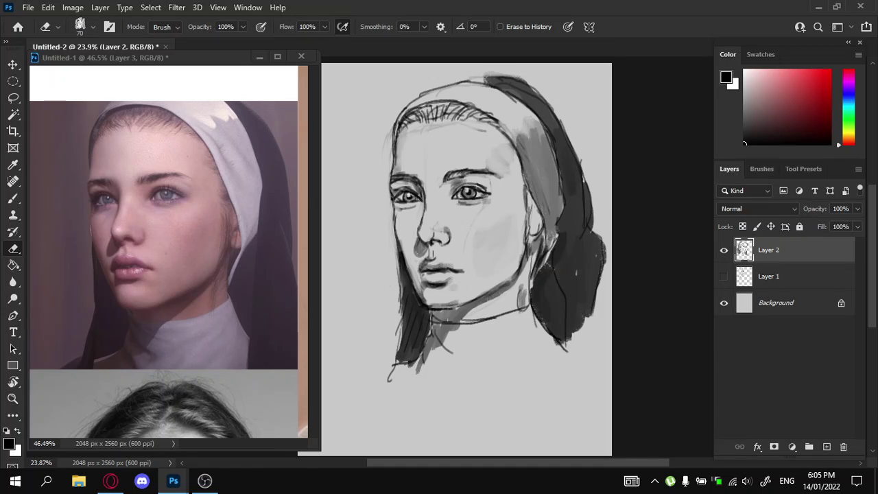
# Save the drawing to the Desktop as a Photoshop file named 109
pyautogui.hotkey('ctrl', 's')
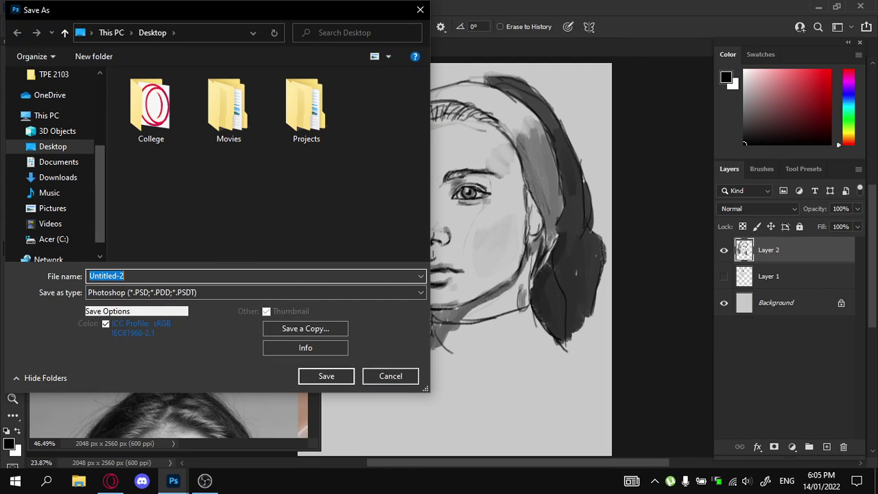
pyautogui.click(256, 292)
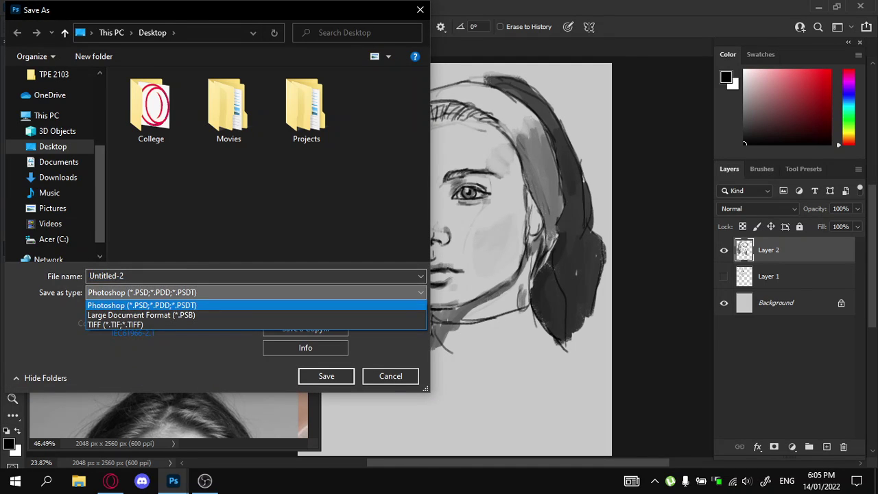
pyautogui.click(194, 276)
pyautogui.click(195, 276)
pyautogui.write('19')
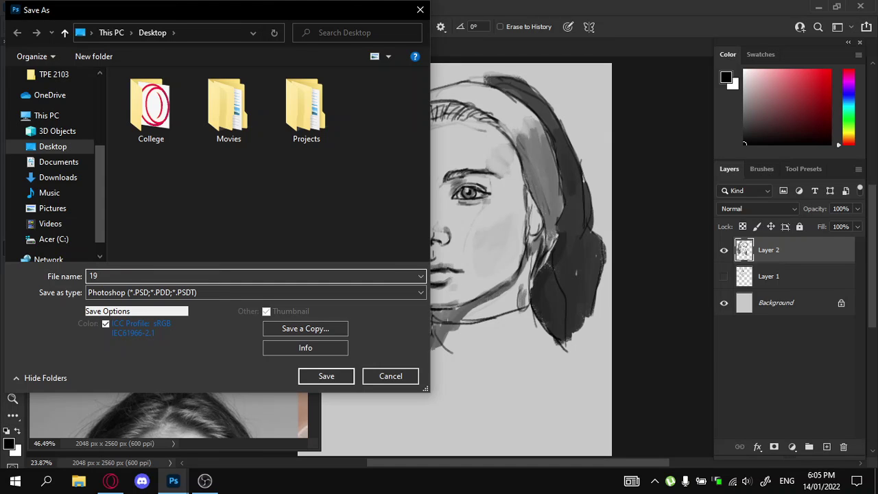
pyautogui.press('BackSpace')
pyautogui.write('09')
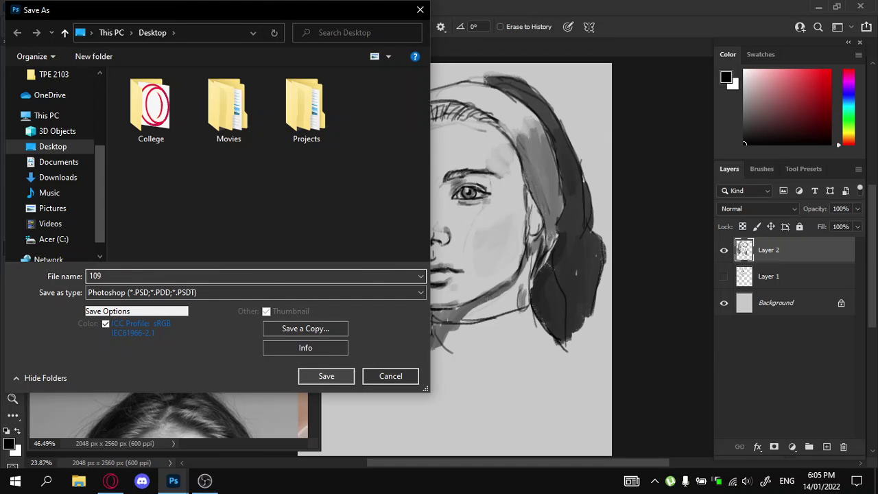
pyautogui.press('Return')
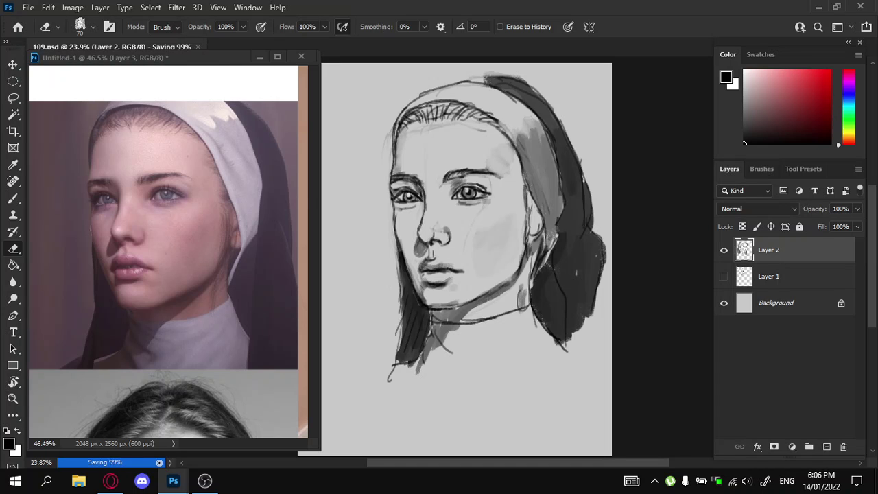
# Reselect the veiled woman's sketch layer, Layer 2, and save the file again
pyautogui.click(204, 480)
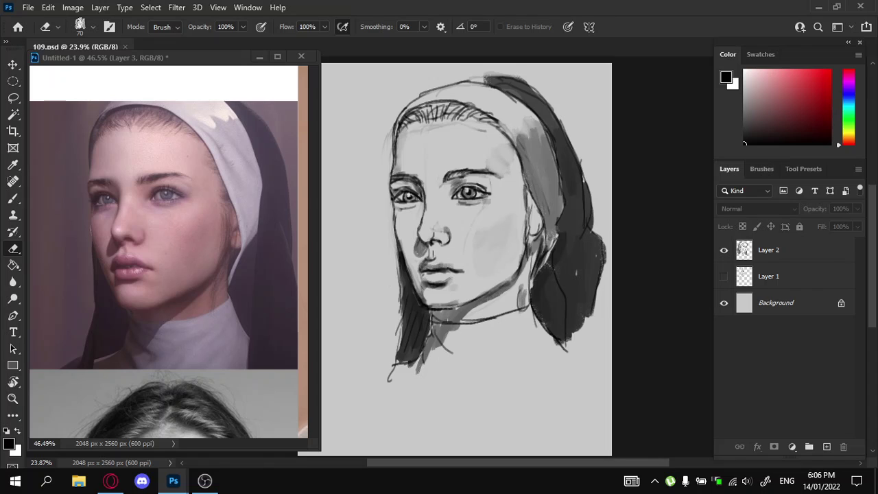
pyautogui.click(781, 249)
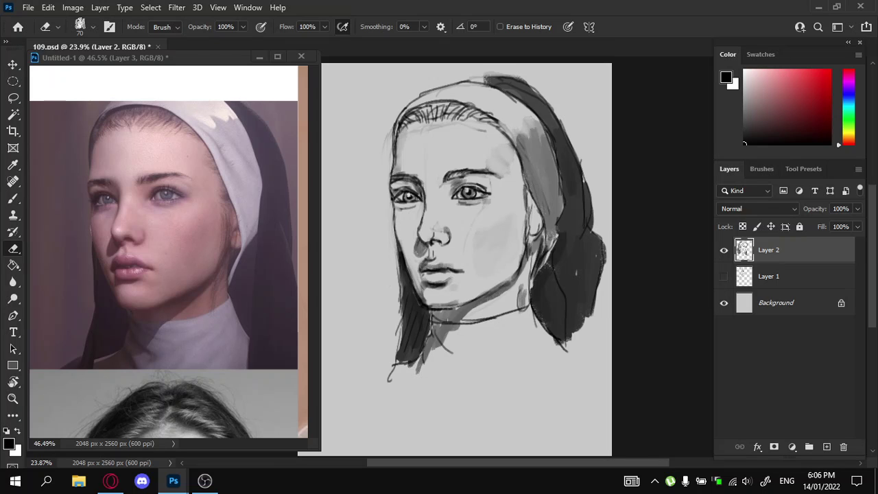
pyautogui.hotkey('ctrl', 's')
# Add a new empty layer above the portrait sketch and flip the canvas view horizontally
pyautogui.moveTo(467, 260); pyautogui.dragTo(510, 254)
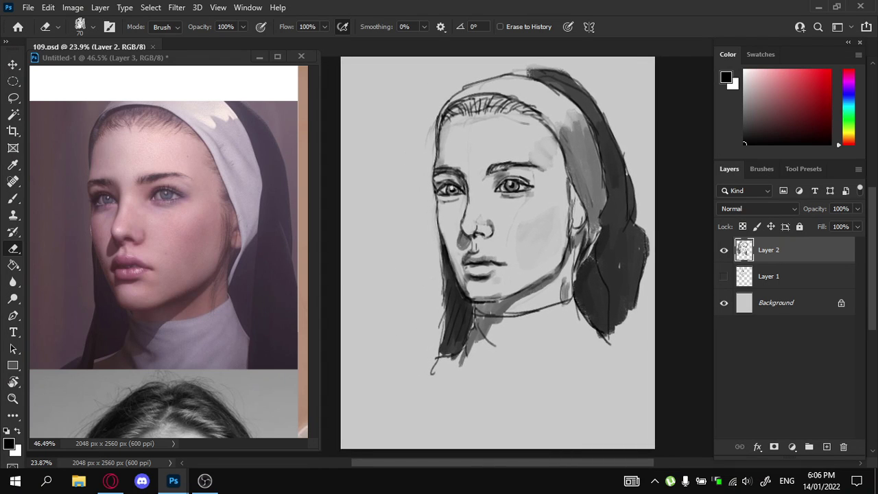
pyautogui.click(827, 446)
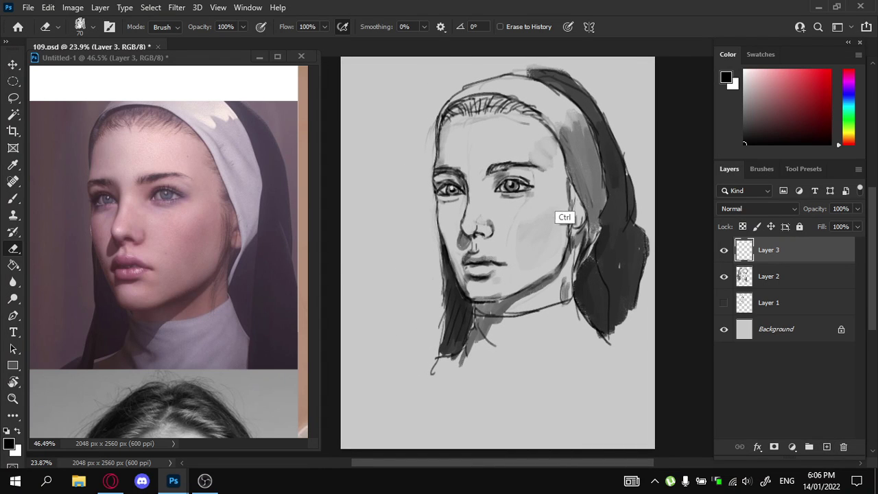
pyautogui.hotkey('ctrl', 'h')
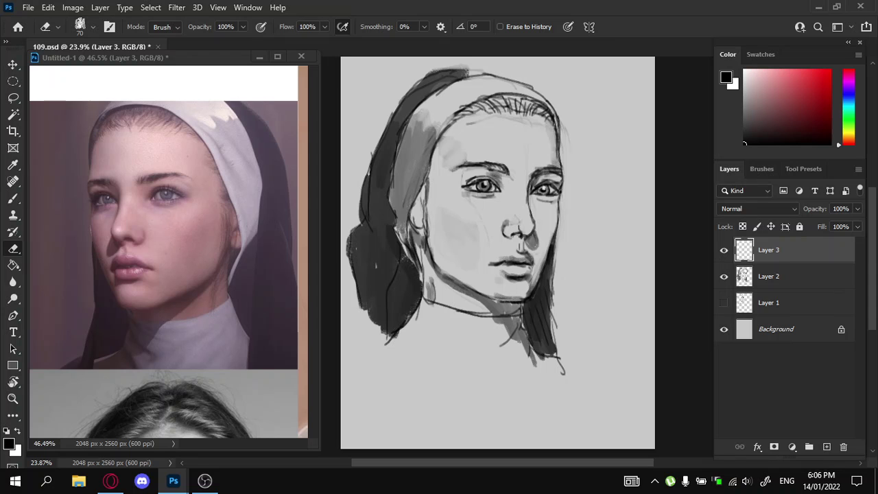
# Flip the reference canvas horizontally and frame the black-and-white photo of the open-mouthed woman
pyautogui.click(151, 61)
pyautogui.hotkey('ctrl', 'h')
pyautogui.moveTo(257, 350); pyautogui.dragTo(86, 132)
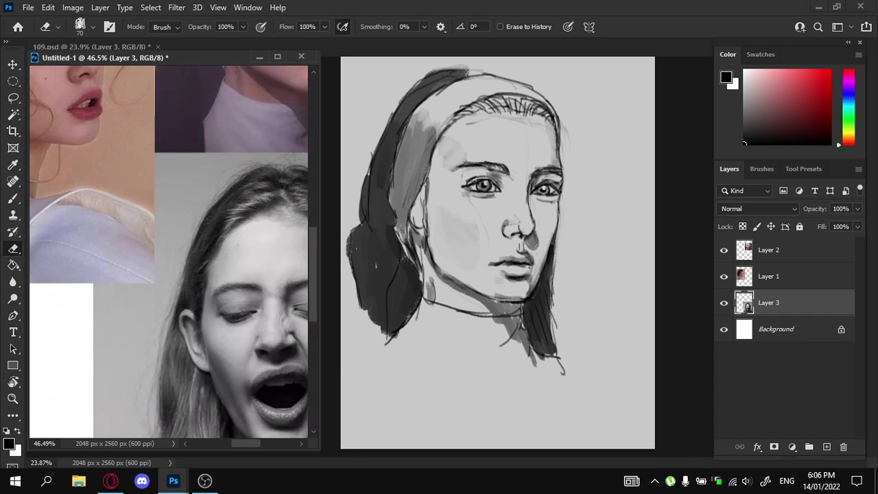
pyautogui.press('z')
pyautogui.moveTo(224, 244); pyautogui.dragTo(199, 243)
pyautogui.moveTo(240, 268); pyautogui.dragTo(180, 217)
pyautogui.moveTo(672, 227)
pyautogui.mouseDown()
pyautogui.moveTo(619, 227)
pyautogui.moveTo(670, 227)
pyautogui.mouseUp()
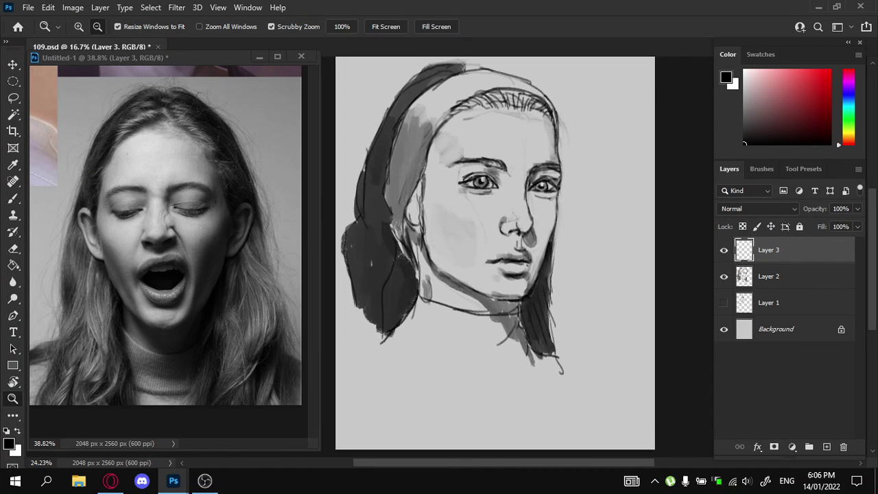
# Hide the veiled woman's sketch on Layer 2, keep Layer 3 visible, and fit the blank canvas to the screen
pyautogui.click(724, 250)
pyautogui.hotkey('ctrl', ',')
pyautogui.click(723, 276)
pyautogui.moveTo(491, 254)
pyautogui.mouseDown()
pyautogui.moveTo(517, 258)
pyautogui.moveTo(482, 257)
pyautogui.moveTo(519, 255)
pyautogui.moveTo(501, 255)
pyautogui.mouseUp()
pyautogui.click(452, 128)
pyautogui.click(388, 27)
# Sketch the arched outline of the top of the hair with a size 20 brush
pyautogui.press('b')
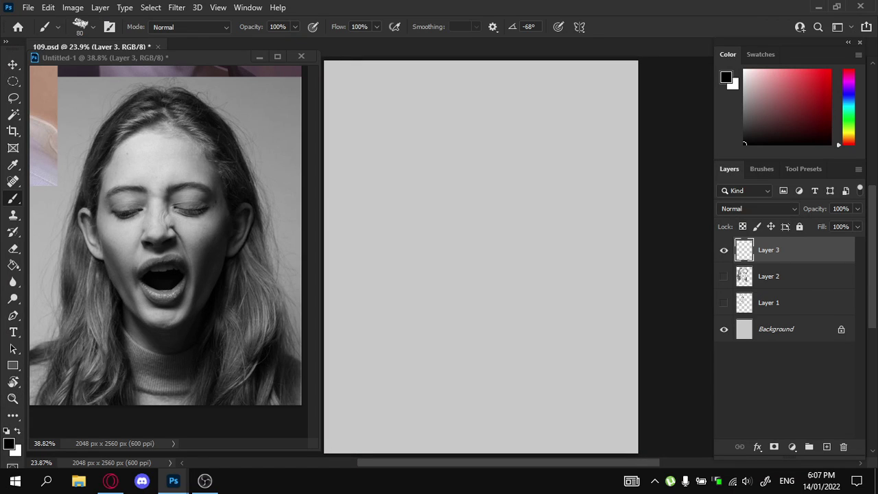
pyautogui.press('[')
pyautogui.press('[')
pyautogui.press('[')
pyautogui.press('[')
pyautogui.press('[')
pyautogui.press('[')
pyautogui.press('[')
pyautogui.press('[')
pyautogui.press('[')
pyautogui.moveTo(421, 160)
pyautogui.mouseDown()
pyautogui.moveTo(432, 147)
pyautogui.moveTo(494, 152)
pyautogui.mouseUp()
pyautogui.hotkey('ctrl', 'z')
pyautogui.press(']')
pyautogui.moveTo(403, 167)
pyautogui.mouseDown()
pyautogui.moveTo(437, 129)
pyautogui.moveTo(477, 108)
pyautogui.moveTo(517, 133)
pyautogui.mouseUp()
pyautogui.moveTo(480, 109)
pyautogui.mouseDown()
pyautogui.moveTo(521, 130)
pyautogui.moveTo(554, 197)
pyautogui.mouseUp()
# Draw a cranium circle below the hair arc and lighten it with the size 70 eraser
pyautogui.moveTo(469, 139)
pyautogui.mouseDown()
pyautogui.moveTo(408, 209)
pyautogui.moveTo(550, 173)
pyautogui.moveTo(475, 136)
pyautogui.mouseUp()
pyautogui.hotkey('ctrl', 'z')
pyautogui.moveTo(423, 162)
pyautogui.mouseDown()
pyautogui.moveTo(468, 140)
pyautogui.moveTo(498, 248)
pyautogui.moveTo(481, 141)
pyautogui.moveTo(444, 156)
pyautogui.moveTo(504, 273)
pyautogui.moveTo(491, 151)
pyautogui.moveTo(414, 221)
pyautogui.moveTo(532, 248)
pyautogui.moveTo(481, 154)
pyautogui.moveTo(469, 149)
pyautogui.moveTo(430, 258)
pyautogui.moveTo(549, 226)
pyautogui.moveTo(480, 147)
pyautogui.moveTo(419, 240)
pyautogui.moveTo(536, 180)
pyautogui.moveTo(484, 145)
pyautogui.moveTo(419, 180)
pyautogui.moveTo(517, 242)
pyautogui.moveTo(467, 145)
pyautogui.moveTo(416, 218)
pyautogui.moveTo(500, 255)
pyautogui.moveTo(523, 240)
pyautogui.moveTo(528, 164)
pyautogui.moveTo(508, 248)
pyautogui.moveTo(436, 149)
pyautogui.moveTo(474, 148)
pyautogui.mouseUp()
pyautogui.hotkey('ctrl', 'z')
pyautogui.hotkey('ctrl', 'z')
pyautogui.hotkey('ctrl', 'z')
pyautogui.hotkey('ctrl', 'z')
pyautogui.hotkey('ctrl', 'z')
pyautogui.hotkey('ctrl', 'z')
pyautogui.press('e')
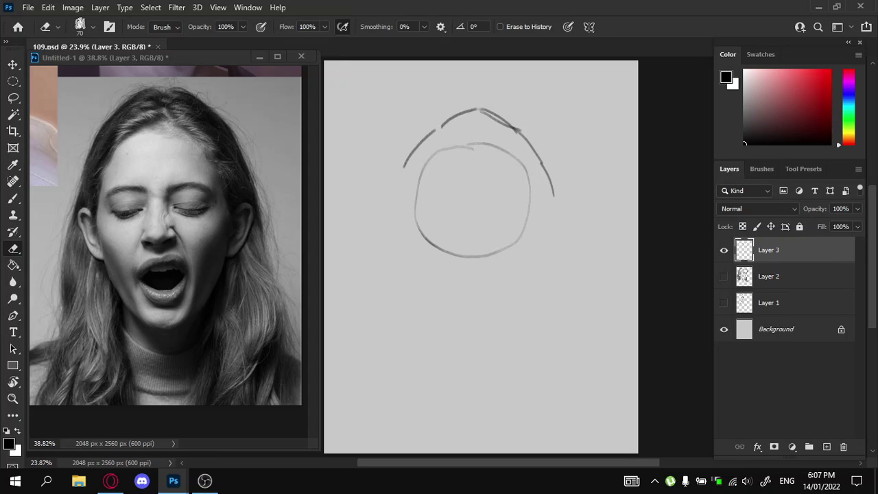
pyautogui.moveTo(459, 256); pyautogui.dragTo(443, 251)
pyautogui.press('b')
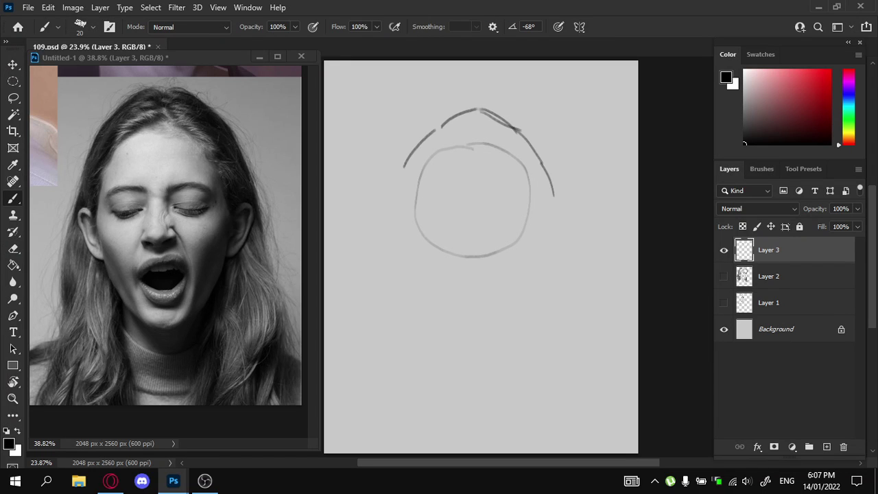
# Sketch the hairline arching over the cranium circle and down both temples
pyautogui.moveTo(443, 154)
pyautogui.mouseDown()
pyautogui.moveTo(419, 182)
pyautogui.moveTo(448, 145)
pyautogui.moveTo(479, 142)
pyautogui.moveTo(512, 160)
pyautogui.moveTo(539, 206)
pyautogui.mouseUp()
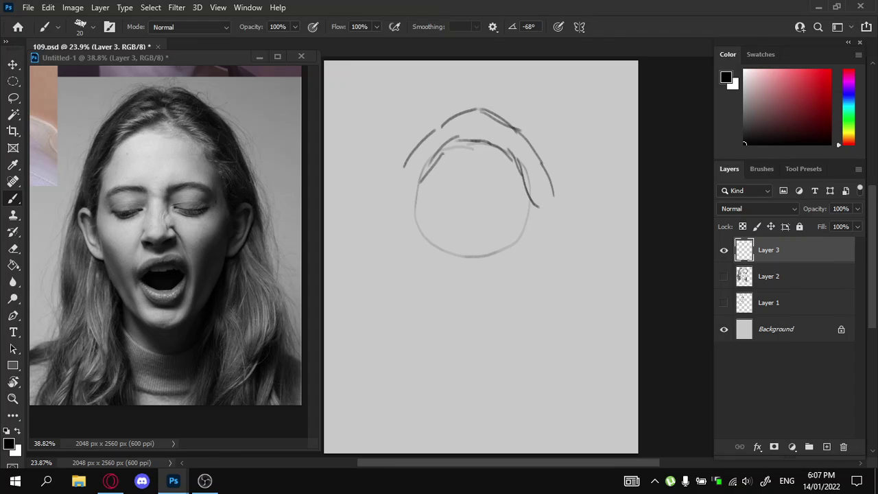
pyautogui.moveTo(426, 169); pyautogui.dragTo(414, 224)
pyautogui.hotkey('ctrl', 'z')
pyautogui.moveTo(417, 191); pyautogui.dragTo(409, 213)
# Draw a vertical centre line from the hairline down towards the chin
pyautogui.moveTo(468, 148); pyautogui.dragTo(476, 284)
pyautogui.hotkey('ctrl', 'z')
pyautogui.hotkey('ctrl', 'z')
pyautogui.hotkey('ctrl', 'z')
pyautogui.moveTo(470, 142); pyautogui.dragTo(474, 323)
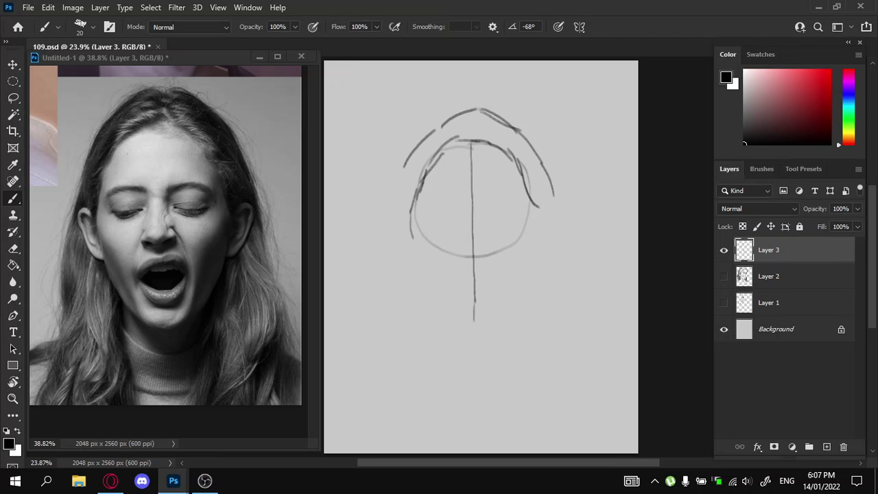
# Sketch the cheek and jaw contours down both sides of the face
pyautogui.moveTo(410, 209); pyautogui.dragTo(416, 266)
pyautogui.moveTo(532, 205)
pyautogui.mouseDown()
pyautogui.moveTo(544, 242)
pyautogui.moveTo(535, 278)
pyautogui.mouseUp()
pyautogui.moveTo(540, 248); pyautogui.dragTo(524, 308)
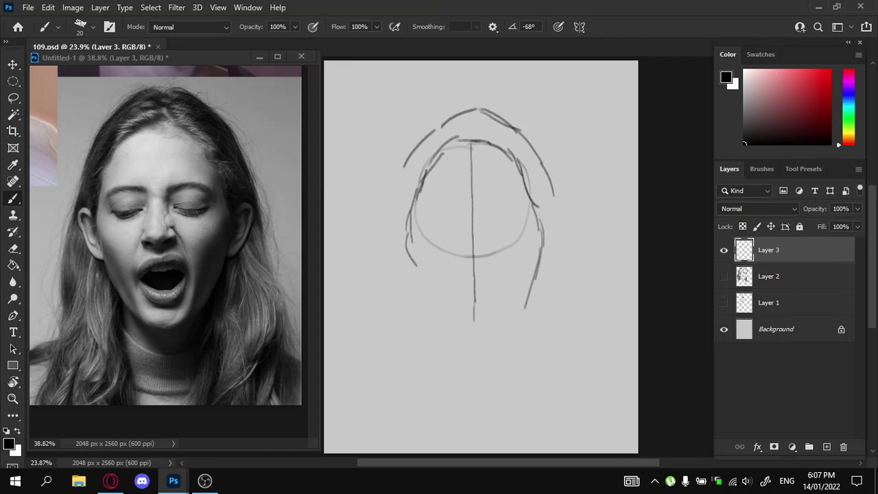
pyautogui.hotkey('ctrl', 'z')
pyautogui.moveTo(542, 255); pyautogui.dragTo(519, 318)
pyautogui.moveTo(409, 249)
pyautogui.mouseDown()
pyautogui.moveTo(429, 321)
pyautogui.moveTo(459, 340)
pyautogui.mouseUp()
pyautogui.hotkey('ctrl', 'z')
pyautogui.hotkey('ctrl', 'z')
pyautogui.moveTo(413, 263)
pyautogui.mouseDown()
pyautogui.moveTo(421, 302)
pyautogui.moveTo(447, 327)
pyautogui.mouseUp()
# Redraw the right side of the jaw as a smooth curve running in towards the chin
pyautogui.press('e')
pyautogui.moveTo(523, 316)
pyautogui.mouseDown()
pyautogui.moveTo(542, 240)
pyautogui.moveTo(532, 300)
pyautogui.moveTo(481, 347)
pyautogui.mouseUp()
pyautogui.press('b')
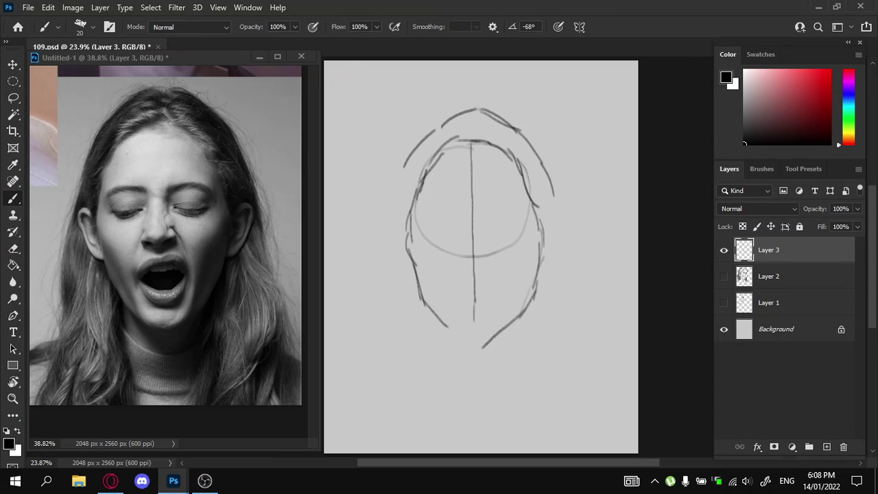
pyautogui.hotkey('ctrl', 'z')
pyautogui.hotkey('ctrl', 'z')
pyautogui.moveTo(535, 276)
pyautogui.mouseDown()
pyautogui.moveTo(521, 318)
pyautogui.moveTo(488, 338)
pyautogui.mouseUp()
pyautogui.hotkey('ctrl', 'z')
pyautogui.press('e')
pyautogui.moveTo(524, 316)
pyautogui.mouseDown()
pyautogui.moveTo(537, 268)
pyautogui.moveTo(524, 311)
pyautogui.mouseUp()
pyautogui.press('b')
pyautogui.hotkey('ctrl', 'z')
pyautogui.moveTo(539, 262)
pyautogui.mouseDown()
pyautogui.moveTo(518, 311)
pyautogui.moveTo(486, 336)
pyautogui.mouseUp()
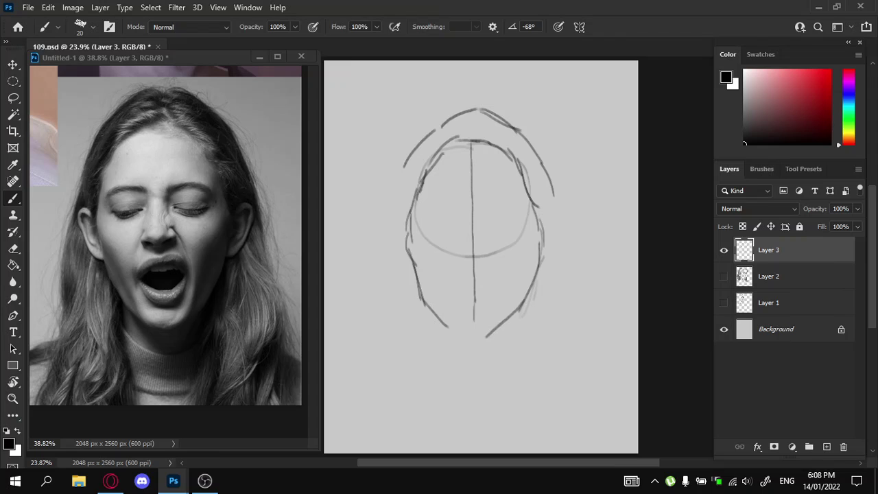
# Close the chin, mark the left curve of the open mouth, and fade the circle and centre guide lines
pyautogui.moveTo(439, 321)
pyautogui.mouseDown()
pyautogui.moveTo(466, 338)
pyautogui.moveTo(505, 328)
pyautogui.mouseUp()
pyautogui.moveTo(447, 271)
pyautogui.mouseDown()
pyautogui.moveTo(462, 321)
pyautogui.moveTo(470, 148)
pyautogui.mouseUp()
pyautogui.press('e')
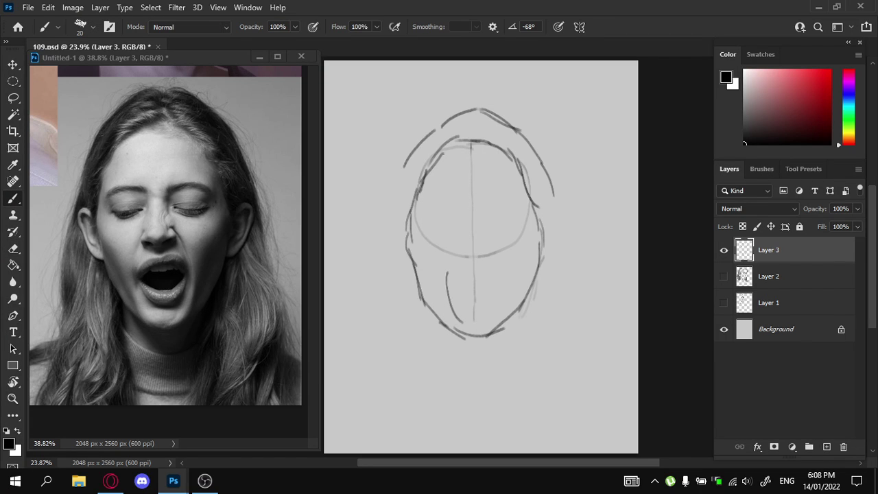
# Sketch both eyebrows and outline the ears on either side of the face
pyautogui.moveTo(426, 213)
pyautogui.mouseDown()
pyautogui.moveTo(507, 204)
pyautogui.moveTo(526, 221)
pyautogui.mouseUp()
pyautogui.moveTo(396, 215); pyautogui.dragTo(398, 253)
pyautogui.hotkey('ctrl', 'z')
pyautogui.hotkey('ctrl', 'z')
pyautogui.hotkey('ctrl', 'z')
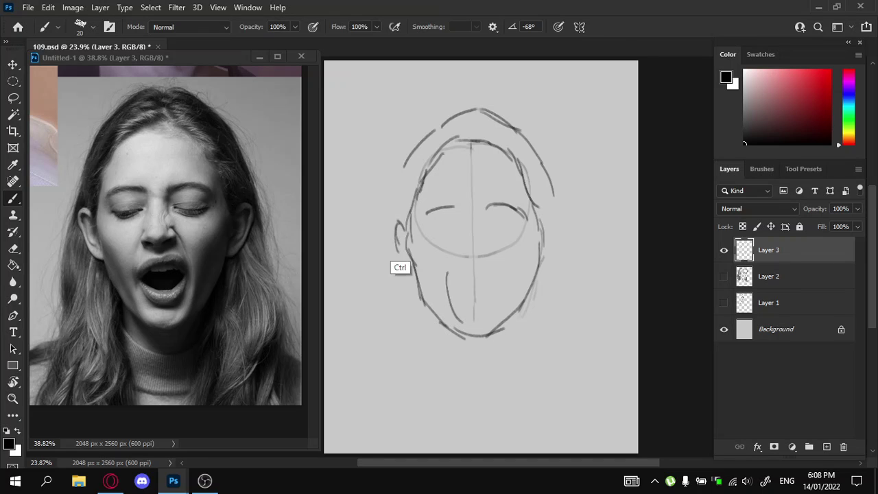
pyautogui.hotkey('ctrl', 'z')
pyautogui.moveTo(399, 223)
pyautogui.mouseDown()
pyautogui.moveTo(401, 262)
pyautogui.moveTo(416, 274)
pyautogui.mouseUp()
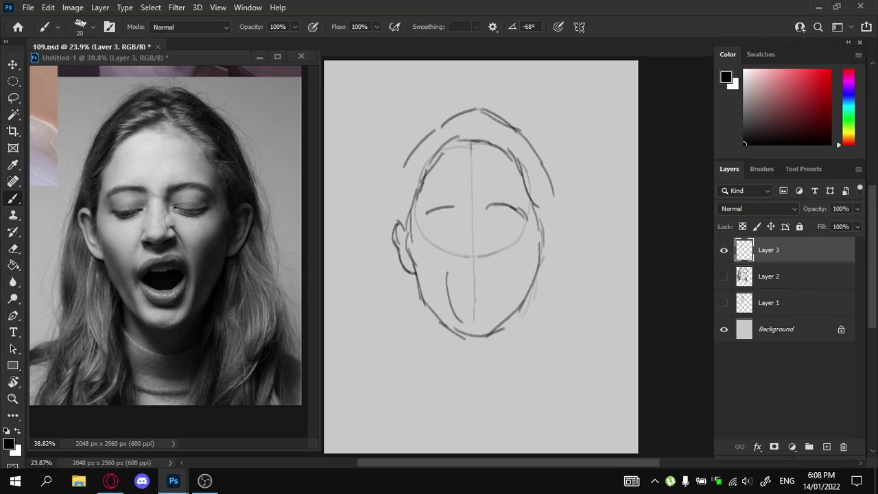
pyautogui.moveTo(541, 224)
pyautogui.mouseDown()
pyautogui.moveTo(555, 218)
pyautogui.moveTo(557, 232)
pyautogui.moveTo(540, 268)
pyautogui.mouseUp()
pyautogui.hotkey('ctrl', 'z')
# Draw the closed eyelid lines and mark the sides of the nose bridge beneath the eyebrows
pyautogui.moveTo(493, 228)
pyautogui.mouseDown()
pyautogui.moveTo(519, 232)
pyautogui.moveTo(515, 224)
pyautogui.mouseUp()
pyautogui.hotkey('ctrl', 'z')
pyautogui.hotkey('ctrl', 'z')
pyautogui.moveTo(488, 265); pyautogui.dragTo(507, 256)
pyautogui.hotkey('ctrl', 'z')
pyautogui.hotkey('ctrl', 'z')
pyautogui.moveTo(490, 227)
pyautogui.mouseDown()
pyautogui.moveTo(514, 228)
pyautogui.moveTo(462, 223)
pyautogui.moveTo(447, 231)
pyautogui.moveTo(460, 230)
pyautogui.moveTo(458, 210)
pyautogui.moveTo(437, 212)
pyautogui.mouseUp()
pyautogui.hotkey('ctrl', 'z')
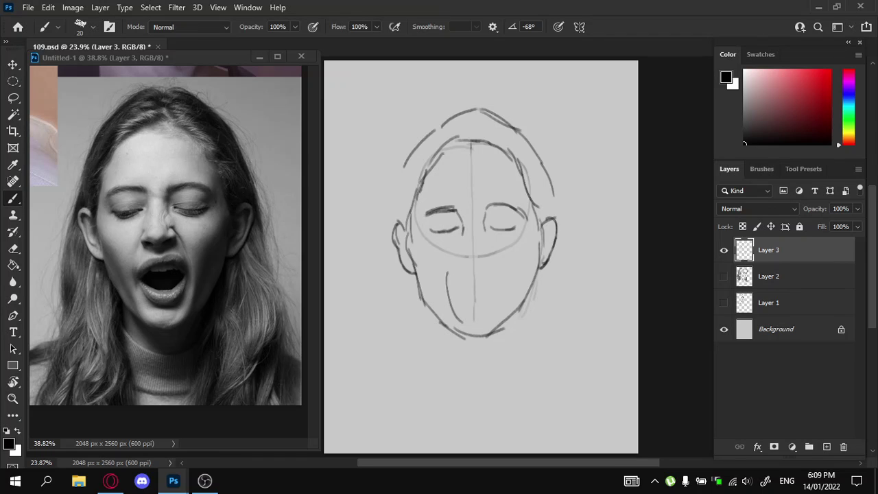
# Extend the hair outline down past both ears
pyautogui.moveTo(421, 141); pyautogui.dragTo(402, 186)
pyautogui.moveTo(407, 155); pyautogui.dragTo(392, 217)
pyautogui.moveTo(548, 166); pyautogui.dragTo(552, 217)
pyautogui.hotkey('ctrl', 'z')
pyautogui.moveTo(554, 181)
pyautogui.mouseDown()
pyautogui.moveTo(567, 263)
pyautogui.moveTo(527, 288)
pyautogui.mouseUp()
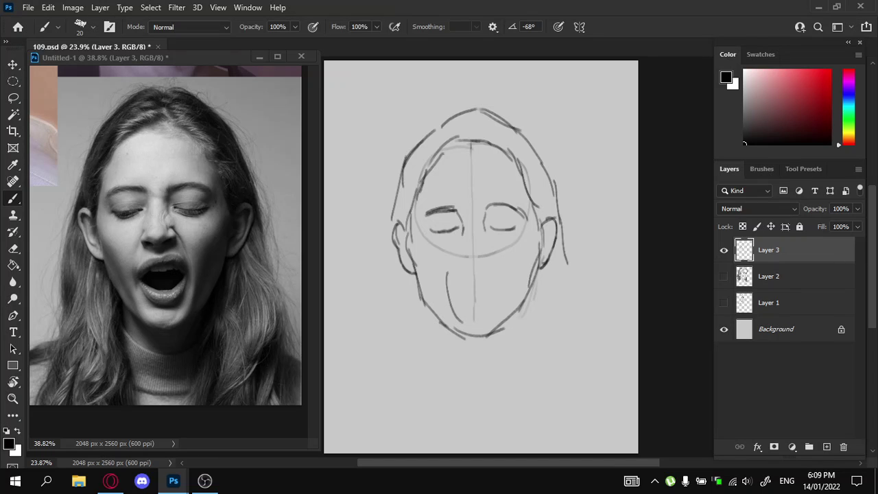
# Darken the right jaw, sketch a fold line on each cheek, and fade the left mouth curve
pyautogui.hotkey('ctrl', 'z')
pyautogui.moveTo(540, 252); pyautogui.dragTo(518, 316)
pyautogui.moveTo(526, 263); pyautogui.dragTo(513, 308)
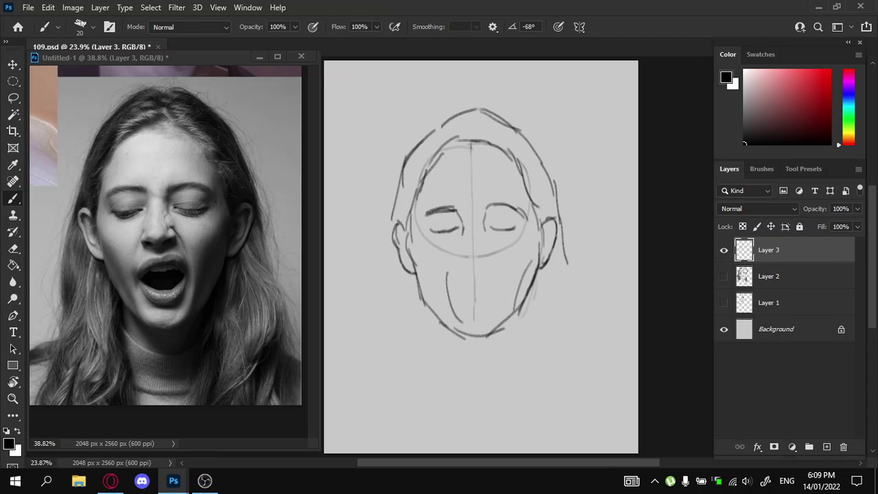
pyautogui.press('e')
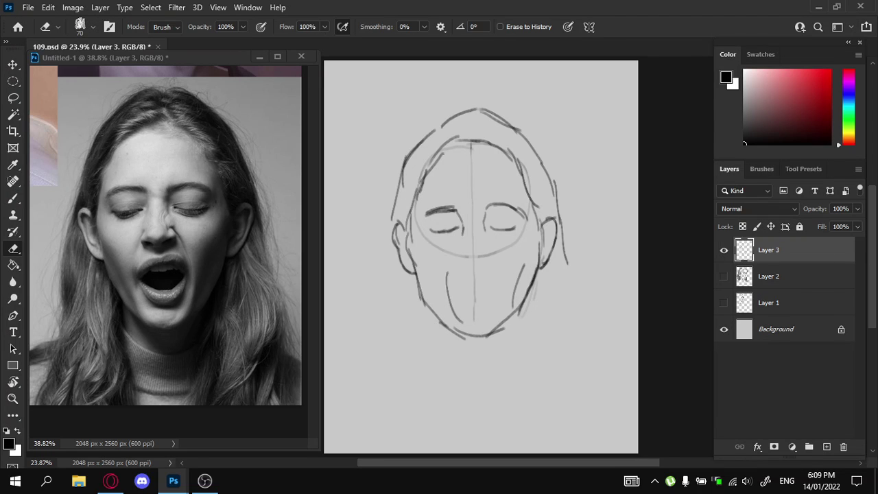
pyautogui.moveTo(447, 272); pyautogui.dragTo(460, 322)
pyautogui.press('b')
pyautogui.moveTo(421, 259); pyautogui.dragTo(434, 306)
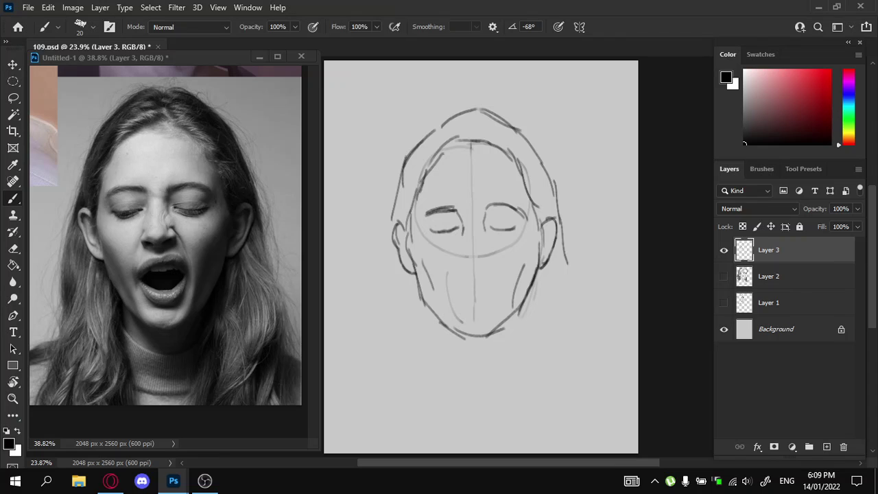
pyautogui.hotkey('ctrl', 'z')
pyautogui.moveTo(421, 265); pyautogui.dragTo(453, 323)
pyautogui.hotkey('ctrl', 'z')
# Sketch the base of the nose with both nostrils on the centre line
pyautogui.moveTo(464, 255)
pyautogui.mouseDown()
pyautogui.moveTo(489, 254)
pyautogui.moveTo(460, 259)
pyautogui.mouseUp()
pyautogui.hotkey('ctrl', 'z')
pyautogui.hotkey('ctrl', 'z')
pyautogui.hotkey('ctrl', 'z')
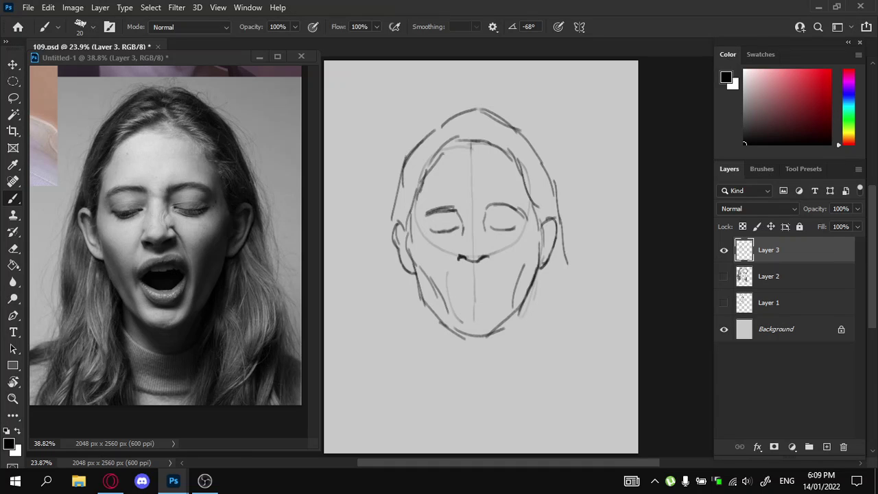
# Shape the nose wings around the nostrils and darken the underside of the nose
pyautogui.moveTo(456, 251)
pyautogui.mouseDown()
pyautogui.moveTo(461, 260)
pyautogui.moveTo(489, 245)
pyautogui.moveTo(488, 259)
pyautogui.moveTo(453, 260)
pyautogui.moveTo(471, 261)
pyautogui.moveTo(478, 244)
pyautogui.mouseUp()
pyautogui.press('e')
pyautogui.press('b')
pyautogui.hotkey('ctrl', 'z')
pyautogui.hotkey('ctrl', 'z')
pyautogui.press('e')
pyautogui.press('b')
pyautogui.press('b')
pyautogui.press('e')
pyautogui.press('b')
pyautogui.hotkey('ctrl', 'z')
pyautogui.hotkey('ctrl', 'z')
pyautogui.moveTo(458, 252)
pyautogui.mouseDown()
pyautogui.moveTo(490, 245)
pyautogui.moveTo(497, 267)
pyautogui.moveTo(458, 273)
pyautogui.moveTo(468, 260)
pyautogui.moveTo(480, 261)
pyautogui.moveTo(487, 264)
pyautogui.moveTo(478, 272)
pyautogui.moveTo(486, 268)
pyautogui.moveTo(498, 281)
pyautogui.moveTo(480, 271)
pyautogui.moveTo(502, 283)
pyautogui.moveTo(468, 275)
pyautogui.moveTo(463, 287)
pyautogui.moveTo(455, 261)
pyautogui.mouseUp()
# Refine the nose wings and sketch the philtrum and the upper edge of the top lip beneath the nose
pyautogui.hotkey('ctrl', 'z')
pyautogui.hotkey('ctrl', 'z')
pyautogui.hotkey('ctrl', 'z')
pyautogui.hotkey('ctrl', 'z')
pyautogui.press('e')
pyautogui.press('b')
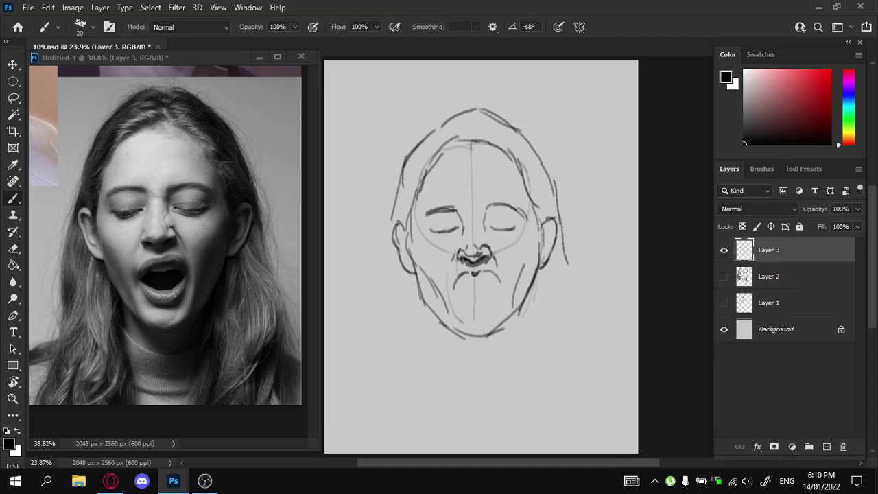
# Soften the left part of the upper lip line and draw the lip's arched lower edge down to both mouth corners
pyautogui.hotkey('ctrl', 'z')
pyautogui.press('e')
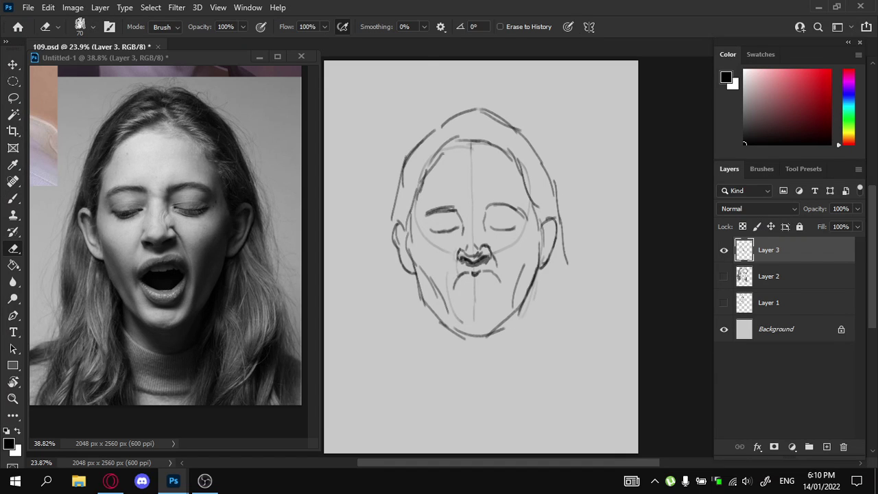
pyautogui.moveTo(455, 275)
pyautogui.mouseDown()
pyautogui.moveTo(458, 289)
pyautogui.moveTo(471, 279)
pyautogui.mouseUp()
pyautogui.press('b')
pyautogui.hotkey('ctrl', 'z')
pyautogui.moveTo(460, 323); pyautogui.dragTo(476, 318)
pyautogui.hotkey('ctrl', 'z')
pyautogui.hotkey('ctrl', 'z')
pyautogui.moveTo(463, 283); pyautogui.dragTo(505, 288)
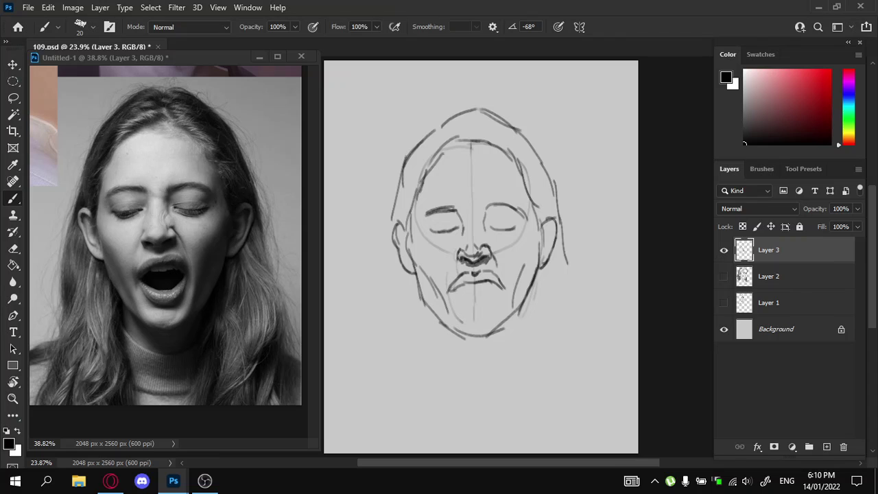
# Trim the lip corners, outline the open mouth, and add a short line for the bottom of the lower lip
pyautogui.press('e')
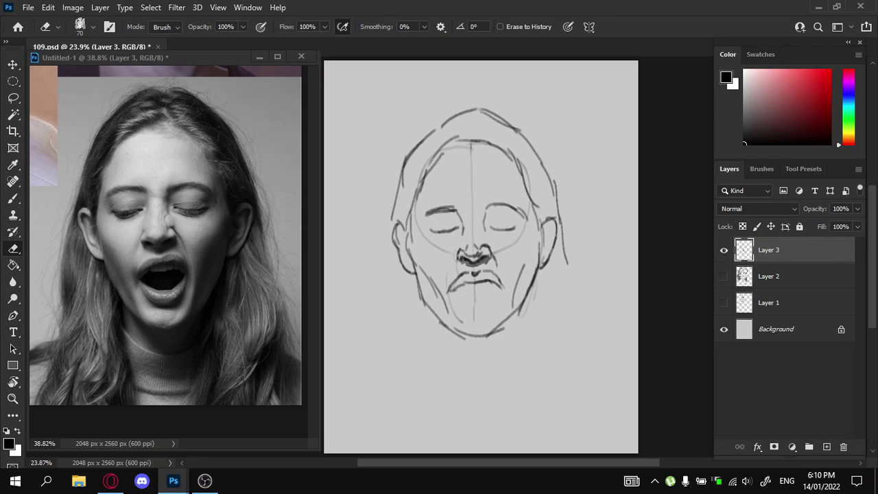
pyautogui.moveTo(448, 282)
pyautogui.mouseDown()
pyautogui.moveTo(469, 303)
pyautogui.moveTo(505, 288)
pyautogui.moveTo(484, 317)
pyautogui.moveTo(495, 310)
pyautogui.mouseUp()
pyautogui.press('b')
pyautogui.hotkey('ctrl', 'z')
pyautogui.hotkey('ctrl', 'z')
pyautogui.hotkey('ctrl', 'z')
pyautogui.hotkey('ctrl', 'z')
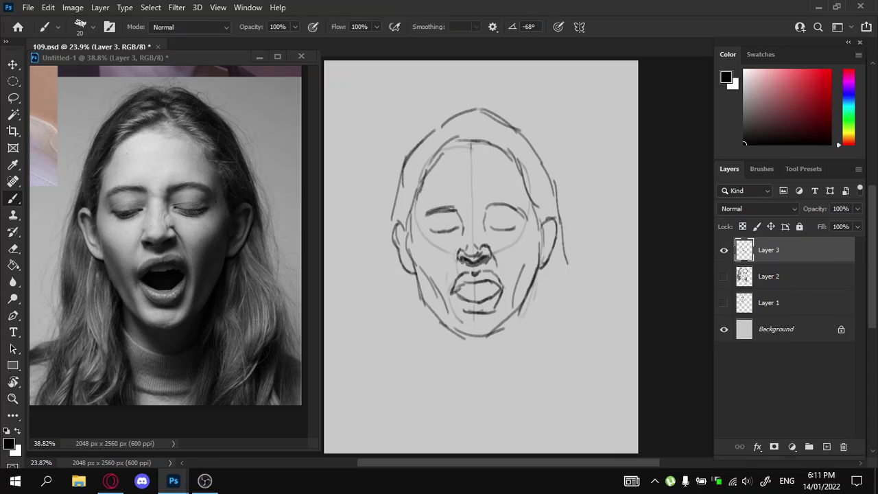
# Stretch the head sketch upward to a height of 104.20% without changing its width
pyautogui.hotkey('ctrl', 't')
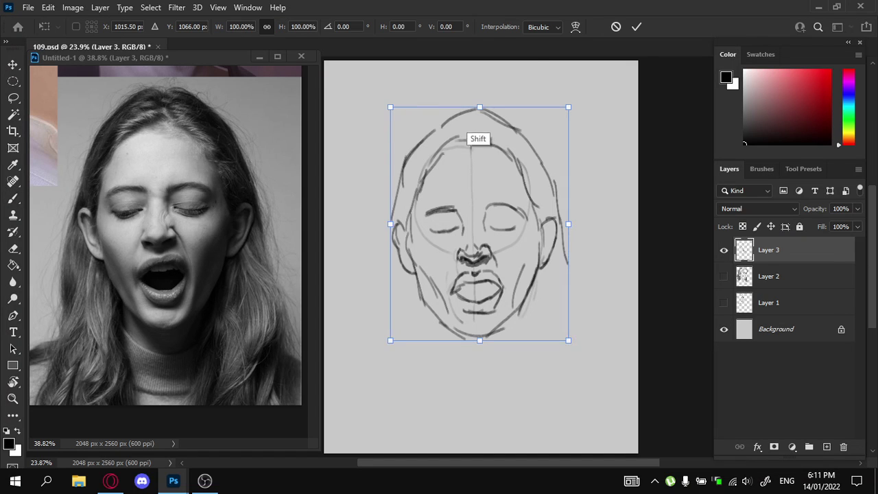
pyautogui.moveTo(480, 107); pyautogui.dragTo(480, 97)
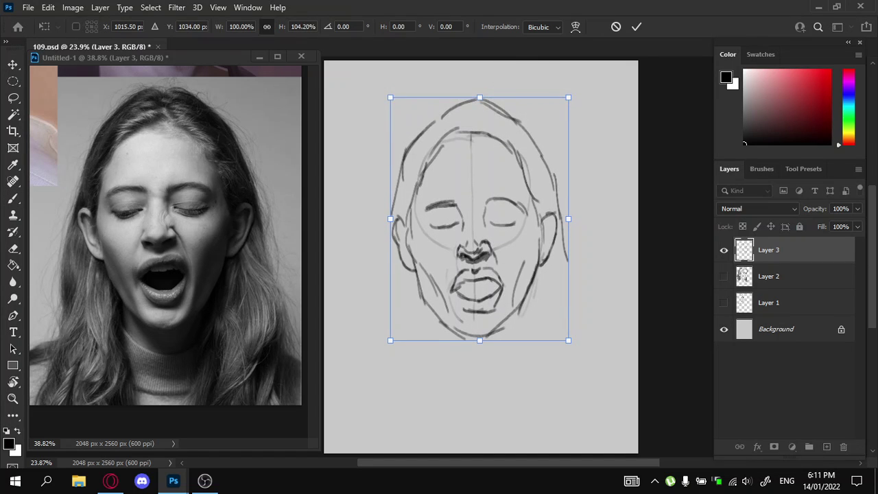
pyautogui.press('Return')
pyautogui.press('b')
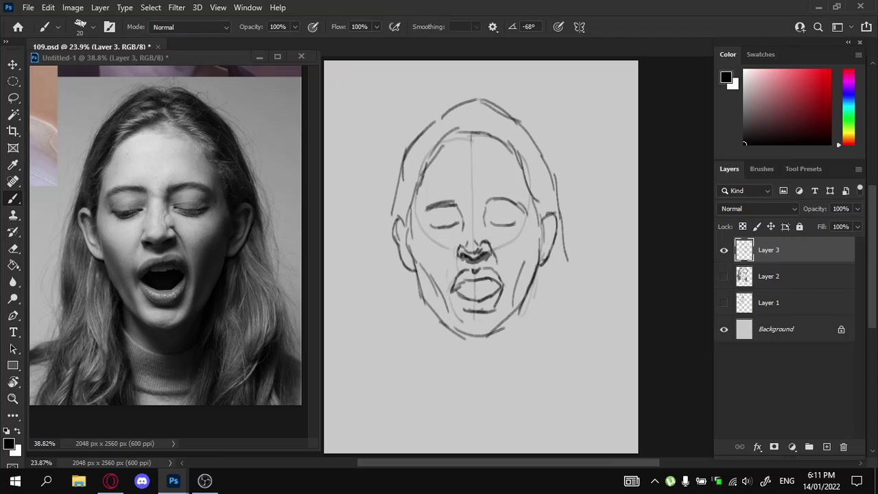
# Darken the upper lip's inner edge on the right, rework the nose wing contours, and lighten the construction lines near the nose bridge
pyautogui.moveTo(478, 279); pyautogui.dragTo(503, 288)
pyautogui.press('e')
pyautogui.press('b')
pyautogui.moveTo(456, 251); pyautogui.dragTo(452, 258)
pyautogui.press('e')
pyautogui.moveTo(457, 223)
pyautogui.mouseDown()
pyautogui.moveTo(432, 226)
pyautogui.moveTo(480, 227)
pyautogui.mouseUp()
pyautogui.press('b')
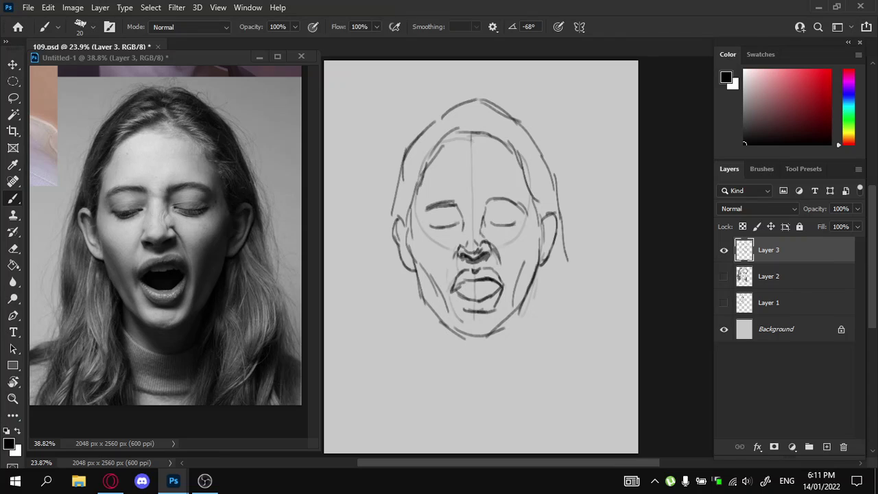
# Darken the left eyebrow, redraw the right eye's closed lash line, and add a line inside the upper mouth opening
pyautogui.moveTo(459, 204)
pyautogui.mouseDown()
pyautogui.moveTo(470, 212)
pyautogui.moveTo(457, 205)
pyautogui.mouseUp()
pyautogui.hotkey('ctrl', 'z')
pyautogui.press('e')
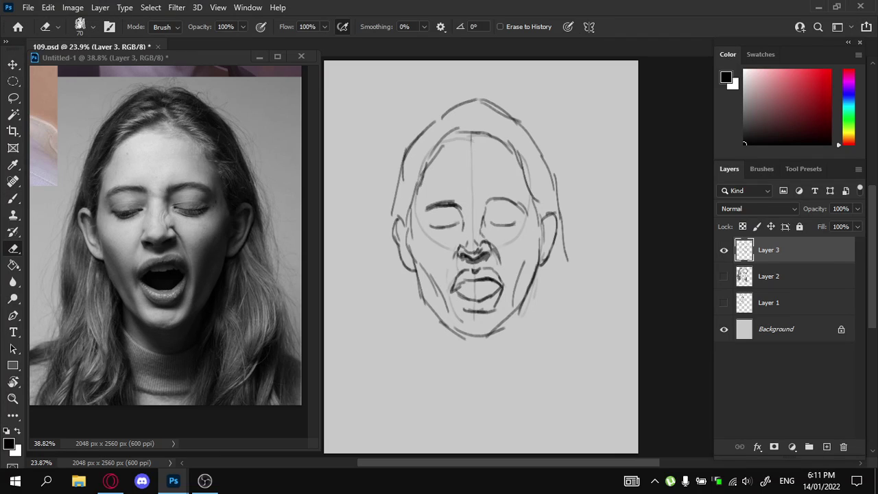
pyautogui.moveTo(491, 224); pyautogui.dragTo(518, 221)
pyautogui.press('b')
pyautogui.hotkey('ctrl', 'z')
pyautogui.hotkey('ctrl', 'z')
pyautogui.hotkey('ctrl', 'z')
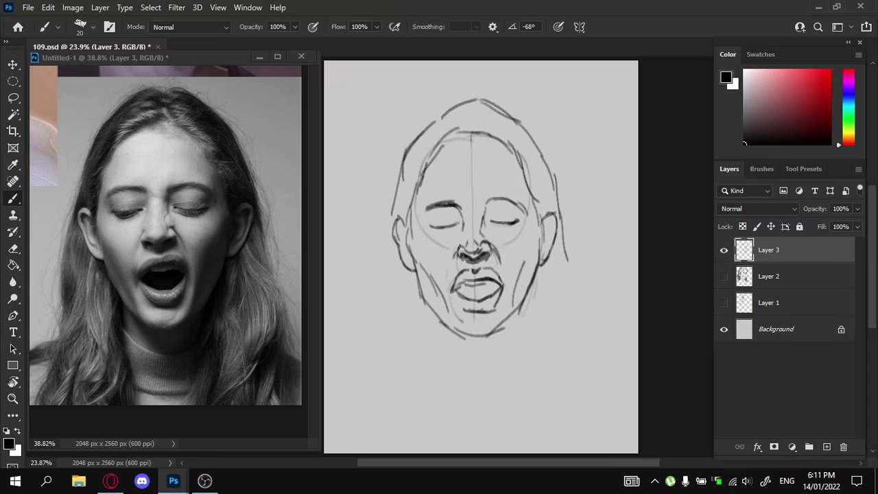
# Fill the open mouth with a dark tone and fade the line beneath the lower lip
pyautogui.moveTo(459, 285)
pyautogui.mouseDown()
pyautogui.moveTo(496, 284)
pyautogui.moveTo(475, 299)
pyautogui.moveTo(458, 290)
pyautogui.moveTo(487, 286)
pyautogui.moveTo(495, 296)
pyautogui.mouseUp()
pyautogui.press('e')
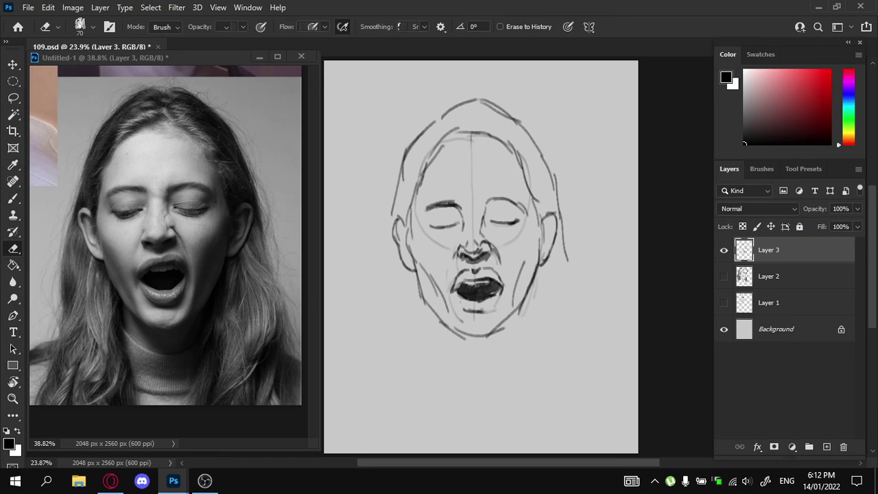
pyautogui.press('b')
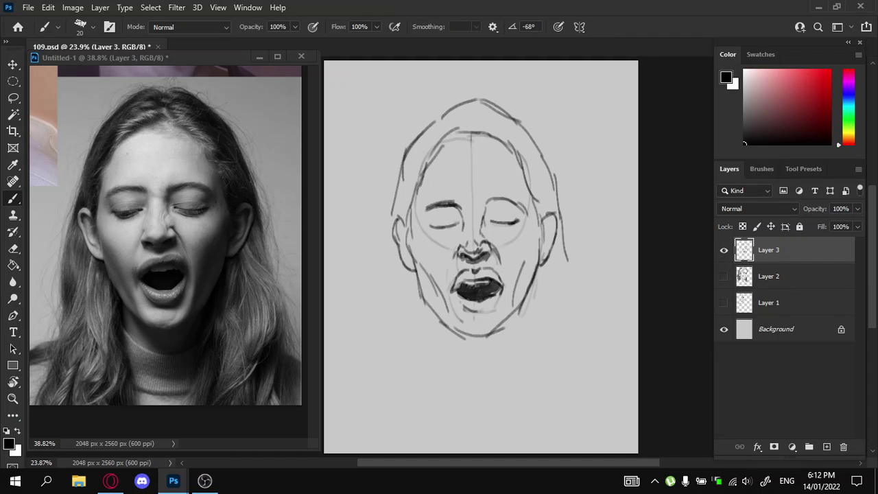
# Redraw the lower lip's bottom edge as a bold curve under the open mouth
pyautogui.hotkey('ctrl', 'z')
pyautogui.moveTo(460, 307)
pyautogui.mouseDown()
pyautogui.moveTo(478, 313)
pyautogui.moveTo(501, 294)
pyautogui.moveTo(478, 312)
pyautogui.mouseUp()
pyautogui.hotkey('ctrl', 'z')
pyautogui.hotkey('ctrl', 'z')
pyautogui.hotkey('ctrl', 'z')
pyautogui.hotkey('ctrl', 'z')
pyautogui.hotkey('ctrl', 'z')
# Fade the left cheek fold line and shade both cheeks down along the jaw with a size 70 brush
pyautogui.press('e')
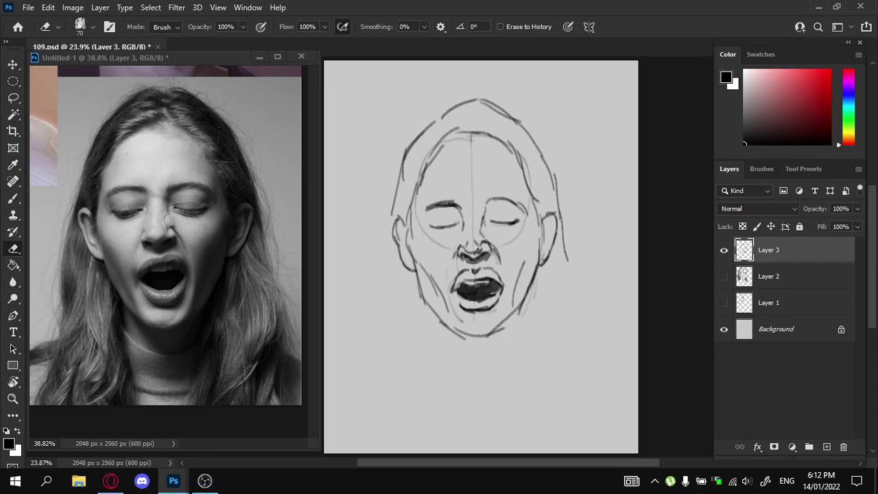
pyautogui.moveTo(430, 275); pyautogui.dragTo(447, 310)
pyautogui.press('b')
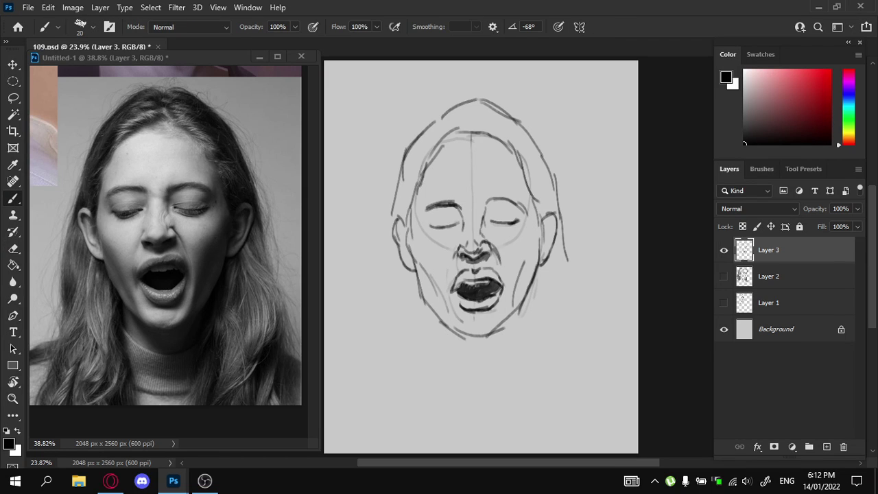
pyautogui.press(']')
pyautogui.press(']')
pyautogui.moveTo(536, 231); pyautogui.dragTo(521, 298)
pyautogui.hotkey('ctrl', 'z')
pyautogui.moveTo(528, 259)
pyautogui.mouseDown()
pyautogui.moveTo(523, 296)
pyautogui.moveTo(512, 316)
pyautogui.moveTo(515, 274)
pyautogui.moveTo(492, 335)
pyautogui.mouseUp()
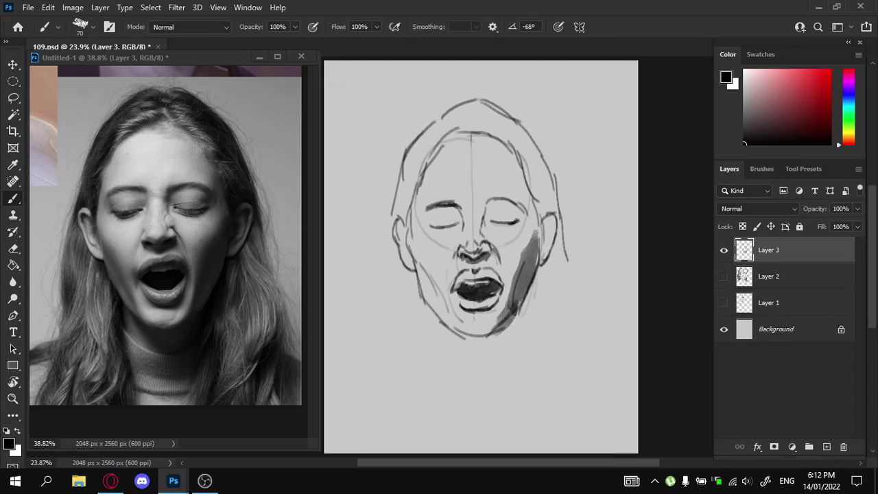
pyautogui.moveTo(433, 283); pyautogui.dragTo(449, 324)
pyautogui.moveTo(416, 263)
pyautogui.mouseDown()
pyautogui.moveTo(436, 297)
pyautogui.moveTo(432, 310)
pyautogui.mouseUp()
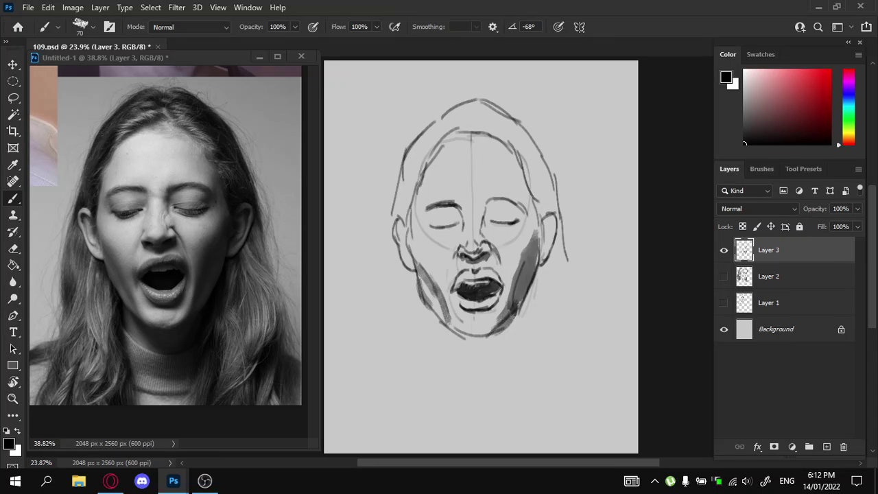
# Block in the hair with dark grey from above the left ear up to the crown
pyautogui.moveTo(414, 193)
pyautogui.mouseDown()
pyautogui.moveTo(406, 222)
pyautogui.moveTo(405, 213)
pyautogui.mouseUp()
pyautogui.moveTo(425, 155)
pyautogui.mouseDown()
pyautogui.moveTo(403, 211)
pyautogui.moveTo(407, 194)
pyautogui.mouseUp()
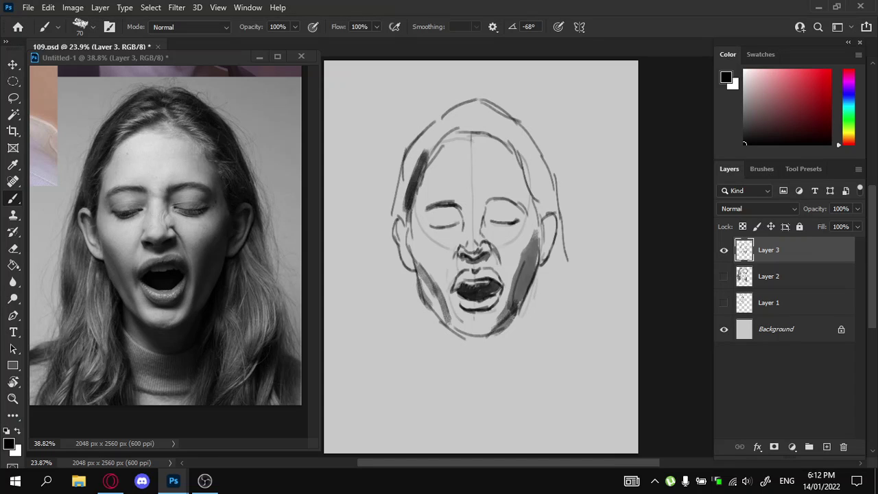
pyautogui.moveTo(435, 138); pyautogui.dragTo(417, 166)
pyautogui.moveTo(450, 120); pyautogui.dragTo(429, 144)
pyautogui.moveTo(447, 127)
pyautogui.mouseDown()
pyautogui.moveTo(416, 166)
pyautogui.moveTo(417, 154)
pyautogui.mouseUp()
pyautogui.moveTo(419, 141)
pyautogui.mouseDown()
pyautogui.moveTo(399, 181)
pyautogui.moveTo(403, 159)
pyautogui.mouseUp()
pyautogui.moveTo(405, 178); pyautogui.dragTo(399, 200)
pyautogui.moveTo(414, 150); pyautogui.dragTo(399, 215)
pyautogui.moveTo(418, 166); pyautogui.dragTo(411, 184)
pyautogui.moveTo(449, 116)
pyautogui.mouseDown()
pyautogui.moveTo(430, 135)
pyautogui.moveTo(450, 114)
pyautogui.mouseUp()
pyautogui.moveTo(446, 123); pyautogui.dragTo(483, 104)
pyautogui.moveTo(453, 126); pyautogui.dragTo(487, 103)
# Block in the hair with dark grey from the crown down to the right ear
pyautogui.moveTo(484, 114)
pyautogui.mouseDown()
pyautogui.moveTo(494, 104)
pyautogui.moveTo(525, 140)
pyautogui.mouseUp()
pyautogui.moveTo(505, 116); pyautogui.dragTo(539, 156)
pyautogui.moveTo(536, 153); pyautogui.dragTo(545, 173)
pyautogui.moveTo(513, 133); pyautogui.dragTo(540, 164)
pyautogui.moveTo(516, 137)
pyautogui.mouseDown()
pyautogui.moveTo(547, 186)
pyautogui.moveTo(536, 177)
pyautogui.mouseUp()
pyautogui.moveTo(526, 169)
pyautogui.mouseDown()
pyautogui.moveTo(546, 197)
pyautogui.moveTo(528, 174)
pyautogui.mouseUp()
pyautogui.moveTo(526, 169)
pyautogui.mouseDown()
pyautogui.moveTo(540, 203)
pyautogui.moveTo(552, 208)
pyautogui.mouseUp()
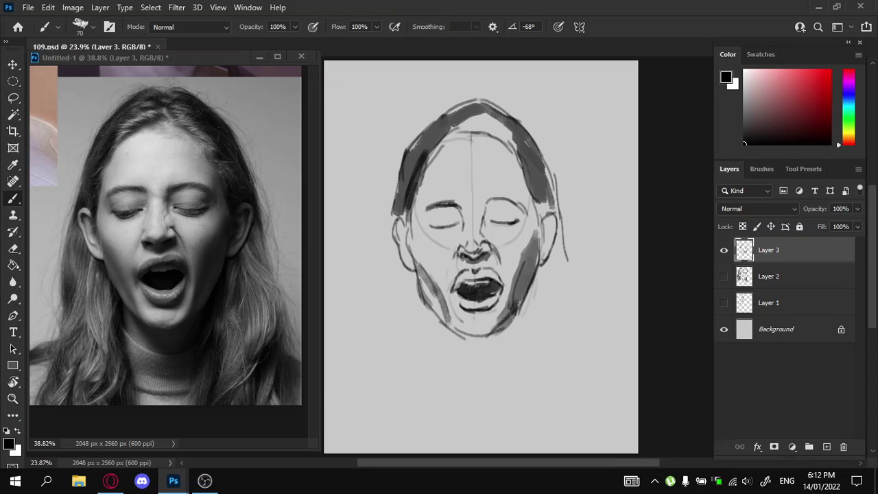
pyautogui.moveTo(549, 177)
pyautogui.mouseDown()
pyautogui.moveTo(555, 208)
pyautogui.moveTo(536, 211)
pyautogui.moveTo(540, 222)
pyautogui.moveTo(553, 214)
pyautogui.mouseUp()
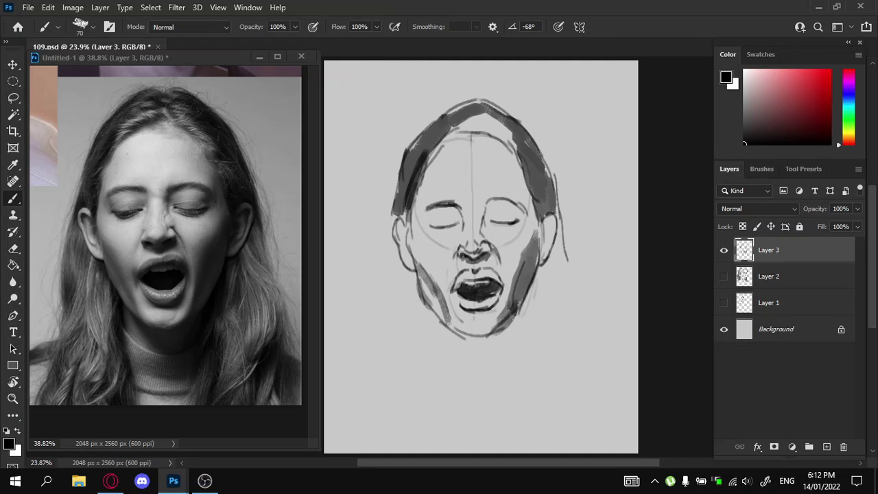
# Deepen the hair on the right side to near black and fill the gap above the forehead
pyautogui.moveTo(513, 131)
pyautogui.mouseDown()
pyautogui.moveTo(515, 153)
pyautogui.moveTo(491, 113)
pyautogui.moveTo(474, 111)
pyautogui.moveTo(448, 131)
pyautogui.moveTo(487, 138)
pyautogui.moveTo(456, 133)
pyautogui.moveTo(484, 124)
pyautogui.moveTo(479, 102)
pyautogui.moveTo(509, 119)
pyautogui.moveTo(551, 177)
pyautogui.mouseUp()
pyautogui.moveTo(504, 136); pyautogui.dragTo(545, 178)
pyautogui.moveTo(506, 119)
pyautogui.mouseDown()
pyautogui.moveTo(553, 179)
pyautogui.moveTo(555, 210)
pyautogui.mouseUp()
pyautogui.moveTo(530, 161); pyautogui.dragTo(562, 234)
pyautogui.moveTo(554, 215); pyautogui.dragTo(554, 224)
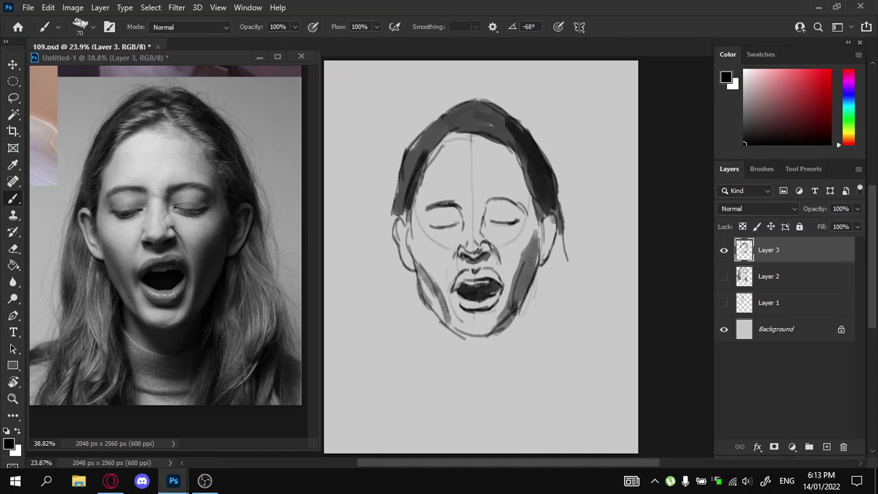
# Reduce the brush to size 20, darken both closed lash lines, and add contour lines to both ears
pyautogui.press('[')
pyautogui.press('[')
pyautogui.press('[')
pyautogui.press('[')
pyautogui.moveTo(540, 232); pyautogui.dragTo(536, 265)
pyautogui.moveTo(491, 222); pyautogui.dragTo(515, 221)
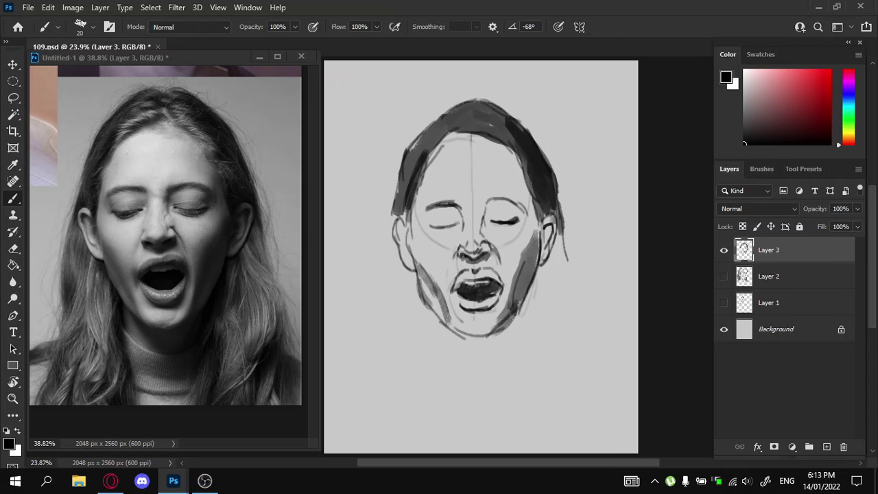
pyautogui.moveTo(428, 226)
pyautogui.mouseDown()
pyautogui.moveTo(458, 226)
pyautogui.moveTo(408, 236)
pyautogui.moveTo(417, 265)
pyautogui.mouseUp()
pyautogui.moveTo(404, 225); pyautogui.dragTo(398, 243)
# Sketch the loose hair outline down the left side and draw both sides of the neck below the jaw
pyautogui.moveTo(397, 204); pyautogui.dragTo(382, 251)
pyautogui.moveTo(392, 221); pyautogui.dragTo(385, 284)
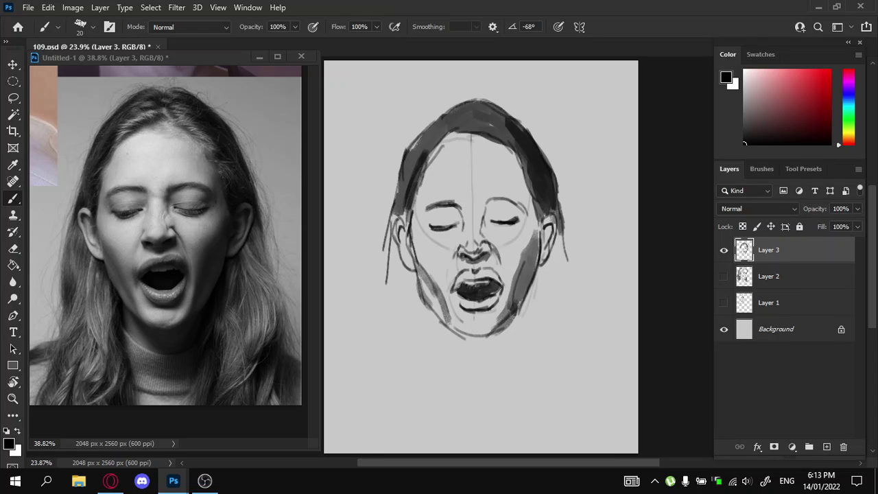
pyautogui.hotkey('ctrl', 'z')
pyautogui.moveTo(390, 228); pyautogui.dragTo(371, 324)
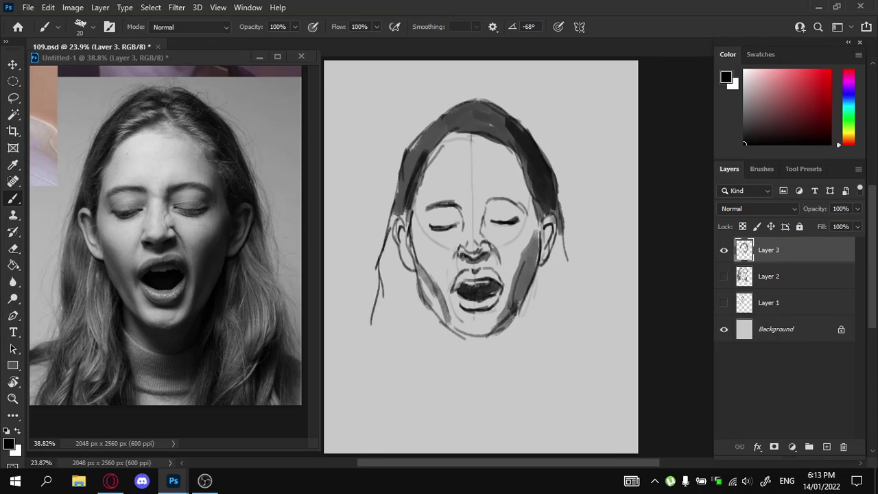
pyautogui.hotkey('ctrl', 'z')
pyautogui.moveTo(397, 274); pyautogui.dragTo(373, 347)
pyautogui.moveTo(381, 334); pyautogui.dragTo(385, 375)
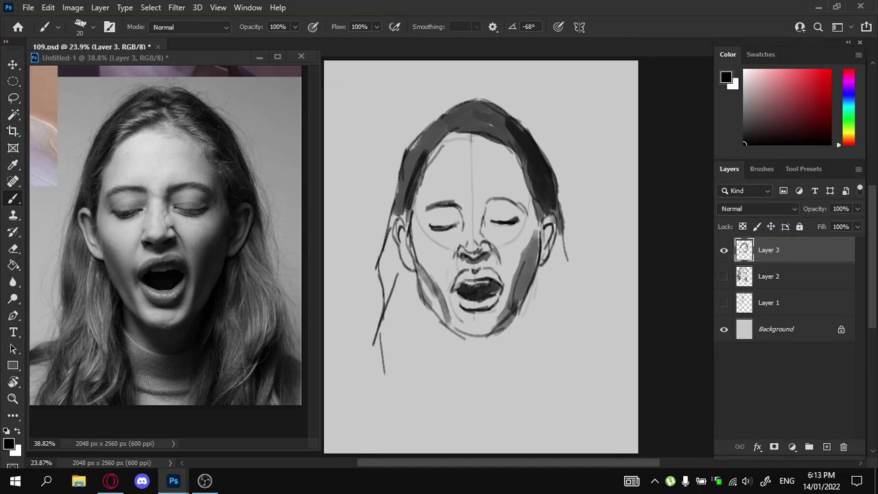
pyautogui.moveTo(426, 307); pyautogui.dragTo(437, 340)
pyautogui.moveTo(523, 324); pyautogui.dragTo(524, 346)
# Flip both the sketch and the reference photo horizontally and bring the woman's face back into view in the reference
pyautogui.hotkey('ctrl', 'shift', 'h')
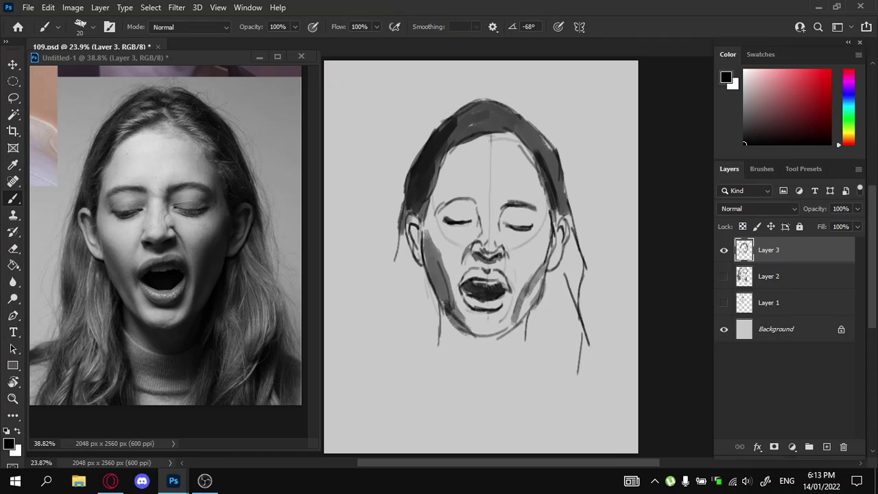
pyautogui.click(182, 58)
pyautogui.hotkey('ctrl', 'shift', 'h')
pyautogui.moveTo(42, 218); pyautogui.dragTo(300, 218)
pyautogui.moveTo(186, 218); pyautogui.dragTo(156, 218)
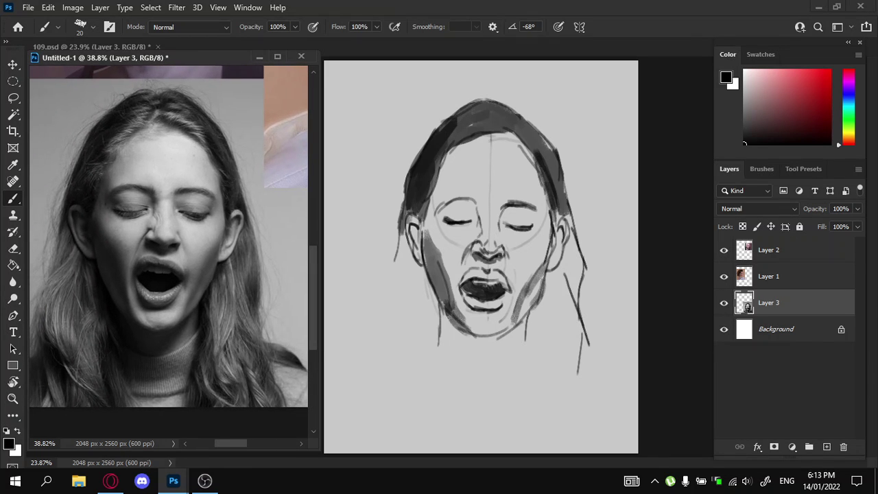
# In the sketch, darken the left eyebrow and refine the closed left eye with a size 10 brush
pyautogui.click(92, 47)
pyautogui.press('e')
pyautogui.moveTo(519, 228)
pyautogui.mouseDown()
pyautogui.moveTo(538, 224)
pyautogui.moveTo(512, 205)
pyautogui.moveTo(435, 194)
pyautogui.moveTo(433, 201)
pyautogui.moveTo(469, 214)
pyautogui.mouseUp()
pyautogui.press('b')
pyautogui.hotkey('ctrl', 'z')
pyautogui.hotkey('ctrl', 'z')
pyautogui.press('[')
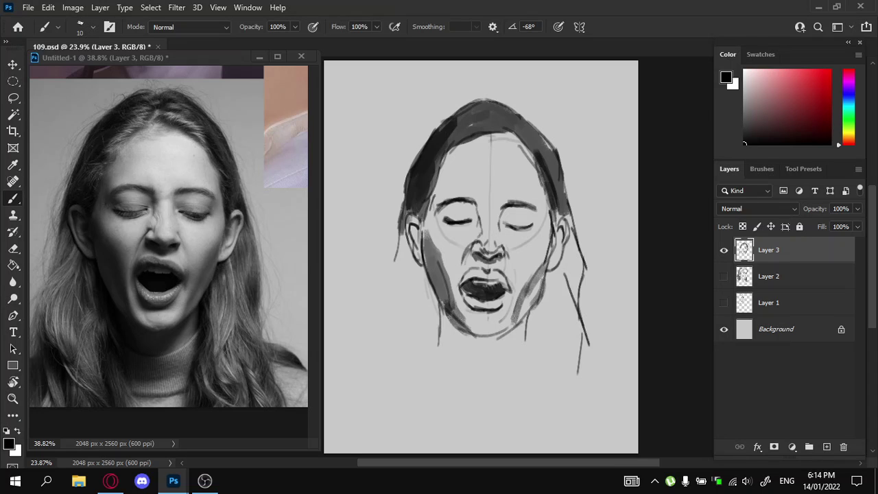
pyautogui.moveTo(456, 215); pyautogui.dragTo(470, 218)
# Enlarge the brush to size 90 and extend the shading on the left cheek
pyautogui.press(']')
pyautogui.press(']')
pyautogui.press(']')
pyautogui.press(']')
pyautogui.press(']')
pyautogui.press(']')
pyautogui.press(']')
pyautogui.moveTo(432, 232)
pyautogui.mouseDown()
pyautogui.moveTo(447, 260)
pyautogui.moveTo(445, 292)
pyautogui.mouseUp()
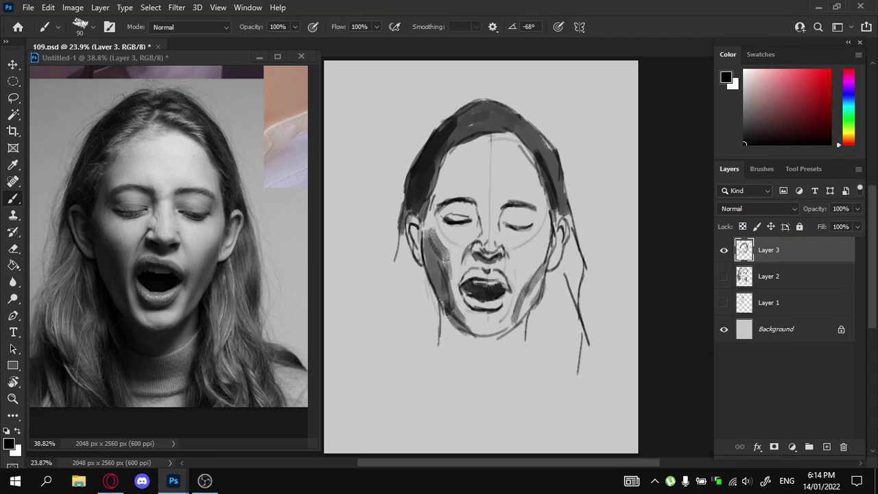
# Shade the upper lip, deepen the mouth interior, and reinforce the jaw and chin outline with a size 30 brush
pyautogui.press('e')
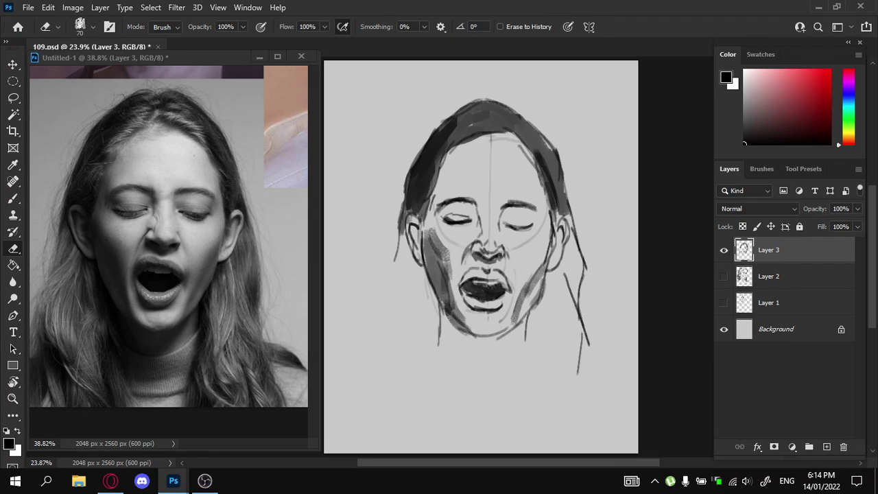
pyautogui.press('b')
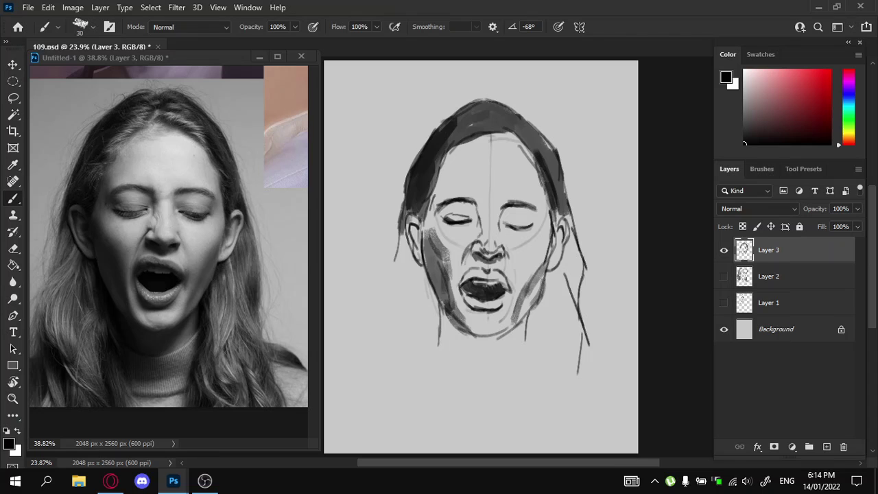
pyautogui.moveTo(472, 279)
pyautogui.mouseDown()
pyautogui.moveTo(461, 283)
pyautogui.moveTo(465, 297)
pyautogui.moveTo(498, 291)
pyautogui.moveTo(480, 299)
pyautogui.moveTo(464, 277)
pyautogui.moveTo(492, 274)
pyautogui.moveTo(508, 288)
pyautogui.moveTo(493, 273)
pyautogui.moveTo(474, 273)
pyautogui.moveTo(509, 291)
pyautogui.moveTo(477, 307)
pyautogui.moveTo(504, 301)
pyautogui.moveTo(491, 315)
pyautogui.mouseUp()
pyautogui.moveTo(453, 287); pyautogui.dragTo(468, 328)
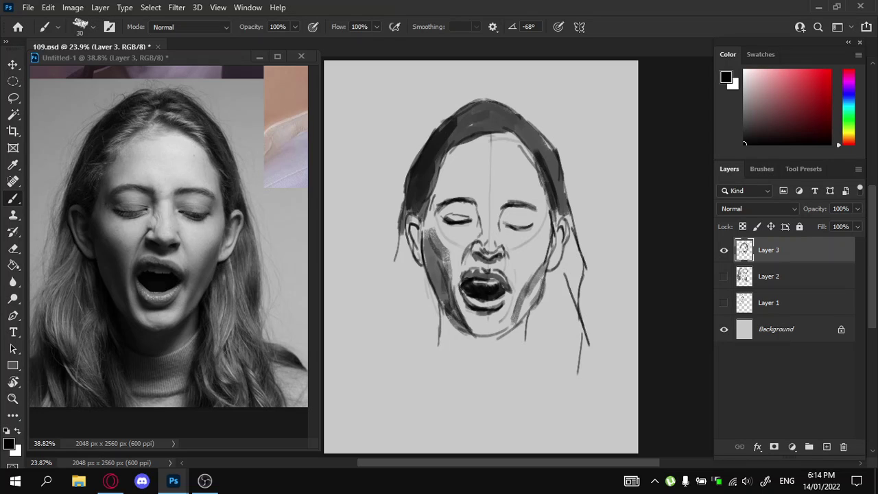
pyautogui.hotkey('ctrl', 'z')
pyautogui.hotkey('ctrl', 'z')
pyautogui.moveTo(454, 285)
pyautogui.mouseDown()
pyautogui.moveTo(466, 329)
pyautogui.moveTo(498, 336)
pyautogui.mouseUp()
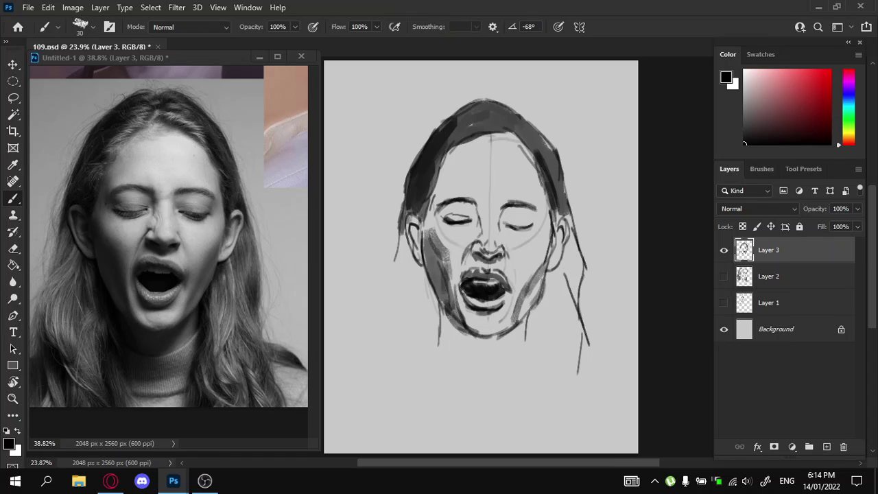
# Darken the right eye's closed lash line and add a small mark at the nose bridge between the eyes
pyautogui.moveTo(520, 225); pyautogui.dragTo(531, 223)
pyautogui.hotkey('ctrl', 'z')
pyautogui.hotkey('ctrl', 'z')
pyautogui.press('e')
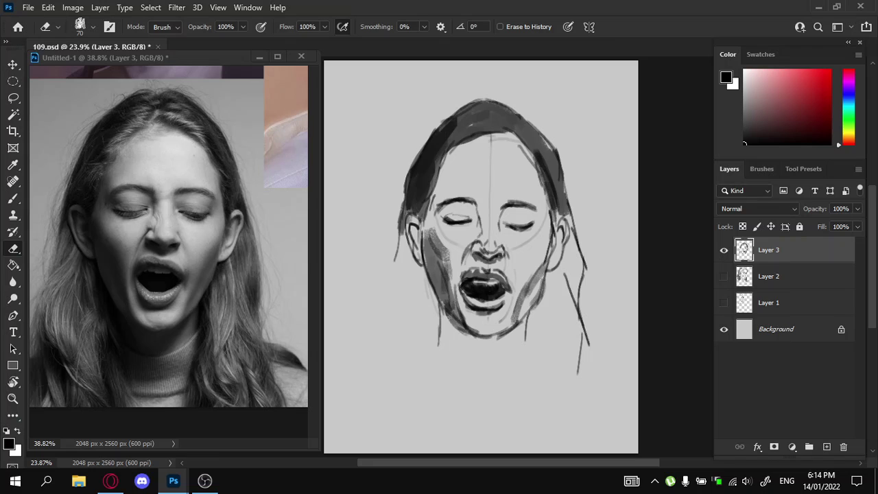
pyautogui.press('b')
pyautogui.moveTo(500, 209)
pyautogui.mouseDown()
pyautogui.moveTo(498, 235)
pyautogui.moveTo(493, 215)
pyautogui.mouseUp()
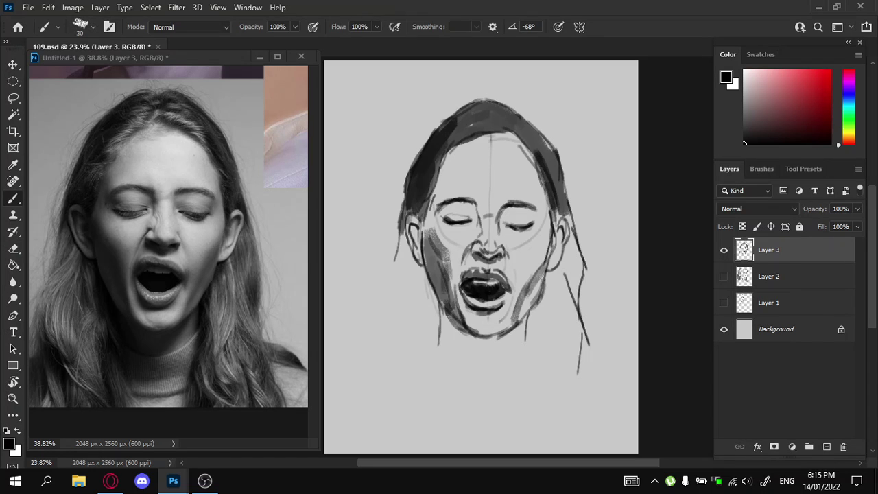
# Fade the vertical guideline on the forehead and darken the hairline along the forehead's top and right side
pyautogui.press('e')
pyautogui.press('b')
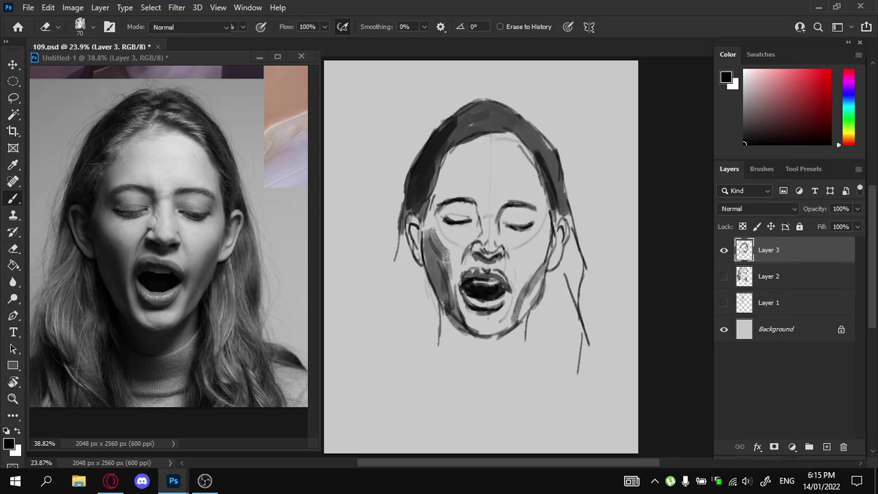
pyautogui.moveTo(488, 132); pyautogui.dragTo(515, 137)
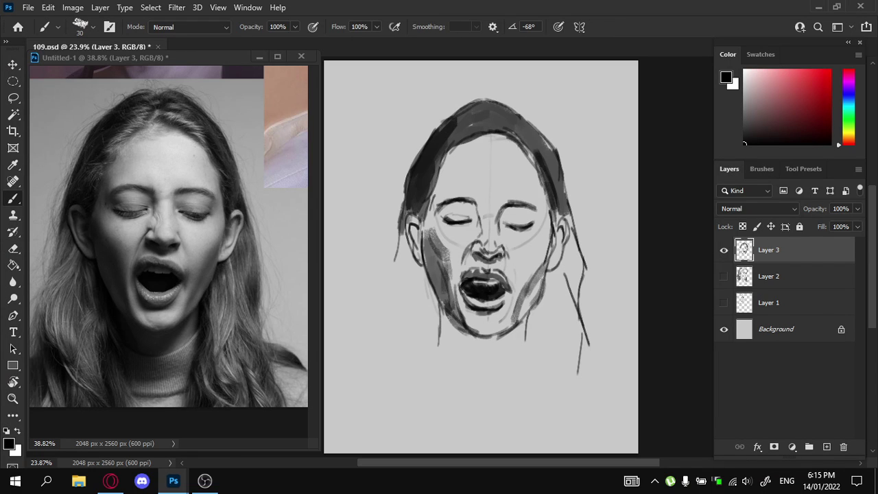
pyautogui.press('e')
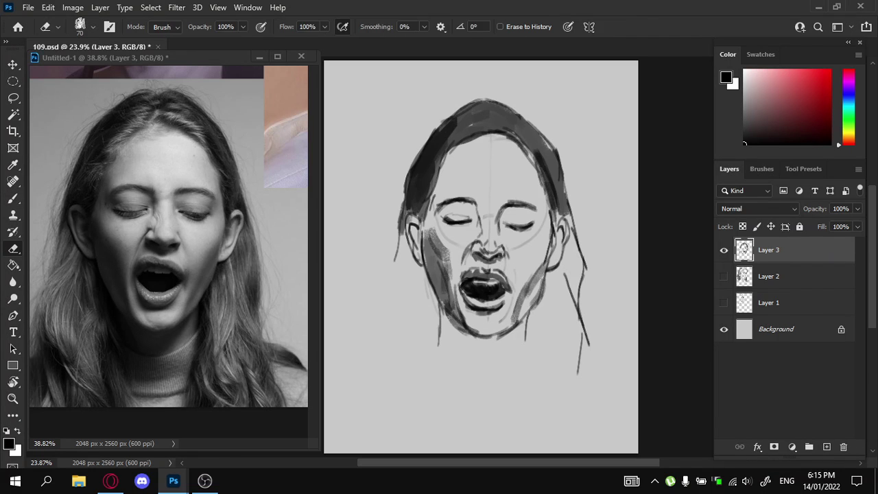
# Rework the outline of the right ear, undoing the stroke that misses
pyautogui.press('b')
pyautogui.moveTo(563, 247); pyautogui.dragTo(550, 264)
pyautogui.hotkey('ctrl', 'z')
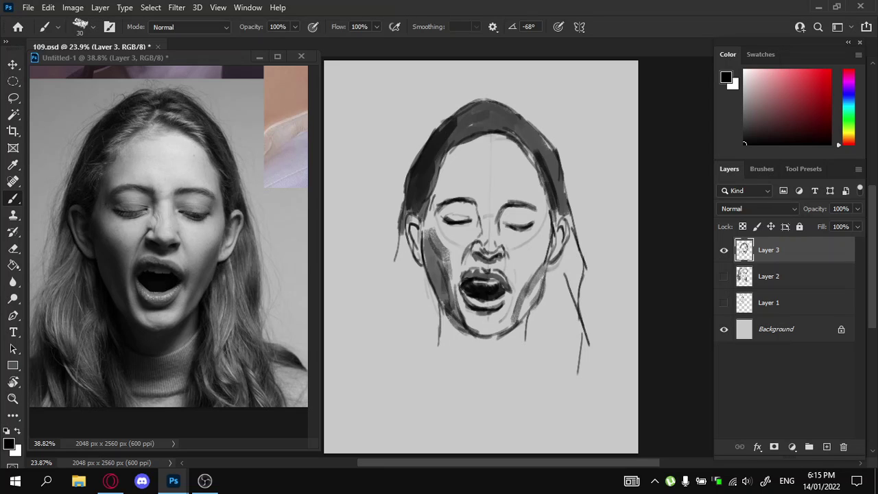
pyautogui.moveTo(561, 212); pyautogui.dragTo(558, 218)
# Draw the turtleneck collar's curved edges below the chin and reinforce the right side of the neck
pyautogui.moveTo(439, 334)
pyautogui.mouseDown()
pyautogui.moveTo(472, 348)
pyautogui.moveTo(524, 332)
pyautogui.moveTo(513, 352)
pyautogui.moveTo(476, 354)
pyautogui.moveTo(439, 334)
pyautogui.moveTo(491, 354)
pyautogui.mouseUp()
pyautogui.hotkey('ctrl', 'z')
pyautogui.hotkey('ctrl', 'z')
pyautogui.hotkey('ctrl', 'z')
pyautogui.hotkey('ctrl', 'z')
pyautogui.moveTo(439, 334)
pyautogui.mouseDown()
pyautogui.moveTo(444, 363)
pyautogui.moveTo(494, 377)
pyautogui.moveTo(524, 358)
pyautogui.mouseUp()
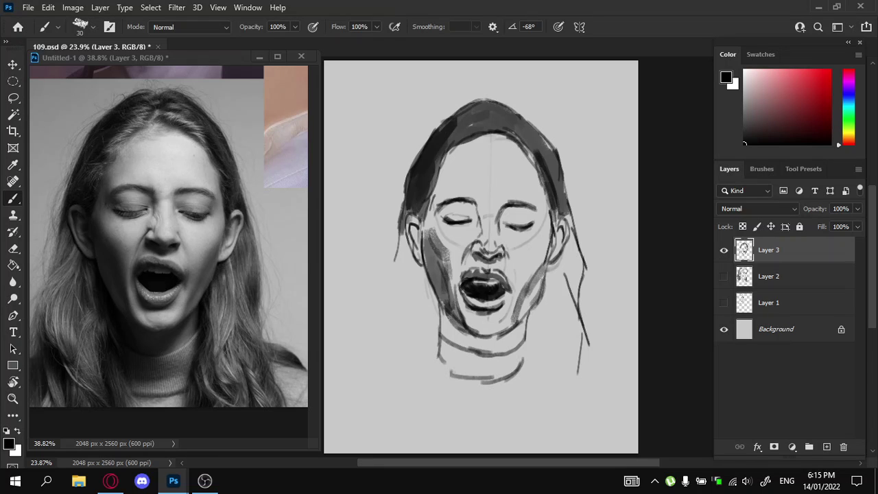
pyautogui.moveTo(525, 314); pyautogui.dragTo(524, 347)
# Outline the wavy hair on the left from beside the ear down to the shoulder
pyautogui.moveTo(403, 244)
pyautogui.mouseDown()
pyautogui.moveTo(377, 287)
pyautogui.moveTo(369, 331)
pyautogui.moveTo(398, 370)
pyautogui.mouseUp()
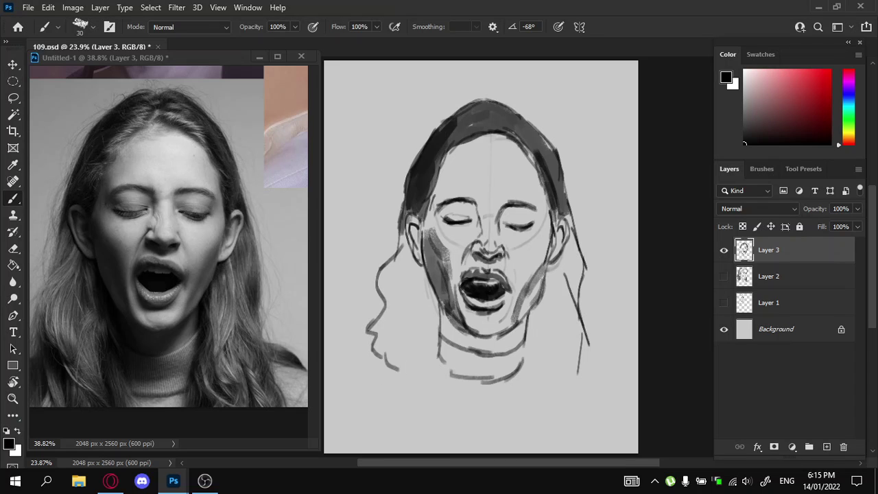
pyautogui.hotkey('ctrl', 'z')
pyautogui.moveTo(382, 292)
pyautogui.mouseDown()
pyautogui.moveTo(374, 334)
pyautogui.moveTo(398, 381)
pyautogui.mouseUp()
pyautogui.moveTo(373, 322); pyautogui.dragTo(359, 381)
# Sketch the right shoulder line and the wavy lower hair strands on both sides of the collar
pyautogui.moveTo(593, 316)
pyautogui.mouseDown()
pyautogui.moveTo(593, 341)
pyautogui.moveTo(638, 356)
pyautogui.mouseUp()
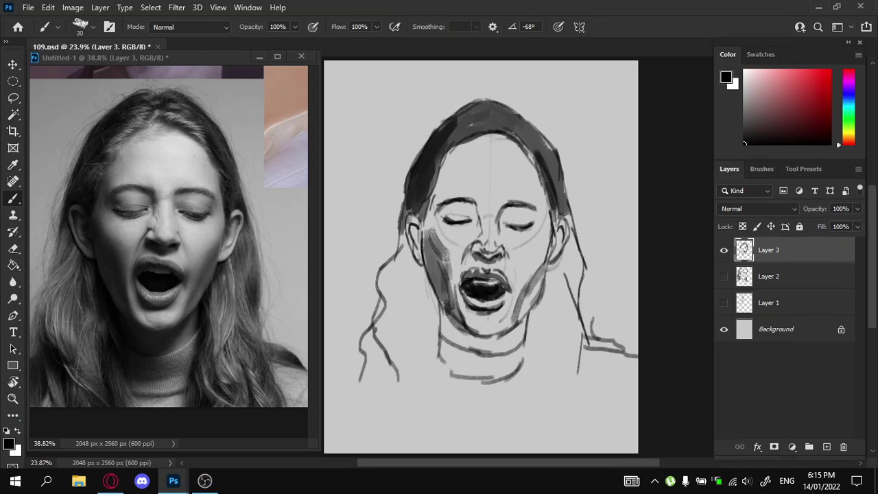
pyautogui.moveTo(578, 351); pyautogui.dragTo(599, 397)
pyautogui.moveTo(533, 318)
pyautogui.mouseDown()
pyautogui.moveTo(529, 370)
pyautogui.moveTo(540, 410)
pyautogui.mouseUp()
pyautogui.moveTo(441, 347)
pyautogui.mouseDown()
pyautogui.moveTo(457, 406)
pyautogui.moveTo(433, 403)
pyautogui.mouseUp()
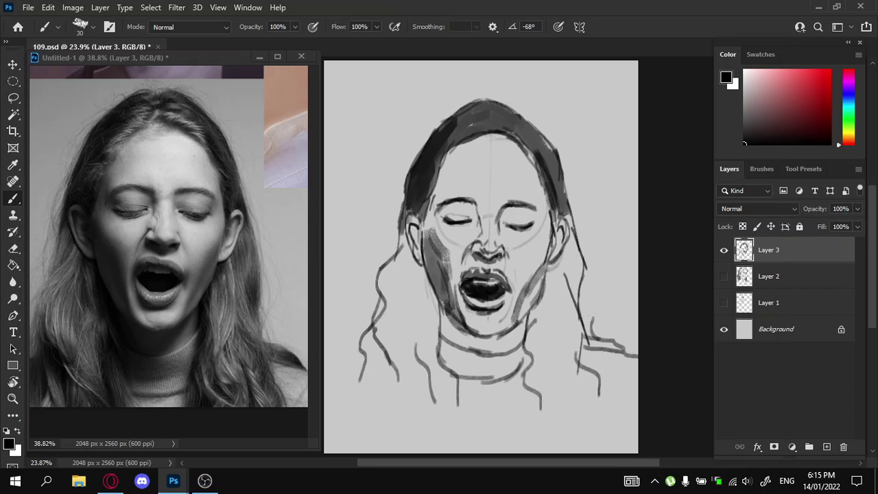
# Block in the left hair mass below the ear with grey strokes using a size 80 brush
pyautogui.moveTo(425, 274)
pyautogui.mouseDown()
pyautogui.moveTo(440, 320)
pyautogui.moveTo(417, 262)
pyautogui.moveTo(441, 330)
pyautogui.moveTo(399, 234)
pyautogui.moveTo(398, 267)
pyautogui.moveTo(382, 281)
pyautogui.moveTo(381, 297)
pyautogui.mouseUp()
pyautogui.moveTo(399, 255); pyautogui.dragTo(381, 307)
pyautogui.moveTo(410, 268)
pyautogui.mouseDown()
pyautogui.moveTo(388, 312)
pyautogui.moveTo(423, 311)
pyautogui.moveTo(435, 367)
pyautogui.mouseUp()
pyautogui.moveTo(417, 292); pyautogui.dragTo(410, 350)
pyautogui.moveTo(394, 305); pyautogui.dragTo(371, 358)
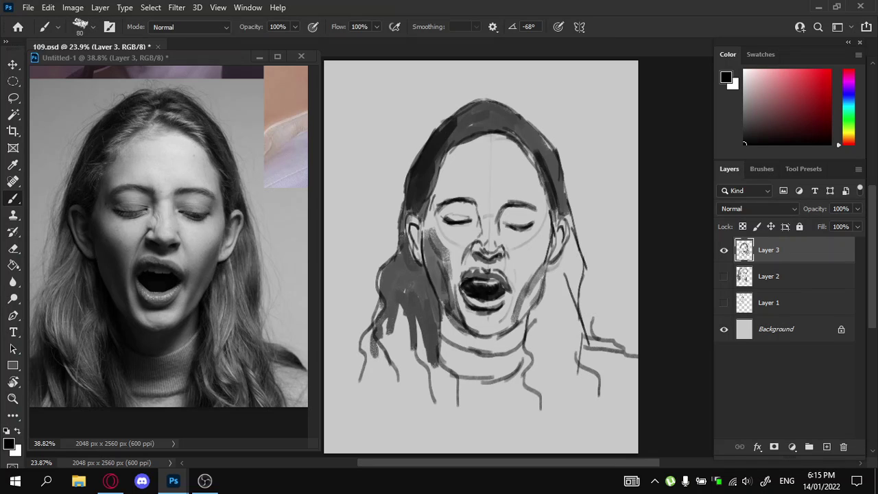
# Erase the rough right jaw contour and redraw it cleanly with a size 25 brush
pyautogui.press('e')
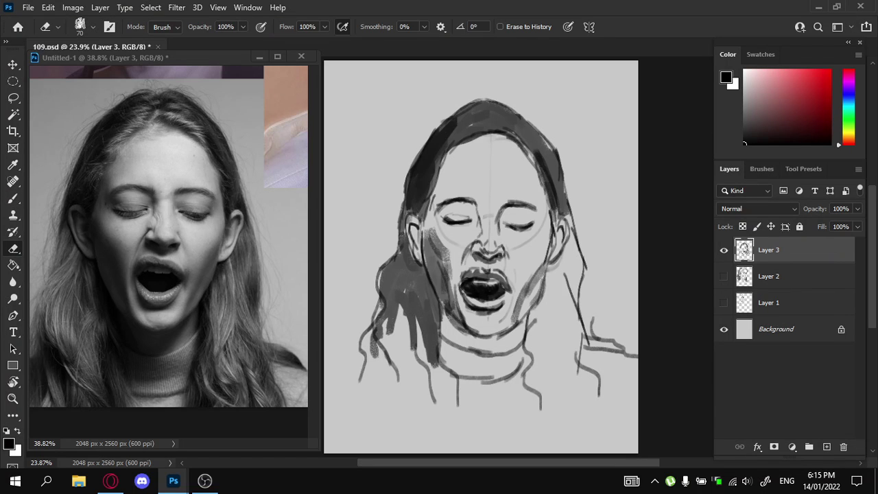
pyautogui.moveTo(542, 285); pyautogui.dragTo(539, 304)
pyautogui.press('b')
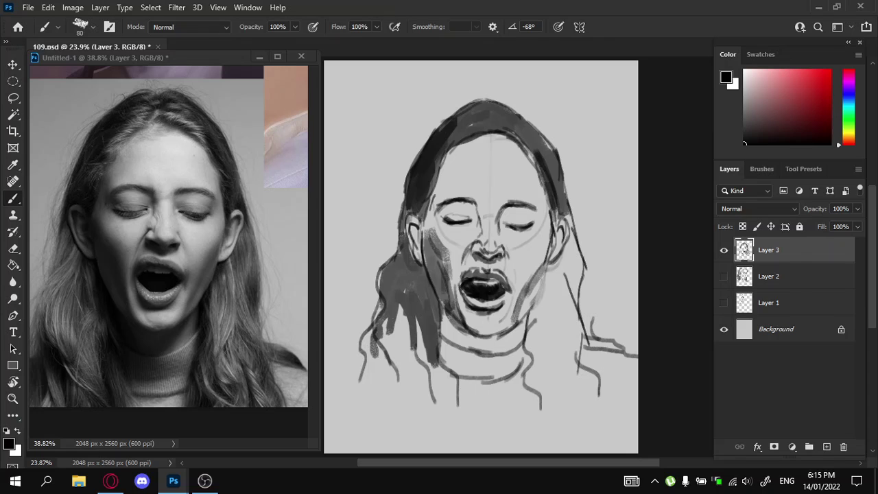
pyautogui.press('[')
pyautogui.press('[')
pyautogui.press('[')
pyautogui.press('[')
pyautogui.press('[')
pyautogui.press('[')
pyautogui.press('[')
pyautogui.moveTo(546, 271)
pyautogui.mouseDown()
pyautogui.moveTo(523, 316)
pyautogui.moveTo(532, 312)
pyautogui.mouseUp()
pyautogui.press('e')
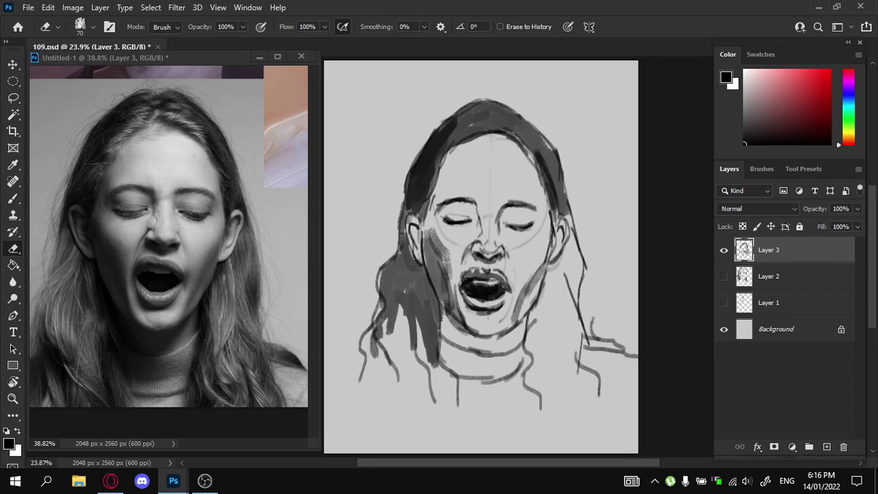
pyautogui.press('b')
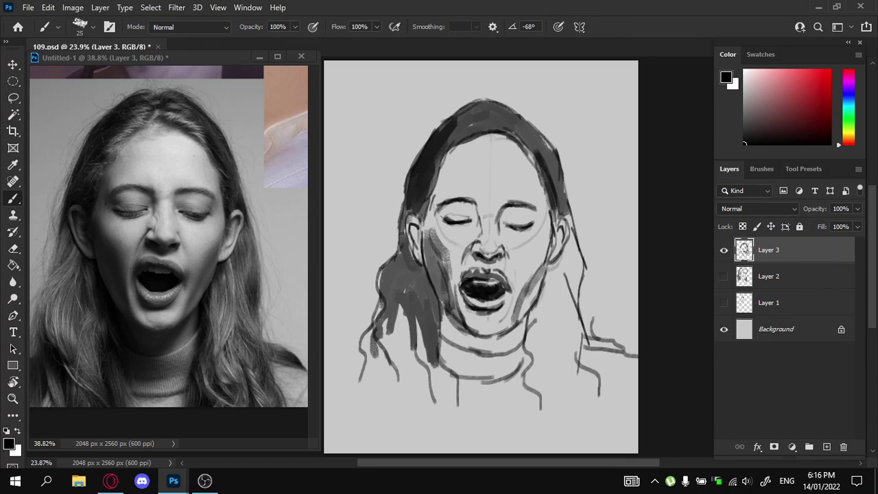
# Refine the underside and left wing of the nose, and reinforce the right ear's upper outline
pyautogui.moveTo(481, 248); pyautogui.dragTo(507, 260)
pyautogui.moveTo(461, 245); pyautogui.dragTo(468, 258)
pyautogui.moveTo(551, 212)
pyautogui.mouseDown()
pyautogui.moveTo(555, 231)
pyautogui.moveTo(566, 218)
pyautogui.moveTo(566, 243)
pyautogui.mouseUp()
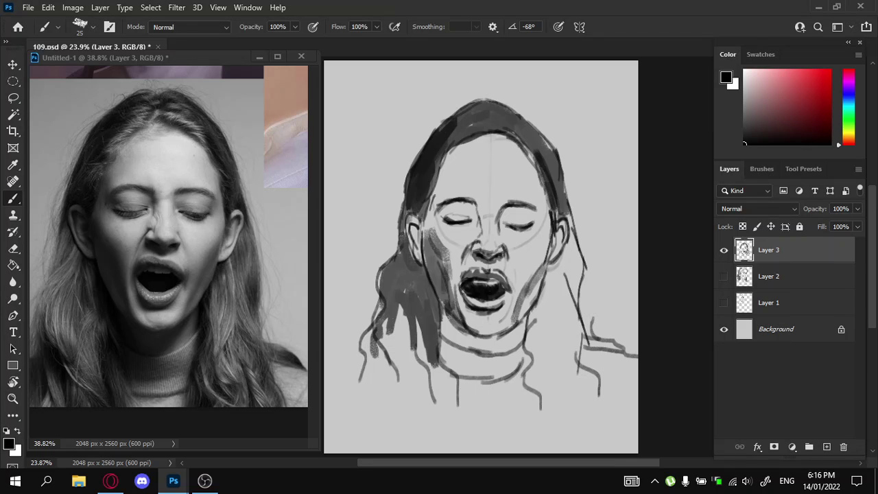
# Fill the right hair mass from the ear to the shoulder in grey, enlarging the brush to size 150
pyautogui.press(']')
pyautogui.moveTo(566, 212)
pyautogui.mouseDown()
pyautogui.moveTo(573, 251)
pyautogui.moveTo(555, 263)
pyautogui.moveTo(535, 325)
pyautogui.moveTo(572, 247)
pyautogui.moveTo(567, 306)
pyautogui.moveTo(543, 315)
pyautogui.moveTo(536, 354)
pyautogui.moveTo(569, 302)
pyautogui.moveTo(572, 338)
pyautogui.moveTo(537, 350)
pyautogui.moveTo(539, 376)
pyautogui.moveTo(557, 370)
pyautogui.moveTo(548, 398)
pyautogui.moveTo(583, 350)
pyautogui.moveTo(580, 385)
pyautogui.mouseUp()
pyautogui.press(']')
pyautogui.press(']')
pyautogui.press(']')
pyautogui.press(']')
pyautogui.press(']')
pyautogui.press(']')
pyautogui.press(']')
pyautogui.press(']')
pyautogui.press(']')
pyautogui.click(552, 353)
# Reduce the brush to size 50 and fill the hair's inner edge along the right jaw and neck
pyautogui.press('[')
pyautogui.press('[')
pyautogui.press('[')
pyautogui.press('[')
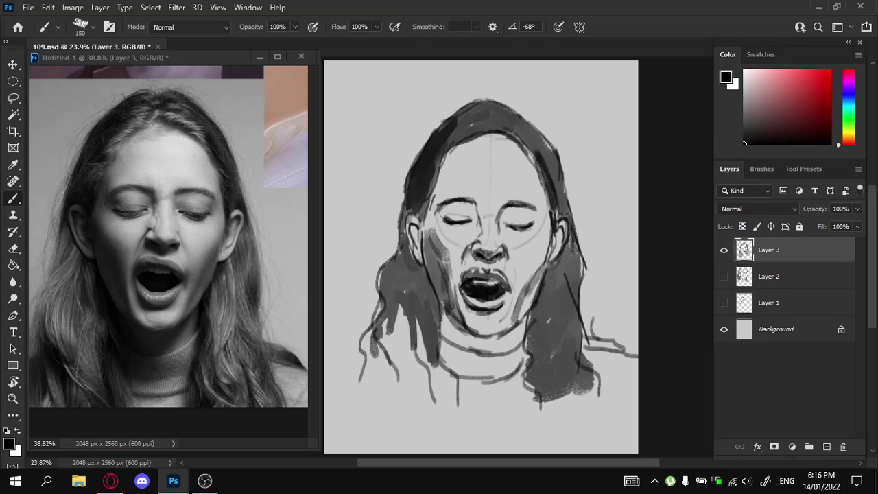
pyautogui.moveTo(552, 270); pyautogui.dragTo(537, 297)
pyautogui.moveTo(549, 273); pyautogui.dragTo(524, 349)
pyautogui.moveTo(529, 319); pyautogui.dragTo(530, 340)
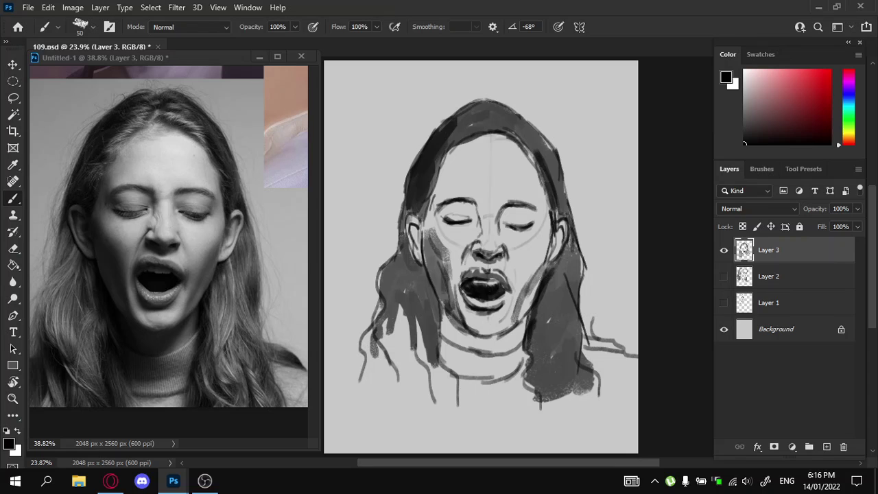
# Paint a dark shadow beneath the chin across the left side of the neck and collar
pyautogui.moveTo(441, 265)
pyautogui.mouseDown()
pyautogui.moveTo(421, 308)
pyautogui.moveTo(440, 338)
pyautogui.moveTo(469, 352)
pyautogui.moveTo(510, 340)
pyautogui.moveTo(480, 353)
pyautogui.moveTo(463, 382)
pyautogui.mouseUp()
pyautogui.moveTo(482, 341)
pyautogui.mouseDown()
pyautogui.moveTo(469, 370)
pyautogui.moveTo(455, 374)
pyautogui.mouseUp()
pyautogui.moveTo(454, 334)
pyautogui.mouseDown()
pyautogui.moveTo(441, 375)
pyautogui.moveTo(467, 376)
pyautogui.moveTo(446, 385)
pyautogui.moveTo(474, 343)
pyautogui.moveTo(445, 333)
pyautogui.mouseUp()
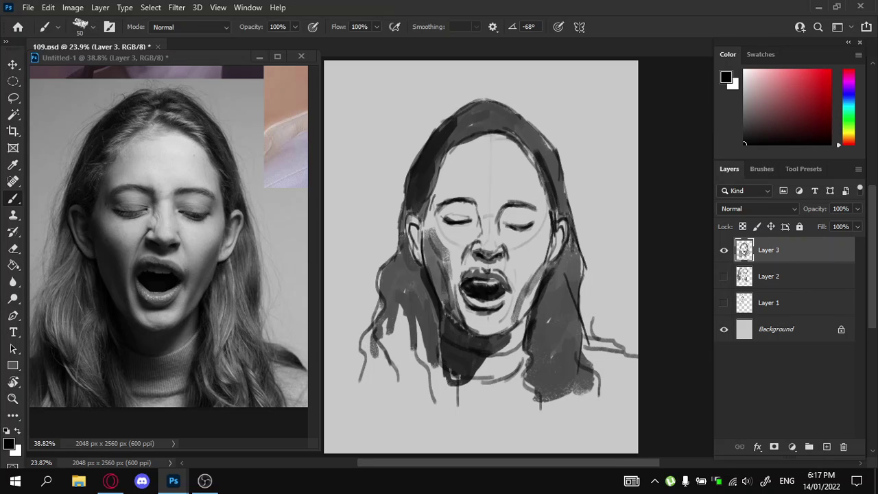
# Shade the outer left eye socket and the left temple up to the hairline
pyautogui.moveTo(442, 207); pyautogui.dragTo(442, 218)
pyautogui.moveTo(441, 208); pyautogui.dragTo(434, 219)
pyautogui.moveTo(436, 189)
pyautogui.mouseDown()
pyautogui.moveTo(422, 234)
pyautogui.moveTo(436, 199)
pyautogui.mouseUp()
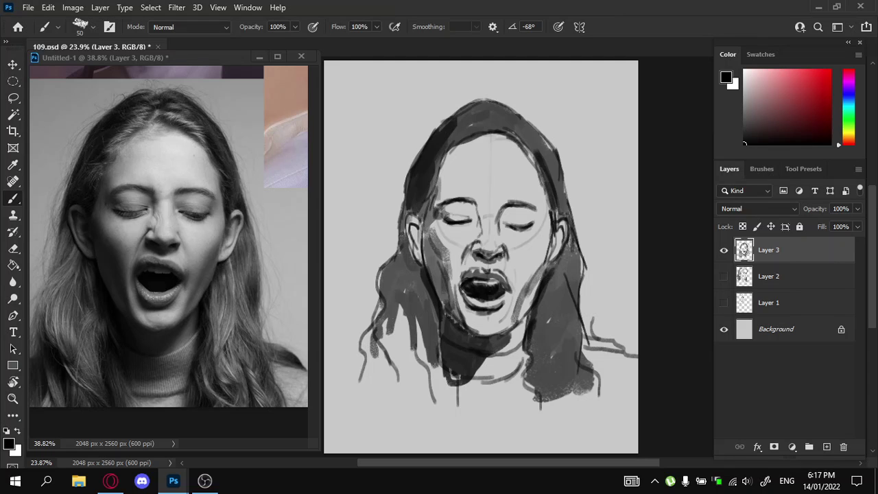
pyautogui.moveTo(441, 167); pyautogui.dragTo(439, 201)
pyautogui.moveTo(445, 161); pyautogui.dragTo(442, 203)
pyautogui.moveTo(449, 162); pyautogui.dragTo(446, 197)
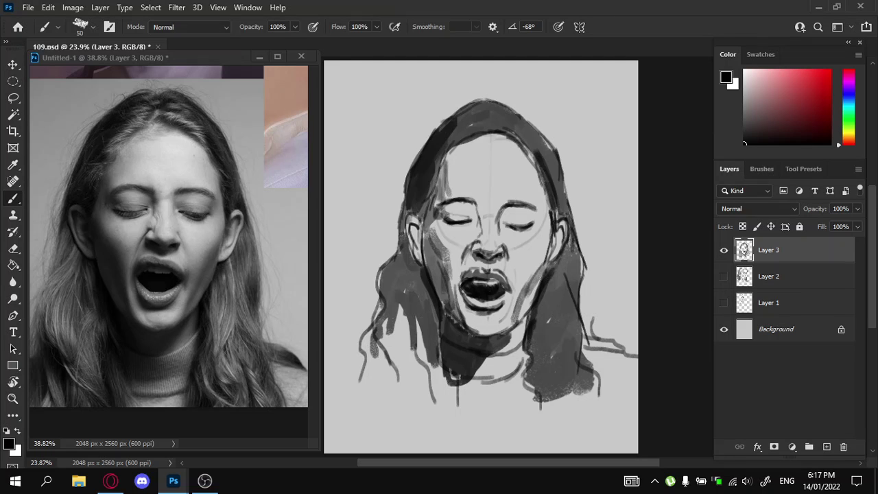
# Shade the right temple and eye socket, softening the strokes with the eraser
pyautogui.moveTo(532, 174); pyautogui.dragTo(524, 199)
pyautogui.moveTo(536, 175); pyautogui.dragTo(528, 202)
pyautogui.moveTo(538, 184)
pyautogui.mouseDown()
pyautogui.moveTo(526, 201)
pyautogui.moveTo(534, 204)
pyautogui.mouseUp()
pyautogui.moveTo(544, 194)
pyautogui.mouseDown()
pyautogui.moveTo(541, 201)
pyautogui.moveTo(526, 195)
pyautogui.mouseUp()
pyautogui.press('e')
pyautogui.moveTo(536, 187); pyautogui.dragTo(524, 201)
pyautogui.moveTo(539, 174)
pyautogui.mouseDown()
pyautogui.moveTo(528, 192)
pyautogui.moveTo(537, 204)
pyautogui.mouseUp()
pyautogui.moveTo(540, 180)
pyautogui.mouseDown()
pyautogui.moveTo(536, 220)
pyautogui.moveTo(501, 225)
pyautogui.moveTo(507, 222)
pyautogui.mouseUp()
pyautogui.press('b')
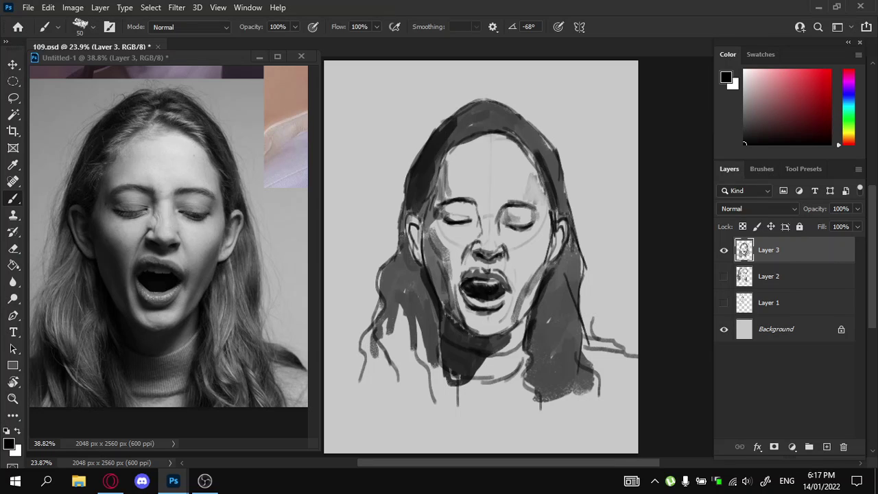
# Shade the left side of the nose bridge and the right cheek, and lighten both cheeks with the eraser
pyautogui.moveTo(473, 208); pyautogui.dragTo(475, 227)
pyautogui.moveTo(546, 249); pyautogui.dragTo(524, 284)
pyautogui.moveTo(546, 251); pyautogui.dragTo(519, 301)
pyautogui.moveTo(539, 269); pyautogui.dragTo(520, 316)
pyautogui.moveTo(540, 274); pyautogui.dragTo(515, 318)
pyautogui.press('e')
pyautogui.moveTo(545, 248); pyautogui.dragTo(513, 317)
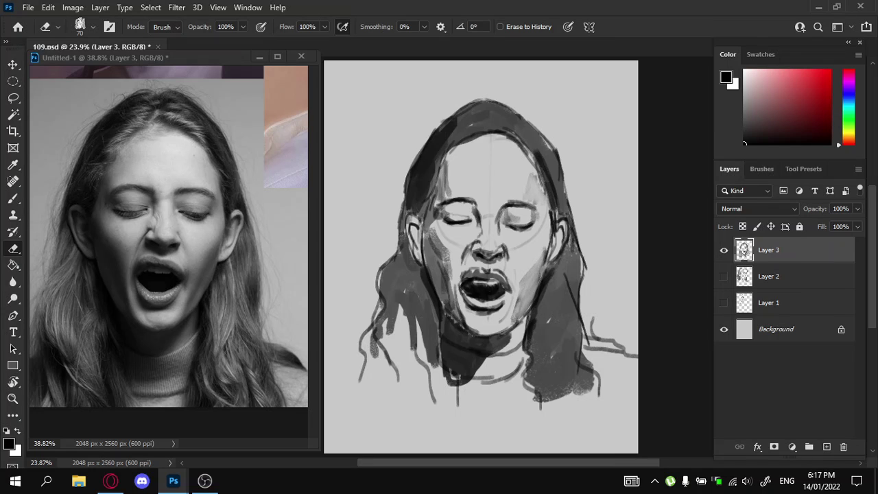
pyautogui.moveTo(449, 240); pyautogui.dragTo(433, 264)
pyautogui.press('b')
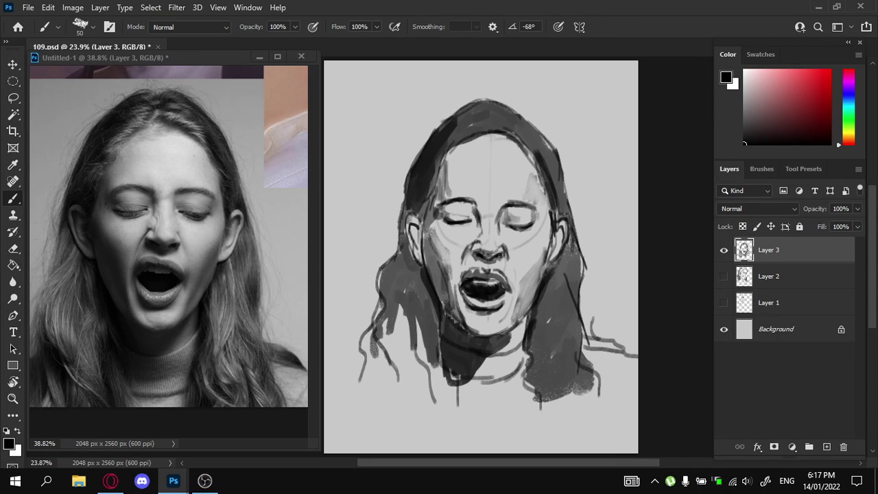
# Darken the right cheek and jaw with layered strokes, undoing the last stroke
pyautogui.moveTo(543, 255); pyautogui.dragTo(518, 289)
pyautogui.moveTo(539, 265); pyautogui.dragTo(521, 299)
pyautogui.moveTo(542, 265); pyautogui.dragTo(526, 300)
pyautogui.moveTo(527, 297)
pyautogui.mouseDown()
pyautogui.moveTo(505, 332)
pyautogui.moveTo(468, 326)
pyautogui.moveTo(484, 334)
pyautogui.mouseUp()
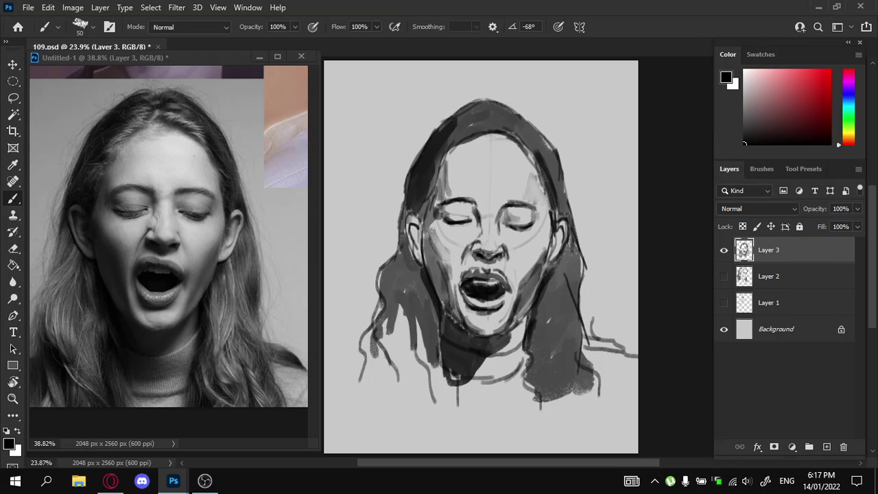
pyautogui.hotkey('ctrl', 'z')
# Darken the shading along the left cheek and jaw
pyautogui.moveTo(444, 285); pyautogui.dragTo(459, 317)
pyautogui.moveTo(441, 294); pyautogui.dragTo(458, 322)
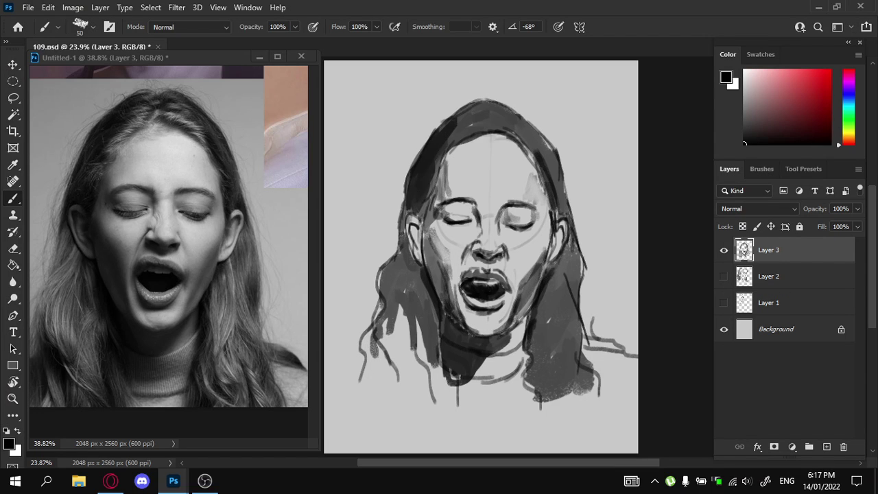
pyautogui.moveTo(439, 247)
pyautogui.mouseDown()
pyautogui.moveTo(432, 288)
pyautogui.moveTo(433, 268)
pyautogui.mouseUp()
pyautogui.moveTo(446, 245)
pyautogui.mouseDown()
pyautogui.moveTo(431, 283)
pyautogui.moveTo(431, 265)
pyautogui.mouseUp()
pyautogui.moveTo(439, 262); pyautogui.dragTo(434, 282)
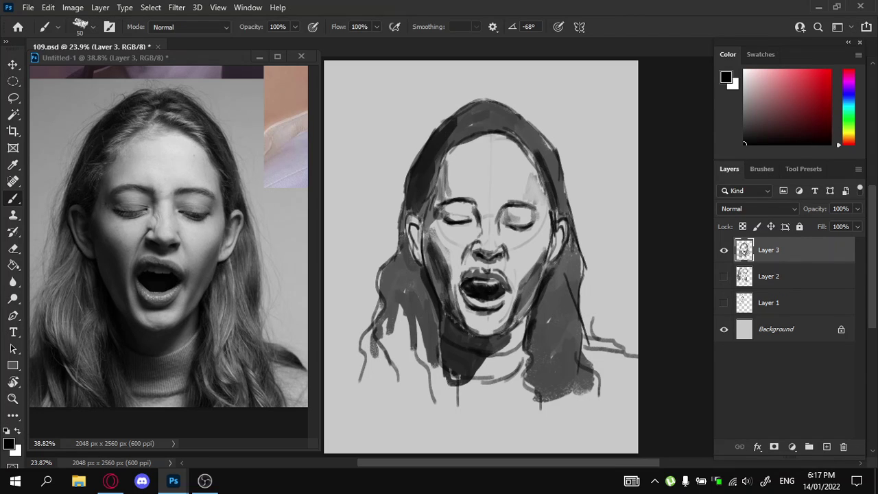
# Shade the left ear and the hair around it, and add shading inside the right ear
pyautogui.moveTo(419, 220); pyautogui.dragTo(411, 262)
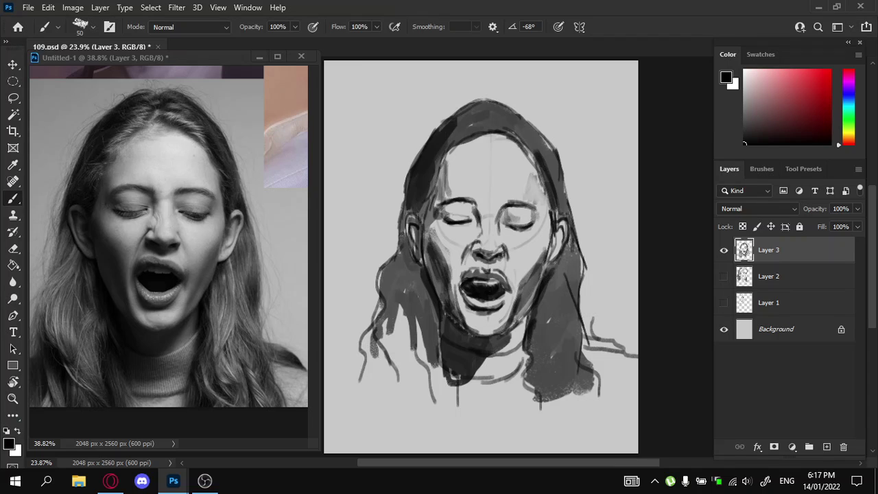
pyautogui.hotkey('ctrl', 'z')
pyautogui.moveTo(414, 208)
pyautogui.mouseDown()
pyautogui.moveTo(407, 214)
pyautogui.moveTo(419, 266)
pyautogui.mouseUp()
pyautogui.moveTo(407, 203)
pyautogui.mouseDown()
pyautogui.moveTo(404, 248)
pyautogui.moveTo(418, 260)
pyautogui.mouseUp()
pyautogui.moveTo(418, 229)
pyautogui.mouseDown()
pyautogui.moveTo(415, 248)
pyautogui.moveTo(420, 237)
pyautogui.moveTo(425, 251)
pyautogui.mouseUp()
pyautogui.moveTo(562, 227); pyautogui.dragTo(552, 259)
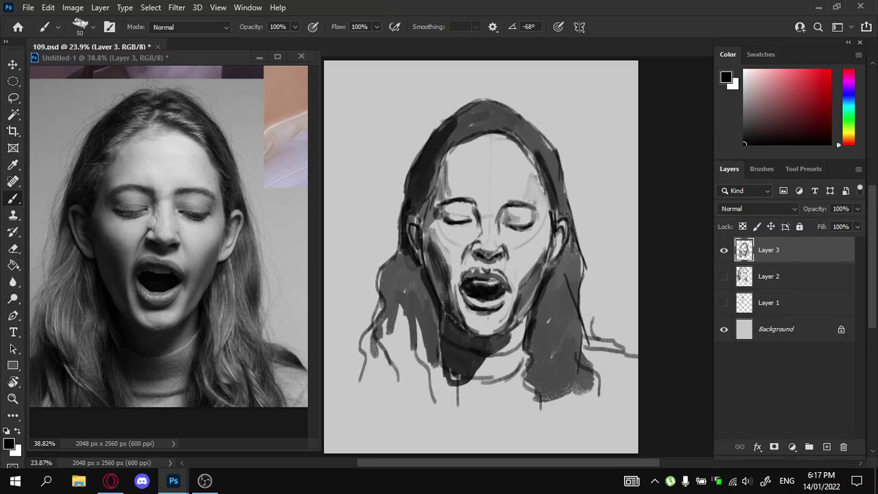
# Touch up the right temple's shading and lighten the left temple with the eraser
pyautogui.moveTo(532, 182); pyautogui.dragTo(536, 189)
pyautogui.press('e')
pyautogui.moveTo(446, 164)
pyautogui.mouseDown()
pyautogui.moveTo(442, 200)
pyautogui.moveTo(438, 182)
pyautogui.mouseUp()
pyautogui.press('b')
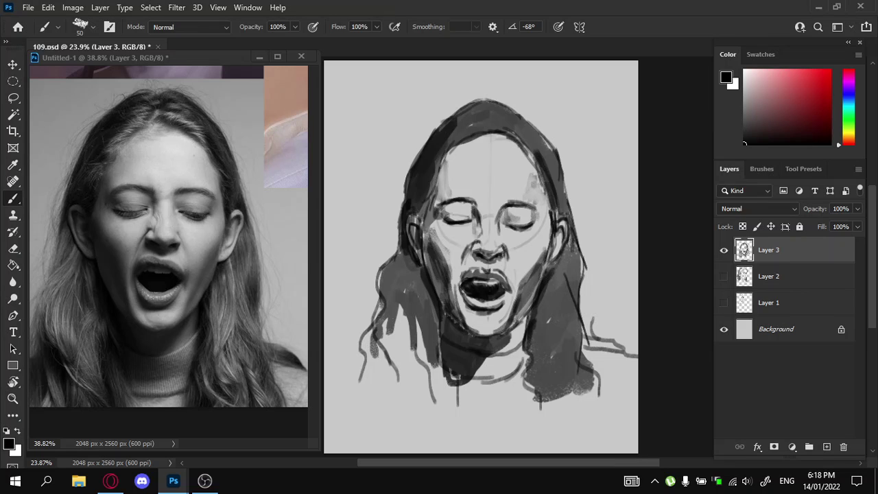
# Refine the right corner of the open mouth and darken the underside of the nose
pyautogui.moveTo(473, 281); pyautogui.dragTo(503, 282)
pyautogui.hotkey('ctrl', 'z')
pyautogui.hotkey('ctrl', 'z')
pyautogui.moveTo(508, 293); pyautogui.dragTo(502, 305)
pyautogui.press('e')
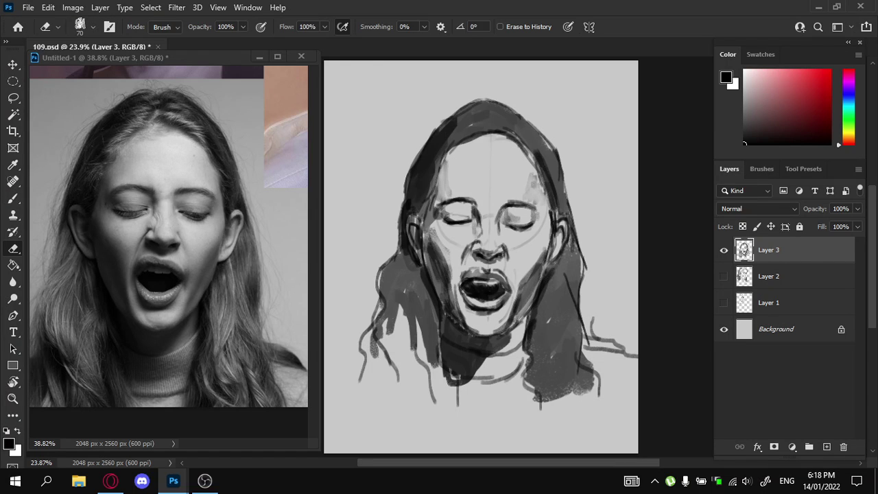
pyautogui.press('b')
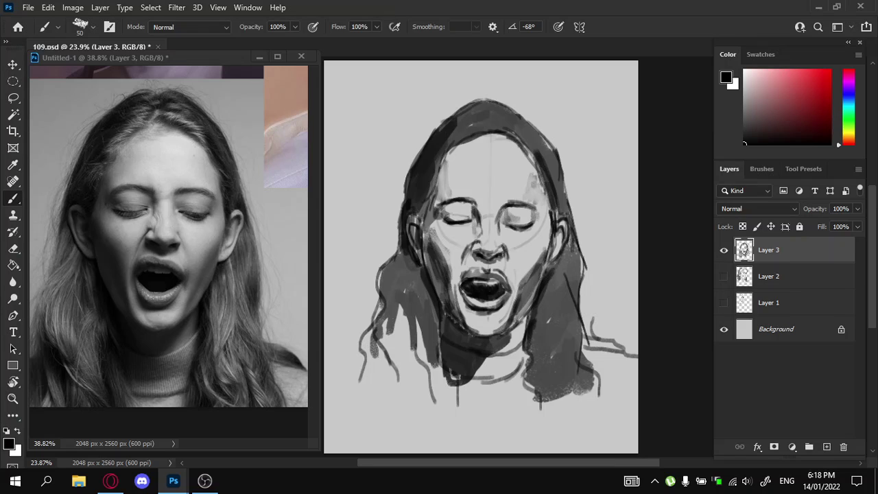
pyautogui.moveTo(473, 255); pyautogui.dragTo(503, 262)
# Pick a near-white colour and paint a broad highlight on the forehead with a size 125 brush
pyautogui.click(744, 83)
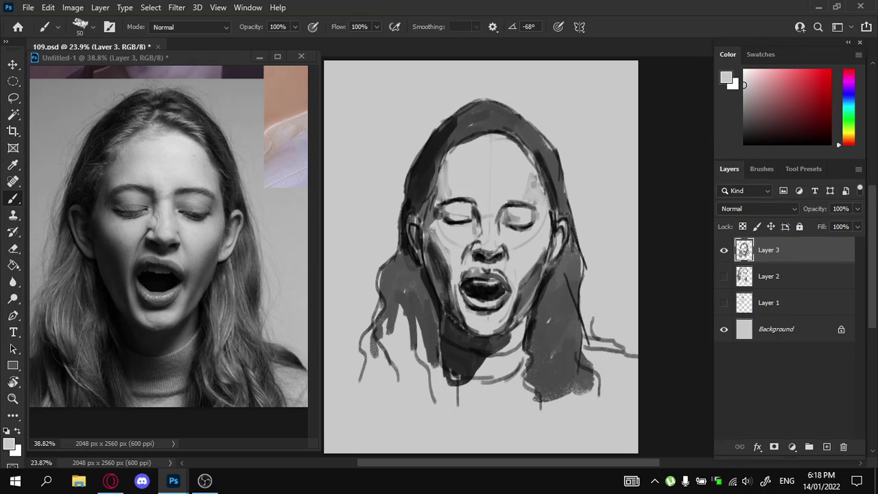
pyautogui.press(']')
pyautogui.press(']')
pyautogui.press(']')
pyautogui.click(744, 74)
pyautogui.moveTo(477, 161)
pyautogui.mouseDown()
pyautogui.moveTo(506, 158)
pyautogui.moveTo(512, 174)
pyautogui.moveTo(494, 178)
pyautogui.moveTo(516, 172)
pyautogui.moveTo(477, 179)
pyautogui.moveTo(495, 193)
pyautogui.moveTo(514, 189)
pyautogui.moveTo(461, 159)
pyautogui.moveTo(501, 142)
pyautogui.mouseUp()
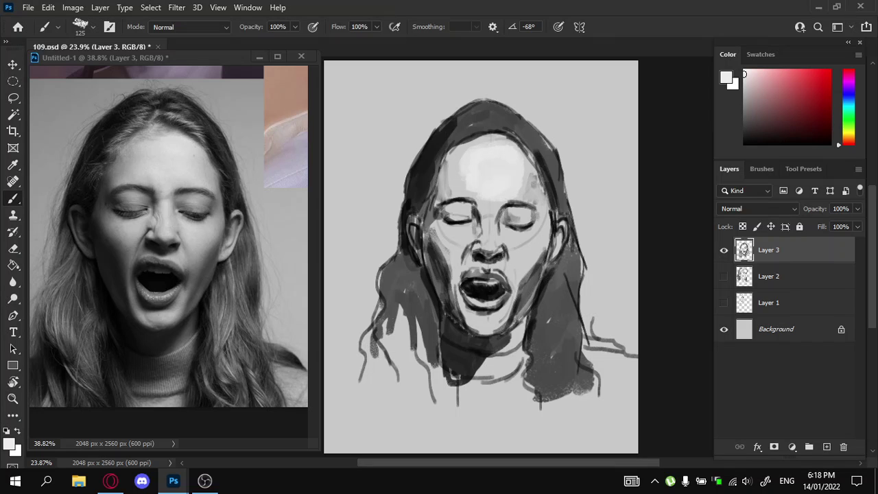
# Reduce the brush to size 45 and paint highlights on the nose bridge and both cheeks
pyautogui.press('[')
pyautogui.press('[')
pyautogui.press('[')
pyautogui.press('[')
pyautogui.moveTo(488, 208); pyautogui.dragTo(489, 224)
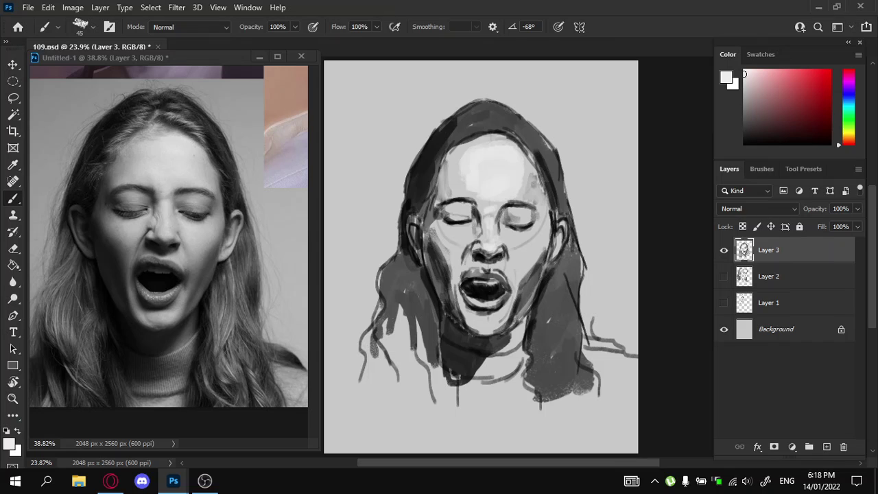
pyautogui.moveTo(534, 242)
pyautogui.mouseDown()
pyautogui.moveTo(519, 261)
pyautogui.moveTo(523, 252)
pyautogui.moveTo(529, 258)
pyautogui.mouseUp()
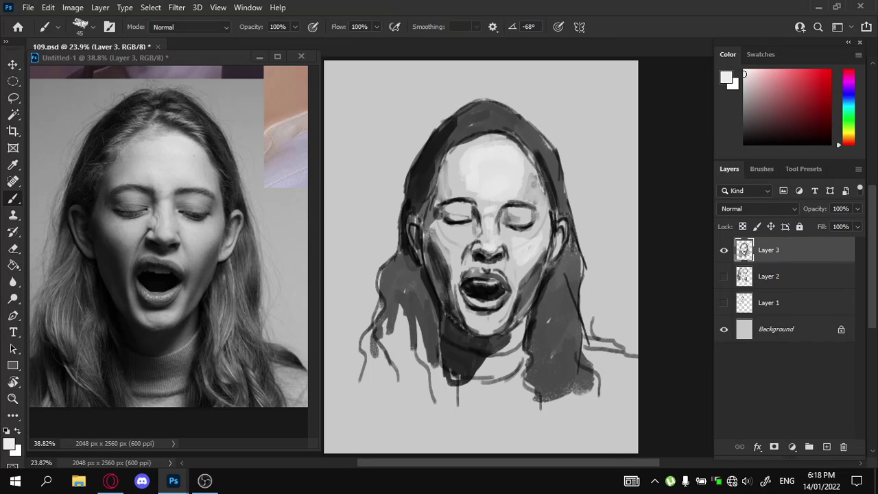
pyautogui.moveTo(469, 229)
pyautogui.mouseDown()
pyautogui.moveTo(460, 237)
pyautogui.moveTo(445, 231)
pyautogui.moveTo(446, 243)
pyautogui.moveTo(465, 238)
pyautogui.moveTo(440, 237)
pyautogui.mouseUp()
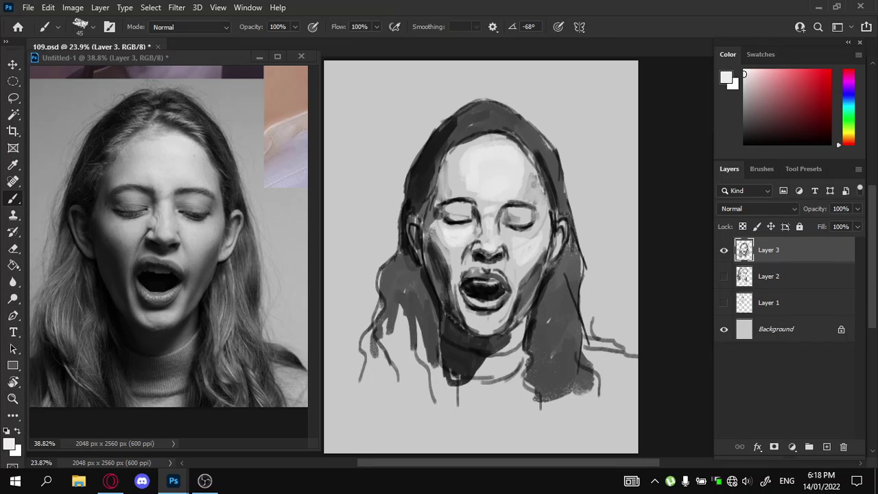
# Add near-white strokes along the edge of the right cheek and below the right ear
pyautogui.moveTo(545, 218); pyautogui.dragTo(533, 237)
pyautogui.moveTo(549, 205); pyautogui.dragTo(548, 215)
pyautogui.moveTo(562, 249); pyautogui.dragTo(554, 264)
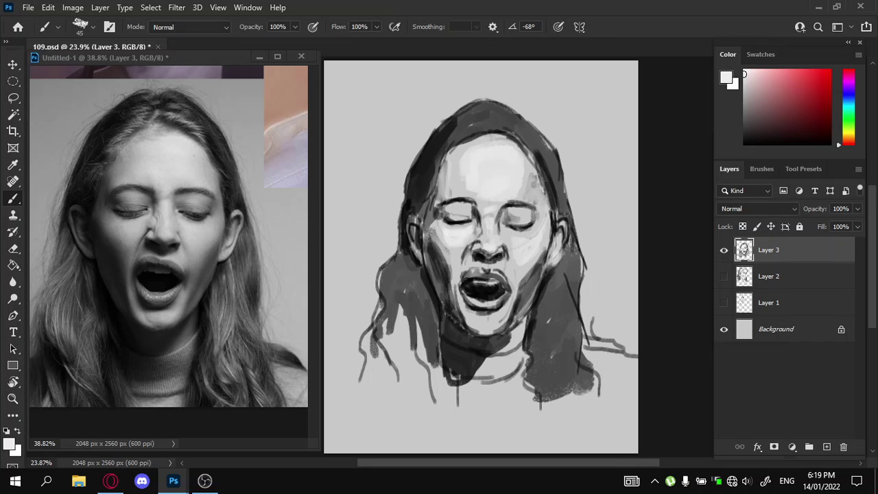
# Switch to black with a size 20 brush and darken the contour from the right ear down to the jaw
pyautogui.press('d')
pyautogui.press('[')
pyautogui.moveTo(560, 247); pyautogui.dragTo(549, 271)
pyautogui.moveTo(561, 241); pyautogui.dragTo(542, 279)
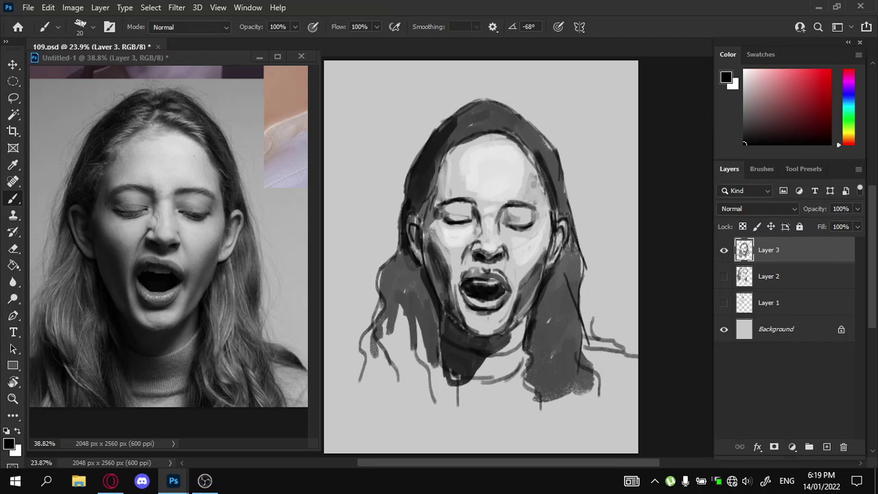
# Choose the Blender brush, sample dark grey from the left jaw and shade the left side of the face from temple to jaw
pyautogui.click(761, 169)
pyautogui.click(786, 326)
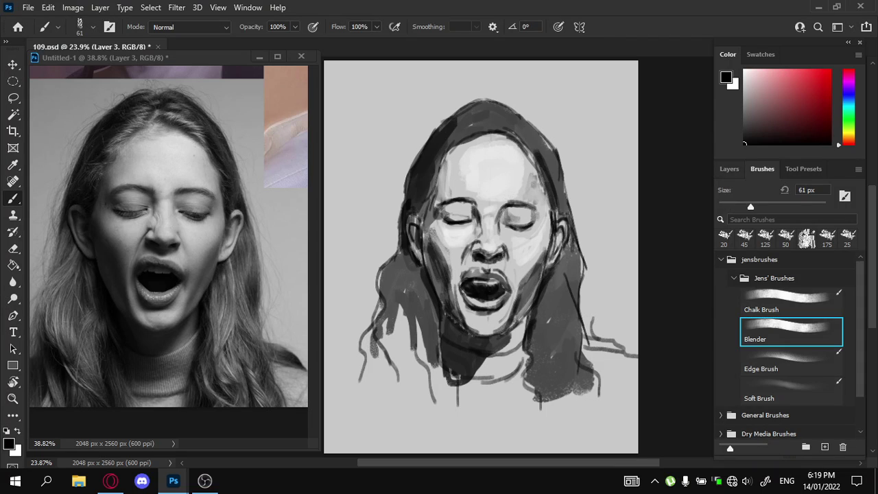
pyautogui.click(729, 169)
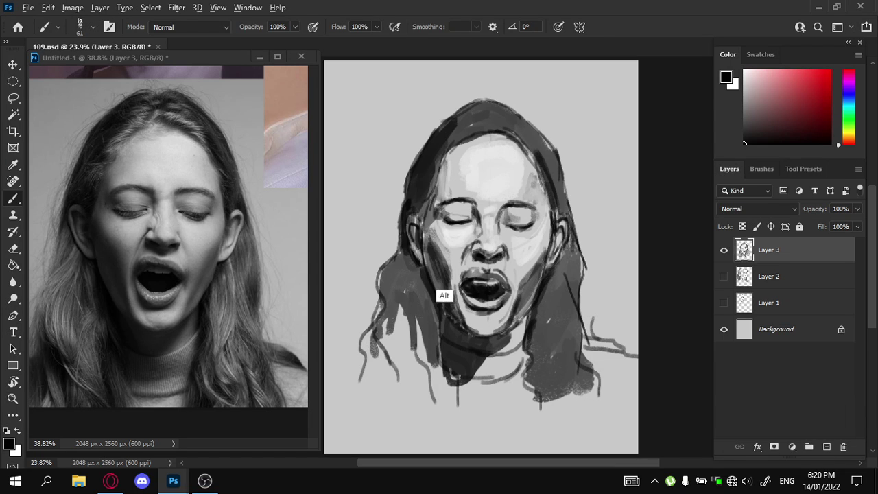
pyautogui.keyDown('alt'); pyautogui.click(442, 297); pyautogui.keyUp('alt')
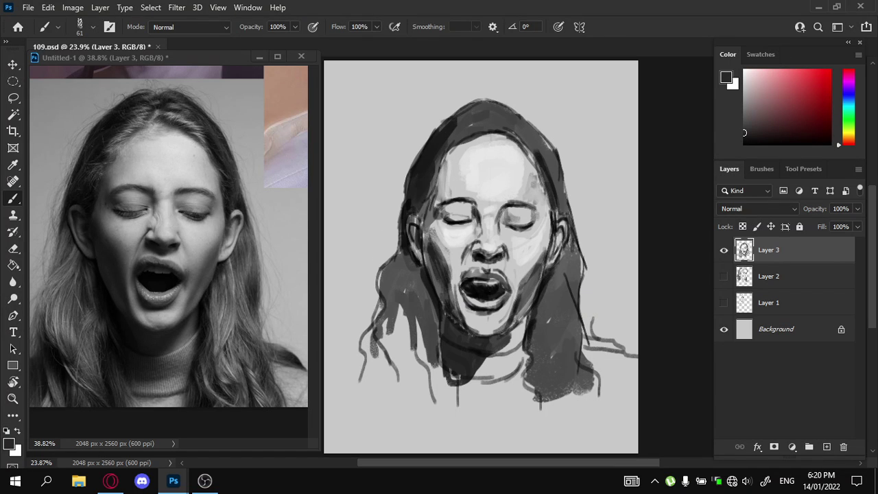
pyautogui.moveTo(439, 280); pyautogui.dragTo(440, 294)
pyautogui.moveTo(435, 243)
pyautogui.mouseDown()
pyautogui.moveTo(443, 264)
pyautogui.moveTo(437, 285)
pyautogui.mouseUp()
pyautogui.moveTo(426, 237)
pyautogui.mouseDown()
pyautogui.moveTo(435, 249)
pyautogui.moveTo(426, 241)
pyautogui.moveTo(426, 251)
pyautogui.moveTo(424, 238)
pyautogui.mouseUp()
pyautogui.moveTo(424, 226); pyautogui.dragTo(425, 234)
pyautogui.moveTo(428, 189)
pyautogui.mouseDown()
pyautogui.moveTo(422, 214)
pyautogui.moveTo(434, 232)
pyautogui.mouseUp()
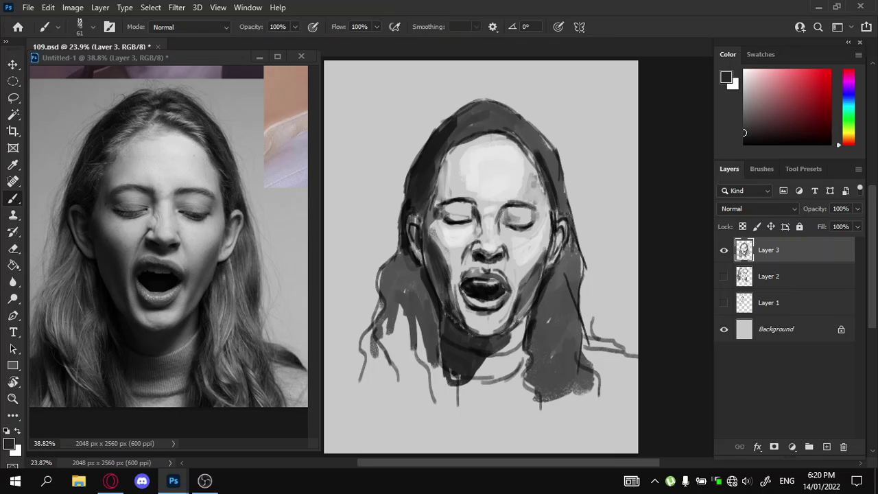
# Sample light grey from the forehead and paint a soft highlight on the hair along the hairline
pyautogui.press('alt')
pyautogui.keyDown('alt'); pyautogui.click(488, 173); pyautogui.keyUp('alt')
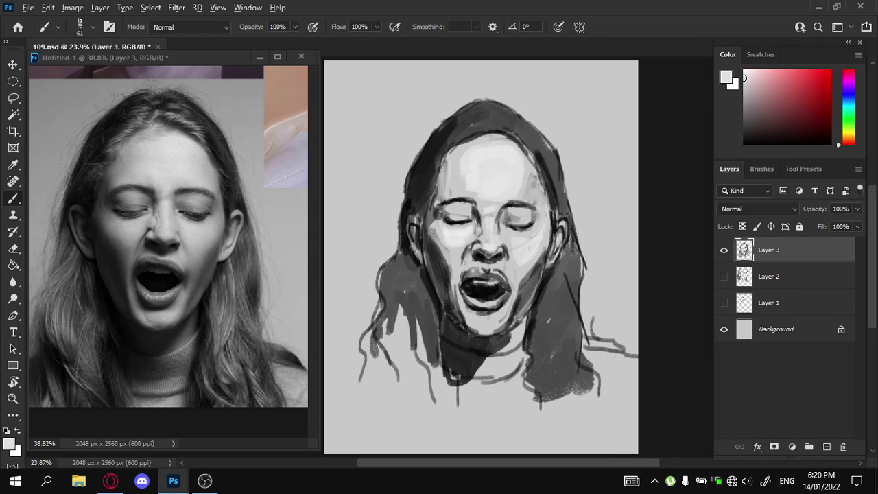
pyautogui.hotkey('ctrl', 'z')
pyautogui.moveTo(454, 139)
pyautogui.mouseDown()
pyautogui.moveTo(478, 124)
pyautogui.moveTo(532, 149)
pyautogui.mouseUp()
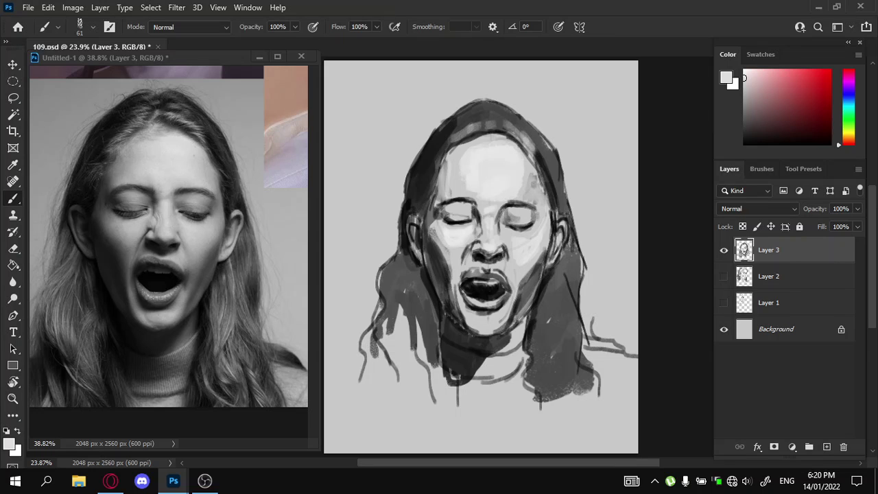
# Draw black strands around the hair parting and strengthen the crown's outline with a size 25 brush, and save the drawing
pyautogui.press('d')
pyautogui.press('[')
pyautogui.press('[')
pyautogui.press('[')
pyautogui.moveTo(482, 120)
pyautogui.mouseDown()
pyautogui.moveTo(458, 128)
pyautogui.moveTo(487, 125)
pyautogui.mouseUp()
pyautogui.moveTo(492, 118)
pyautogui.mouseDown()
pyautogui.moveTo(487, 125)
pyautogui.moveTo(513, 126)
pyautogui.moveTo(538, 152)
pyautogui.mouseUp()
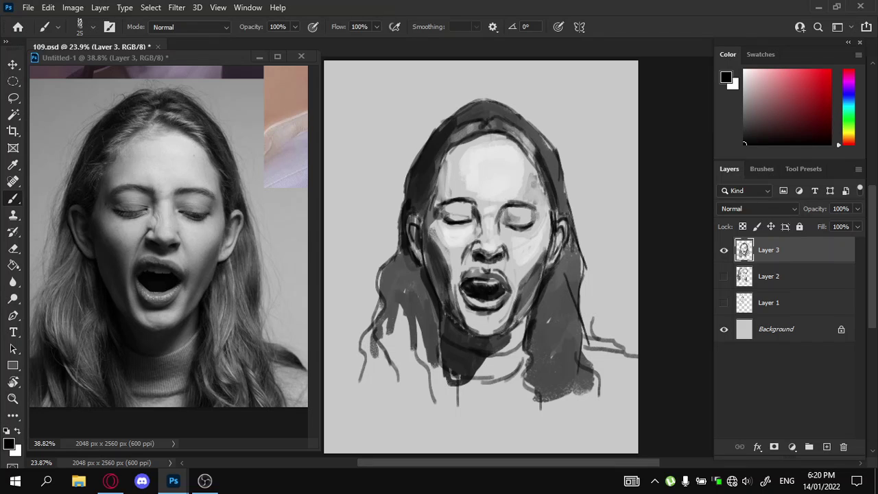
pyautogui.moveTo(505, 116); pyautogui.dragTo(535, 133)
pyautogui.moveTo(493, 105)
pyautogui.mouseDown()
pyautogui.moveTo(530, 118)
pyautogui.moveTo(540, 137)
pyautogui.moveTo(458, 118)
pyautogui.moveTo(421, 154)
pyautogui.mouseUp()
pyautogui.hotkey('ctrl', 's')
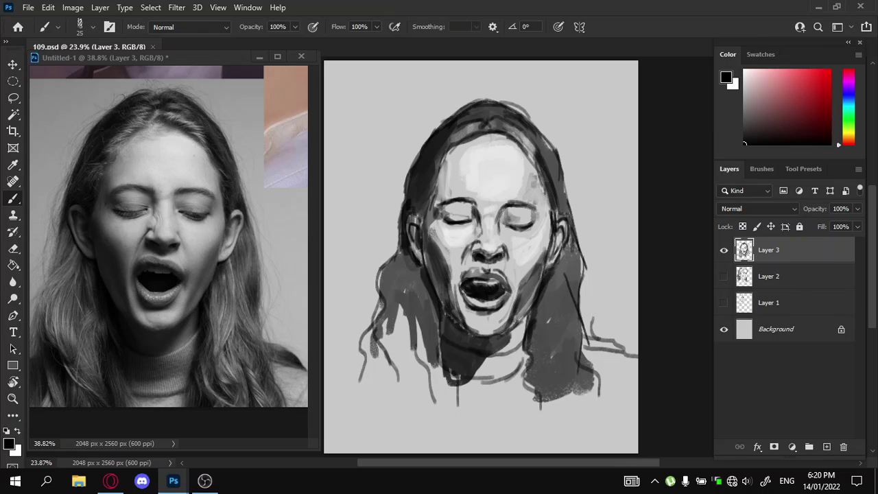
# Darken the lid line of the left closed eye and undo the last stroke on the right eye
pyautogui.click(471, 220)
pyautogui.moveTo(439, 218); pyautogui.dragTo(449, 222)
pyautogui.moveTo(504, 225); pyautogui.dragTo(529, 222)
pyautogui.hotkey('ctrl', 'z')
# Flip both the sketch and the reference image horizontally and bring the reference portrait back into view
pyautogui.hotkey('ctrl', 'shift', 'h')
pyautogui.click(159, 56)
pyautogui.hotkey('ctrl', 'shift', 'h')
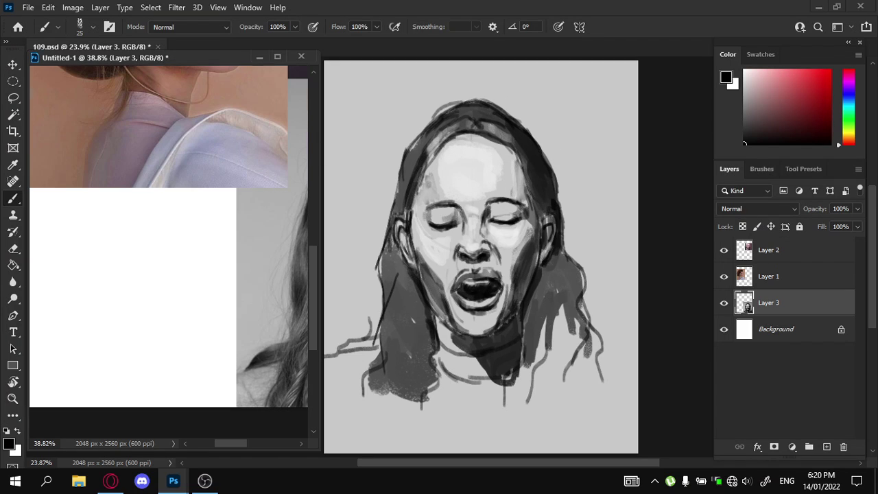
pyautogui.moveTo(274, 260); pyautogui.dragTo(48, 259)
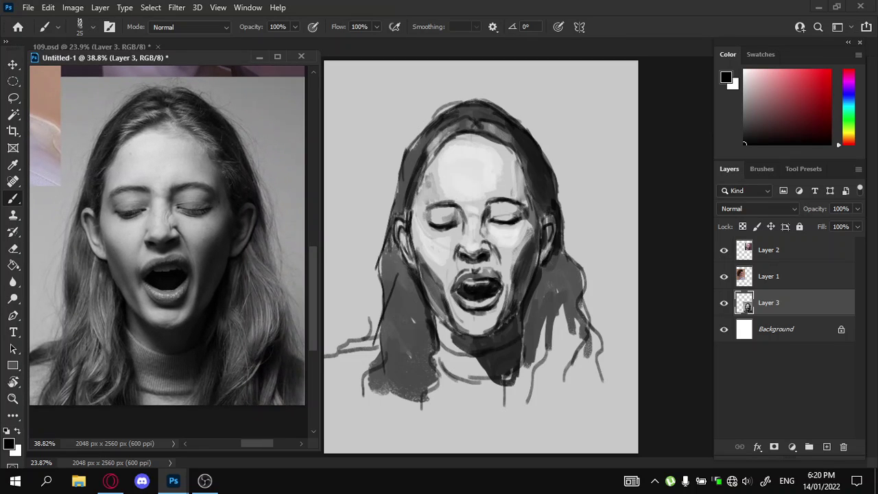
# Draw black strand lines over the left hair mass beside the jaw and along its outer edge
pyautogui.click(428, 310)
pyautogui.moveTo(429, 310)
pyautogui.mouseDown()
pyautogui.moveTo(433, 358)
pyautogui.moveTo(417, 346)
pyautogui.mouseUp()
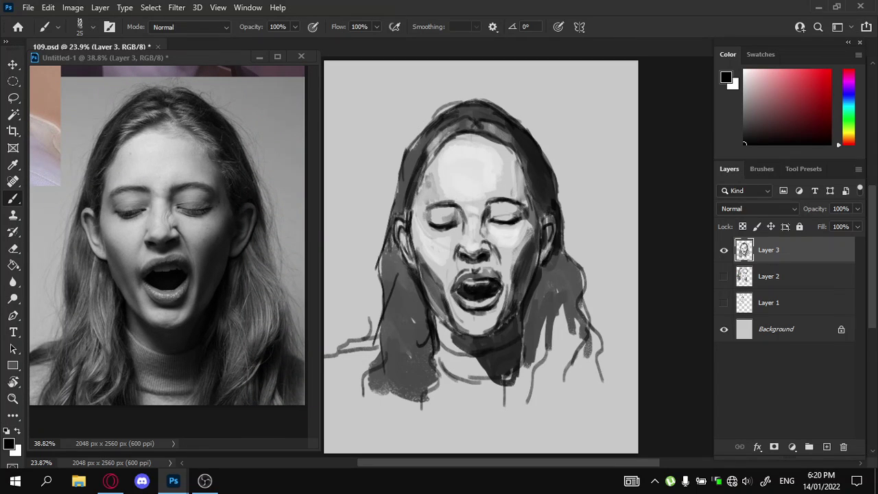
pyautogui.moveTo(430, 306); pyautogui.dragTo(431, 318)
pyautogui.moveTo(420, 296); pyautogui.dragTo(423, 319)
pyautogui.moveTo(391, 241)
pyautogui.mouseDown()
pyautogui.moveTo(381, 272)
pyautogui.moveTo(388, 313)
pyautogui.mouseUp()
# Switch to light grey with a size 175 brush, tone down the highlight on the right cheek and save the drawing
pyautogui.moveTo(480, 274); pyautogui.dragTo(469, 271)
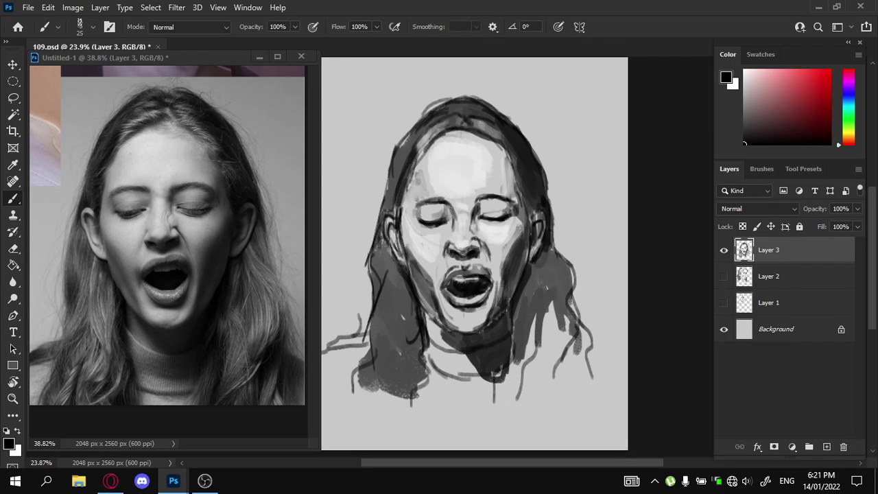
pyautogui.moveTo(500, 200); pyautogui.dragTo(489, 180)
pyautogui.press(']')
pyautogui.press(']')
pyautogui.press(']')
pyautogui.press(']')
pyautogui.press(']')
pyautogui.press(']')
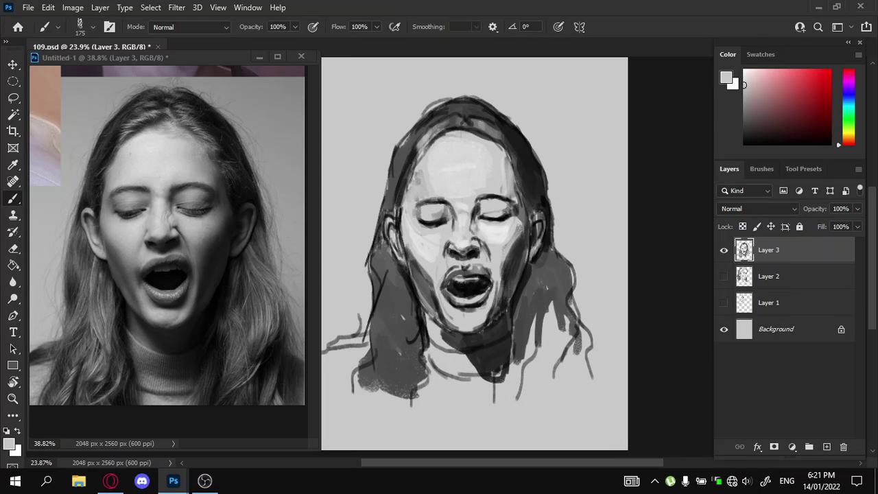
pyautogui.moveTo(493, 232); pyautogui.dragTo(510, 239)
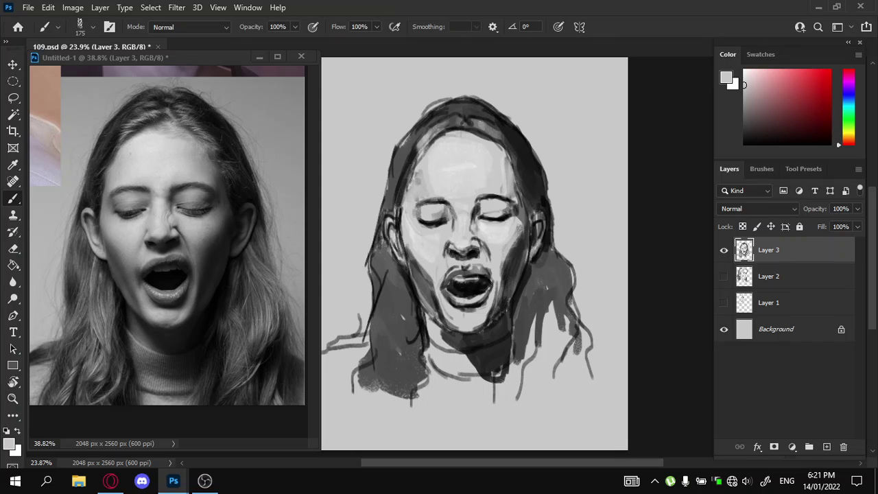
pyautogui.hotkey('ctrl', 's')
# Paint dark wavy strands through the right hair mass down to the shoulder using black and a size 80 brush
pyautogui.press('d')
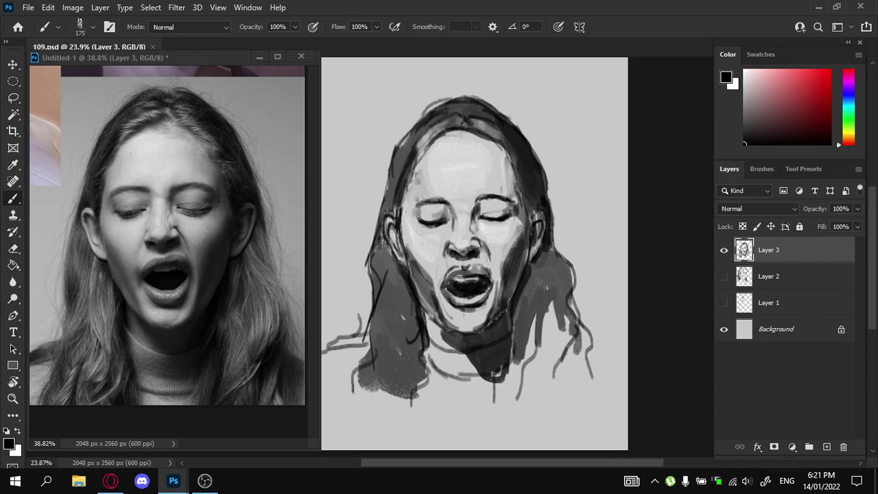
pyautogui.press('[')
pyautogui.press('[')
pyautogui.press('[')
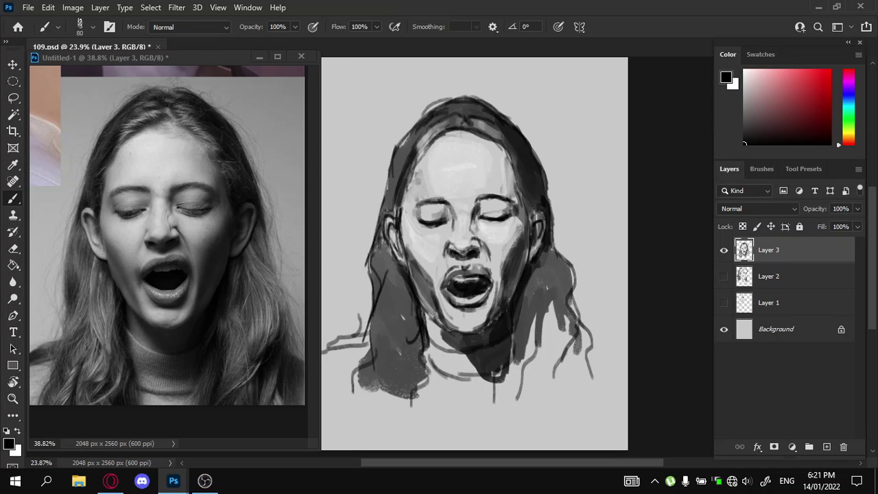
pyautogui.moveTo(535, 271)
pyautogui.mouseDown()
pyautogui.moveTo(512, 326)
pyautogui.moveTo(530, 294)
pyautogui.moveTo(508, 391)
pyautogui.mouseUp()
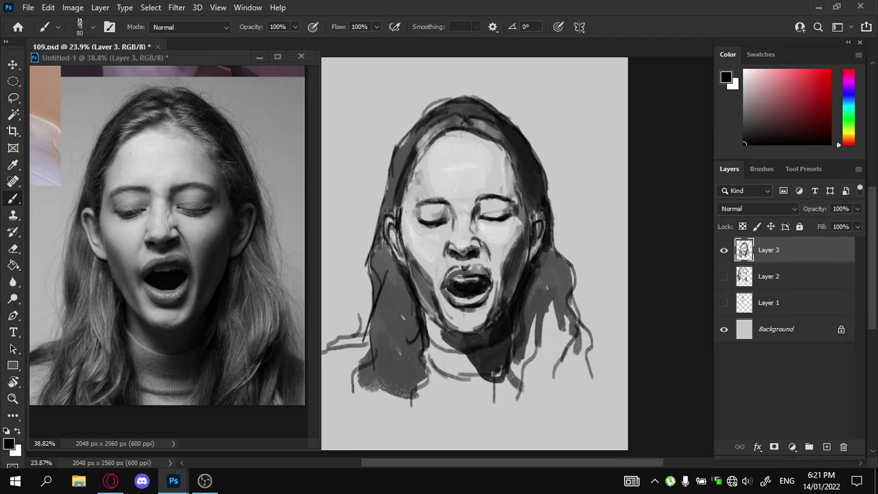
pyautogui.moveTo(572, 327); pyautogui.dragTo(536, 394)
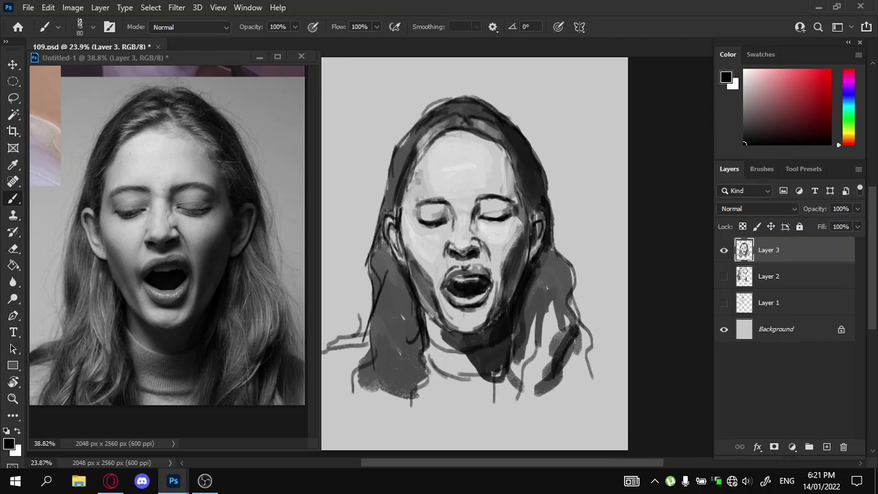
pyautogui.moveTo(554, 303)
pyautogui.mouseDown()
pyautogui.moveTo(552, 355)
pyautogui.moveTo(514, 377)
pyautogui.mouseUp()
pyautogui.moveTo(551, 310); pyautogui.dragTo(532, 358)
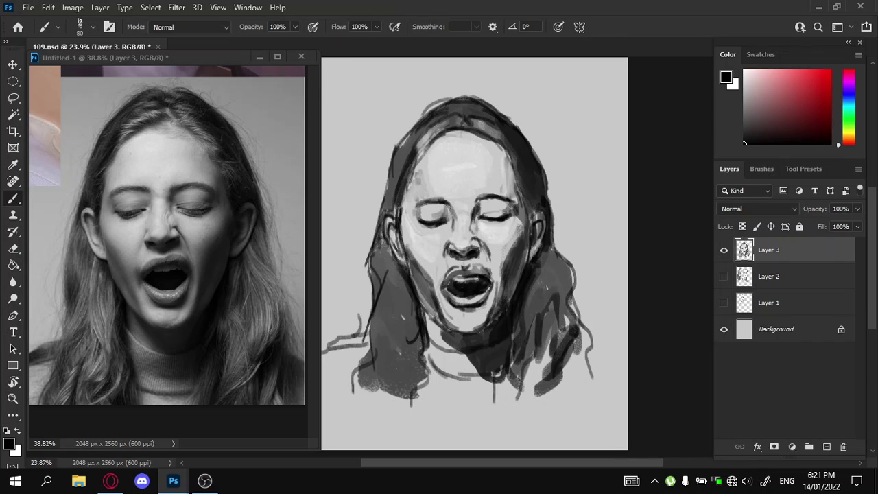
pyautogui.moveTo(561, 326); pyautogui.dragTo(534, 373)
pyautogui.moveTo(573, 313)
pyautogui.mouseDown()
pyautogui.moveTo(558, 335)
pyautogui.moveTo(591, 347)
pyautogui.mouseUp()
pyautogui.moveTo(588, 331); pyautogui.dragTo(602, 376)
# Darken the outer edge of the left hair and the left shoulder line, and save the drawing
pyautogui.moveTo(426, 341)
pyautogui.mouseDown()
pyautogui.moveTo(471, 344)
pyautogui.moveTo(480, 389)
pyautogui.mouseUp()
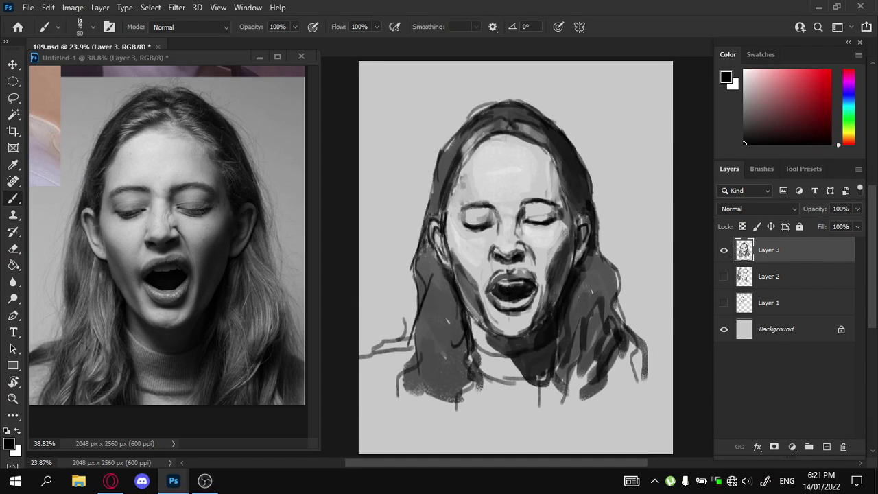
pyautogui.moveTo(421, 308); pyautogui.dragTo(415, 357)
pyautogui.moveTo(424, 350); pyautogui.dragTo(414, 379)
pyautogui.moveTo(428, 271)
pyautogui.mouseDown()
pyautogui.moveTo(411, 328)
pyautogui.moveTo(371, 355)
pyautogui.mouseUp()
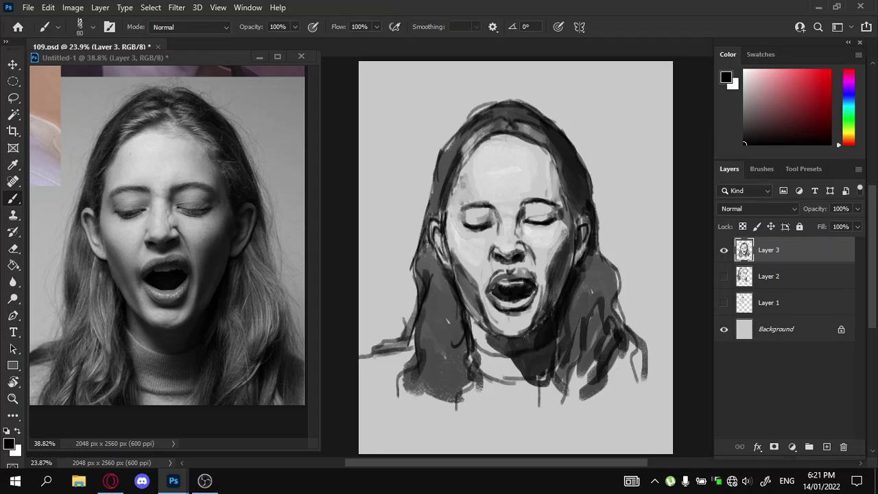
pyautogui.hotkey('ctrl', 's')
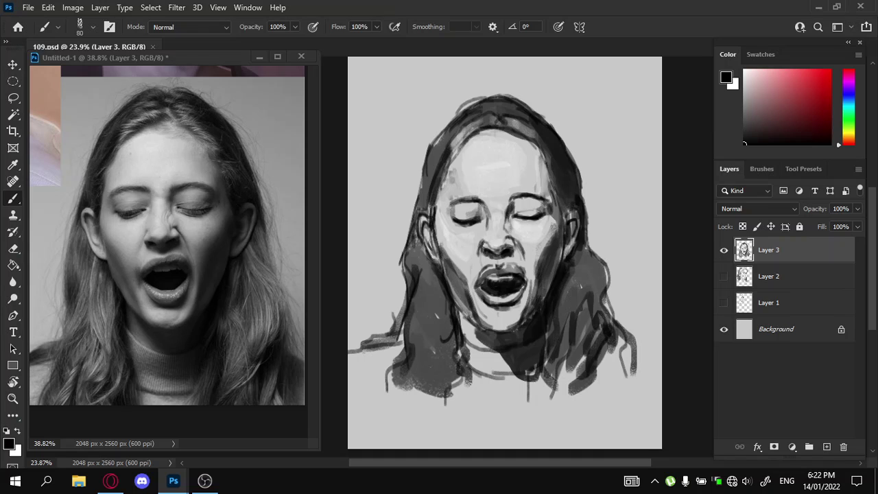
# Erase some shading beside the left eye's inner corner, pick a light grey and save the drawing
pyautogui.press('e')
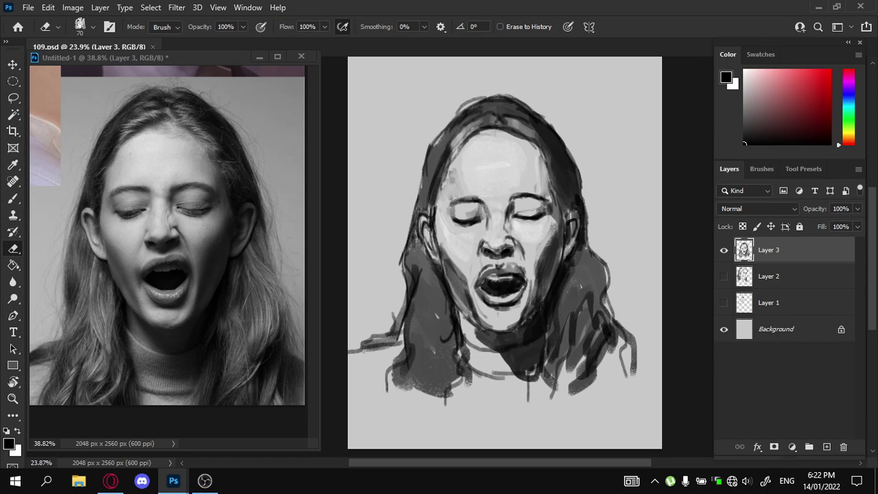
pyautogui.moveTo(488, 213); pyautogui.dragTo(488, 229)
pyautogui.press('b')
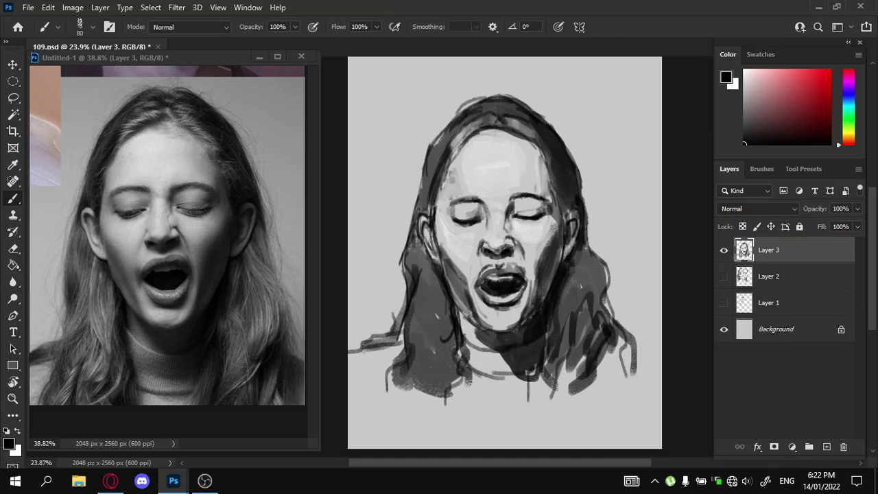
pyautogui.moveTo(744, 141); pyautogui.dragTo(744, 77)
pyautogui.hotkey('ctrl', 's')
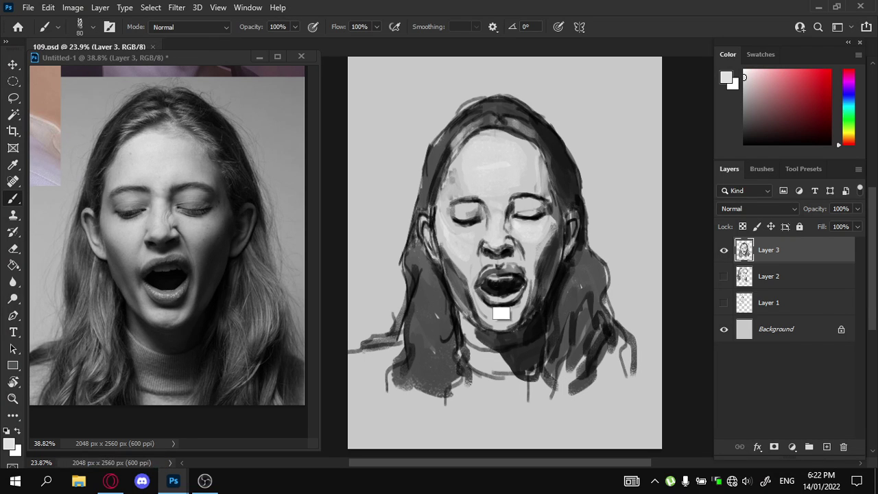
# Sample near-black from the open mouth, fill in its interior with a size 40 brush and save the drawing
pyautogui.keyDown('alt'); pyautogui.click(504, 283); pyautogui.keyUp('alt')
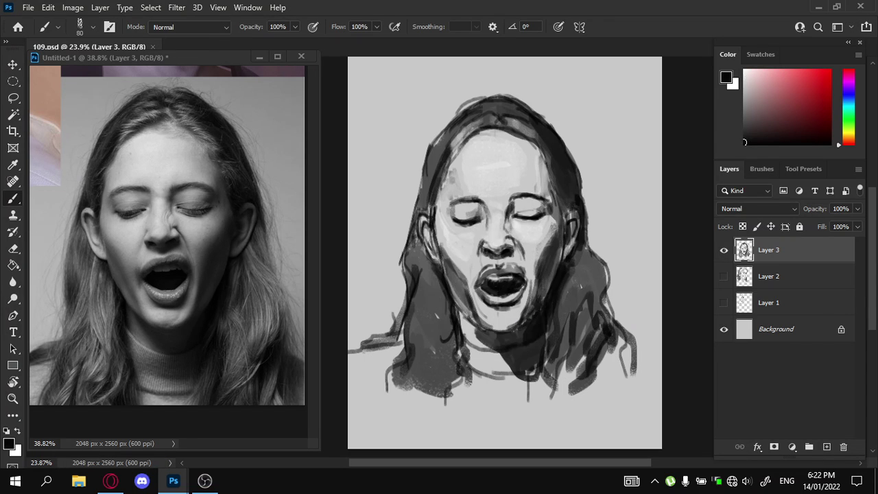
pyautogui.press('[')
pyautogui.press('[')
pyautogui.moveTo(487, 280)
pyautogui.mouseDown()
pyautogui.moveTo(513, 276)
pyautogui.moveTo(491, 297)
pyautogui.moveTo(519, 292)
pyautogui.mouseUp()
pyautogui.moveTo(487, 298)
pyautogui.mouseDown()
pyautogui.moveTo(519, 294)
pyautogui.moveTo(516, 306)
pyautogui.moveTo(523, 294)
pyautogui.mouseUp()
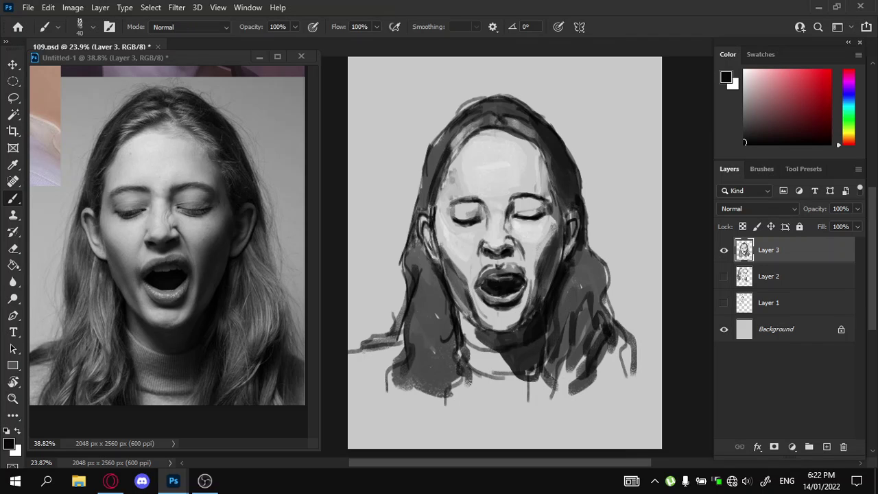
pyautogui.moveTo(486, 286); pyautogui.dragTo(497, 297)
pyautogui.hotkey('ctrl', 's')
# Darken the upper lip and lighten the area beside the right nostril with a sampled light grey
pyautogui.press('e')
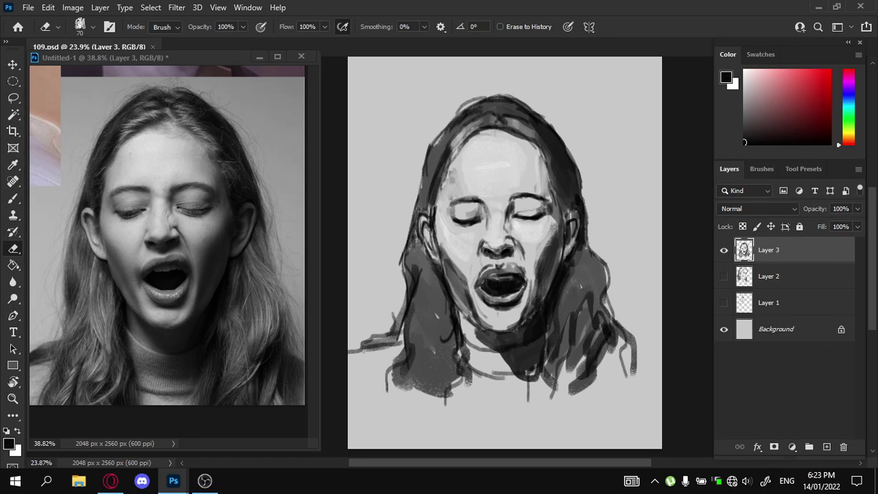
pyautogui.press('b')
pyautogui.moveTo(481, 275); pyautogui.dragTo(516, 271)
pyautogui.moveTo(507, 269)
pyautogui.mouseDown()
pyautogui.moveTo(522, 275)
pyautogui.moveTo(512, 270)
pyautogui.moveTo(520, 267)
pyautogui.mouseUp()
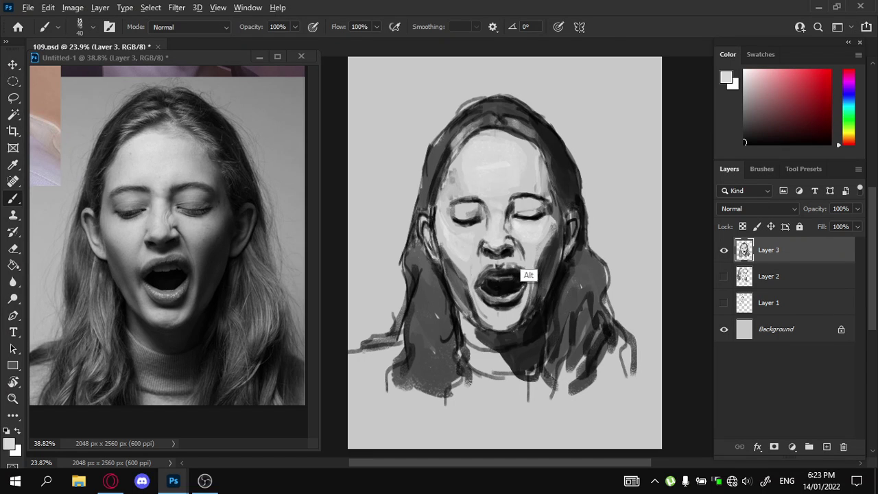
pyautogui.keyDown('alt'); pyautogui.click(525, 240); pyautogui.keyUp('alt')
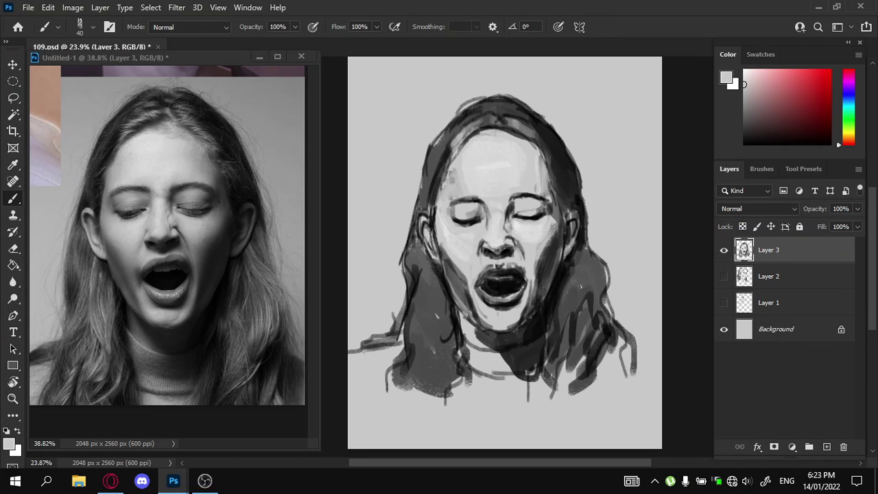
pyautogui.moveTo(519, 242)
pyautogui.mouseDown()
pyautogui.moveTo(523, 250)
pyautogui.moveTo(498, 240)
pyautogui.moveTo(513, 247)
pyautogui.mouseUp()
# Show the hidden Layer 2 and Layer 1 sketches together with the open-mouthed woman's sketch
pyautogui.press('z')
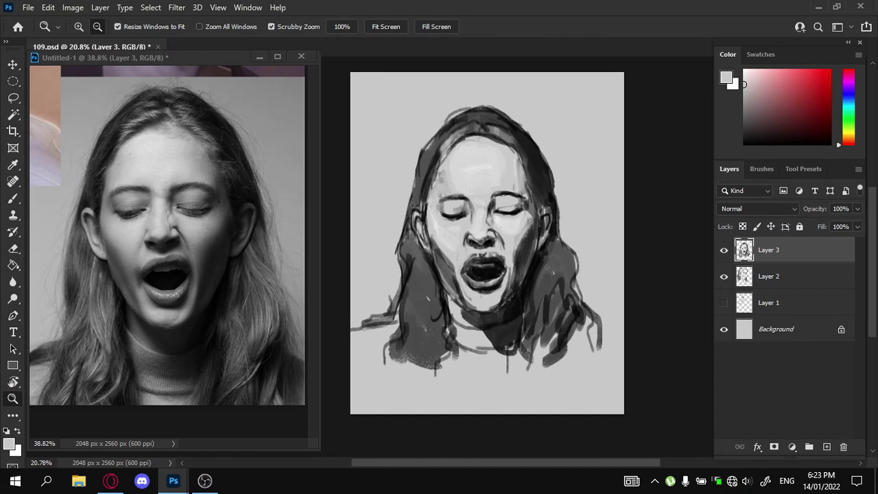
pyautogui.click(724, 275)
pyautogui.click(724, 303)
pyautogui.hotkey('ctrl', 't')
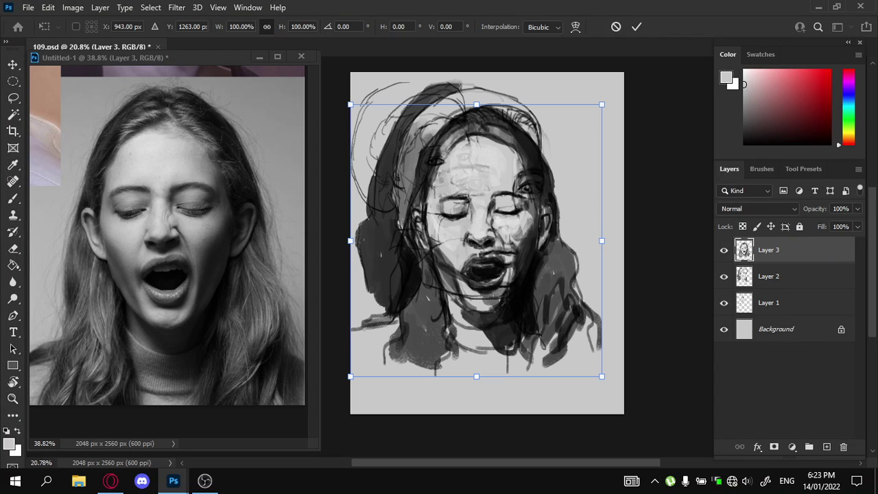
pyautogui.moveTo(598, 225); pyautogui.dragTo(530, 237)
pyautogui.moveTo(463, 227); pyautogui.dragTo(574, 303)
pyautogui.click(157, 58)
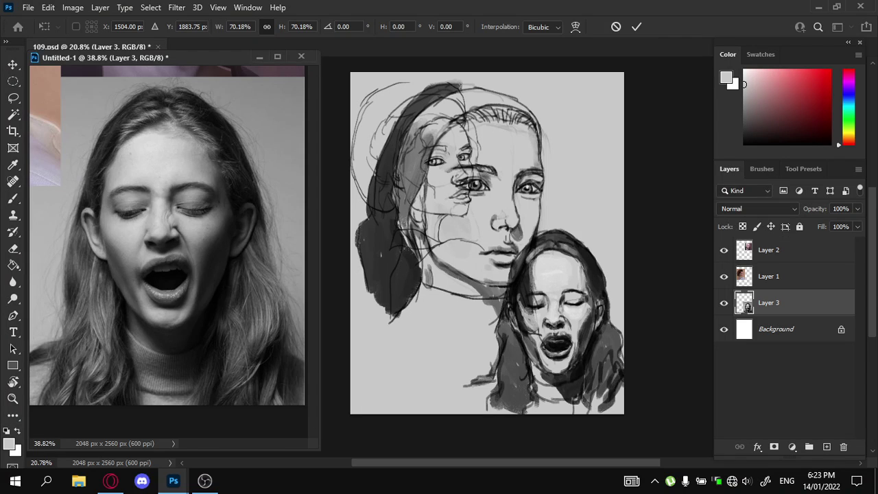
pyautogui.moveTo(222, 184); pyautogui.dragTo(181, 184)
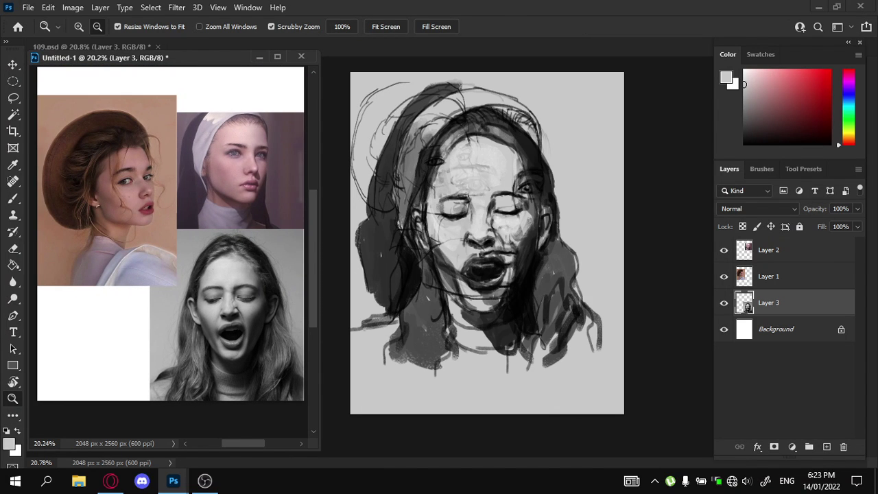
pyautogui.hotkey('ctrl', 't')
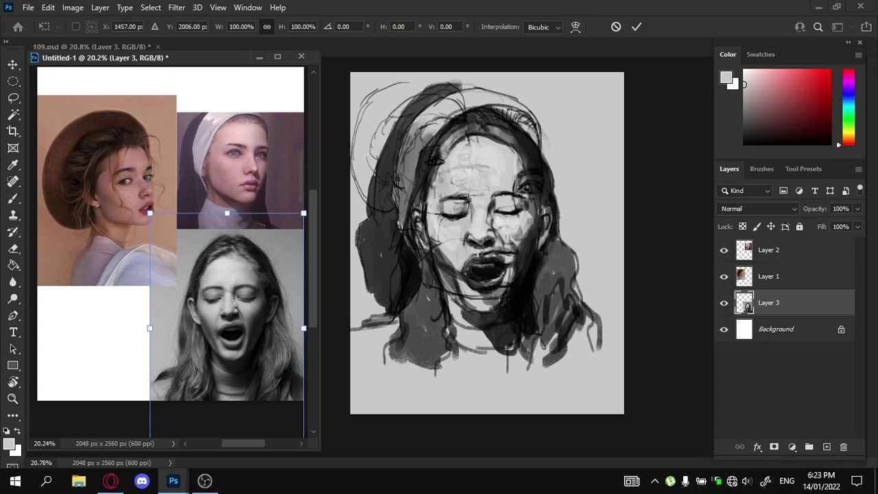
pyautogui.press('Return')
# Scale the open-mouthed woman's sketch on Layer 3 to about 62% and place it in the canvas's lower-right corner
pyautogui.keyDown('alt'); pyautogui.click(625, 223); pyautogui.keyUp('alt')
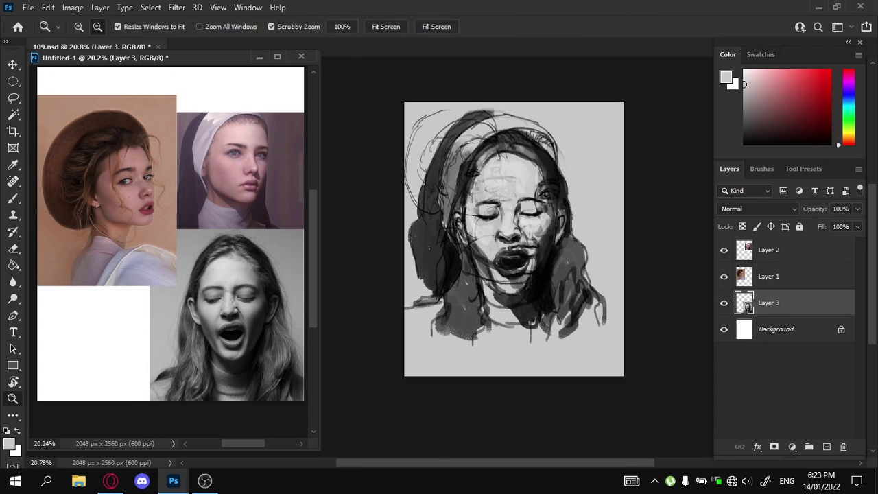
pyautogui.moveTo(600, 245); pyautogui.dragTo(617, 245)
pyautogui.scroll(1, 500, 238)
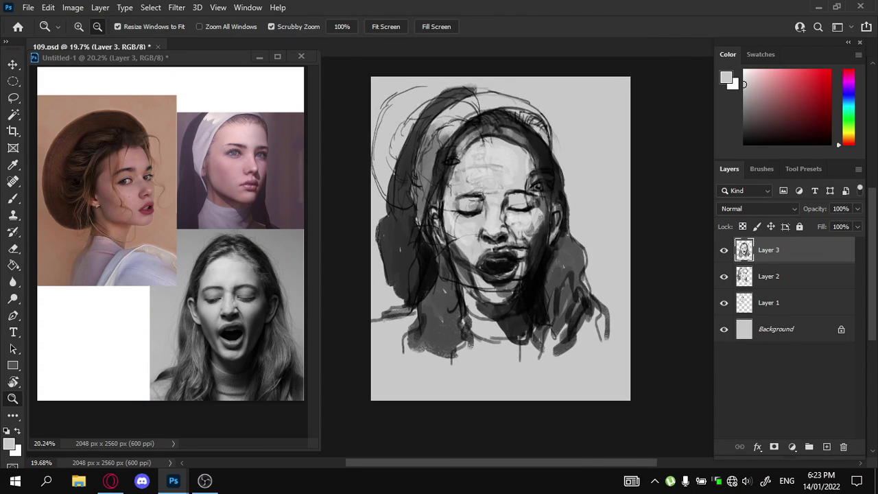
pyautogui.hotkey('ctrl', 't')
pyautogui.moveTo(371, 107); pyautogui.dragTo(462, 205)
pyautogui.moveTo(516, 271); pyautogui.dragTo(542, 305)
pyautogui.moveTo(571, 278); pyautogui.dragTo(577, 297)
pyautogui.press('Return')
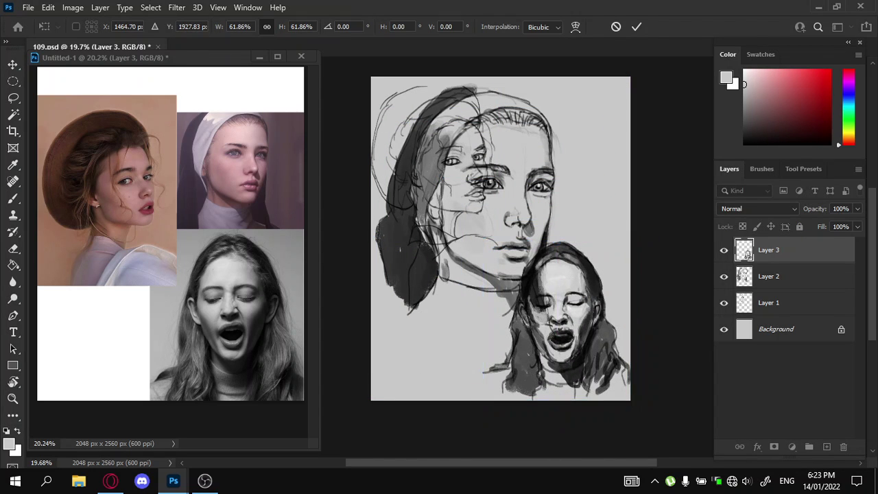
# Scale the veiled woman's sketch on Layer 2 to about 68% and place it in the canvas's upper-right area
pyautogui.keyDown('ctrl'); pyautogui.click(589, 253); pyautogui.keyUp('ctrl')
pyautogui.hotkey('ctrl', 't')
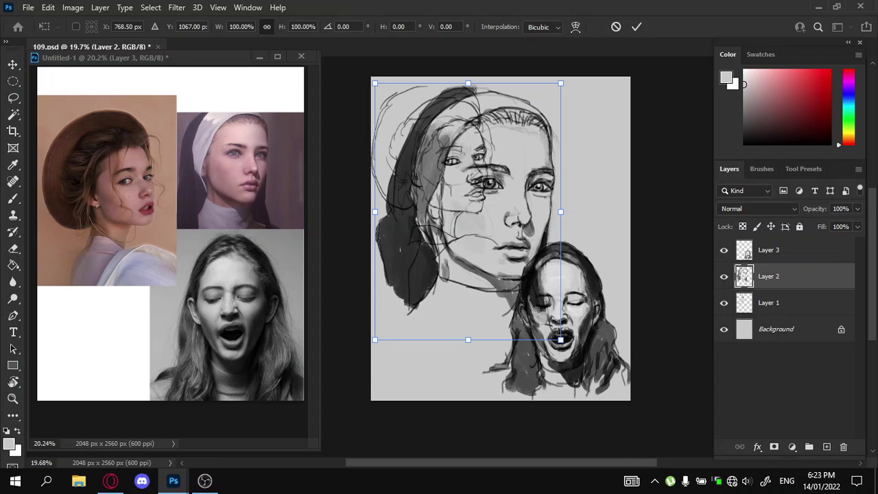
pyautogui.moveTo(375, 83); pyautogui.dragTo(435, 166)
pyautogui.moveTo(488, 216); pyautogui.dragTo(564, 132)
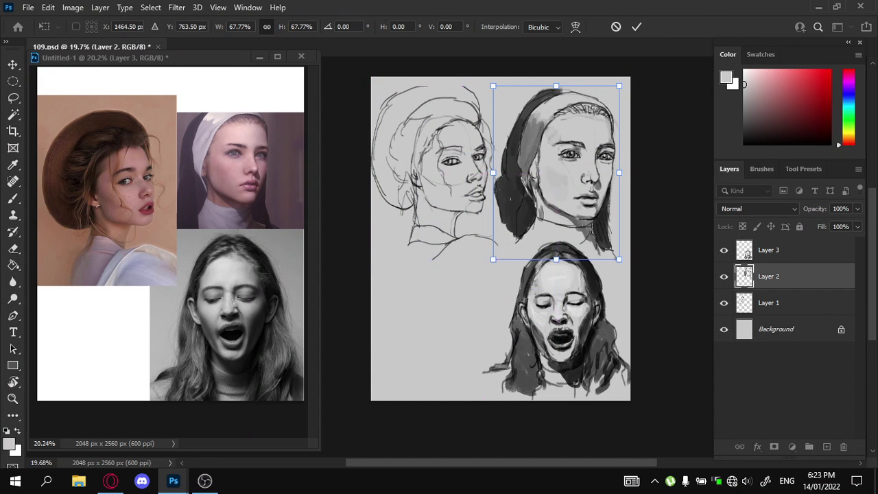
pyautogui.press('Return')
pyautogui.press('z')
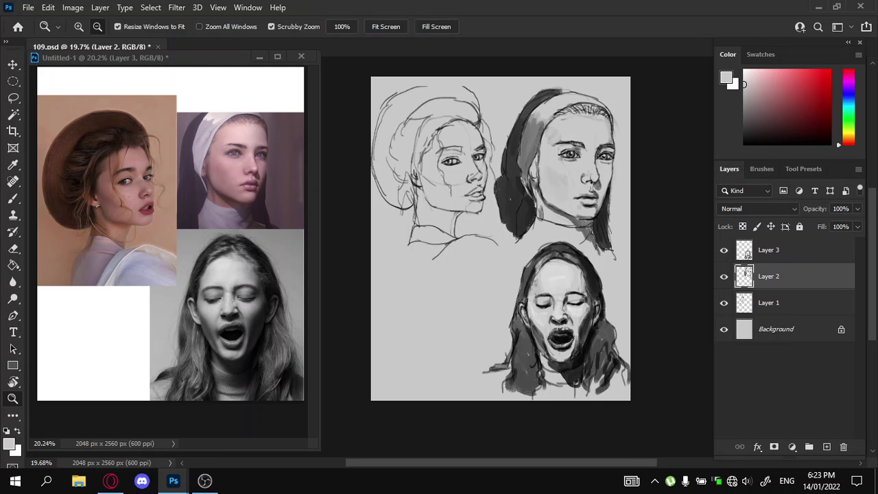
# Duplicate Layer 2, set the copy's opacity to 60% and merge it down to strengthen the veiled woman's sketch
pyautogui.hotkey('ctrl', 'f')
pyautogui.press('h')
pyautogui.click(769, 303)
pyautogui.click(802, 278)
pyautogui.hotkey('ctrl', 'j')
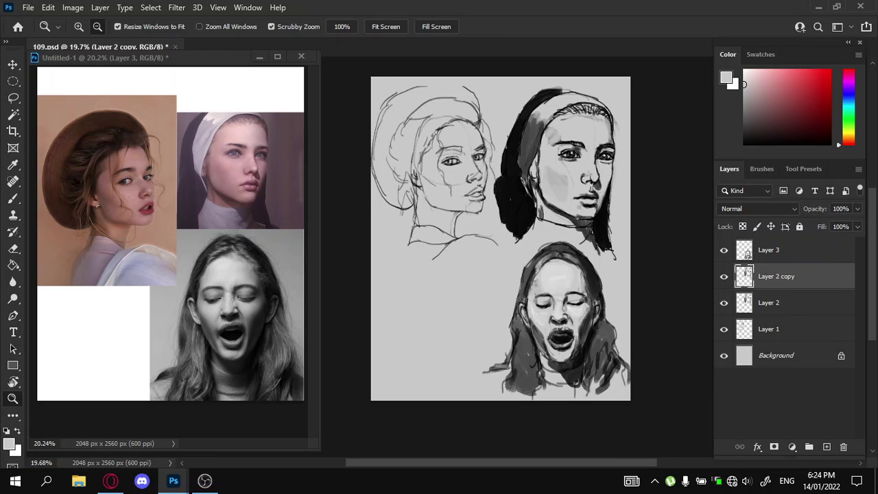
pyautogui.click(857, 208)
pyautogui.moveTo(856, 224); pyautogui.dragTo(831, 224)
pyautogui.click(799, 275)
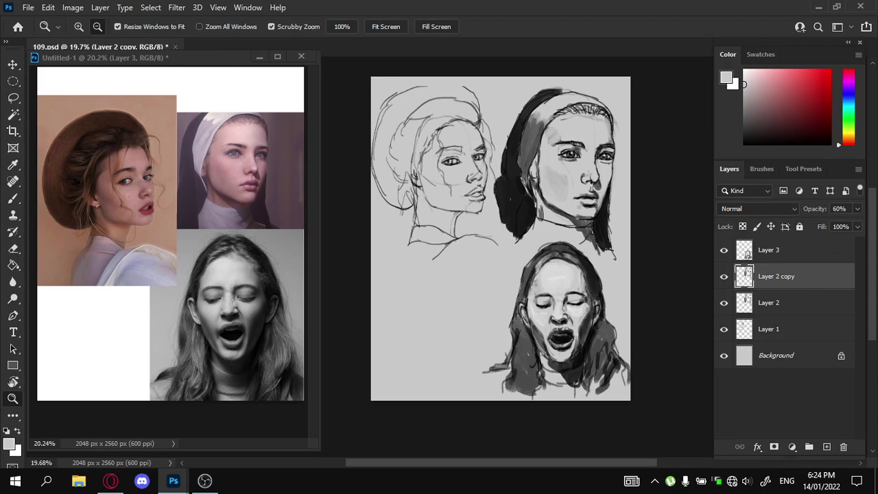
pyautogui.rightClick(799, 276)
pyautogui.click(657, 380)
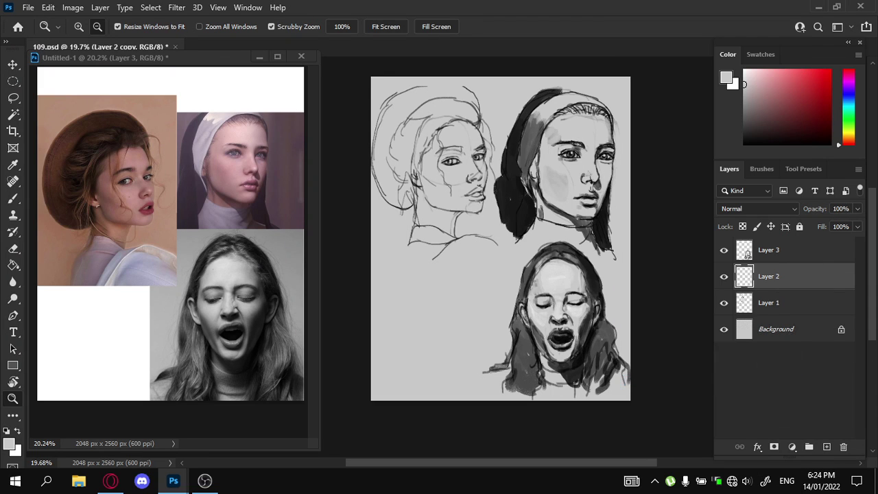
# Duplicate Layer 1 and merge the copy down to darken the hat-wearing woman's line sketch
pyautogui.click(788, 302)
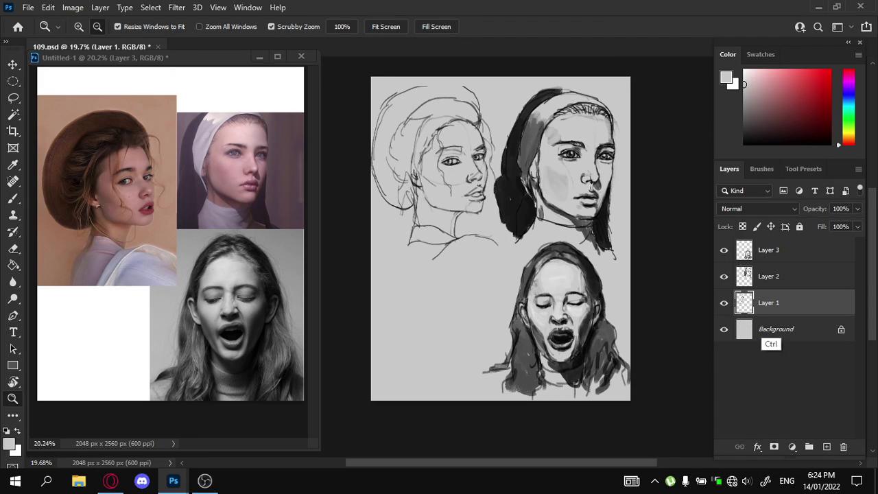
pyautogui.hotkey('ctrl', 'j')
pyautogui.rightClick(782, 303)
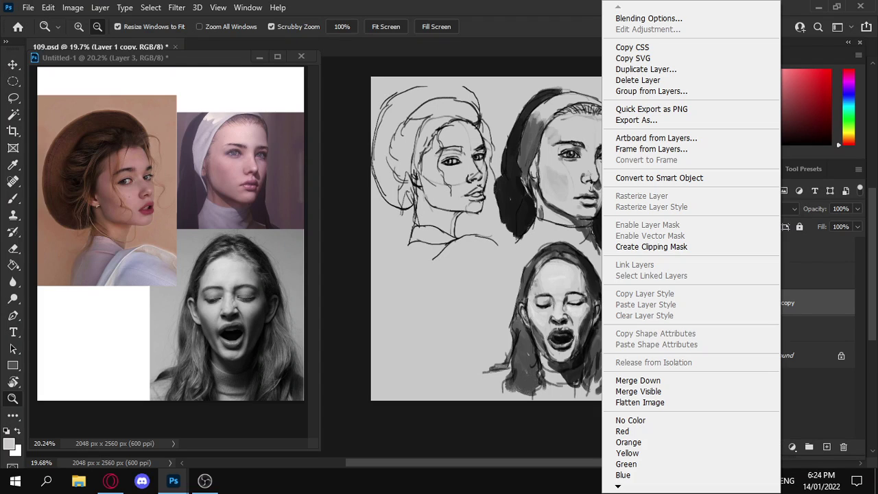
pyautogui.click(638, 380)
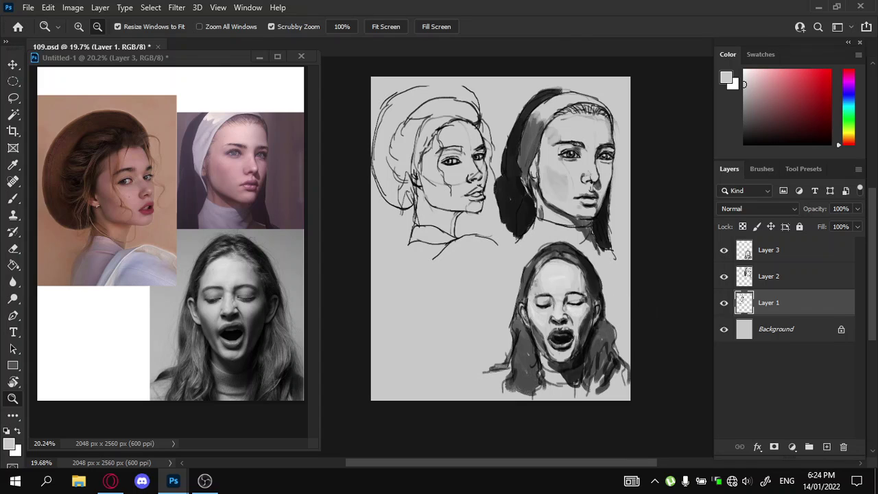
# Nudge the hat-wearing woman's sketch slightly down the canvas and enlarge it to about 102%
pyautogui.hotkey('ctrl', 't')
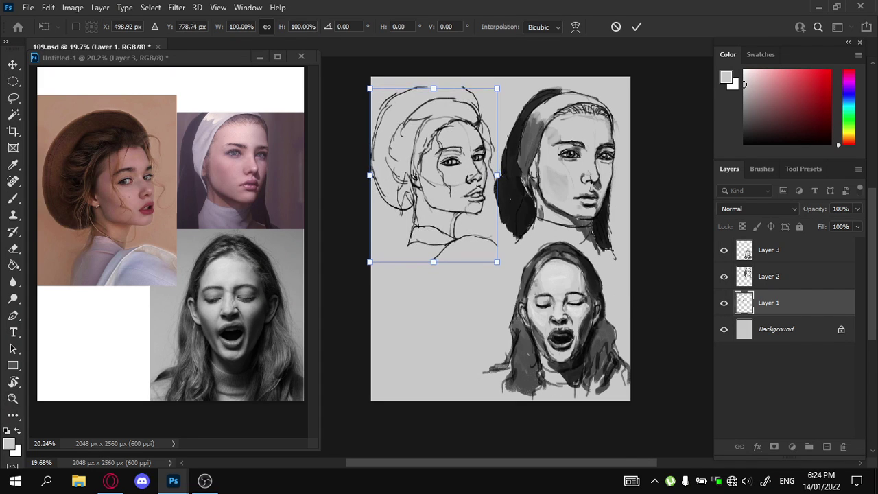
pyautogui.press('Down')
pyautogui.press('Down')
pyautogui.press('Down')
pyautogui.press('Down')
pyautogui.press('Down')
pyautogui.press('Down')
pyautogui.press('Down')
pyautogui.press('Down')
pyautogui.press('Down')
pyautogui.press('Down')
pyautogui.press('Down')
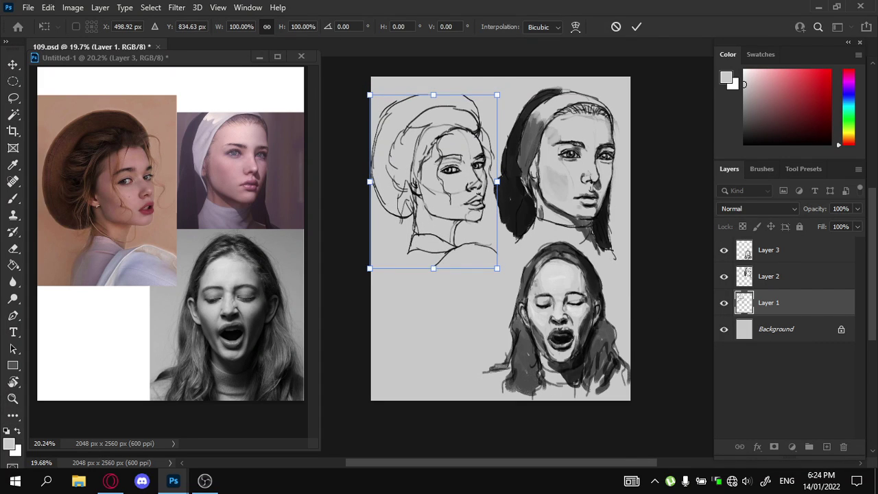
pyautogui.moveTo(496, 182); pyautogui.dragTo(500, 182)
pyautogui.press('Return')
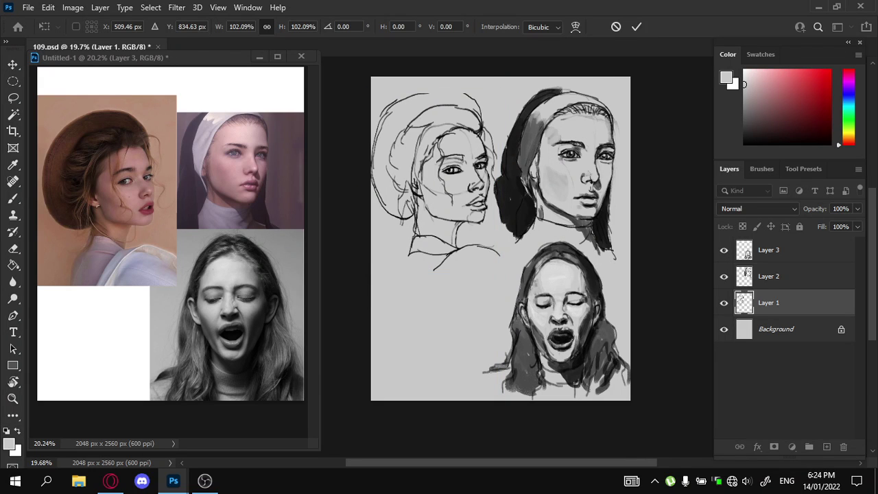
# Scale the veiled woman's sketch on Layer 2 to about 89%, keeping it beside the hat-wearing woman
pyautogui.keyDown('ctrl'); pyautogui.click(623, 212); pyautogui.keyUp('ctrl')
pyautogui.hotkey('ctrl', 't')
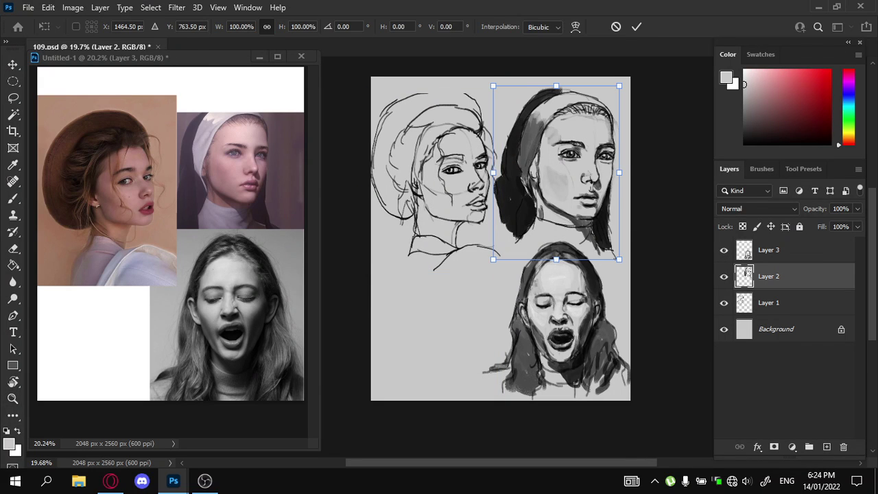
pyautogui.moveTo(618, 167)
pyautogui.mouseDown()
pyautogui.moveTo(604, 168)
pyautogui.moveTo(611, 164)
pyautogui.mouseUp()
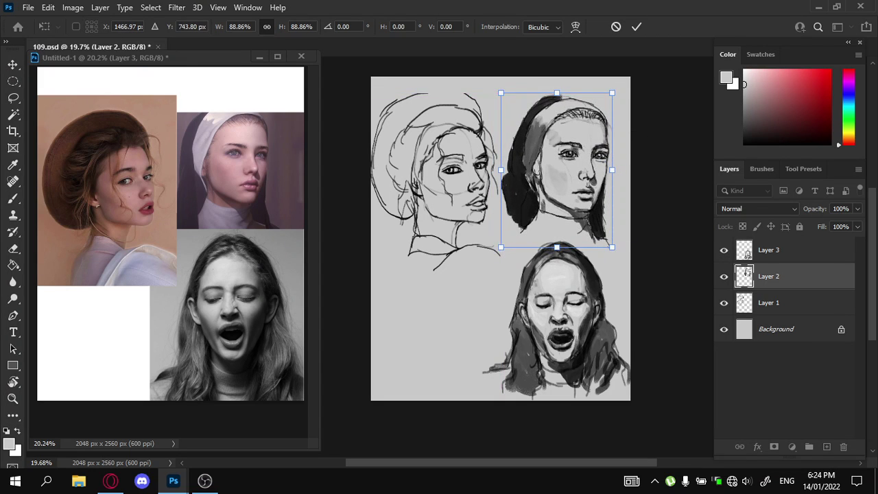
# Shift the open-mouthed woman's sketch toward the canvas's centre and enlarge it to about 107% at the bottom edge
pyautogui.click(768, 251)
pyautogui.hotkey('ctrl', 't')
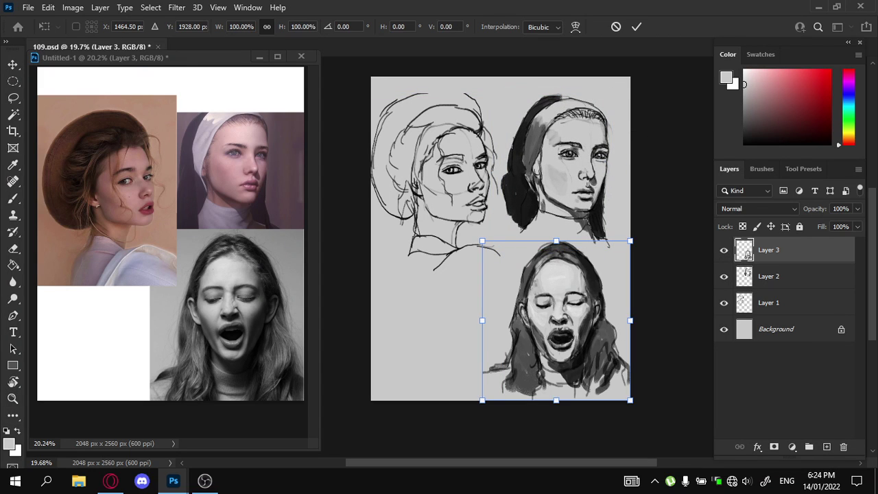
pyautogui.moveTo(585, 304); pyautogui.dragTo(557, 302)
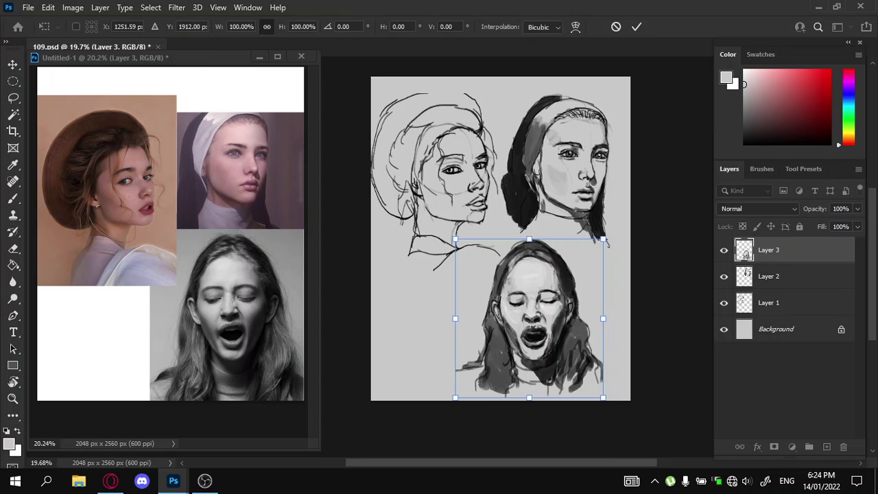
pyautogui.moveTo(603, 239); pyautogui.dragTo(613, 227)
pyautogui.moveTo(568, 273); pyautogui.dragTo(591, 268)
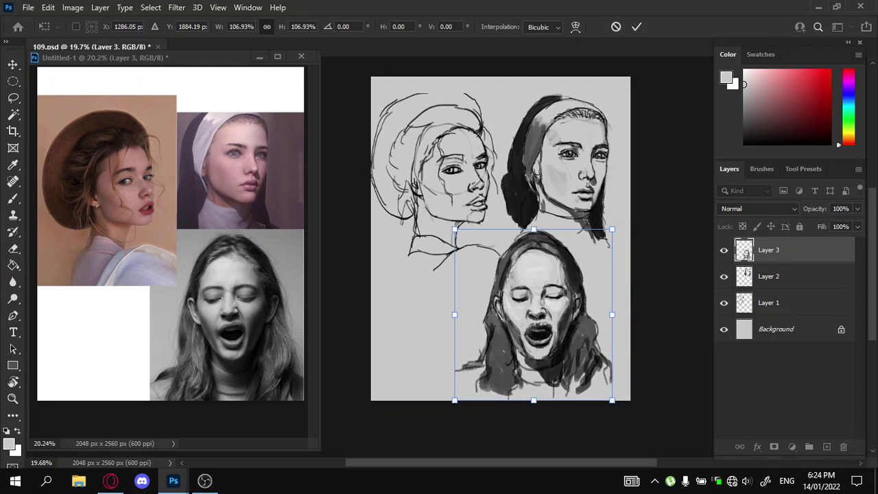
pyautogui.press('Return')
# Rework the left side of the open-mouthed woman's upper lip with near-black sampled from the mouth and a size 40 brush
pyautogui.press('z')
pyautogui.moveTo(562, 325); pyautogui.dragTo(617, 325)
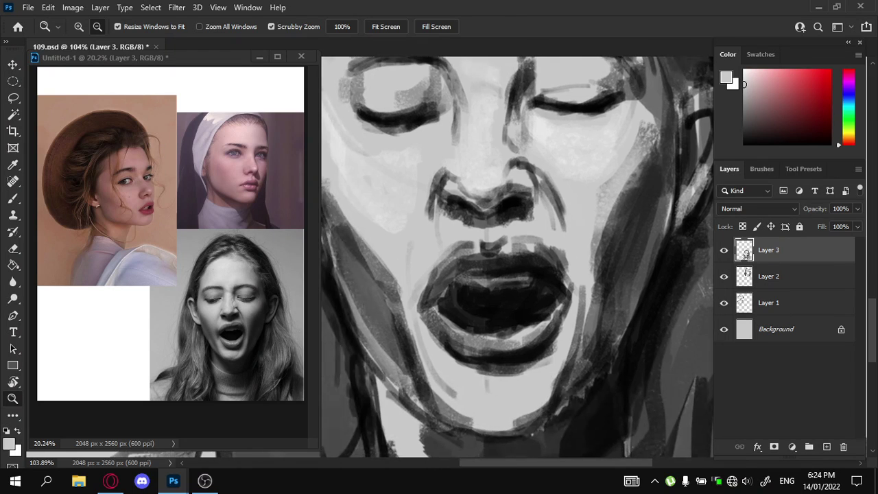
pyautogui.moveTo(589, 254); pyautogui.dragTo(514, 281)
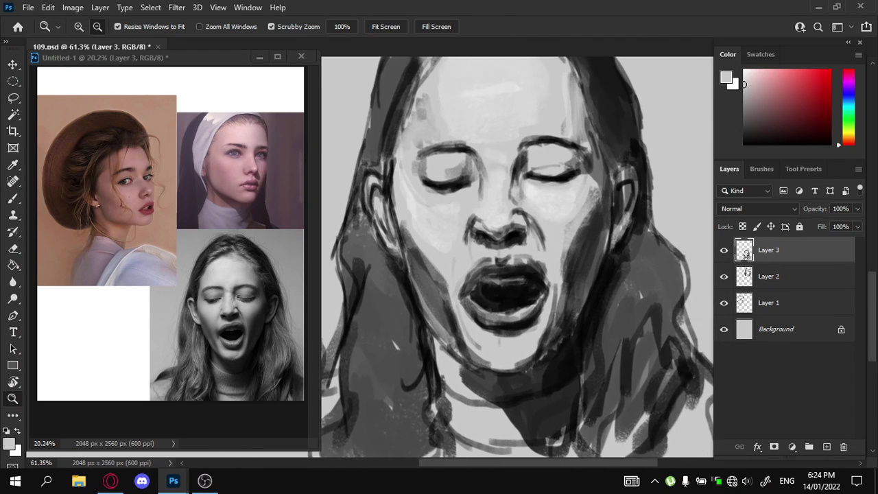
pyautogui.scroll(-2, 517, 257)
pyautogui.press('b')
pyautogui.press('alt')
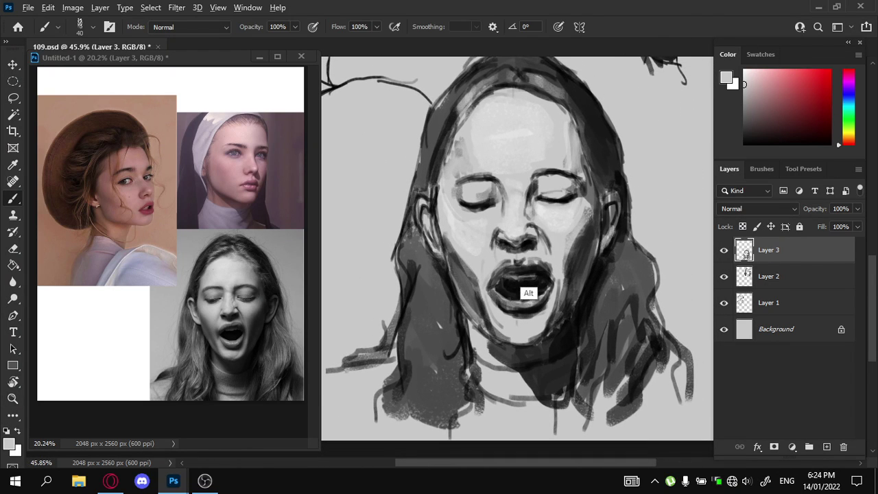
pyautogui.press('alt')
pyautogui.keyDown('alt'); pyautogui.click(532, 259); pyautogui.keyUp('alt')
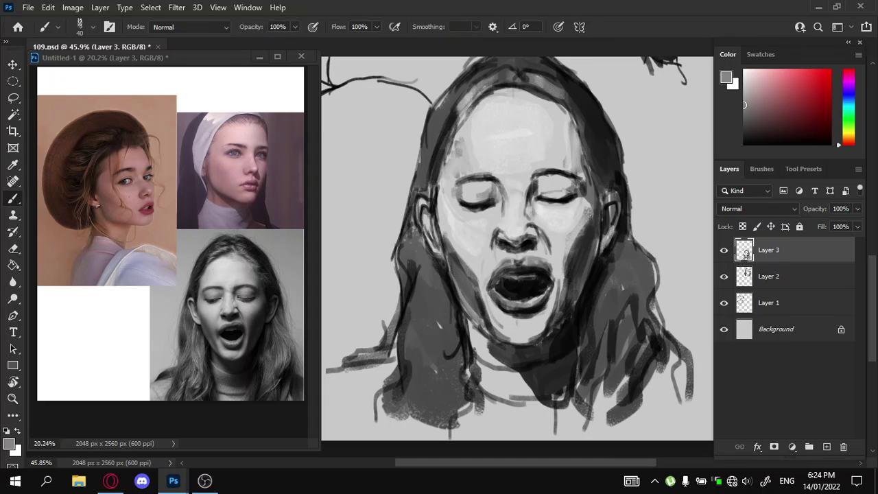
pyautogui.keyDown('alt'); pyautogui.click(531, 269); pyautogui.keyUp('alt')
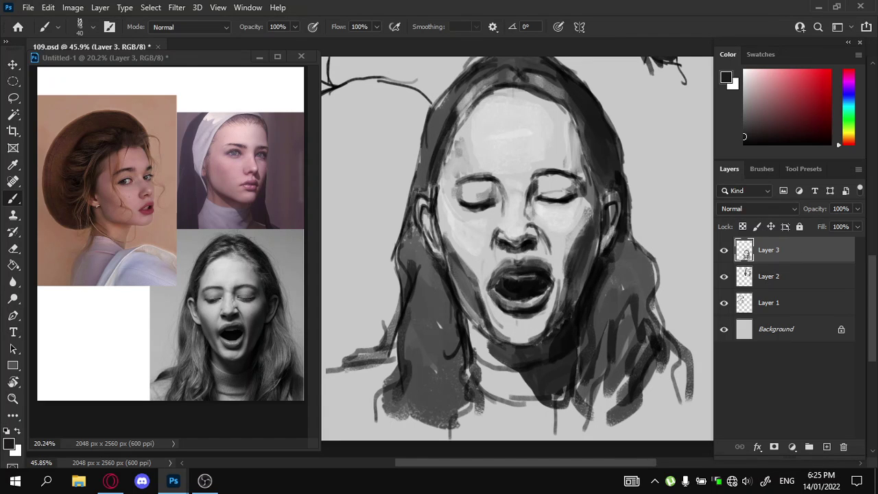
pyautogui.moveTo(511, 265); pyautogui.dragTo(500, 271)
# Clean up the upper lip's outer edge with a light grey sampled from the face and save the drawing
pyautogui.keyDown('alt'); pyautogui.click(546, 255); pyautogui.keyUp('alt')
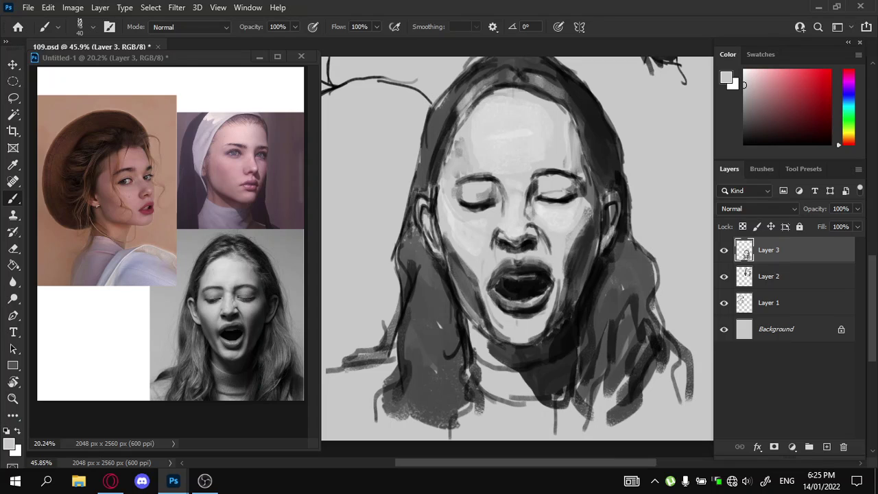
pyautogui.moveTo(523, 261)
pyautogui.mouseDown()
pyautogui.moveTo(546, 267)
pyautogui.moveTo(496, 274)
pyautogui.mouseUp()
pyautogui.press('z')
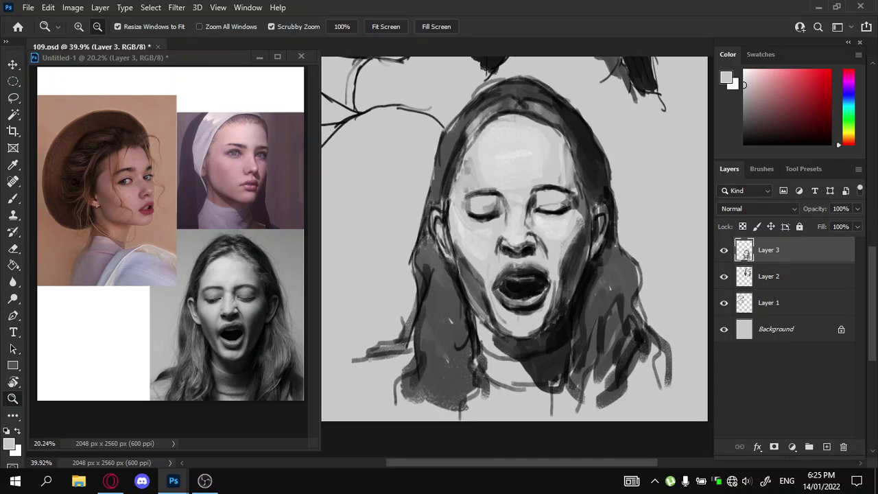
pyautogui.click(397, 25)
pyautogui.hotkey('ctrl', '-')
pyautogui.hotkey('ctrl', 's')
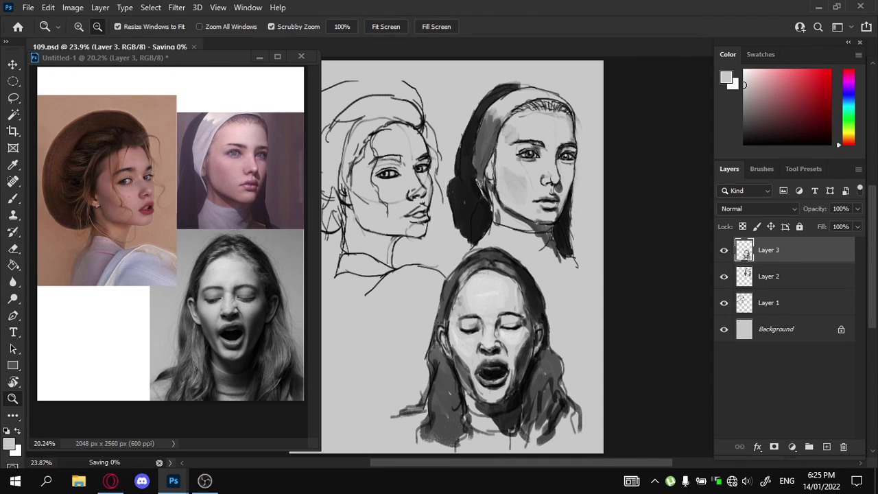
pyautogui.moveTo(466, 260); pyautogui.dragTo(506, 256)
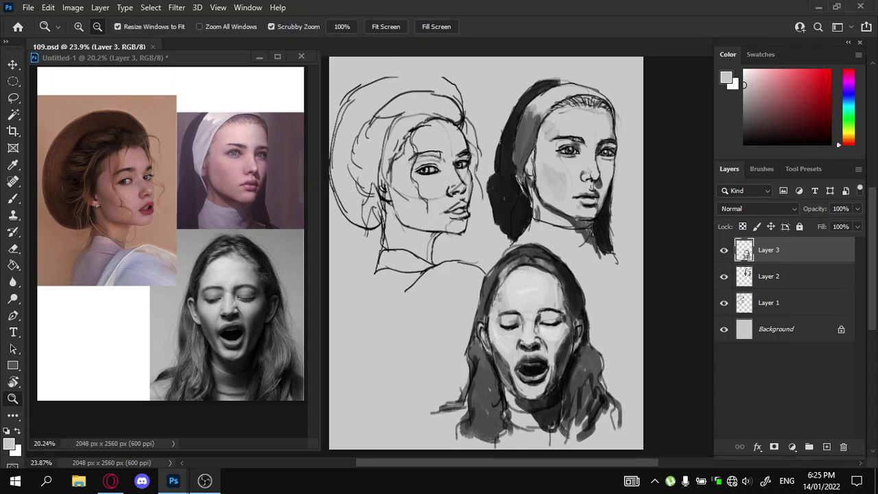
pyautogui.click(209, 478)
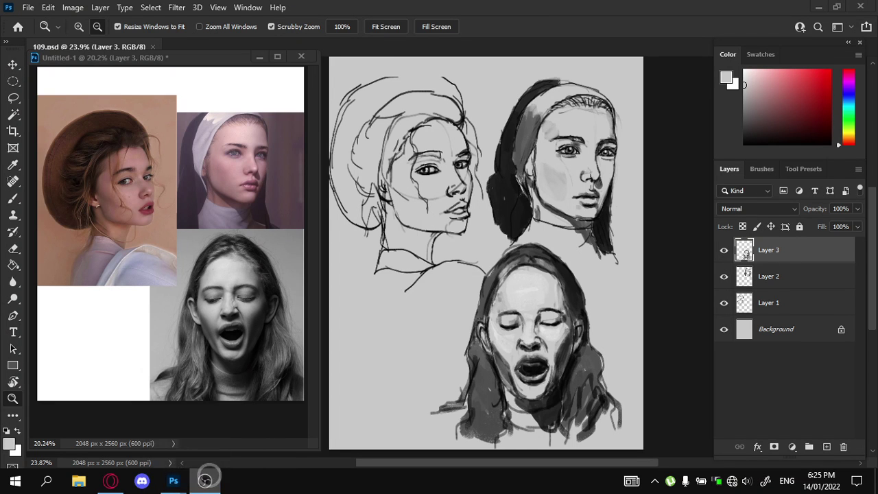
pyautogui.rightClick(205, 480)
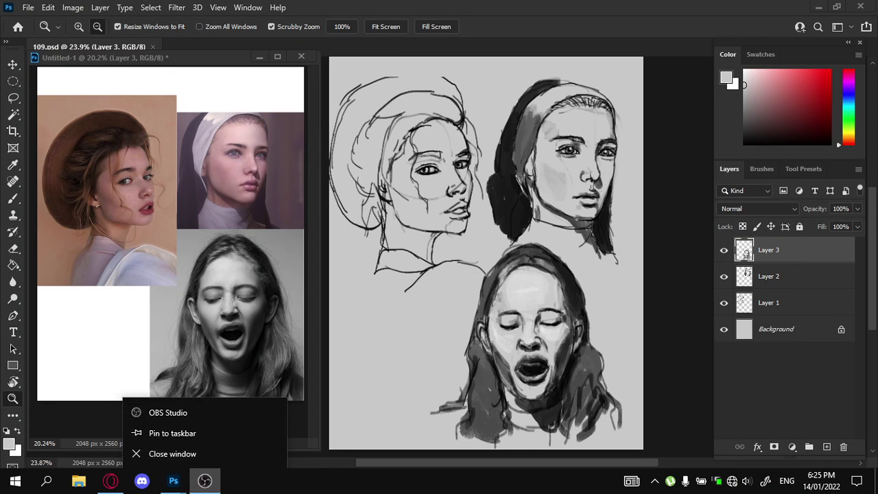